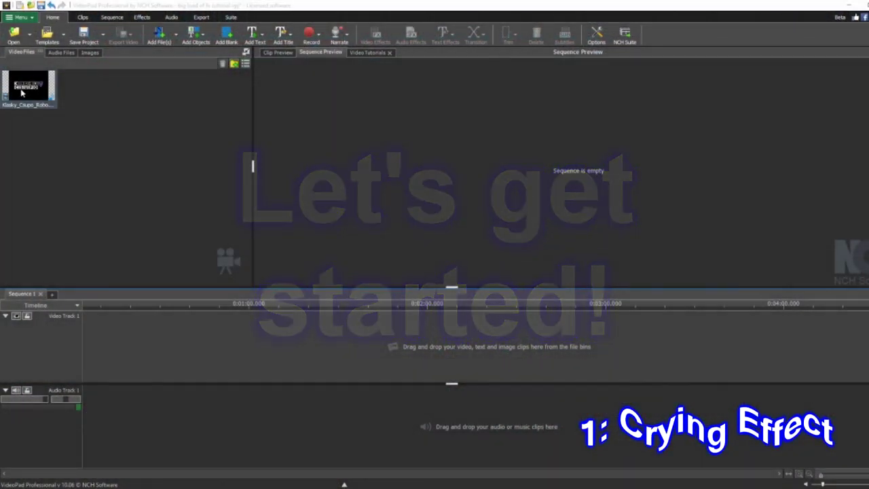
Place the Klasky Csupo robot logo video at the start of Video Track 1 and apply the Negative effect to it
{"action": "left_click_drag", "start_coordinate": [27, 87], "coordinate": [98, 336]}
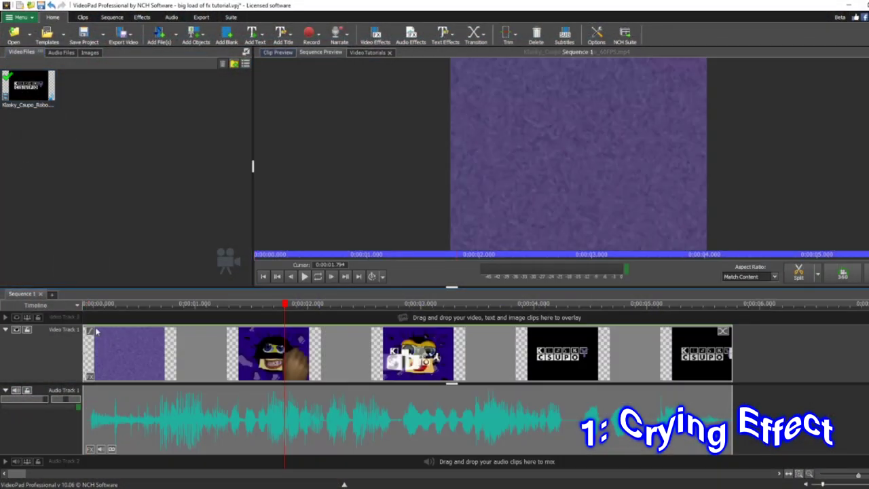
{"action": "left_click", "coordinate": [375, 34]}
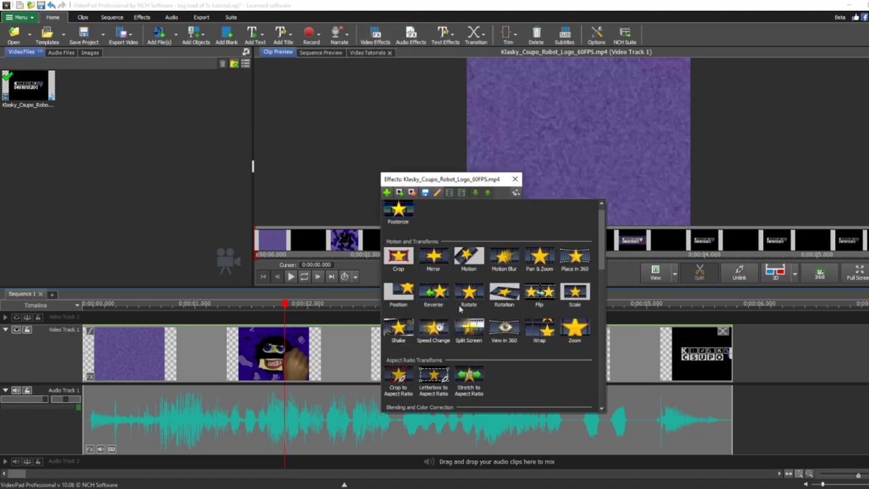
{"action": "scroll", "coordinate": [460, 309], "scroll_direction": "down", "scroll_amount": 5}
{"action": "left_click", "coordinate": [398, 395]}
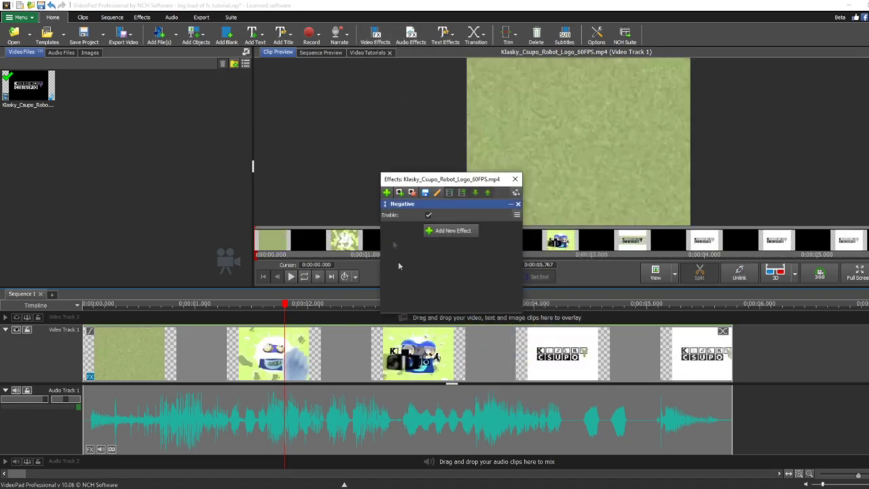
Add the Waves effect and the Hue effect to the logo clip
{"action": "left_click", "coordinate": [386, 192]}
{"action": "scroll", "coordinate": [448, 332], "scroll_direction": "down", "scroll_amount": 8}
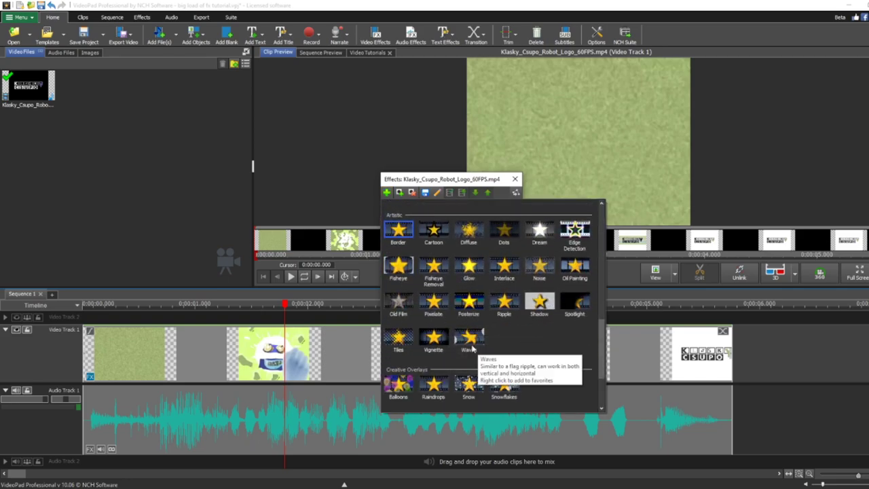
{"action": "left_click", "coordinate": [471, 338]}
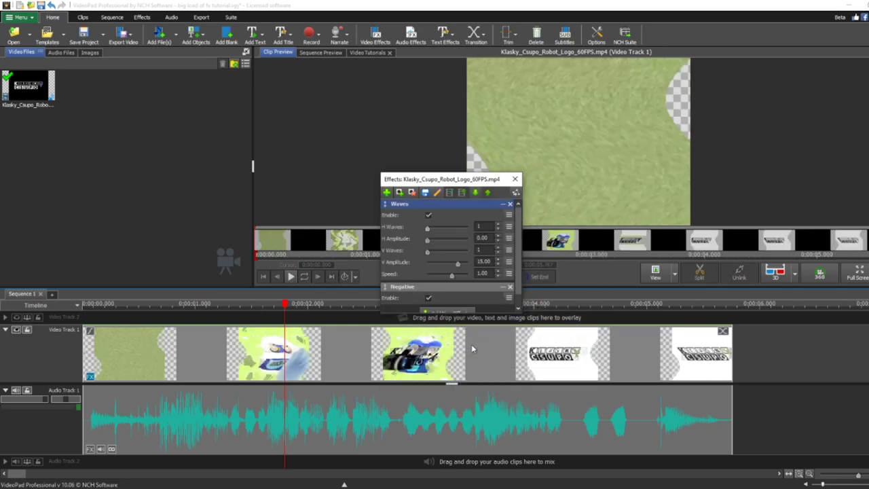
{"action": "left_click", "coordinate": [386, 193]}
{"action": "scroll", "coordinate": [439, 364], "scroll_direction": "down", "scroll_amount": 1}
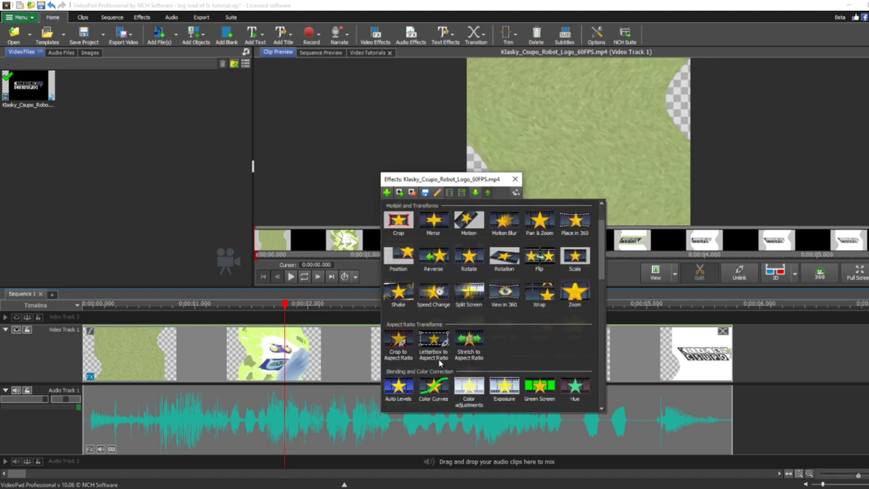
{"action": "scroll", "coordinate": [439, 364], "scroll_direction": "down", "scroll_amount": 2}
{"action": "left_click", "coordinate": [574, 321]}
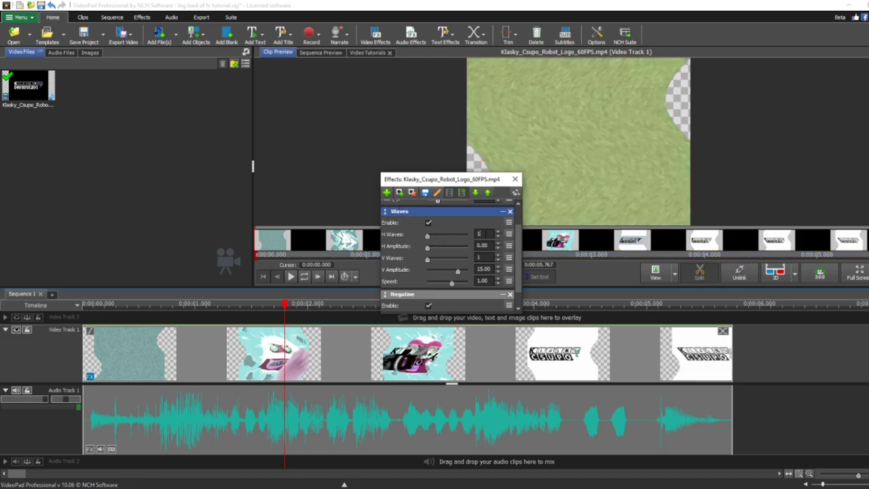
Set the Waves effect to 5 horizontal waves, horizontal amplitude 3.20, vertical amplitude 0 and speed 0
{"action": "left_click_drag", "start_coordinate": [427, 235], "coordinate": [445, 236]}
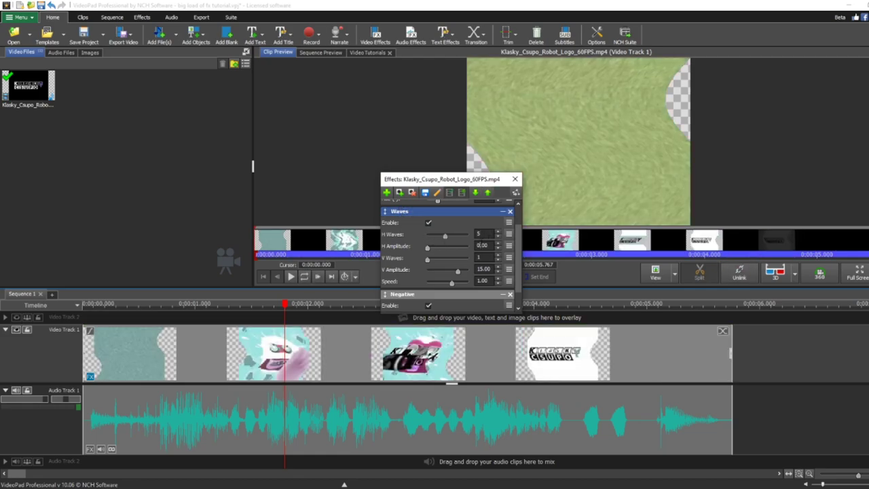
{"action": "type", "text": "3.2"}
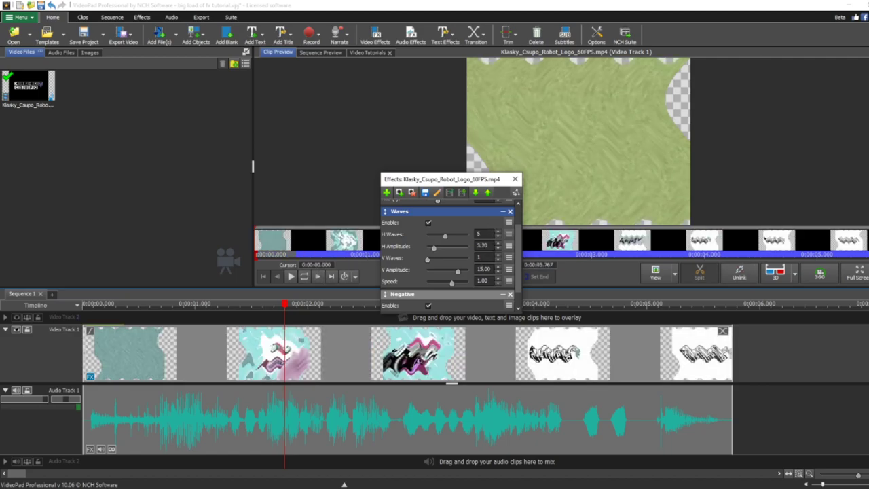
{"action": "key", "text": "BackSpace"}
{"action": "key", "text": "BackSpace"}
{"action": "type", "text": "0"}
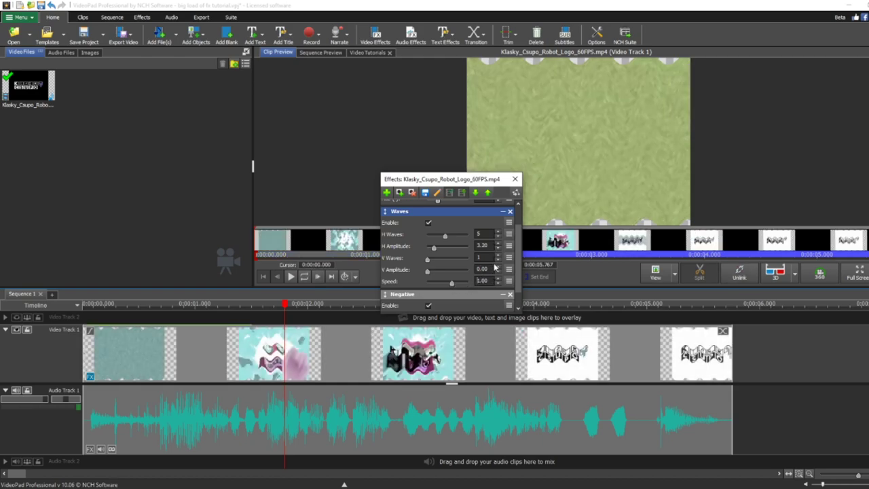
{"action": "key", "text": "Delete"}
{"action": "type", "text": "0"}
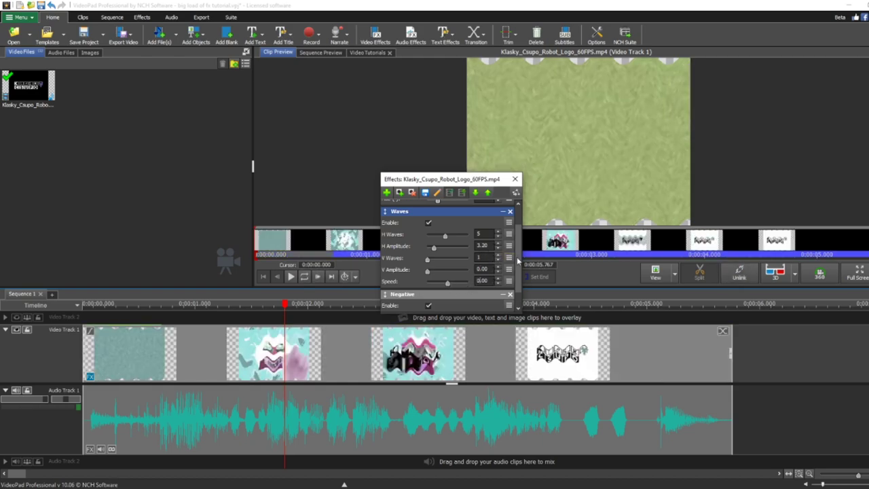
Set the Hue effect to 230 degrees and close the clip's effects window
{"action": "scroll", "coordinate": [422, 217], "scroll_direction": "up", "scroll_amount": 2}
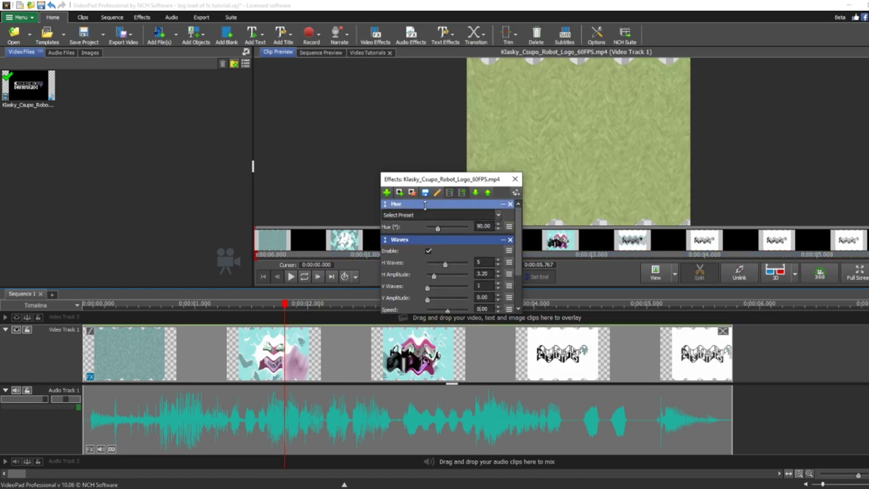
{"action": "left_click", "coordinate": [478, 225]}
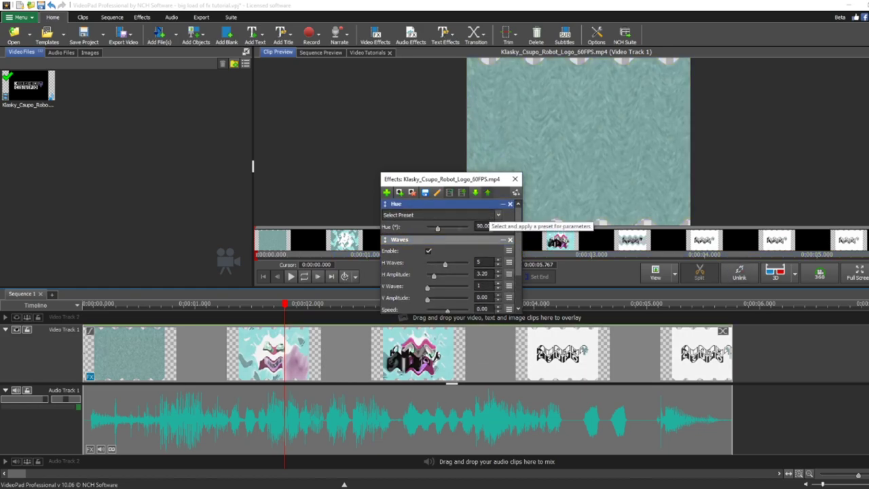
{"action": "key", "text": "Delete"}
{"action": "type", "text": "23"}
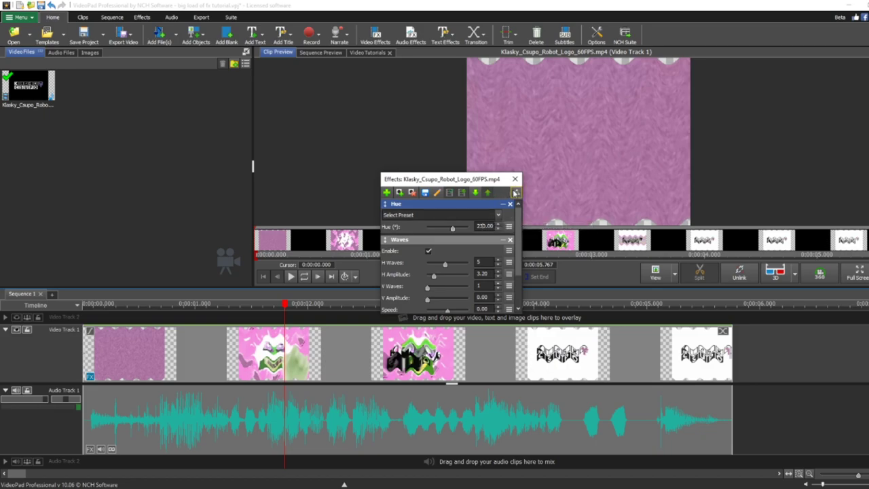
{"action": "left_click", "coordinate": [515, 179]}
{"action": "scroll", "coordinate": [310, 415], "scroll_direction": "down", "scroll_amount": 5}
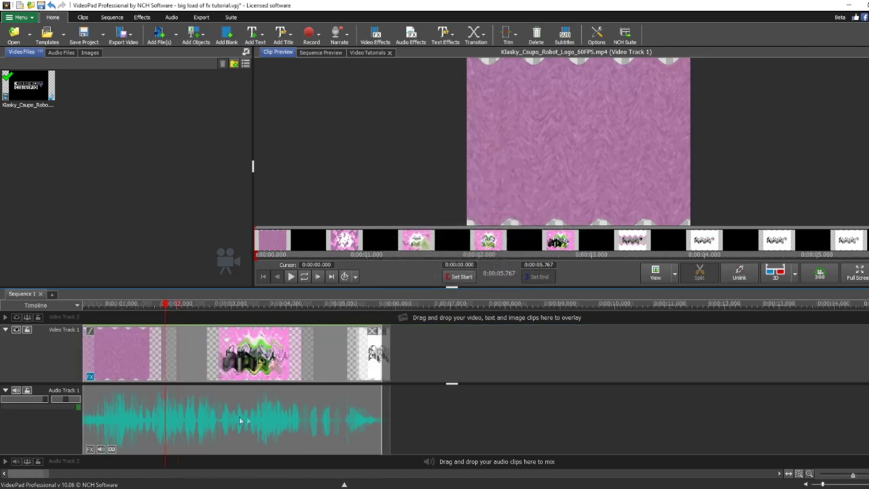
Switch to Audacity and load the Klasky Csupo logo audio as two stacked stereo tracks
{"action": "left_click", "coordinate": [101, 488]}
{"action": "left_click_drag", "start_coordinate": [311, 85], "coordinate": [0, 183]}
{"action": "left_click", "coordinate": [196, 185]}
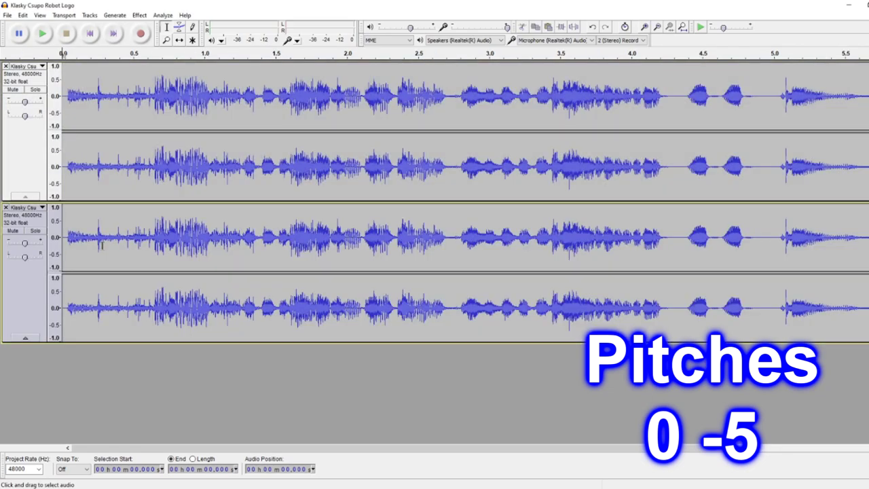
Pitch-shift the whole second track by -5 semitones with Sliding Time Scale/Pitch Shift
{"action": "left_click", "coordinate": [111, 238]}
{"action": "double_click", "coordinate": [117, 239]}
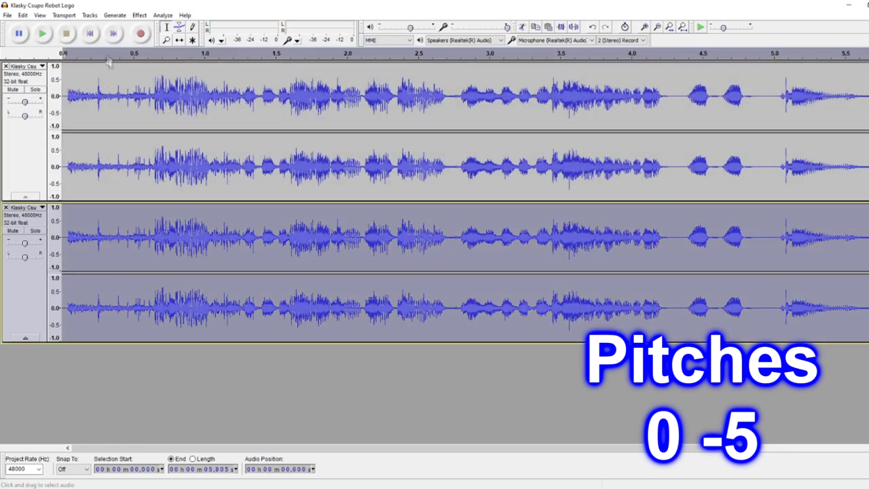
{"action": "left_click", "coordinate": [140, 15]}
{"action": "left_click", "coordinate": [203, 280]}
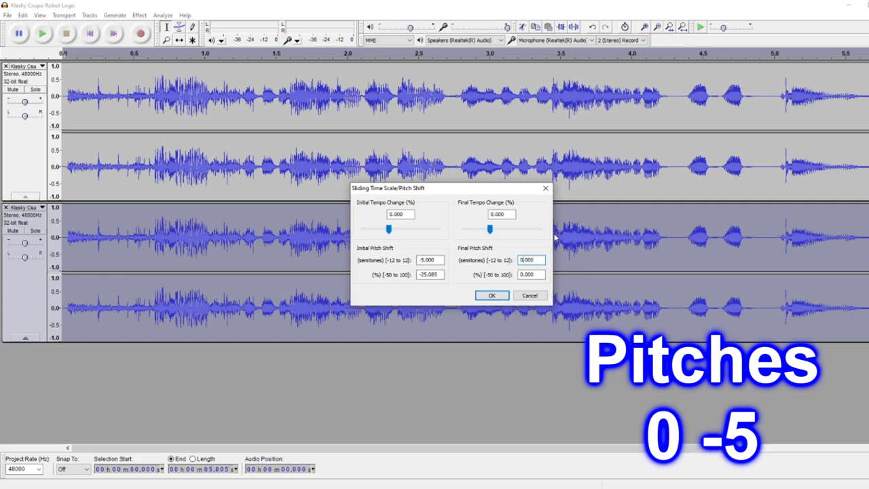
{"action": "left_click", "coordinate": [498, 299]}
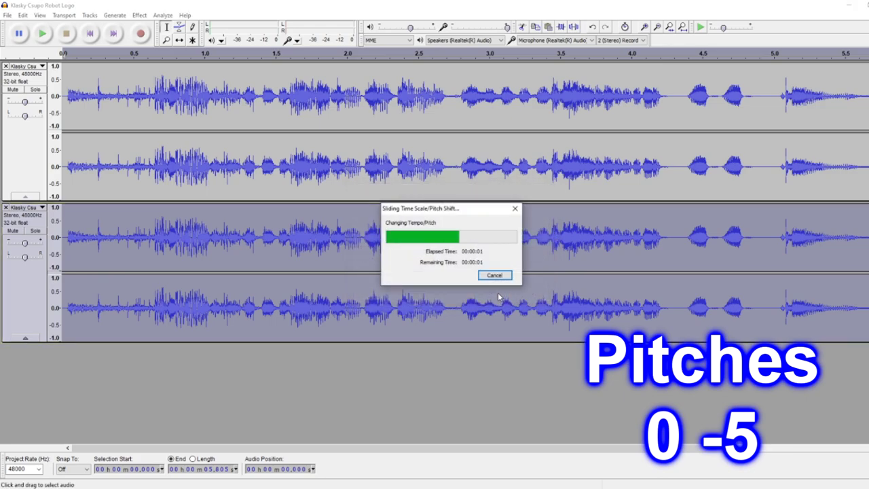
Export the mixed audio as a 16-bit WAV named "crying klasky csupo wav" and close the audio project
{"action": "left_click", "coordinate": [10, 15]}
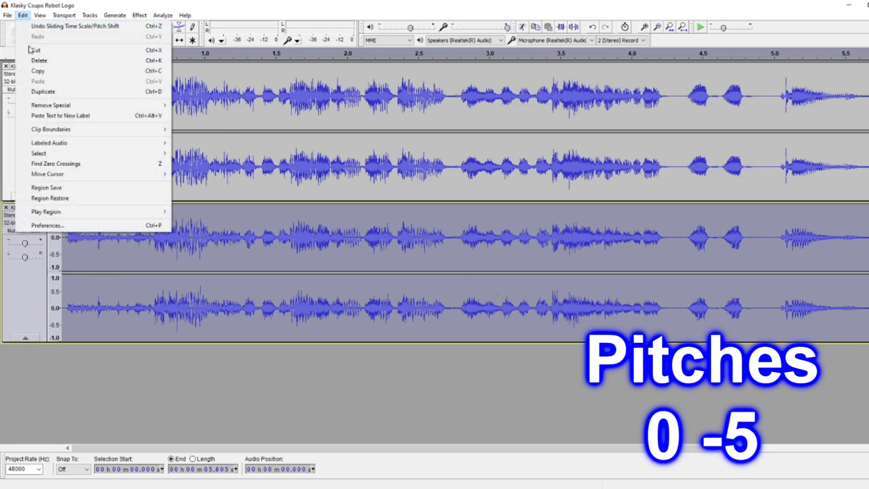
{"action": "left_click", "coordinate": [31, 146]}
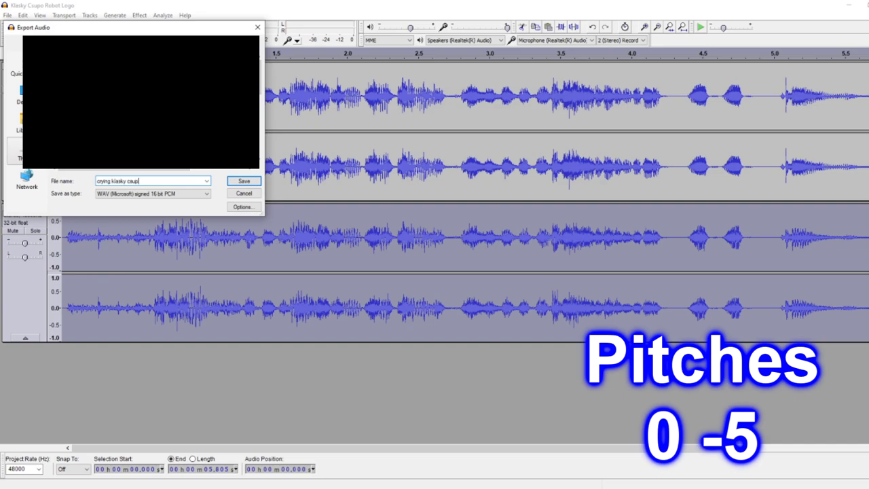
{"action": "key", "text": "Return"}
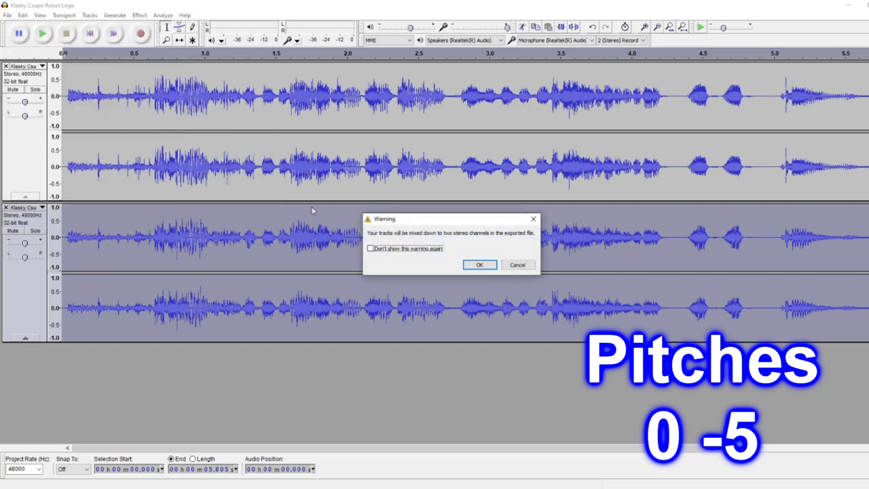
{"action": "left_click", "coordinate": [478, 264]}
{"action": "left_click", "coordinate": [234, 222]}
{"action": "key", "text": "ctrl+w"}
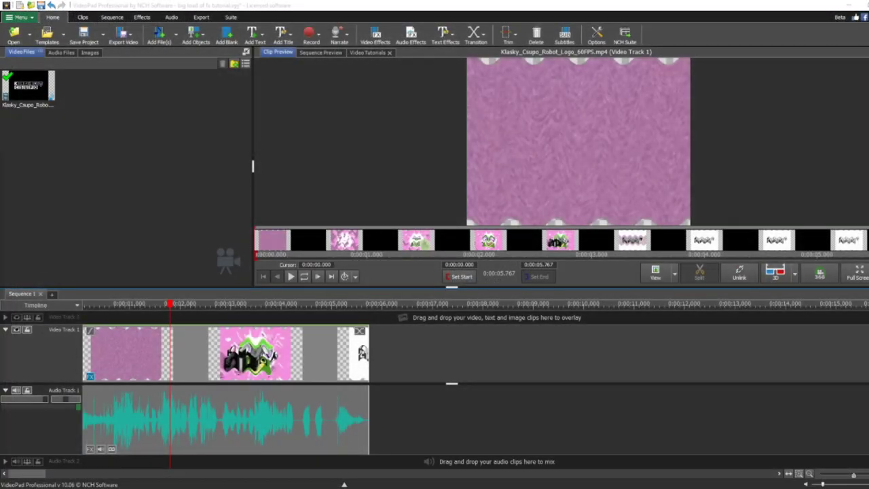
In VideoPad, replace the clip's sound by muting its original audio and placing the exported crying WAV beneath it on Audio Track 2
{"action": "left_click_drag", "start_coordinate": [3, 343], "coordinate": [425, 422]}
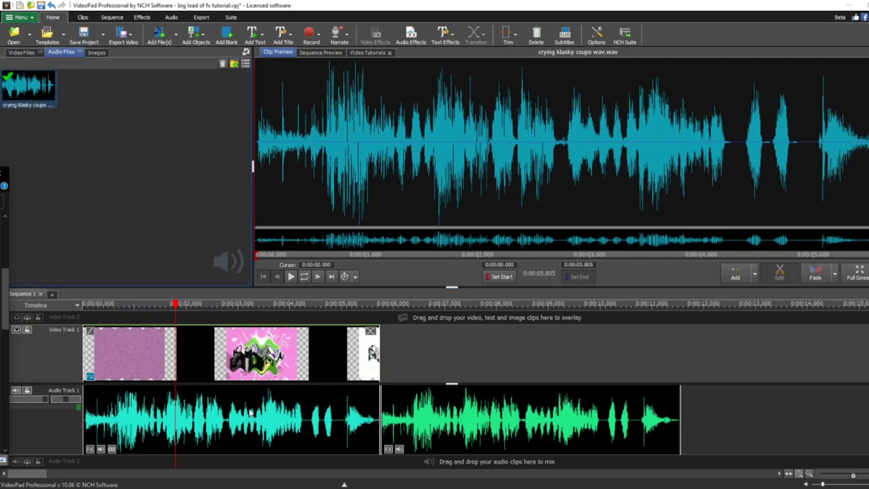
{"action": "left_click", "coordinate": [251, 412]}
{"action": "right_click", "coordinate": [226, 411]}
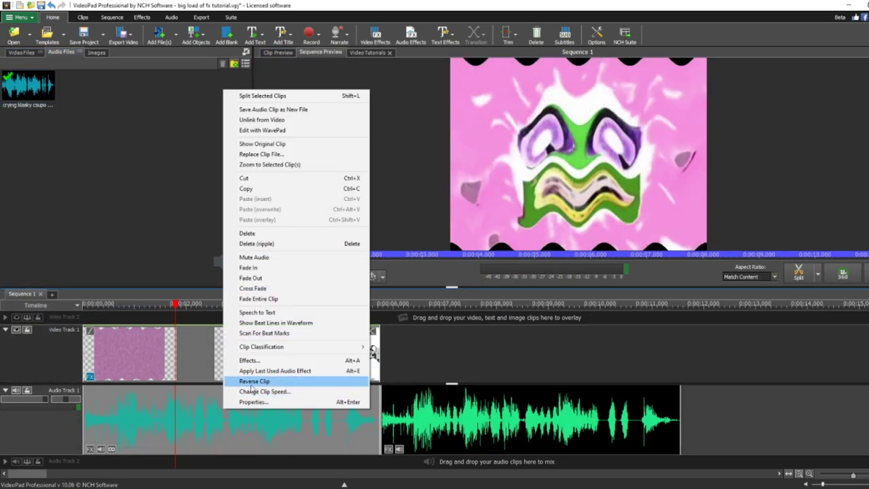
{"action": "left_click", "coordinate": [268, 260]}
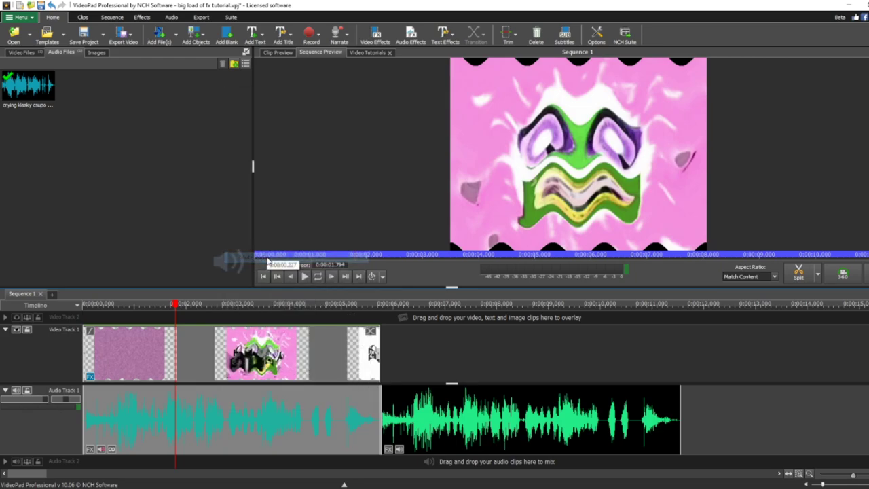
{"action": "left_click_drag", "start_coordinate": [465, 422], "coordinate": [172, 467]}
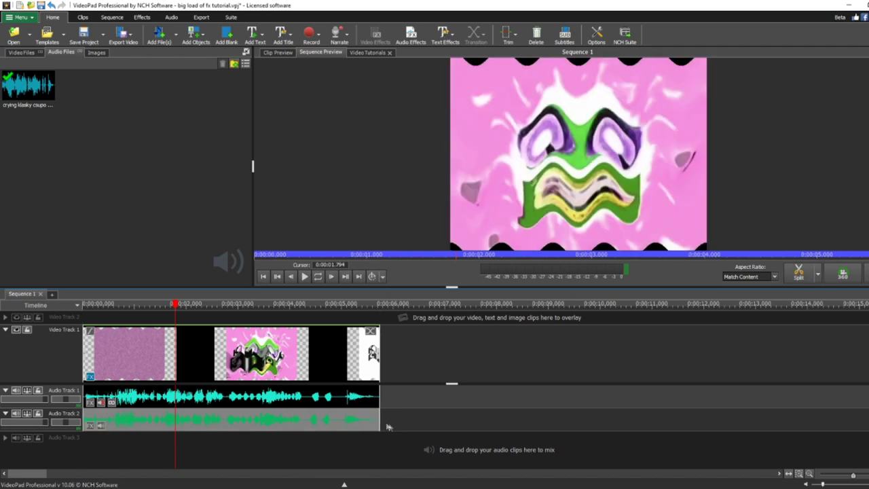
Append a second copy of the logo video after the first clip and place the playhead at 0:00:07.994
{"action": "scroll", "coordinate": [387, 427], "scroll_direction": "down", "scroll_amount": 5}
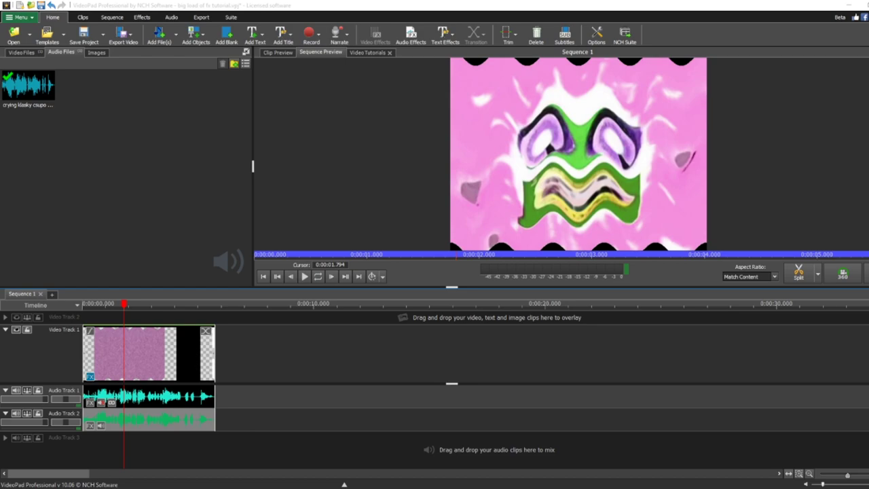
{"action": "left_click_drag", "start_coordinate": [28, 86], "coordinate": [332, 379]}
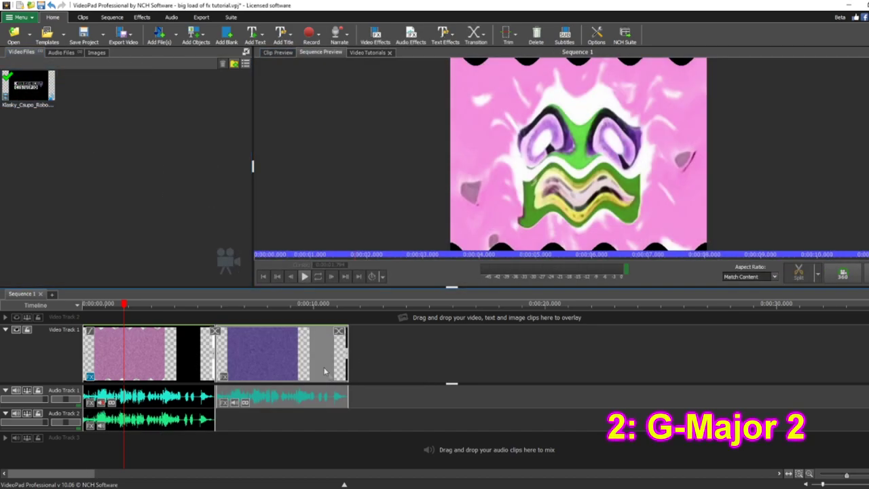
{"action": "left_click", "coordinate": [266, 304]}
{"action": "right_click", "coordinate": [266, 349]}
{"action": "left_click", "coordinate": [267, 339]}
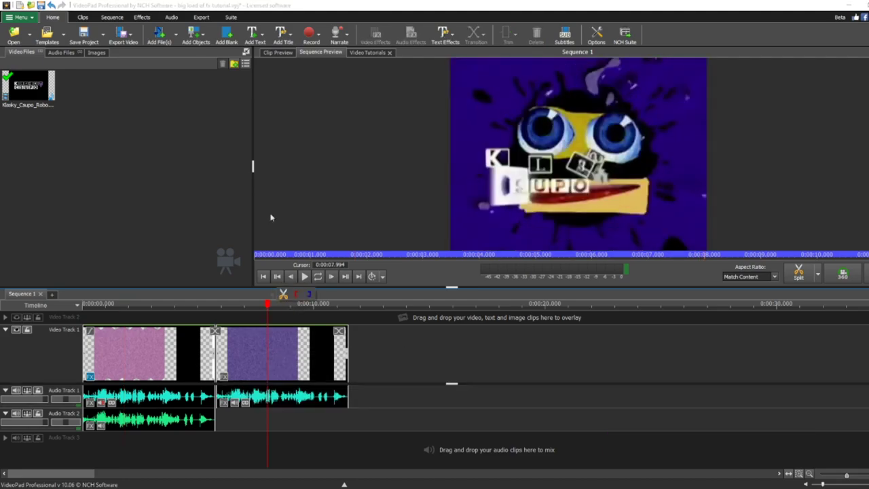
Add the Color Curves effect and the Negative effect to the second logo clip
{"action": "left_click", "coordinate": [281, 347]}
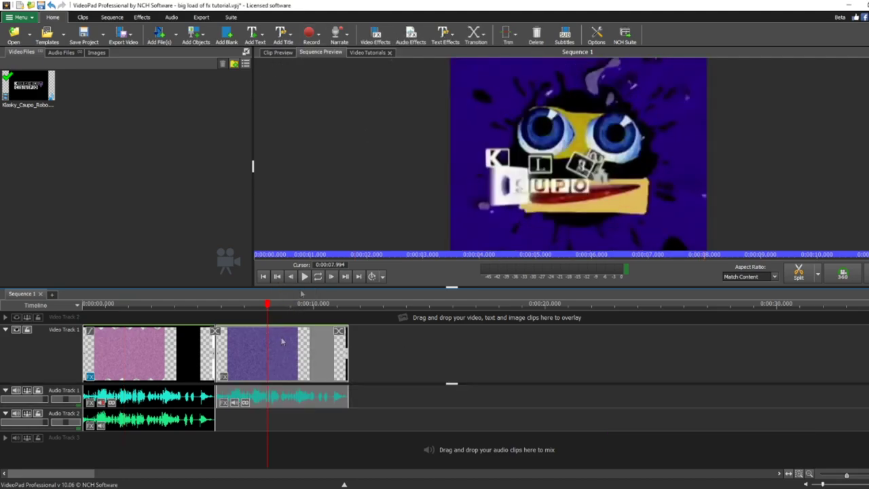
{"action": "left_click", "coordinate": [375, 34]}
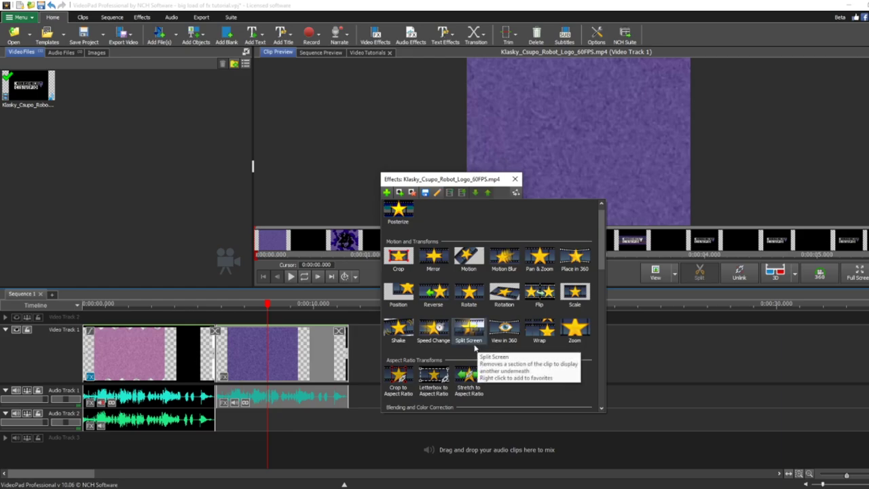
{"action": "scroll", "coordinate": [452, 360], "scroll_direction": "down", "scroll_amount": 4}
{"action": "left_click", "coordinate": [439, 279]}
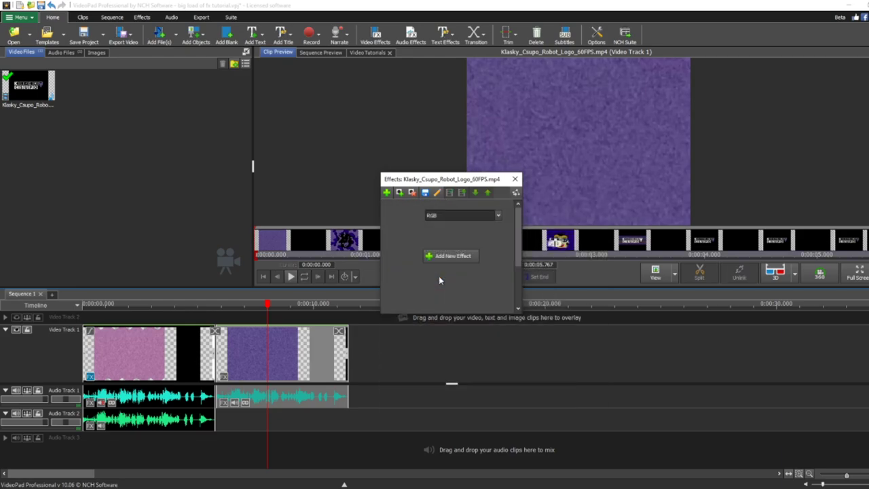
{"action": "left_click", "coordinate": [387, 192]}
{"action": "scroll", "coordinate": [445, 275], "scroll_direction": "down", "scroll_amount": 8}
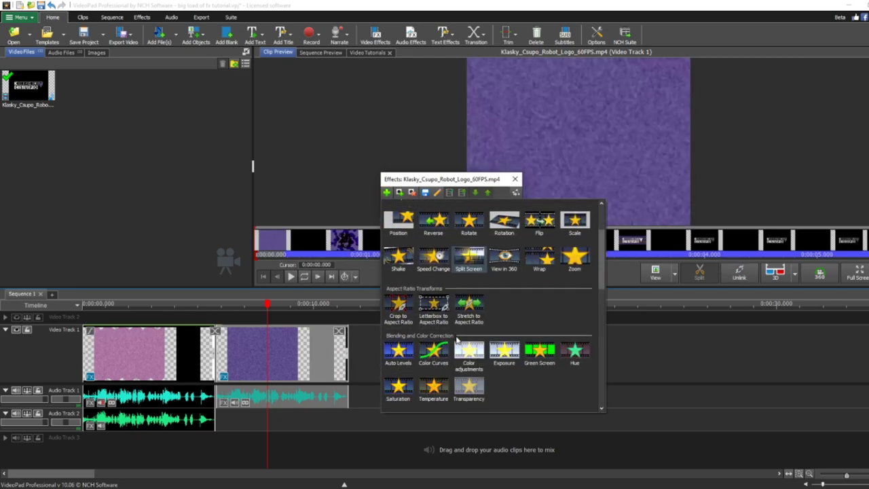
{"action": "left_click", "coordinate": [405, 363]}
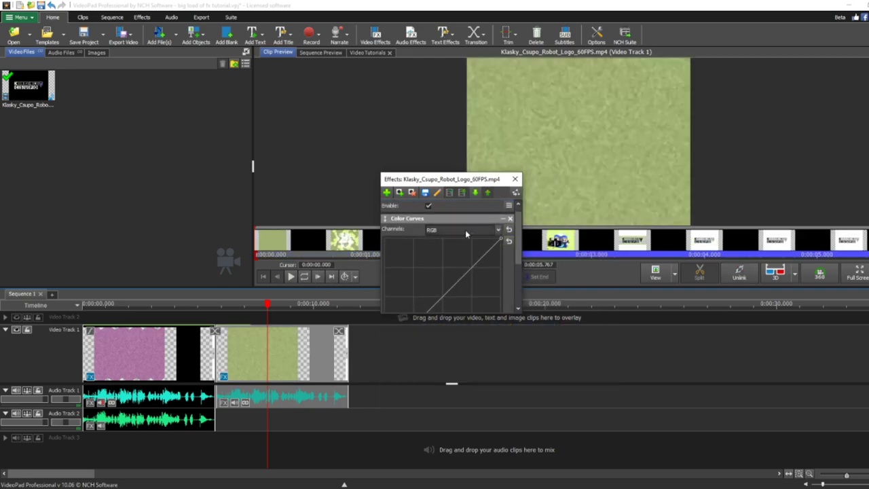
Invert the Blue channel curve in the second logo clip's Color Curves effect and close the effects window
{"action": "left_click", "coordinate": [465, 229]}
{"action": "left_click", "coordinate": [461, 262]}
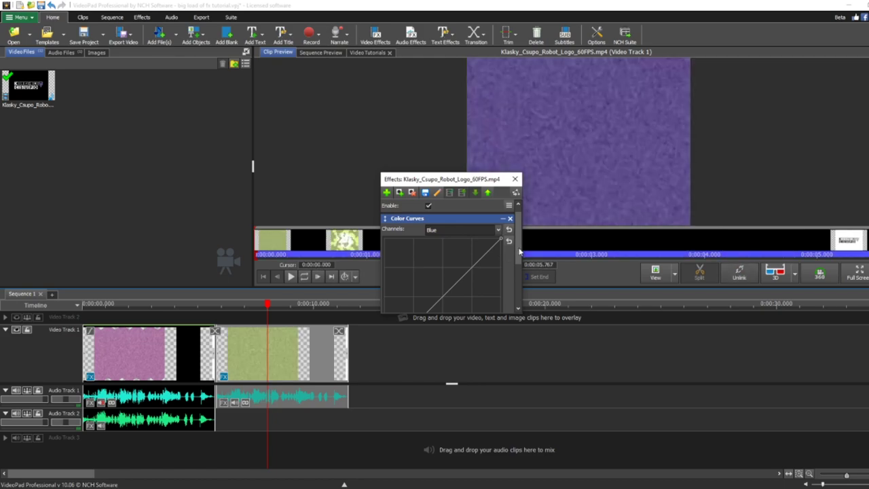
{"action": "left_click_drag", "start_coordinate": [518, 249], "coordinate": [520, 267]}
{"action": "scroll", "coordinate": [517, 255], "scroll_direction": "up", "scroll_amount": 1}
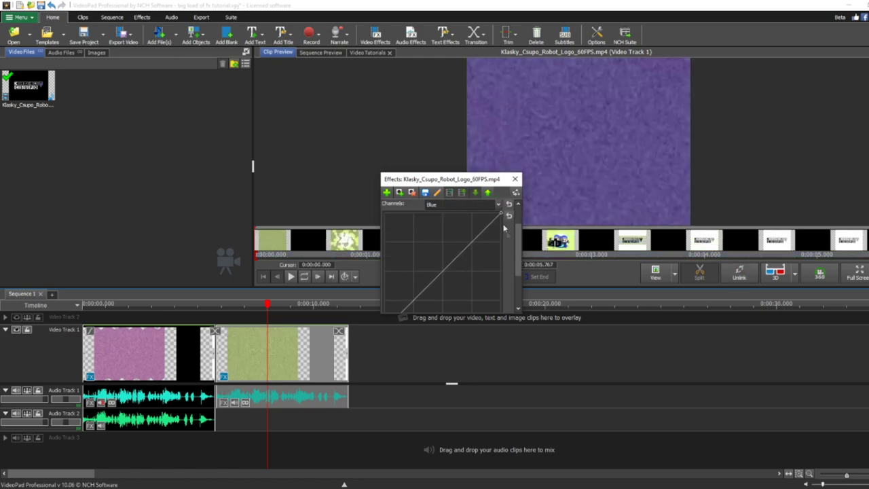
{"action": "left_click_drag", "start_coordinate": [519, 266], "coordinate": [518, 300]}
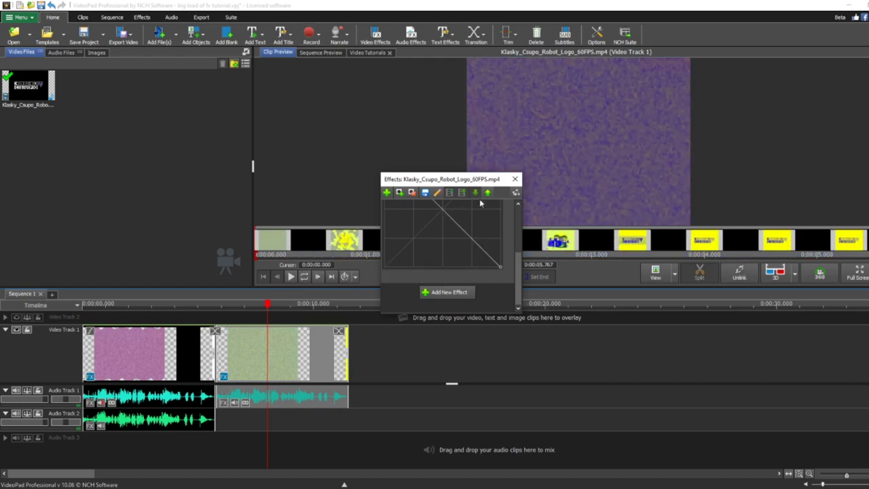
{"action": "left_click_drag", "start_coordinate": [275, 306], "coordinate": [276, 306]}
{"action": "left_click", "coordinate": [514, 179]}
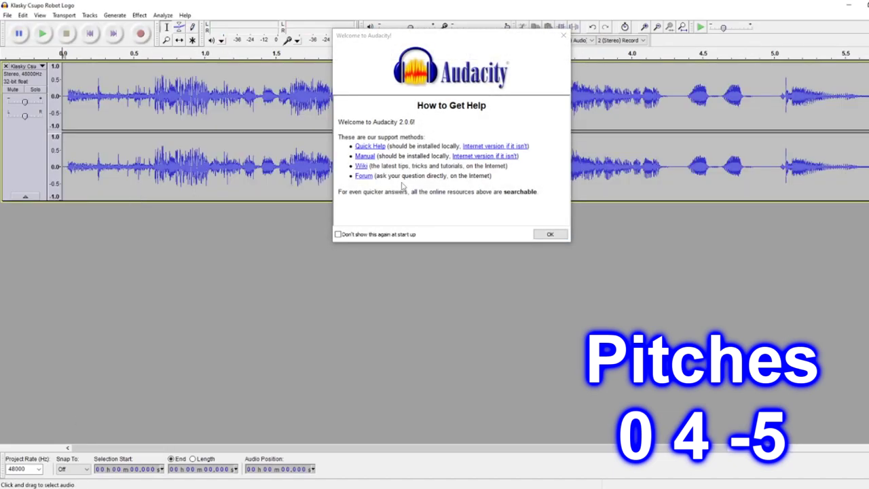
In Audacity, dismiss the welcome dialog, duplicate the logo audio into three stereo tracks and collapse them all
{"action": "left_click", "coordinate": [549, 233]}
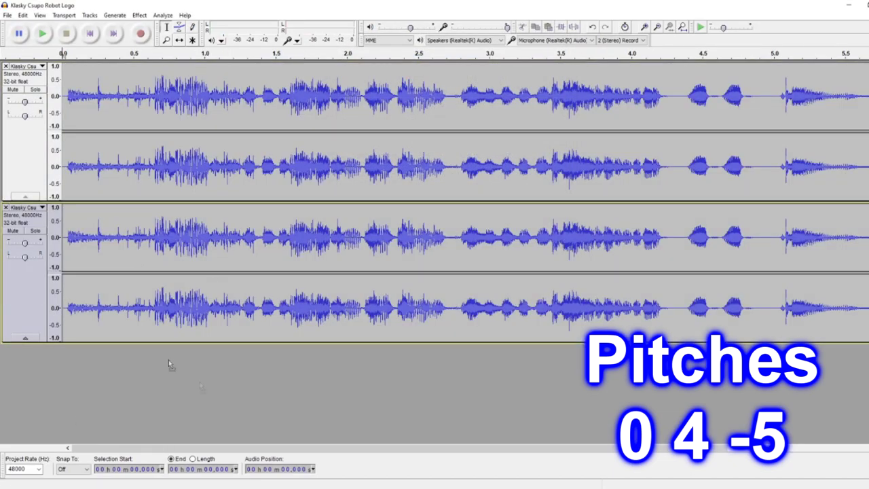
{"action": "key", "text": "ctrl+d"}
{"action": "left_click", "coordinate": [33, 152]}
{"action": "left_click", "coordinate": [29, 218]}
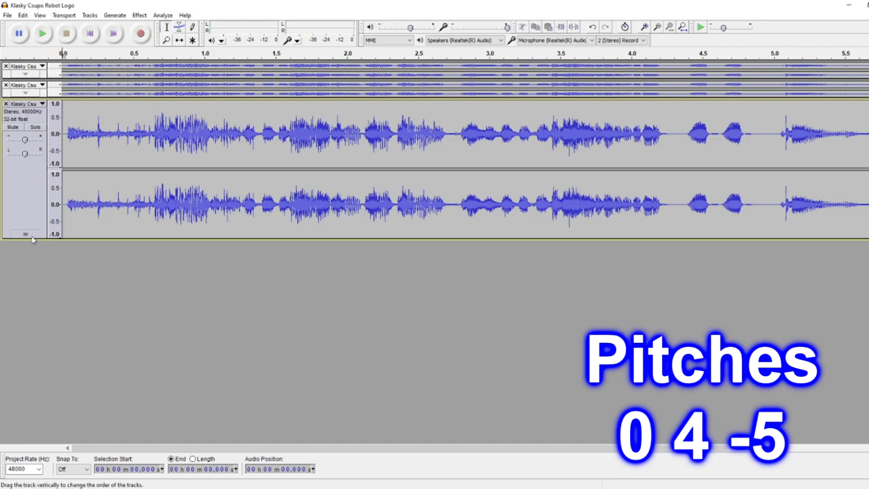
{"action": "left_click", "coordinate": [28, 234]}
Apply Sliding Time Scale/Pitch Shift to the second track with initial and final pitch shifts of 4 semitones
{"action": "key", "text": "ctrl+a"}
{"action": "left_click", "coordinate": [139, 15]}
{"action": "left_click", "coordinate": [181, 278]}
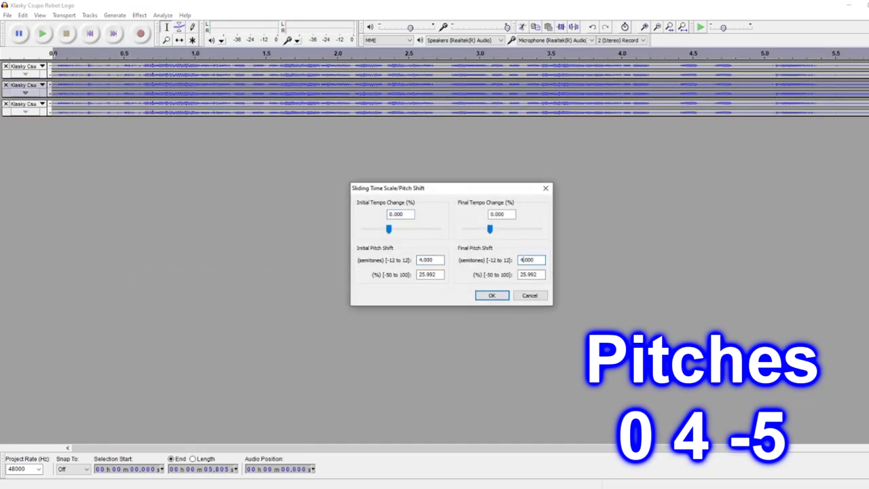
{"action": "left_click", "coordinate": [481, 297]}
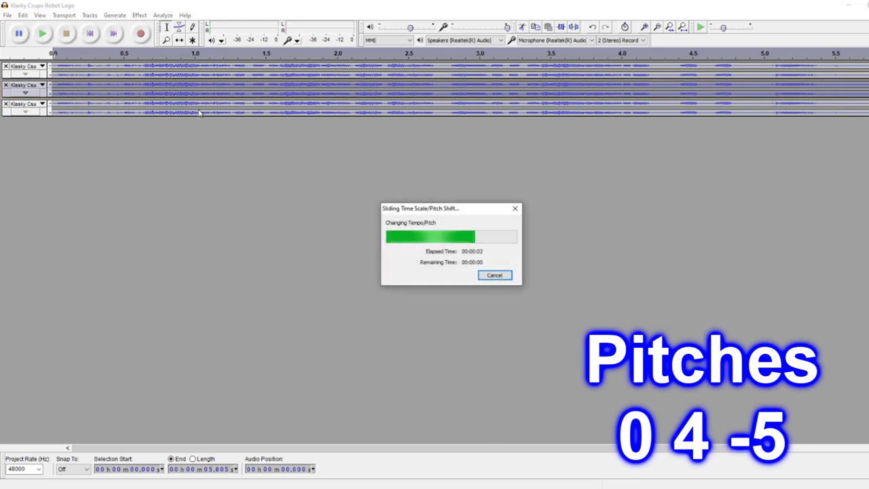
Apply Sliding Time Scale/Pitch Shift to the third track with initial and final pitch shifts of -5 semitones
{"action": "left_click", "coordinate": [139, 15]}
{"action": "left_click", "coordinate": [203, 278]}
{"action": "left_click", "coordinate": [419, 260]}
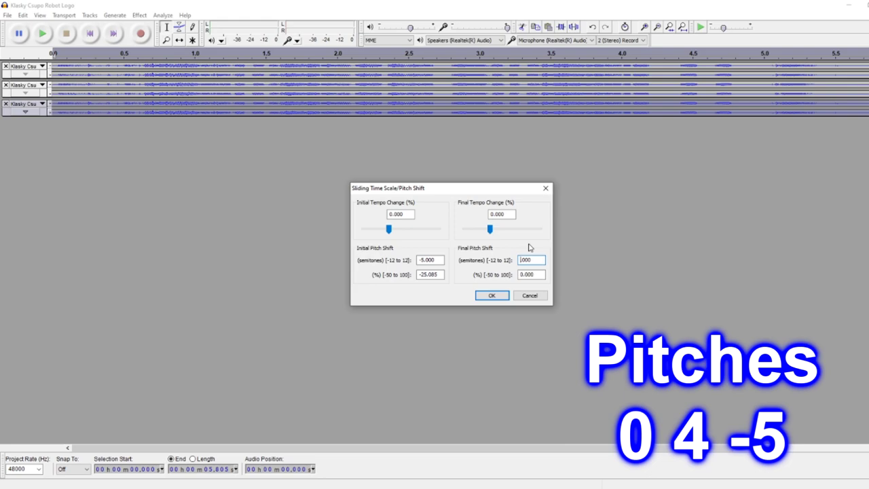
{"action": "left_click", "coordinate": [499, 296]}
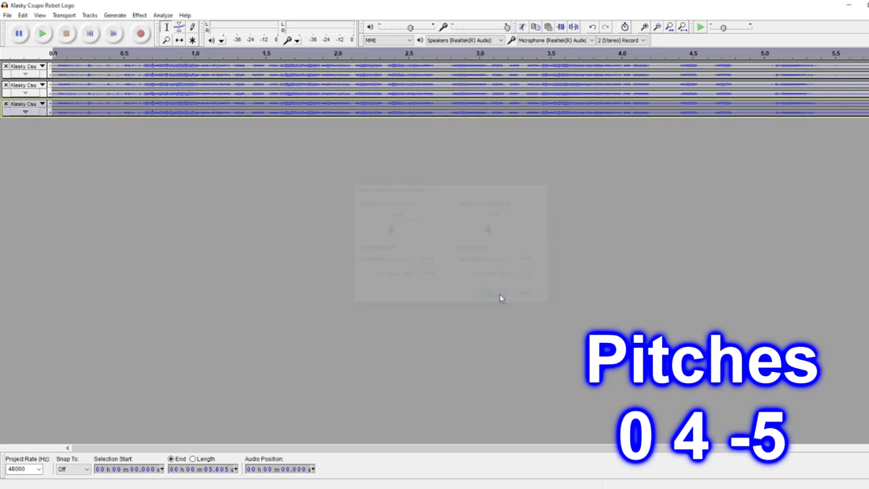
Export the three-track mix as a signed 16-bit WAV with a name starting "g-major 2 klasky csu", leaving the metadata blank
{"action": "left_click", "coordinate": [8, 15]}
{"action": "left_click", "coordinate": [50, 139]}
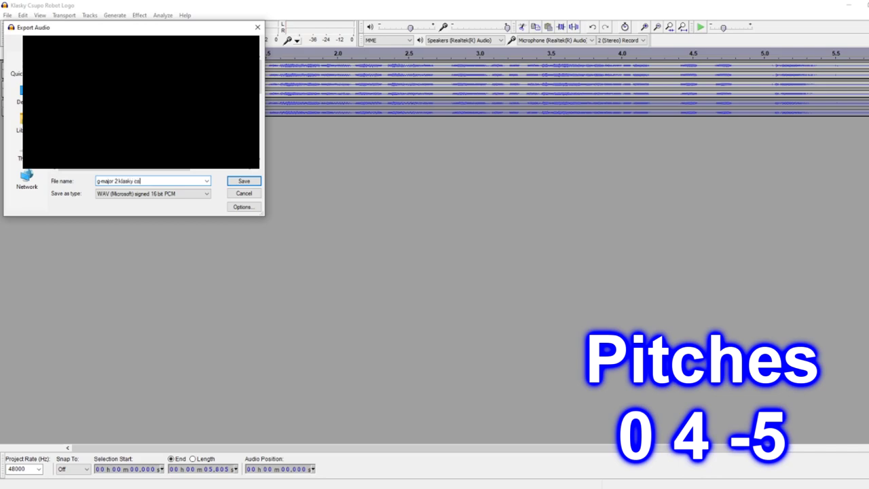
{"action": "key", "text": "Return"}
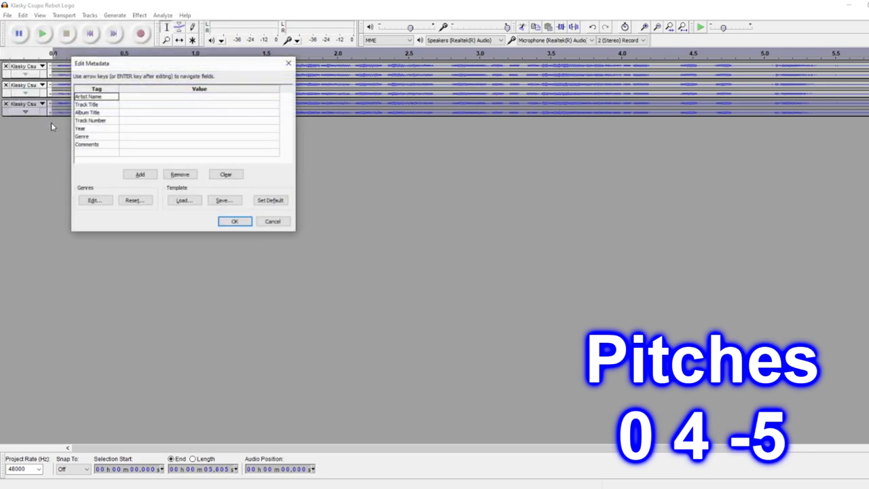
{"action": "left_click", "coordinate": [224, 217]}
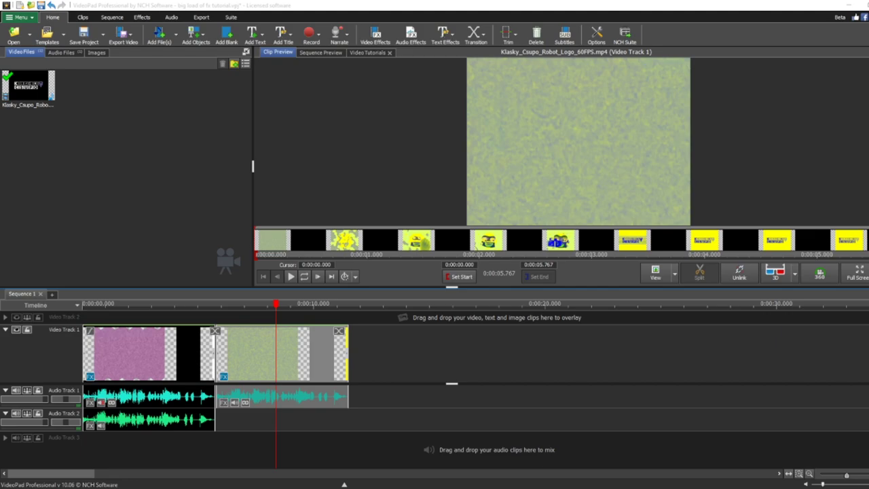
In VideoPad, mute the second logo clip's original audio and place the exported G-Major 2 WAV beneath it on Audio Track 2
{"action": "left_click_drag", "start_coordinate": [68, 326], "coordinate": [248, 429]}
{"action": "left_click_drag", "start_coordinate": [27, 327], "coordinate": [345, 421]}
{"action": "left_click", "coordinate": [286, 395]}
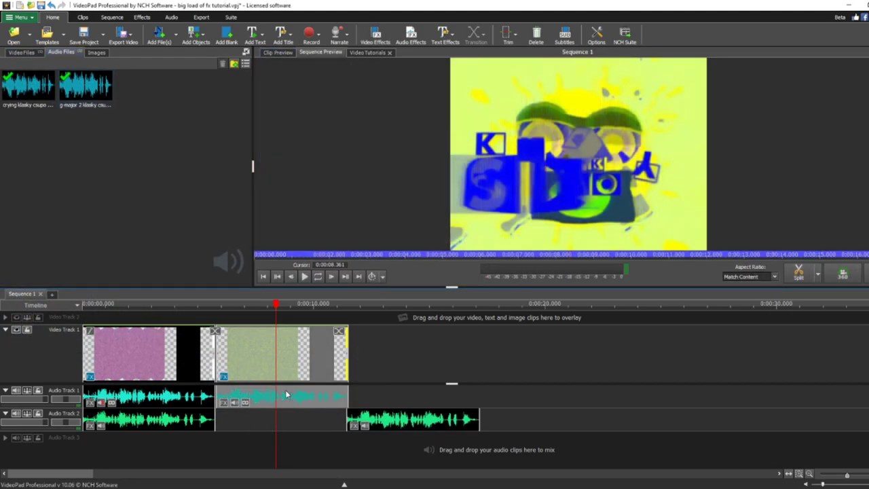
{"action": "right_click", "coordinate": [287, 395]}
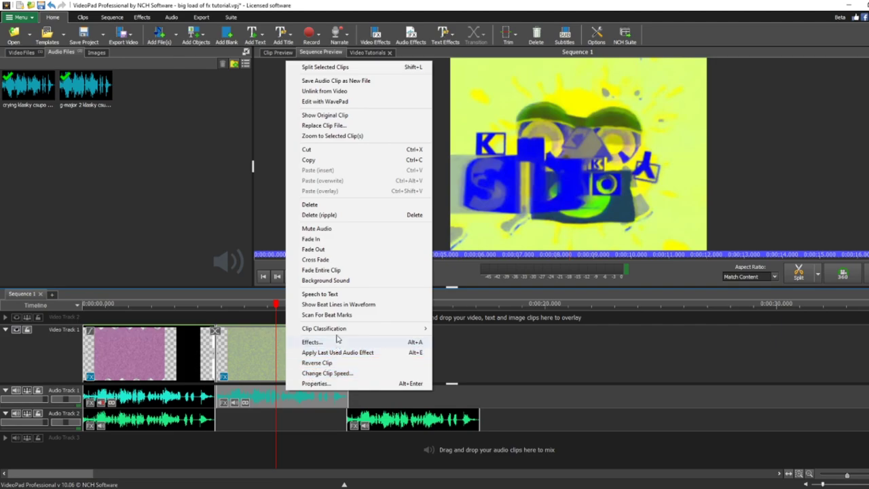
{"action": "left_click", "coordinate": [329, 230]}
{"action": "left_click_drag", "start_coordinate": [381, 431], "coordinate": [257, 427]}
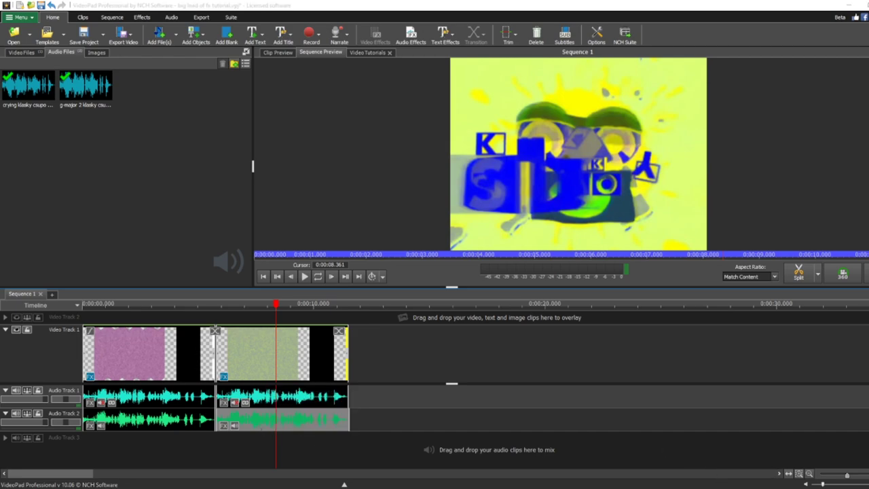
{"action": "right_click", "coordinate": [272, 413]}
{"action": "key", "text": "Escape"}
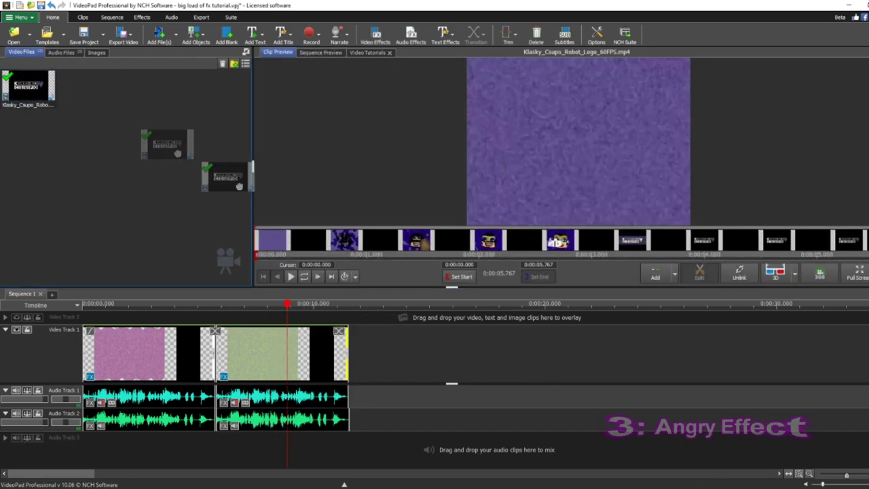
Append a third copy of the logo video and give it Mirror, Fisheye, Color Curves, Saturation, Hue and a second Color Curves effect
{"action": "left_click_drag", "start_coordinate": [166, 142], "coordinate": [435, 359]}
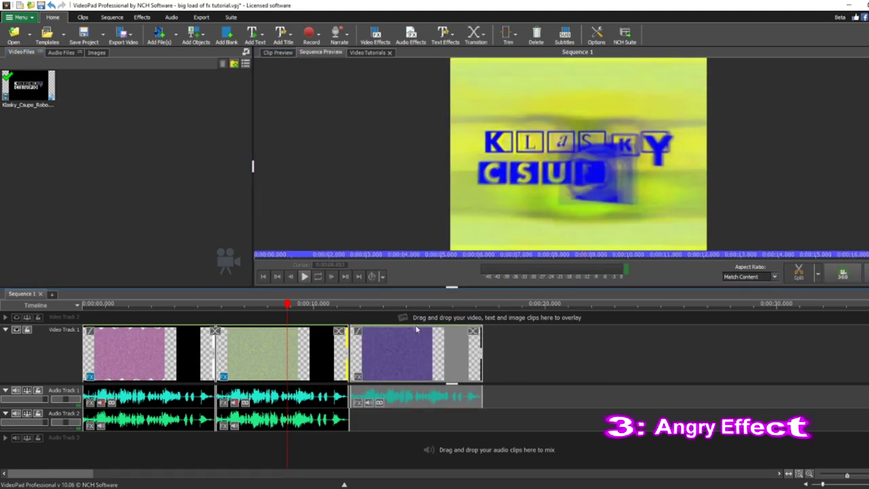
{"action": "left_click", "coordinate": [400, 311]}
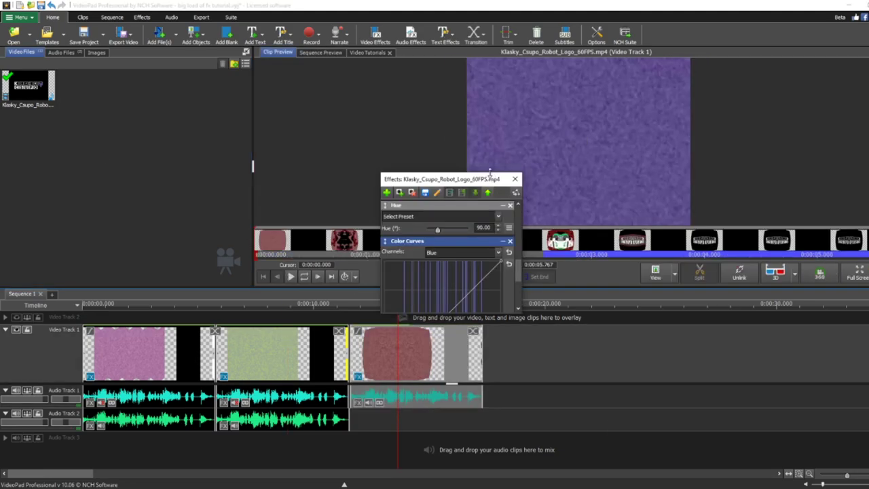
Invert the Blue channel curve in the third clip's last Color Curves effect by swapping its endpoints vertically
{"action": "left_click_drag", "start_coordinate": [489, 173], "coordinate": [488, 40]}
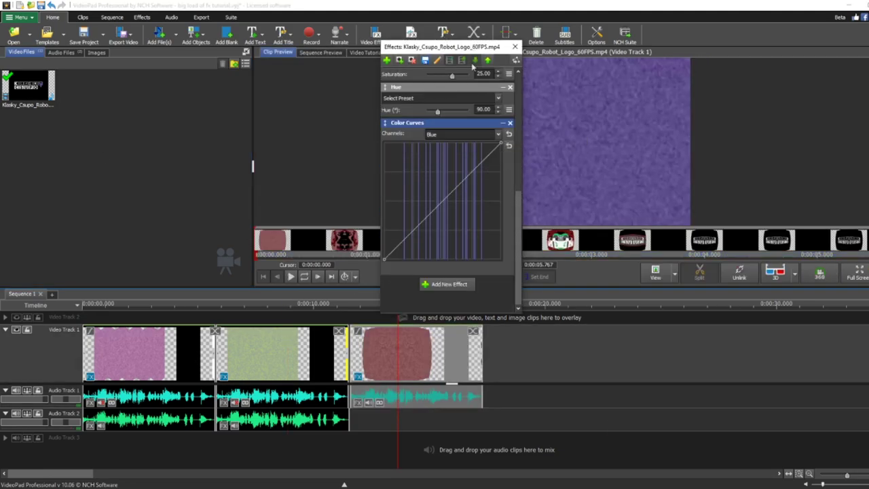
{"action": "left_click_drag", "start_coordinate": [500, 144], "coordinate": [500, 259]}
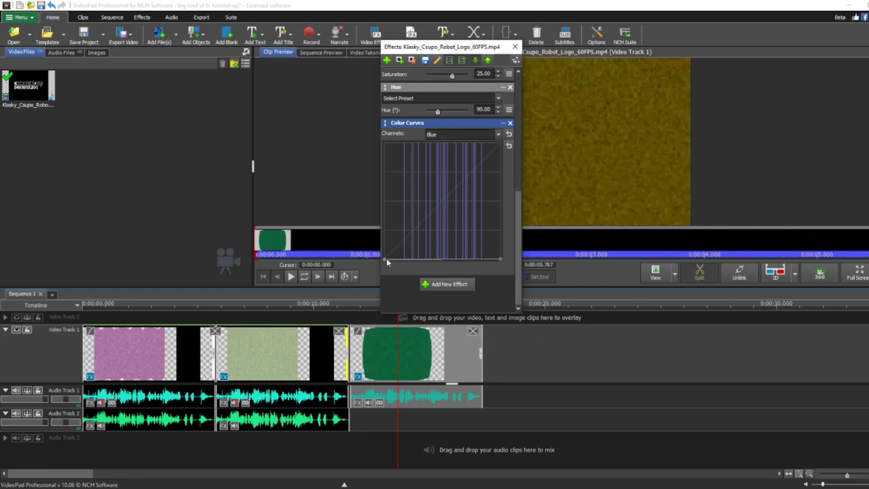
{"action": "left_click_drag", "start_coordinate": [384, 258], "coordinate": [384, 144]}
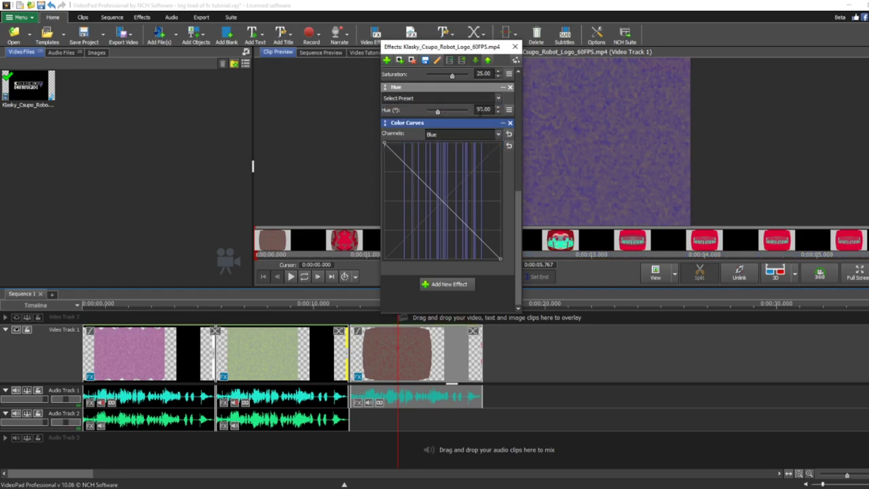
Set the third clip's Hue effect to 180 and its Saturation effect to 100
{"action": "type", "text": "1"}
{"action": "key", "text": "Delete"}
{"action": "type", "text": "6"}
{"action": "key", "text": "BackSpace"}
{"action": "type", "text": "8"}
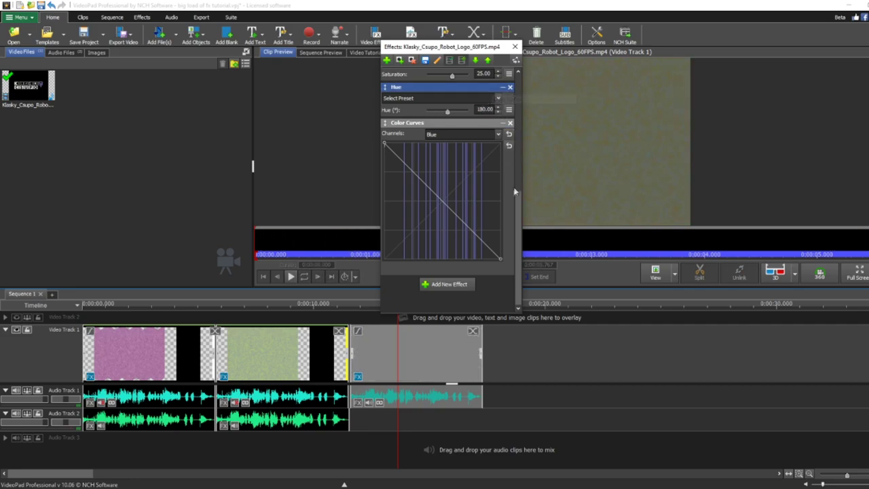
{"action": "scroll", "coordinate": [519, 197], "scroll_direction": "up", "scroll_amount": 5}
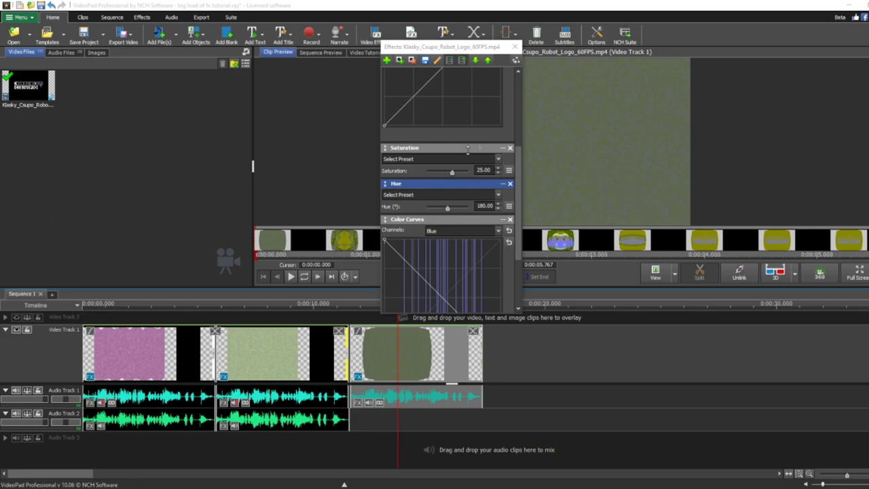
{"action": "left_click_drag", "start_coordinate": [452, 173], "coordinate": [472, 174]}
{"action": "left_click_drag", "start_coordinate": [519, 200], "coordinate": [520, 165]}
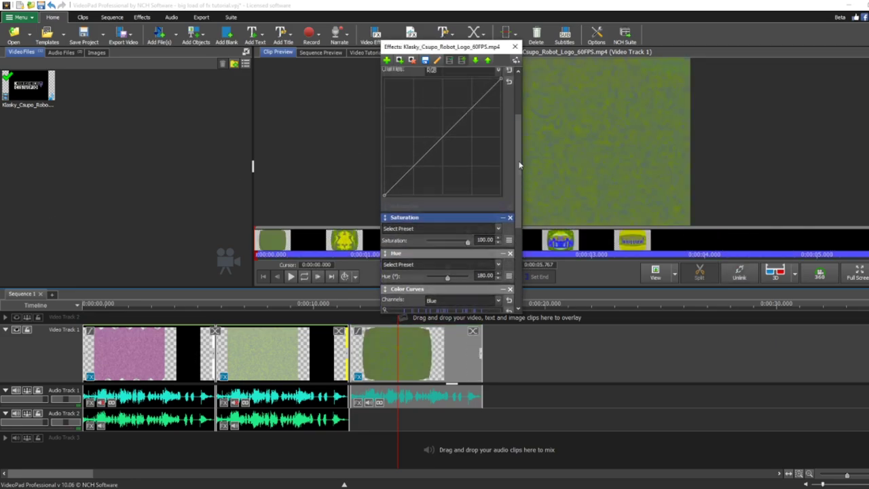
Switch the third clip's first Color Curves effect to the Blue channel and invert its curve
{"action": "scroll", "coordinate": [519, 165], "scroll_direction": "up", "scroll_amount": 2}
{"action": "left_click", "coordinate": [463, 114]}
{"action": "left_click", "coordinate": [457, 142]}
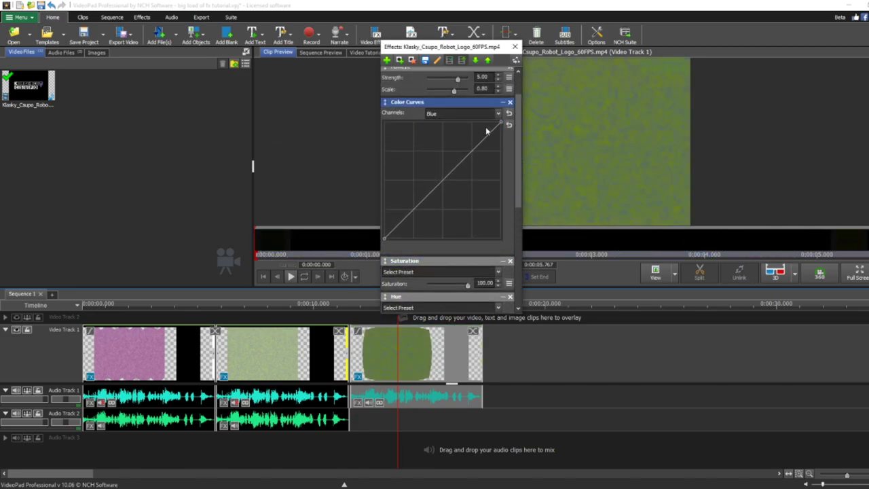
{"action": "left_click_drag", "start_coordinate": [500, 123], "coordinate": [385, 123]}
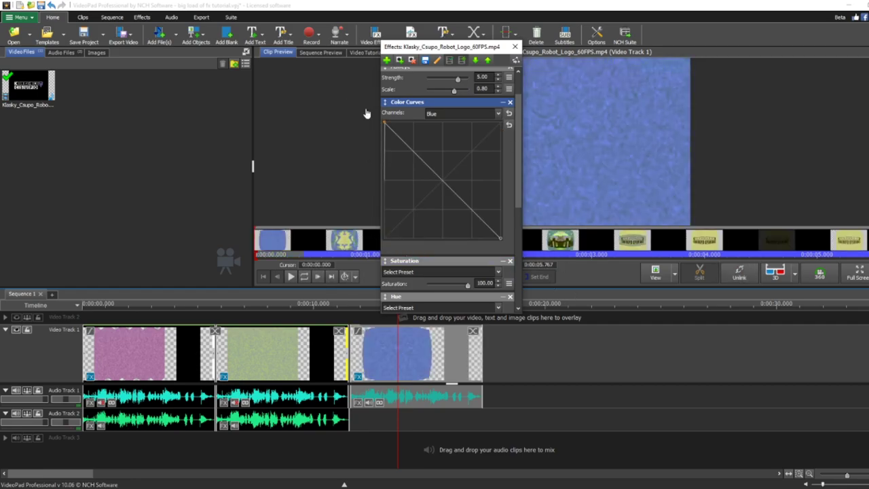
Set the third clip's Fisheye strength to -5.60, close the effects window and place the playhead within that clip
{"action": "left_click_drag", "start_coordinate": [517, 205], "coordinate": [518, 169]}
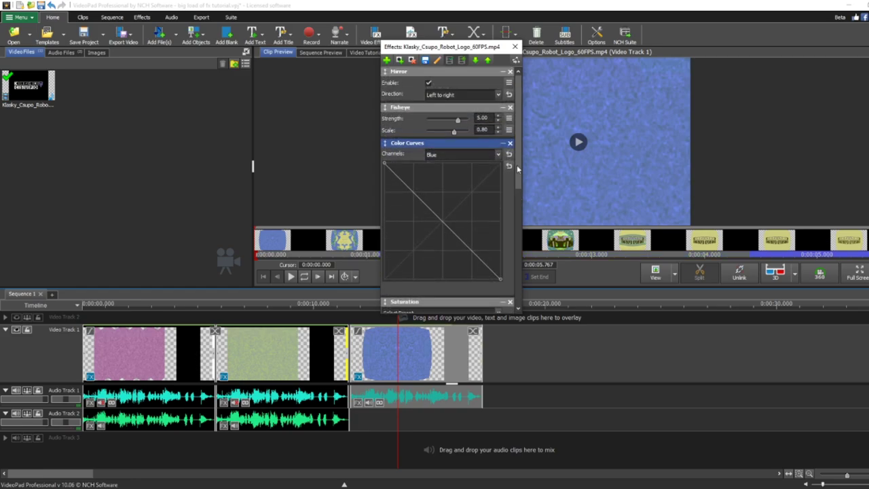
{"action": "left_click", "coordinate": [253, 165]}
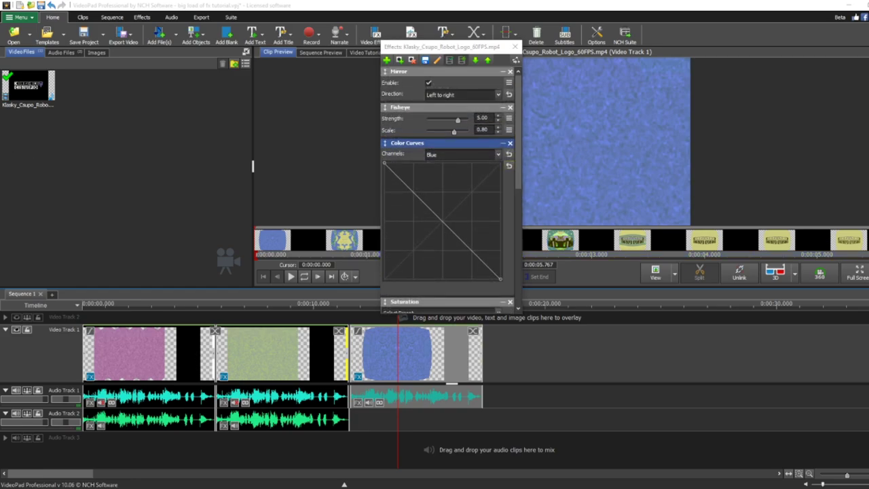
{"action": "left_click", "coordinate": [428, 107]}
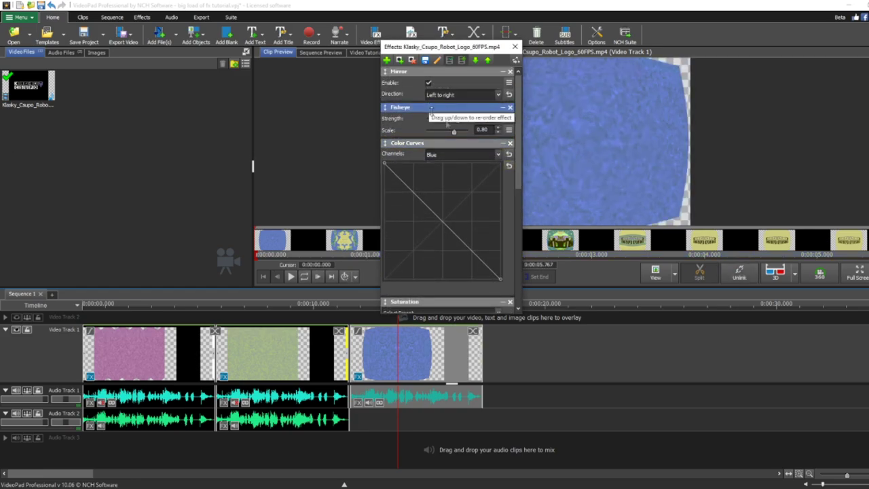
{"action": "left_click", "coordinate": [478, 119]}
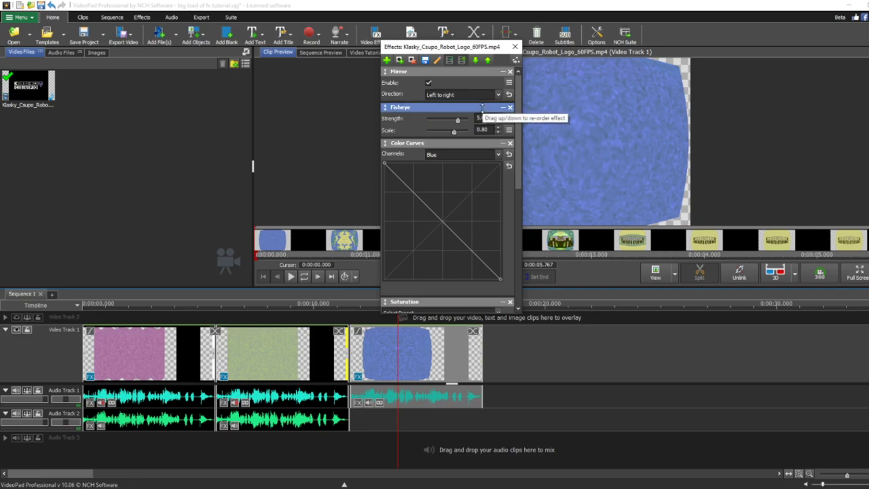
{"action": "type", "text": "-"}
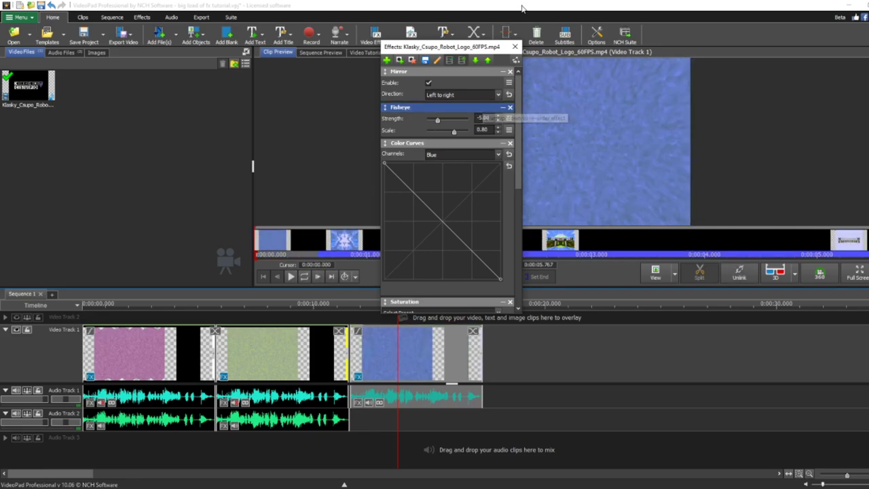
{"action": "key", "text": "BackSpace"}
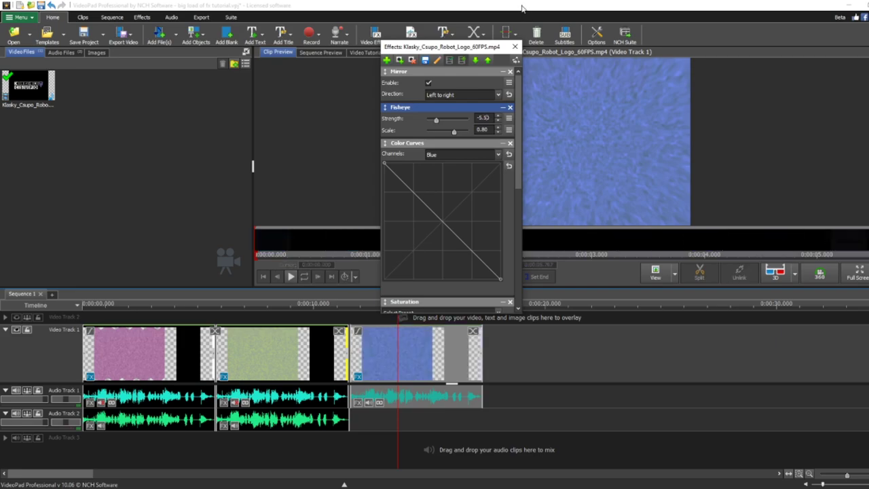
{"action": "type", "text": "60"}
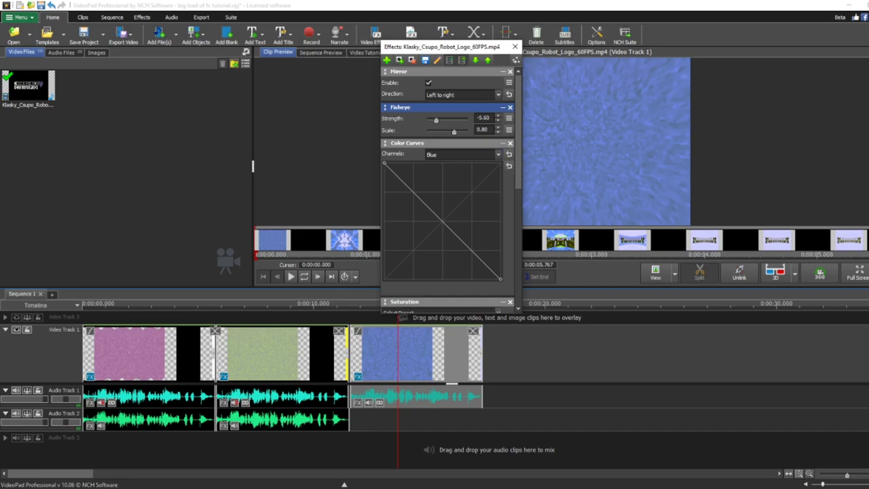
{"action": "left_click", "coordinate": [515, 47]}
{"action": "left_click", "coordinate": [399, 305]}
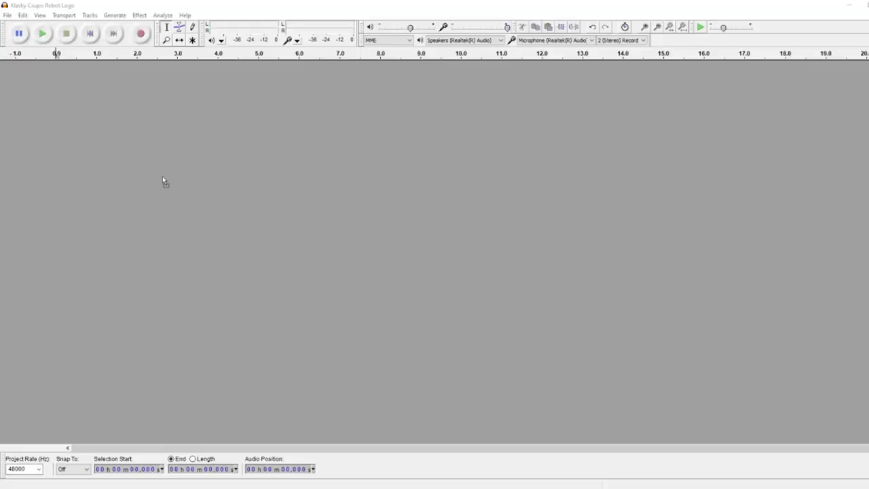
In Audacity, import the robot logo audio with a second copy and apply a sliding pitch shift from -2 to -1 semitones to the lower track
{"action": "left_click_drag", "start_coordinate": [163, 176], "coordinate": [162, 176]}
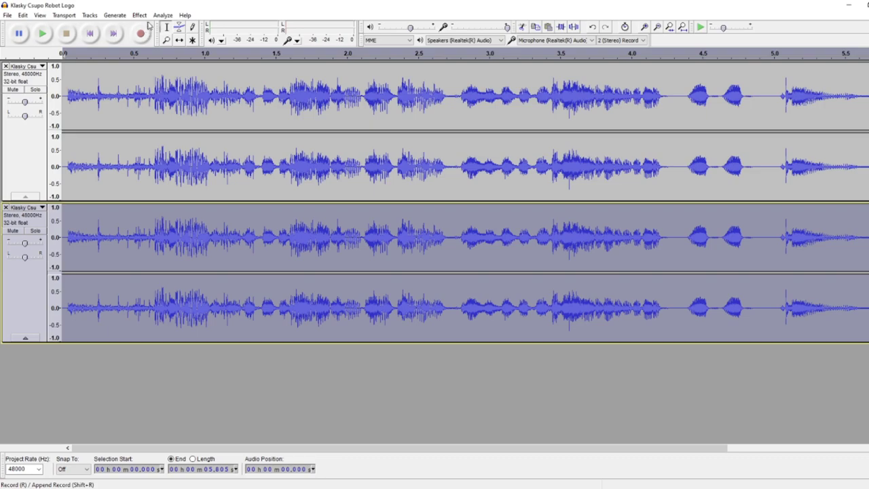
{"action": "left_click", "coordinate": [139, 15]}
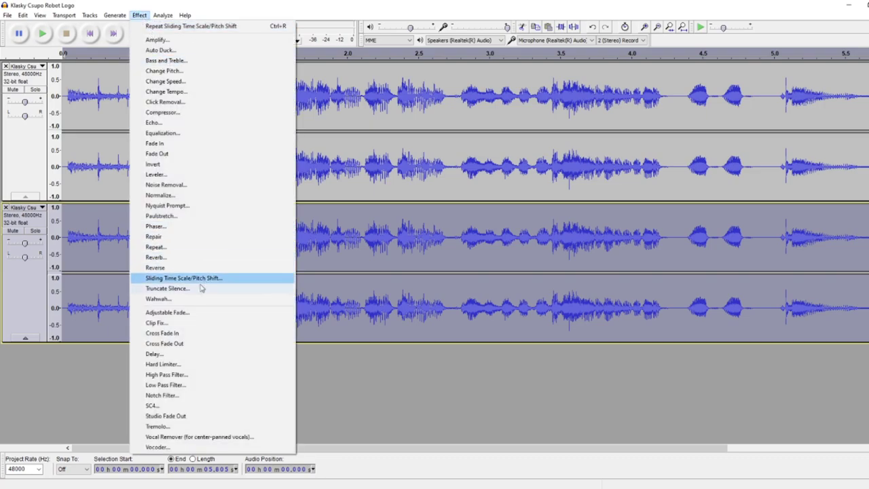
{"action": "left_click", "coordinate": [238, 277]}
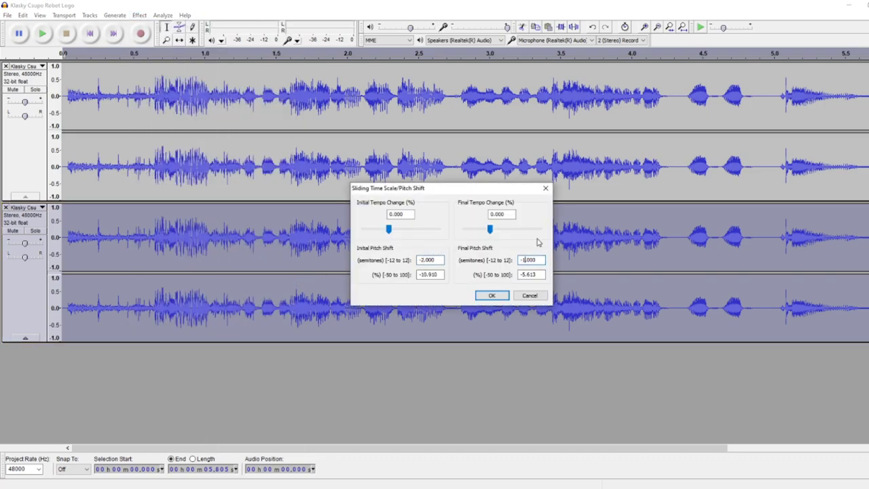
{"action": "left_click", "coordinate": [493, 297]}
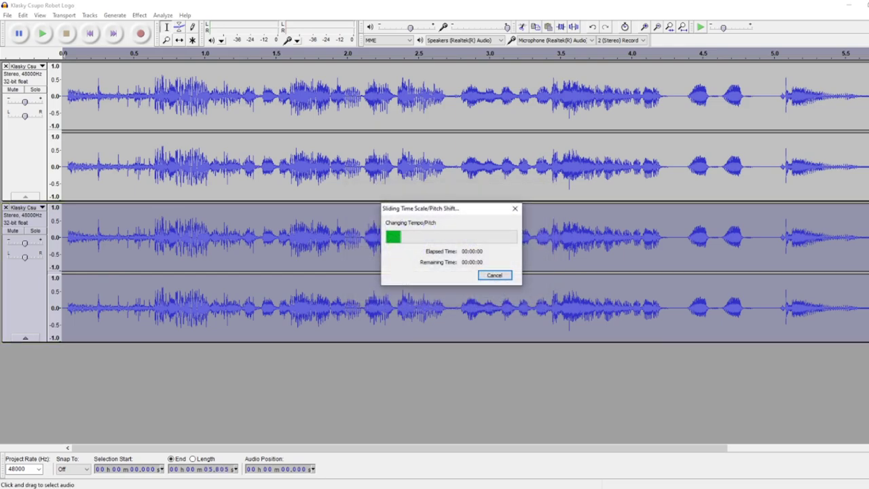
Check the system volume mixer and preview the pitch-shifted audio
{"action": "right_click", "coordinate": [788, 486]}
{"action": "left_click", "coordinate": [787, 458]}
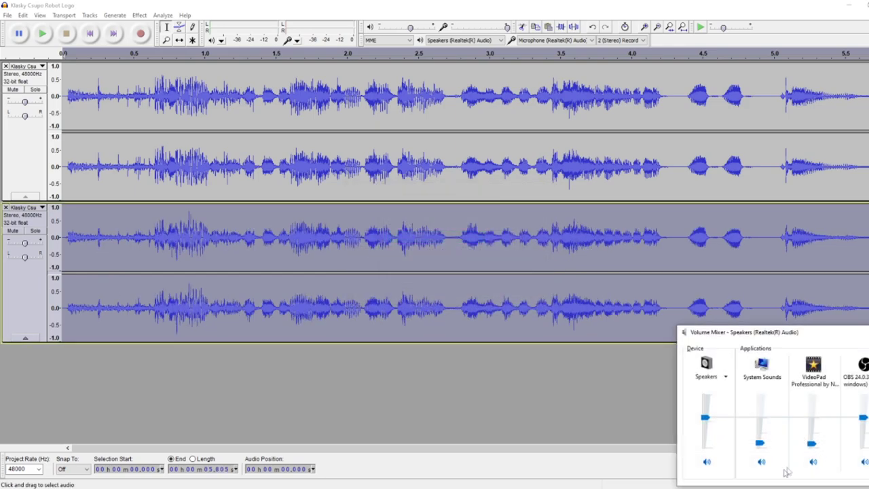
{"action": "key", "text": "alt+F4"}
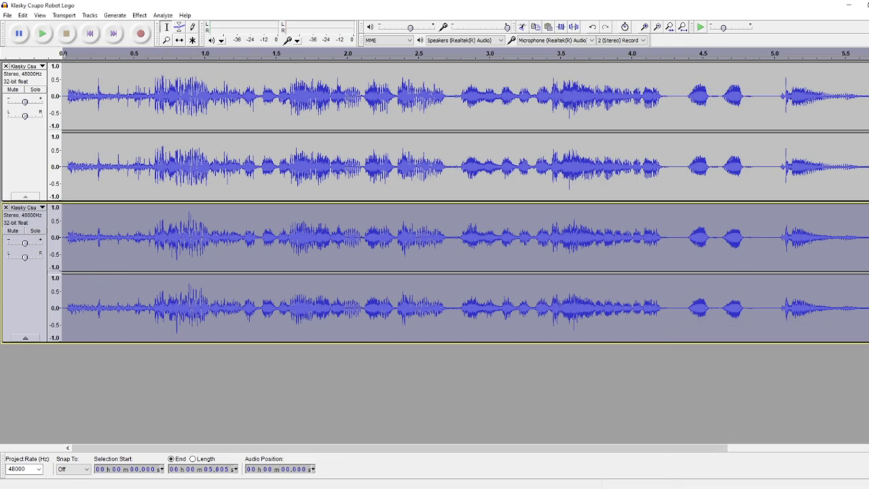
{"action": "left_click", "coordinate": [43, 33]}
{"action": "left_click", "coordinate": [63, 36]}
Select the whole upper track and amplify it far beyond its peak level with clipping allowed
{"action": "double_click", "coordinate": [111, 89]}
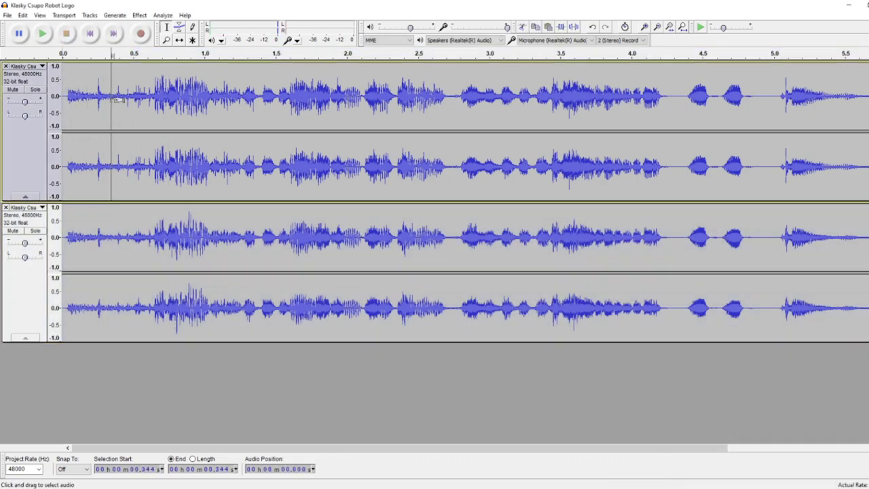
{"action": "left_click", "coordinate": [140, 15]}
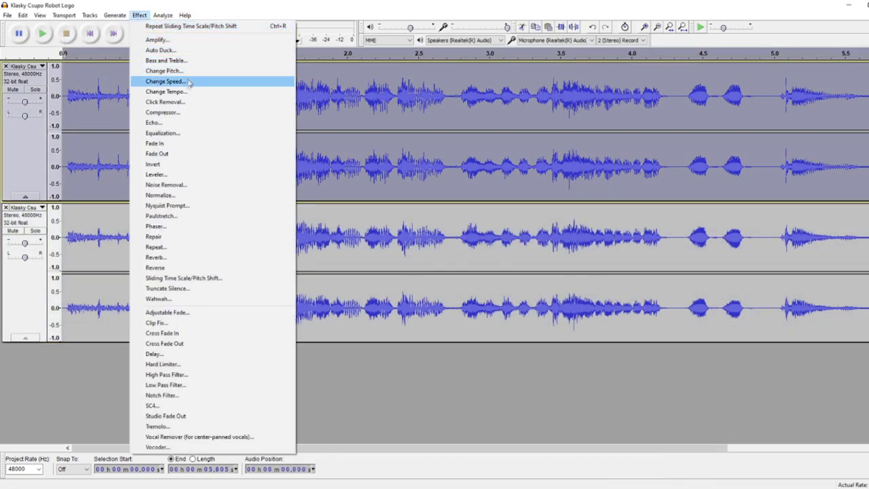
{"action": "left_click", "coordinate": [188, 41]}
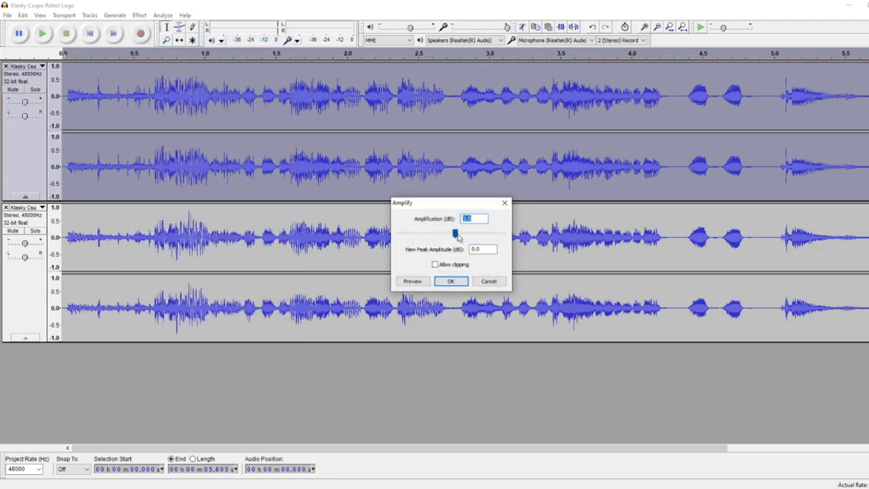
{"action": "left_click", "coordinate": [452, 281]}
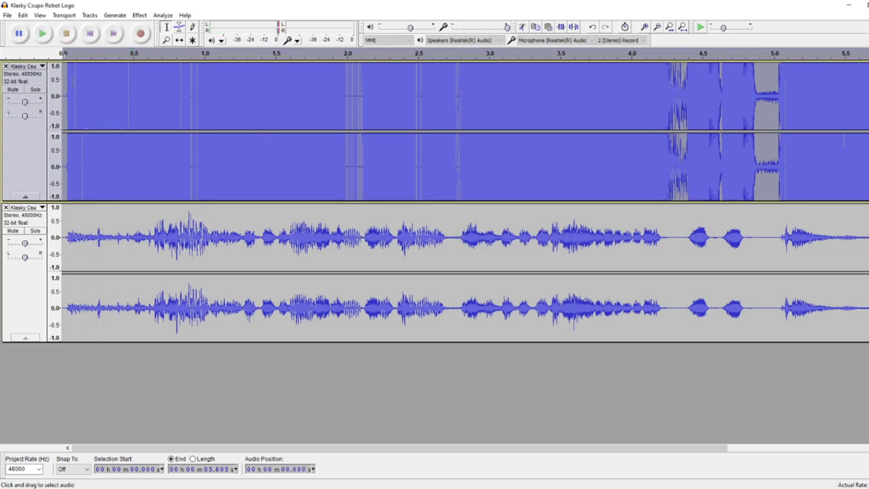
Amplify the whole lower track by 50 dB with clipping allowed and preview the distorted mix
{"action": "left_click", "coordinate": [114, 212]}
{"action": "left_click", "coordinate": [139, 15]}
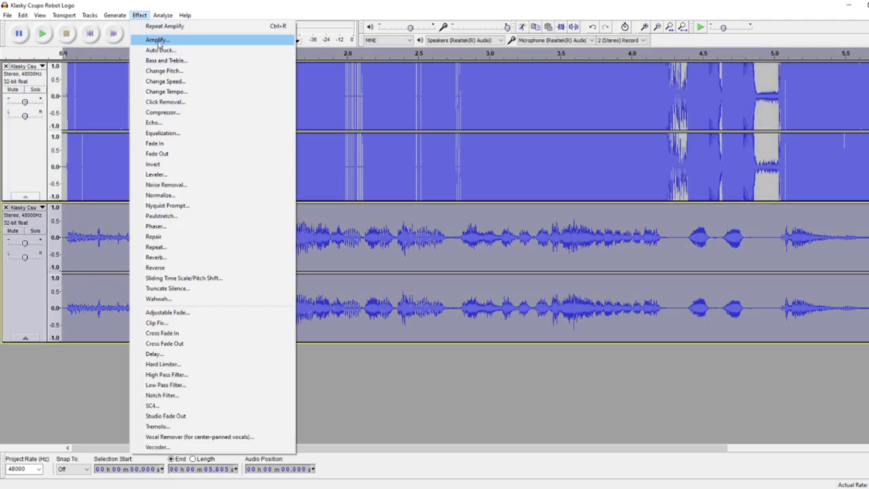
{"action": "left_click", "coordinate": [170, 38]}
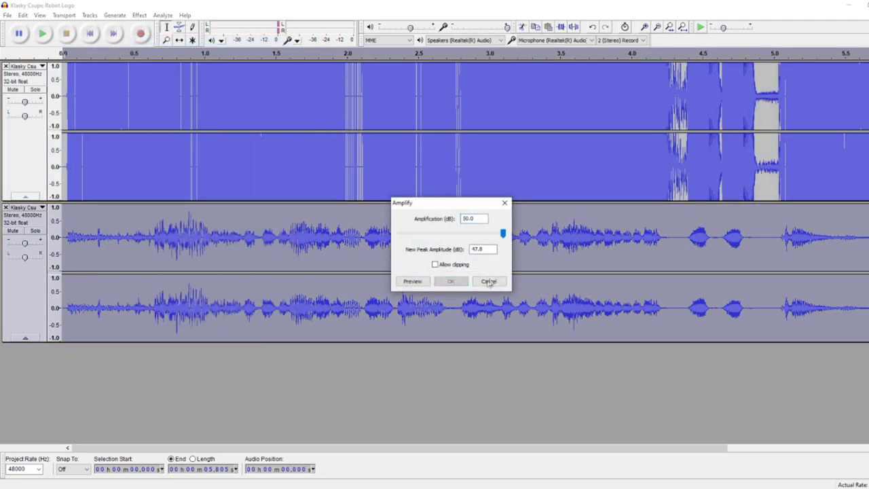
{"action": "left_click", "coordinate": [453, 283]}
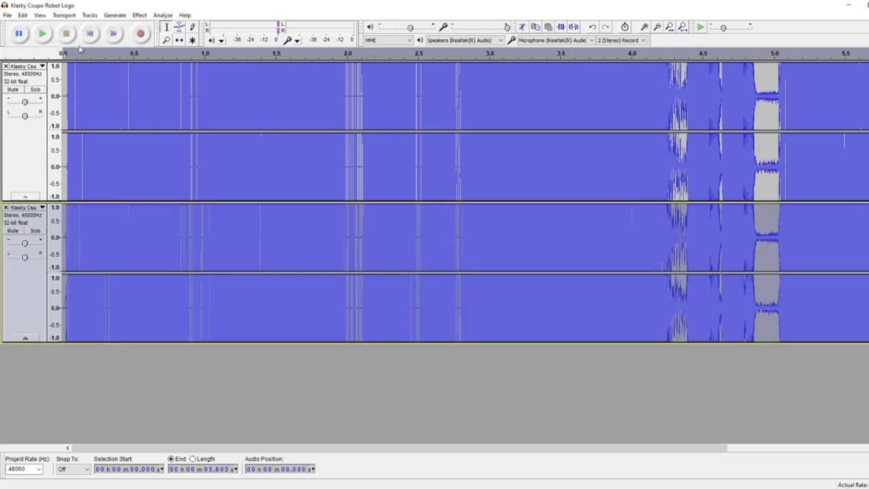
{"action": "left_click", "coordinate": [43, 33]}
{"action": "left_click", "coordinate": [66, 34]}
Export the audio as a 16-bit PCM WAV file named "angry klasky csupo wav", accepting the metadata
{"action": "left_click", "coordinate": [8, 15]}
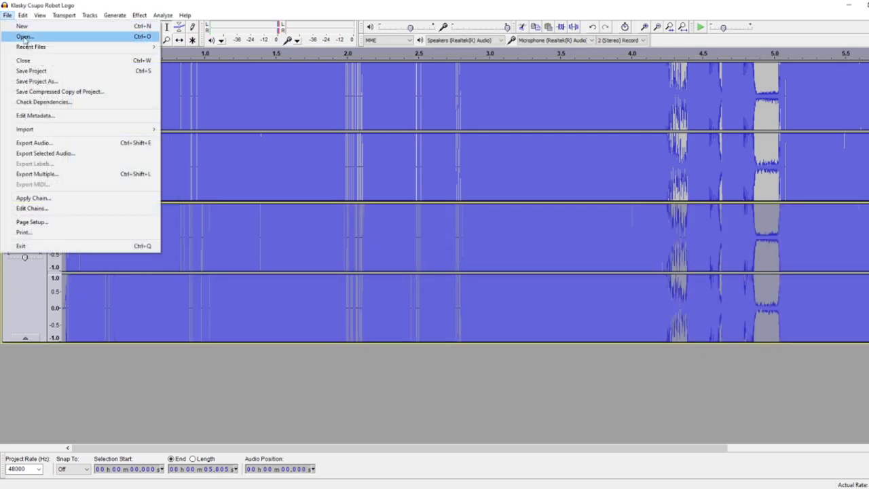
{"action": "left_click", "coordinate": [54, 141]}
{"action": "type", "text": "angry klasky csupo wav"}
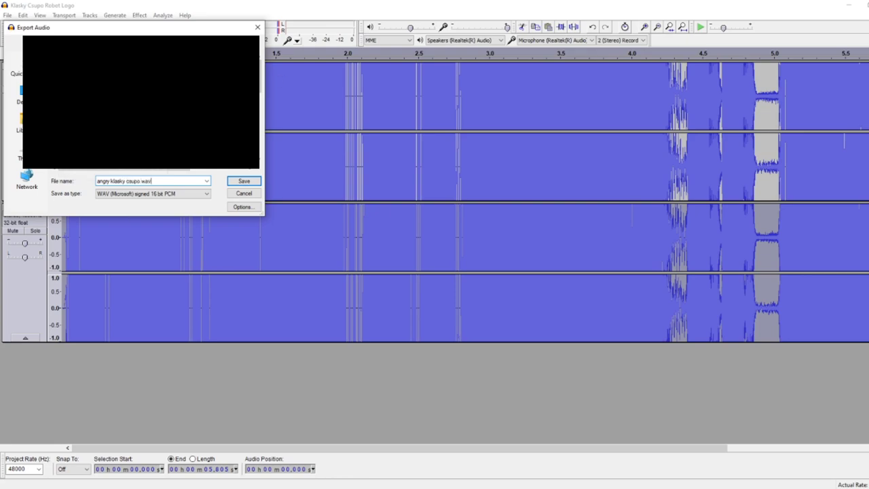
{"action": "key", "text": "Return"}
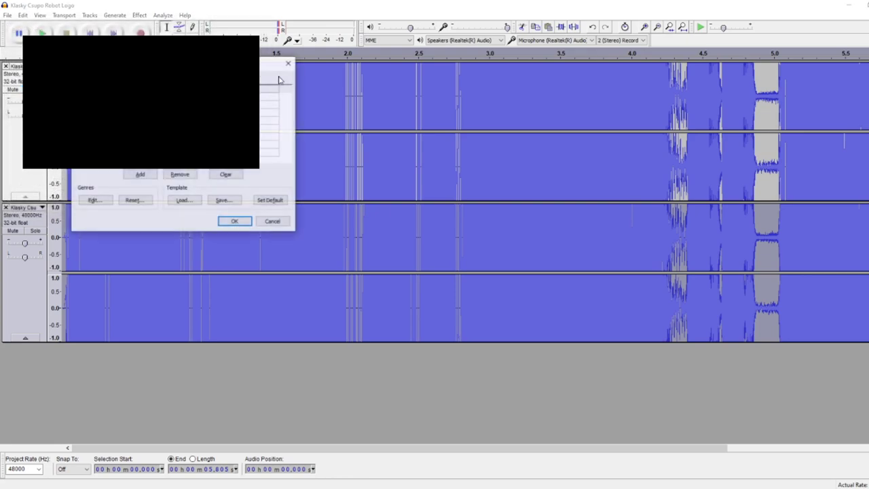
{"action": "left_click", "coordinate": [232, 219]}
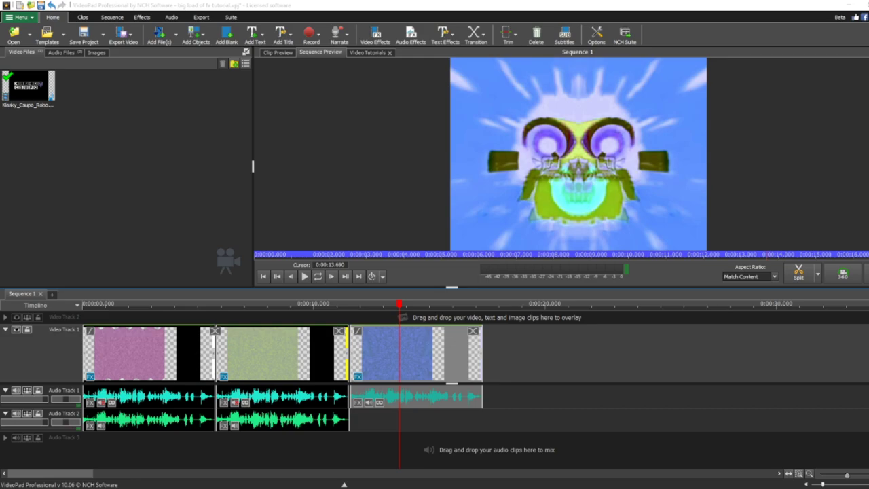
Switch to VideoPad, add the angry klasky csupo audio to Audio Track 2 and mute the third clip's original audio
{"action": "left_click_drag", "start_coordinate": [163, 309], "coordinate": [515, 415]}
{"action": "right_click", "coordinate": [409, 397]}
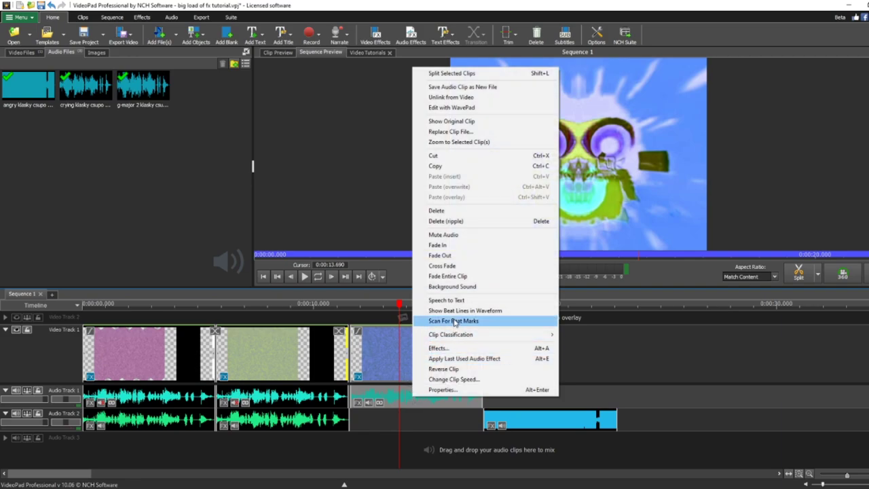
{"action": "left_click", "coordinate": [455, 235]}
Align the angry audio on Audio Track 2 directly beneath the third clip and preview the sequence
{"action": "left_click", "coordinate": [284, 303]}
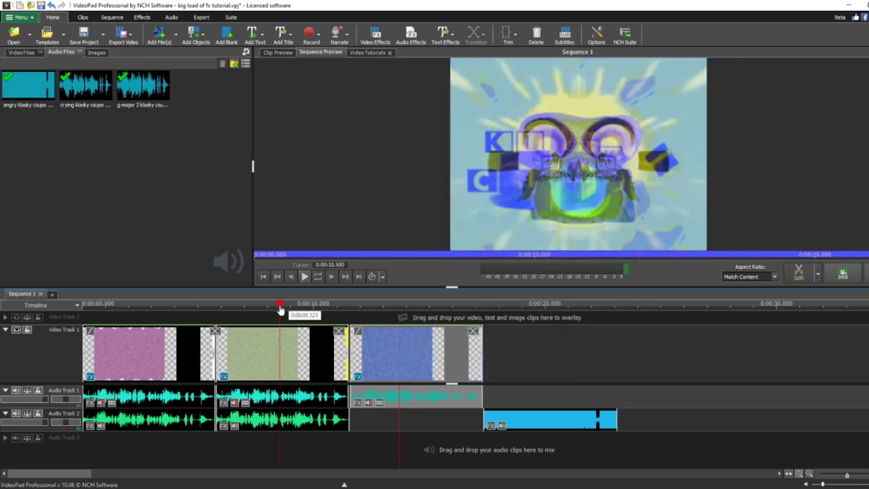
{"action": "left_click_drag", "start_coordinate": [516, 421], "coordinate": [381, 421]}
{"action": "left_click", "coordinate": [304, 275]}
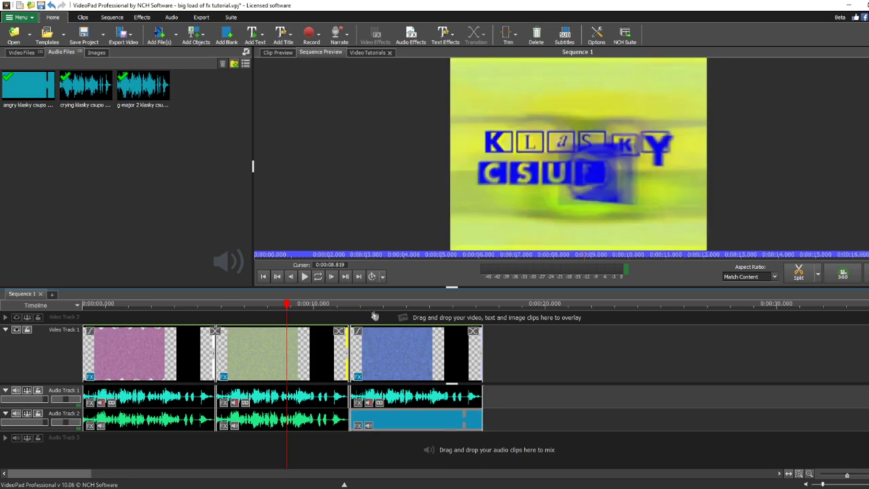
{"action": "left_click", "coordinate": [305, 278]}
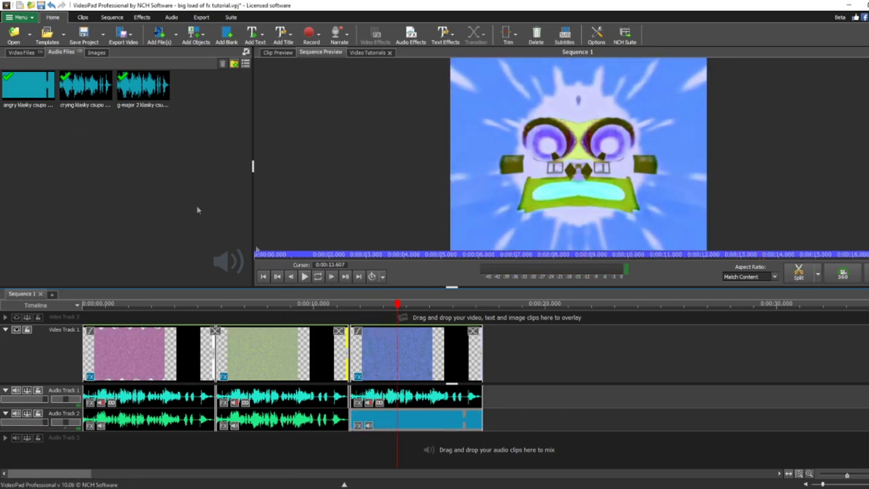
Append the Klasky Csupo robot logo video as a fourth clip and add a Color Curves effect to it
{"action": "left_click", "coordinate": [30, 53]}
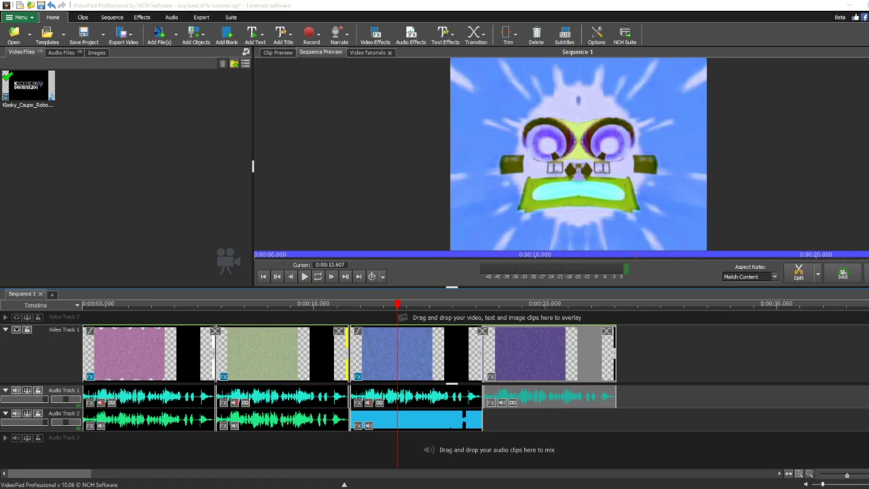
{"action": "left_click", "coordinate": [531, 304]}
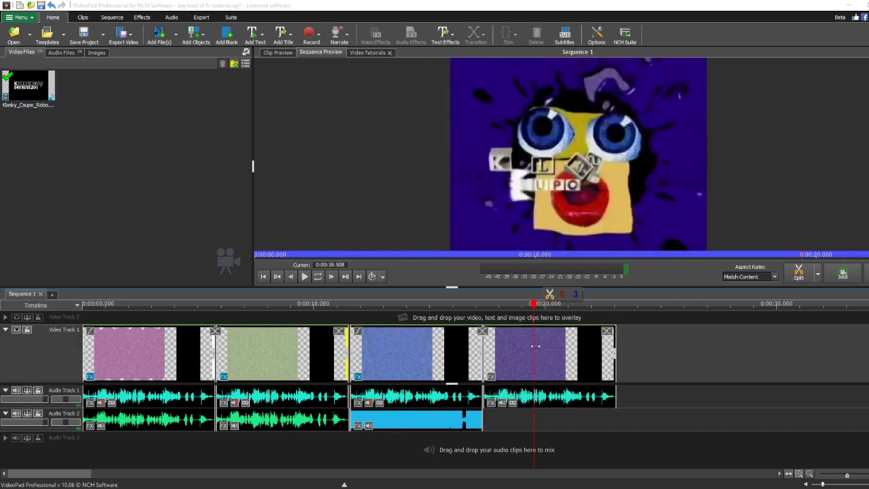
{"action": "right_click", "coordinate": [533, 346]}
{"action": "left_click", "coordinate": [565, 299]}
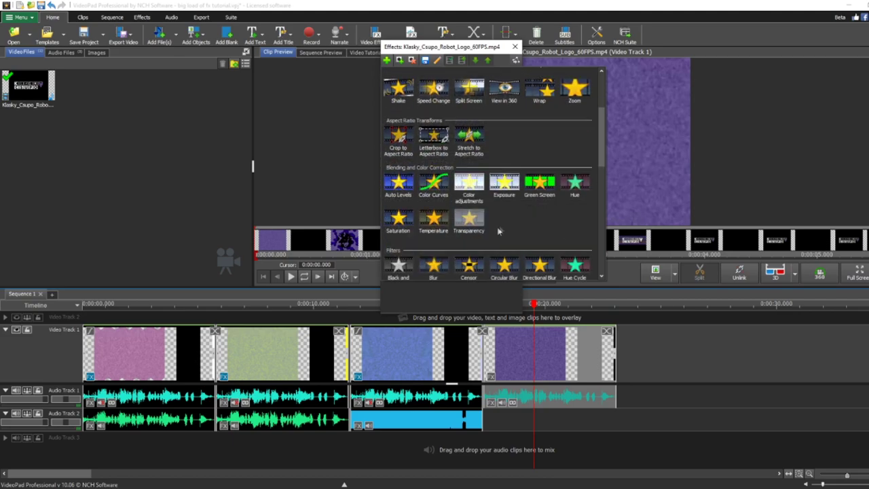
{"action": "left_click", "coordinate": [433, 218]}
Invert the Blue channel curve in the fourth clip's Color Curves effect by swapping its endpoints vertically
{"action": "left_click", "coordinate": [467, 82]}
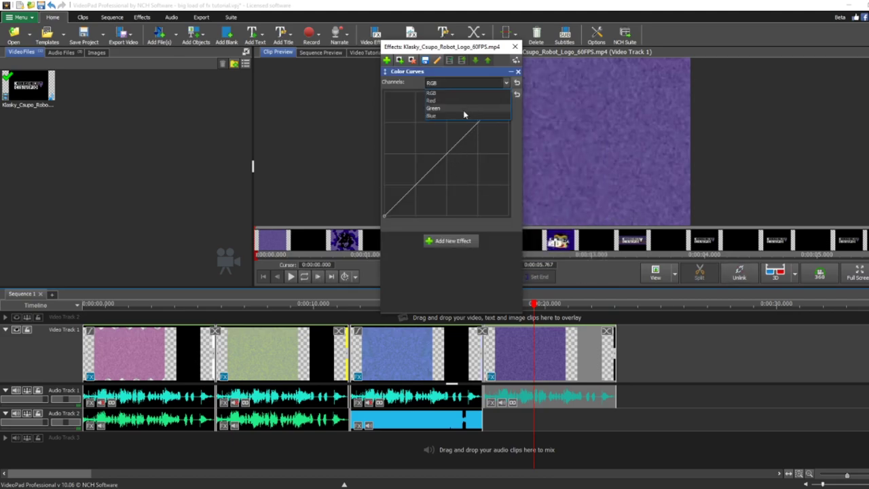
{"action": "left_click_drag", "start_coordinate": [509, 93], "coordinate": [511, 217]}
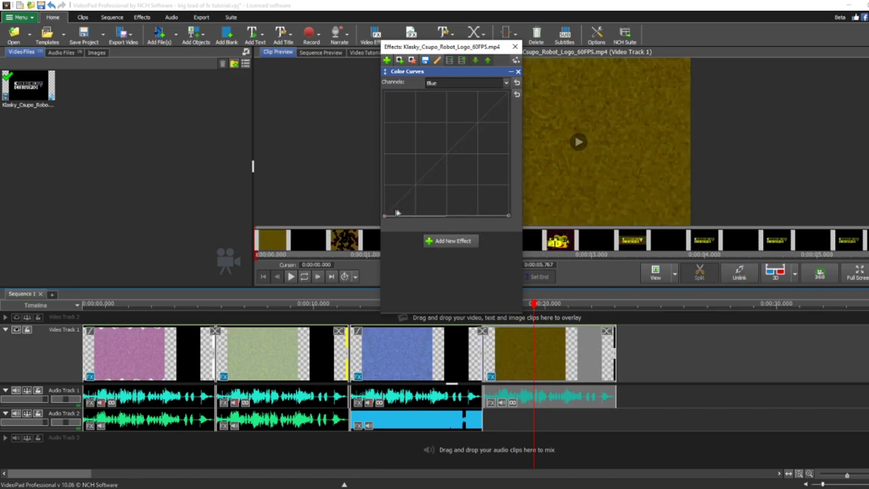
{"action": "left_click_drag", "start_coordinate": [385, 218], "coordinate": [385, 92]}
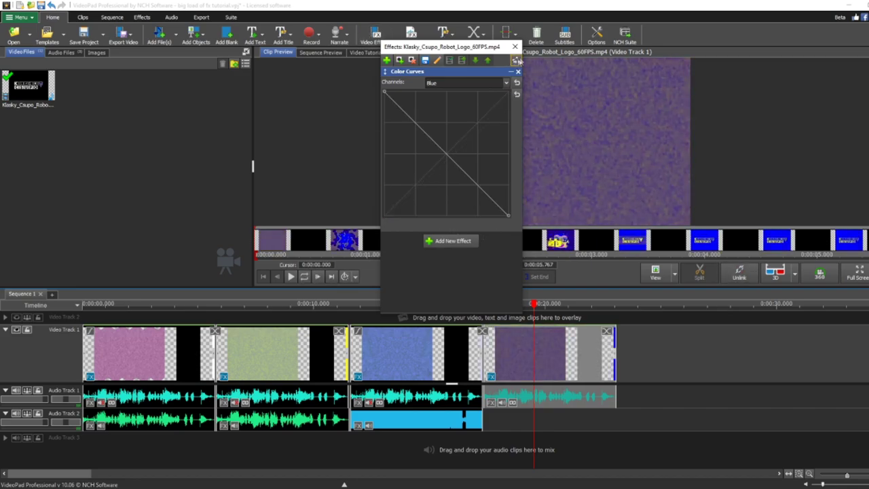
Add a Hue effect to the fourth clip and set it to 180 degrees
{"action": "left_click", "coordinate": [387, 61]}
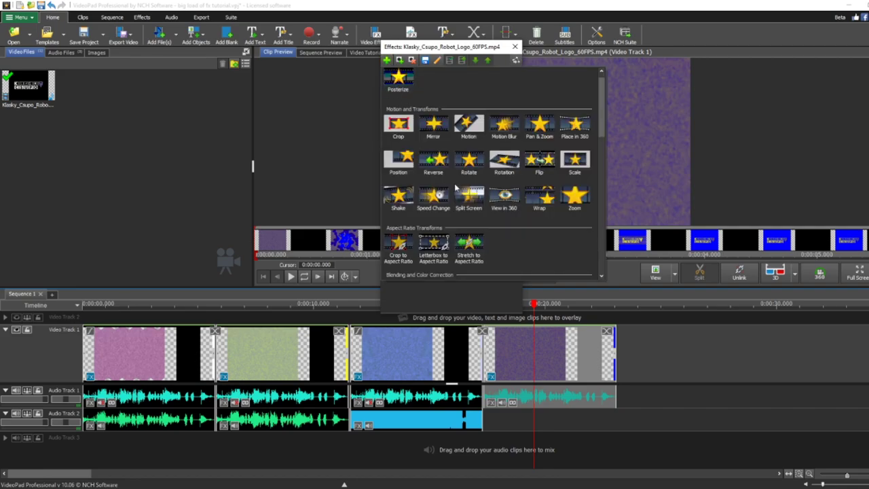
{"action": "scroll", "coordinate": [457, 188], "scroll_direction": "down", "scroll_amount": 2}
{"action": "left_click", "coordinate": [575, 217]}
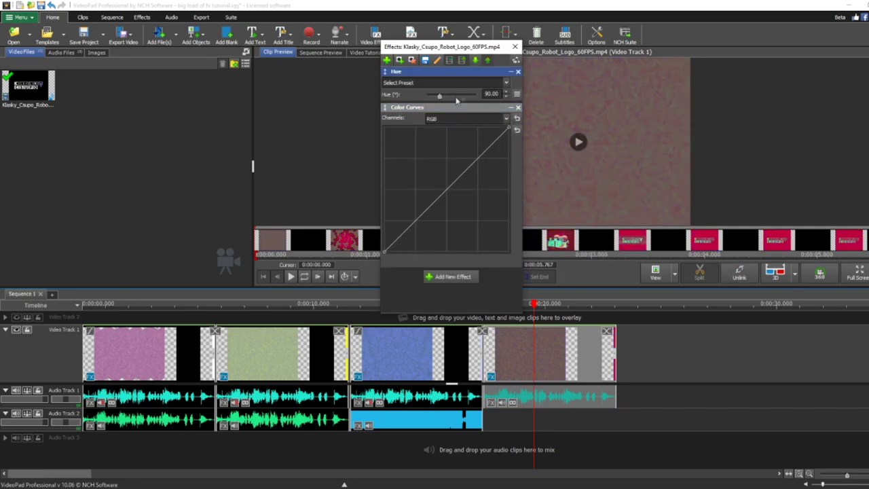
{"action": "key", "text": "Delete"}
{"action": "type", "text": "8"}
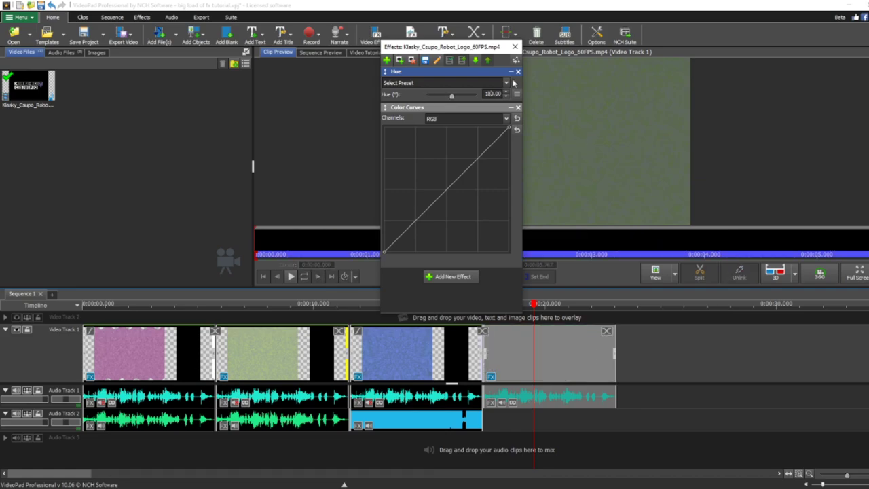
Add a Saturation effect to the fourth clip and set it to 100
{"action": "left_click", "coordinate": [387, 60]}
{"action": "left_click", "coordinate": [433, 162]}
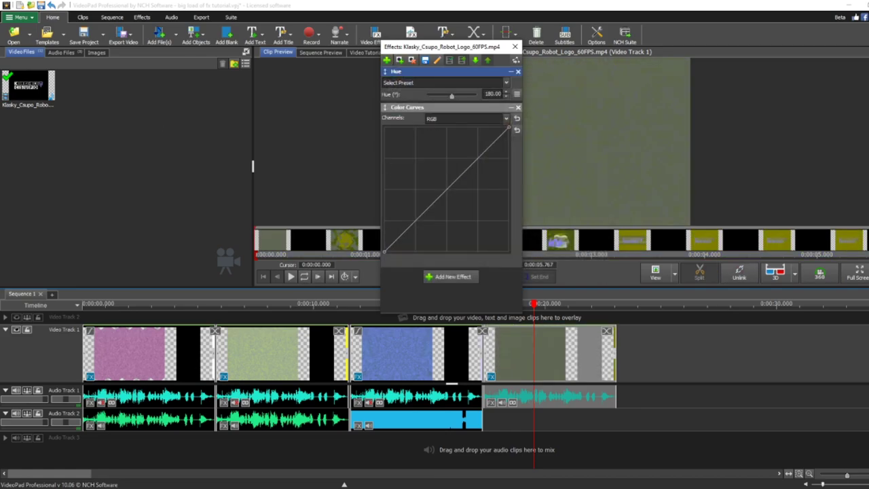
{"action": "left_click", "coordinate": [387, 60]}
{"action": "scroll", "coordinate": [553, 252], "scroll_direction": "down", "scroll_amount": 3}
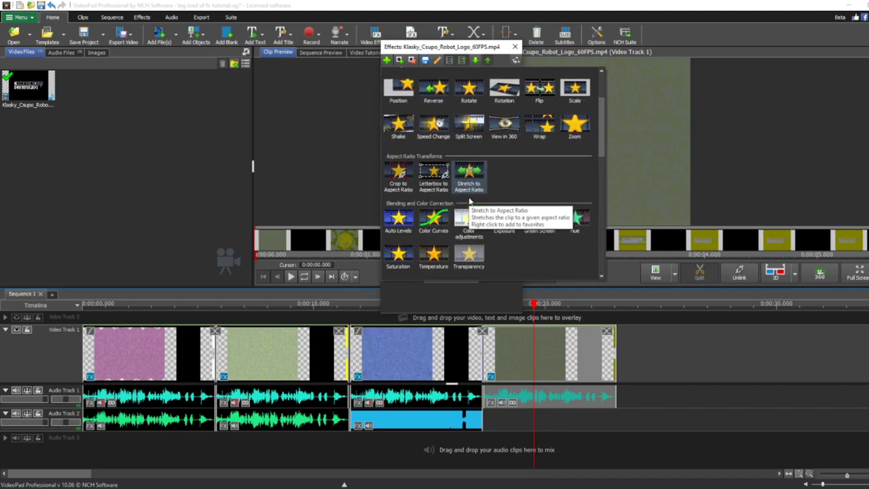
{"action": "left_click", "coordinate": [398, 255]}
{"action": "mouse_move", "coordinate": [452, 97]}
{"action": "left_mouse_down"}
{"action": "mouse_move", "coordinate": [539, 107]}
{"action": "mouse_move", "coordinate": [434, 96]}
{"action": "left_mouse_up"}
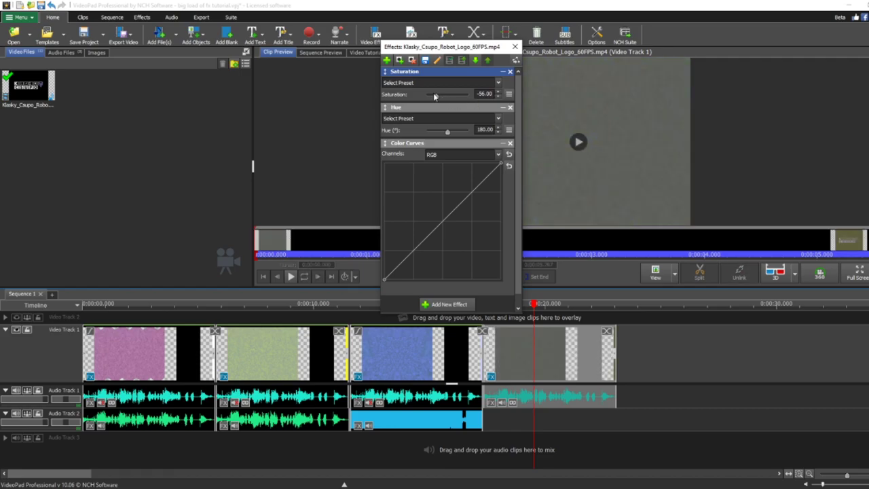
{"action": "left_click_drag", "start_coordinate": [516, 106], "coordinate": [519, 104]}
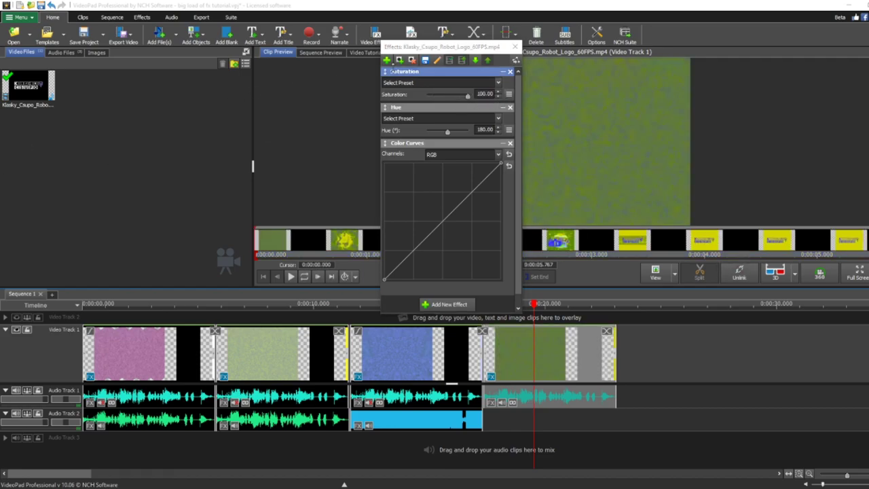
Add a second Color Curves effect to the fourth clip and invert its Blue channel curve by swapping the endpoints vertically
{"action": "left_click", "coordinate": [387, 61]}
{"action": "scroll", "coordinate": [425, 209], "scroll_direction": "down", "scroll_amount": 2}
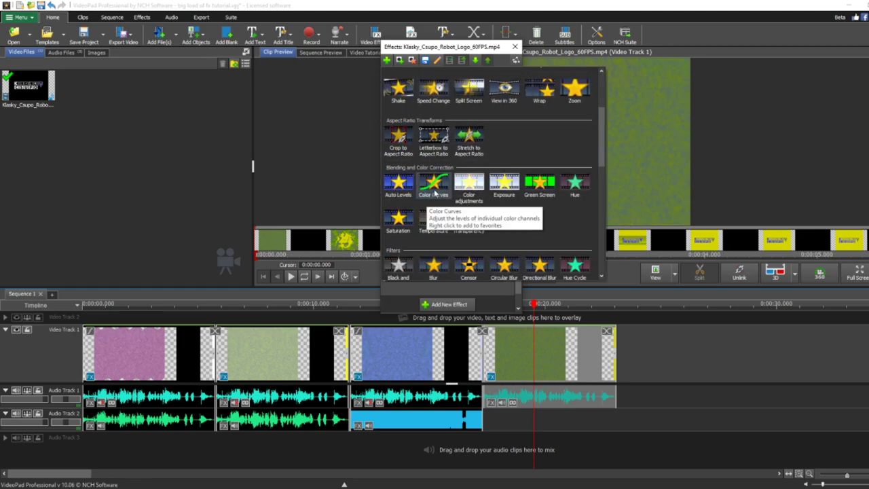
{"action": "left_click", "coordinate": [434, 188]}
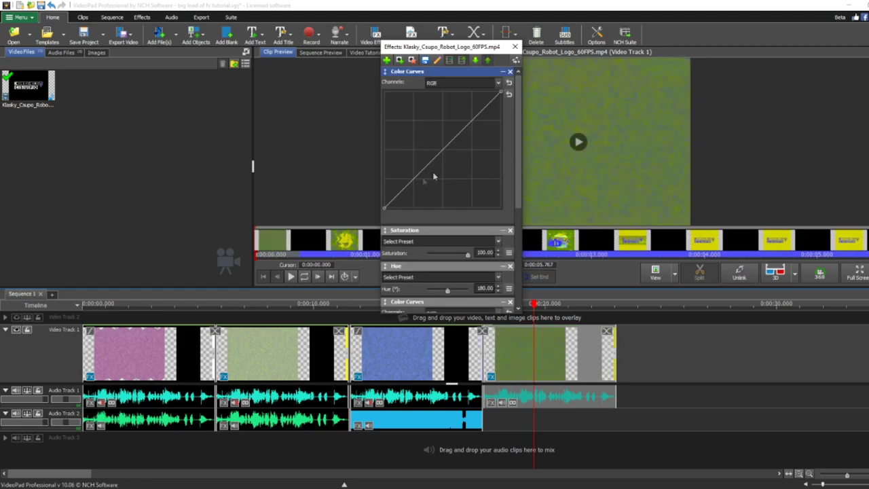
{"action": "left_click", "coordinate": [448, 82]}
{"action": "left_click", "coordinate": [468, 113]}
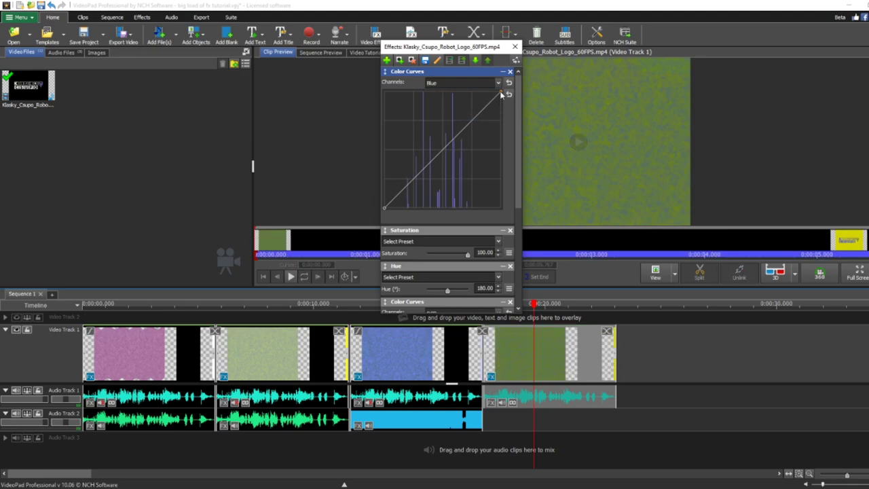
{"action": "left_click_drag", "start_coordinate": [566, 265], "coordinate": [566, 267]}
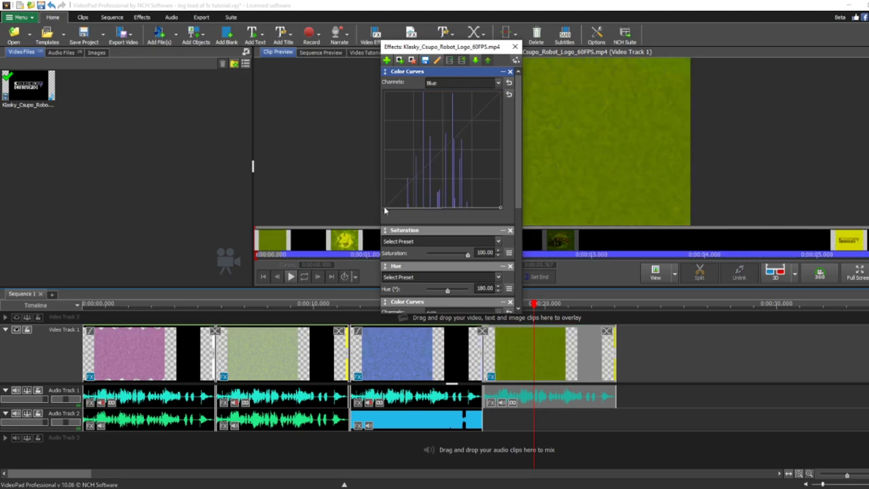
{"action": "left_click_drag", "start_coordinate": [385, 208], "coordinate": [360, 57]}
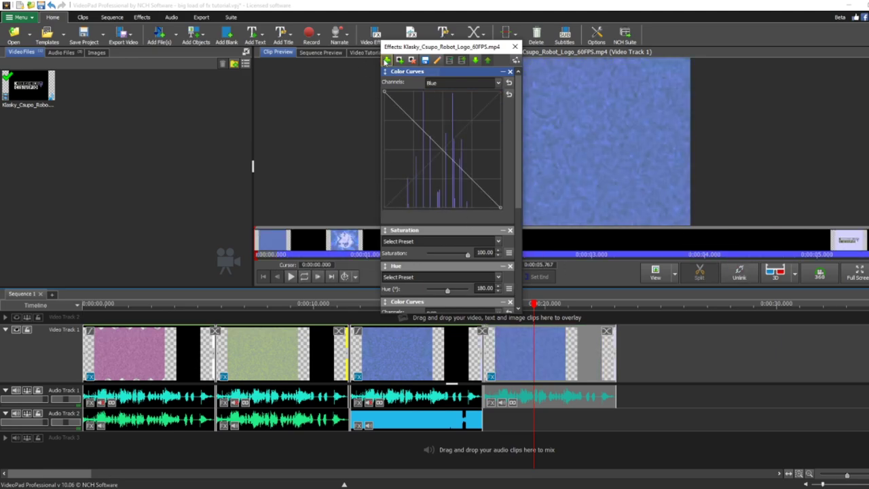
Add a Negative effect to the fourth clip
{"action": "left_click", "coordinate": [386, 61]}
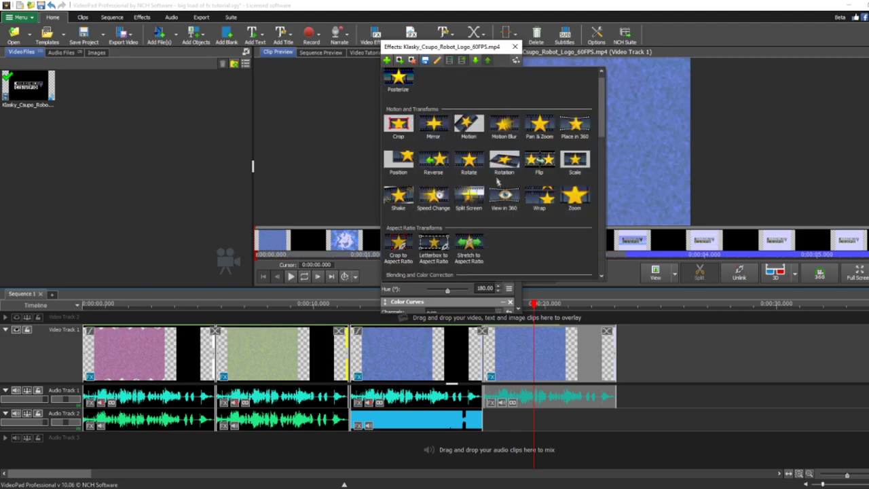
{"action": "scroll", "coordinate": [496, 181], "scroll_direction": "down", "scroll_amount": 10}
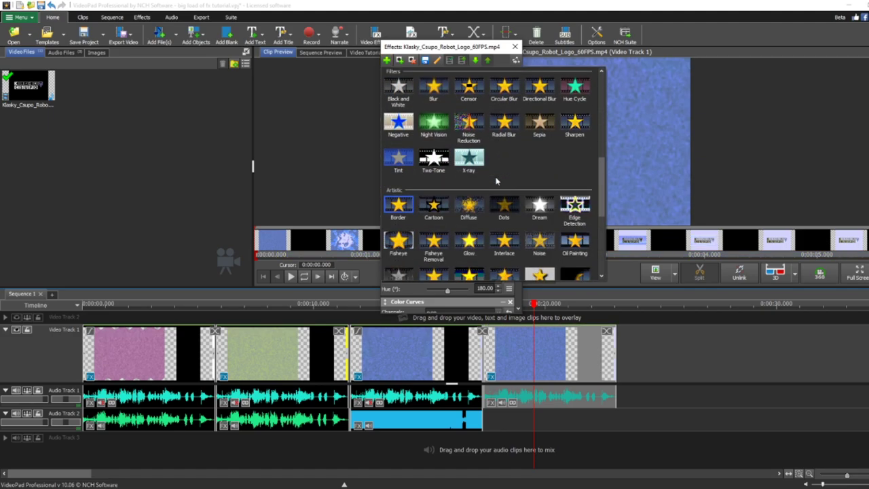
{"action": "scroll", "coordinate": [497, 180], "scroll_direction": "up", "scroll_amount": 4}
{"action": "left_click", "coordinate": [399, 155]}
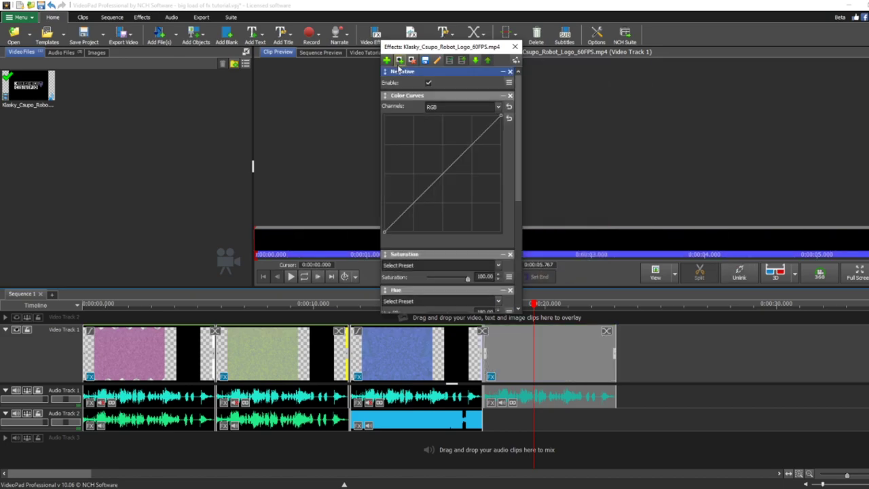
Add another Hue effect to the fourth clip, set it to 190 degrees, and preview the clip near its middle
{"action": "left_click", "coordinate": [387, 60]}
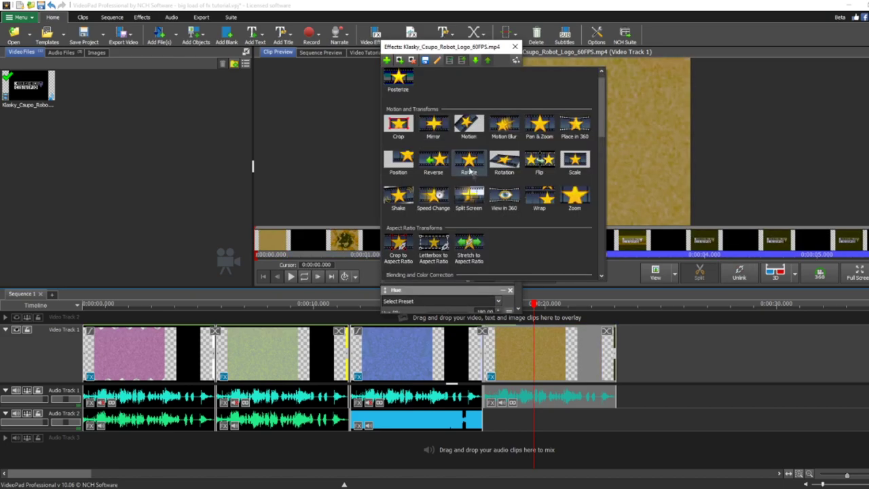
{"action": "scroll", "coordinate": [475, 178], "scroll_direction": "down", "scroll_amount": 1}
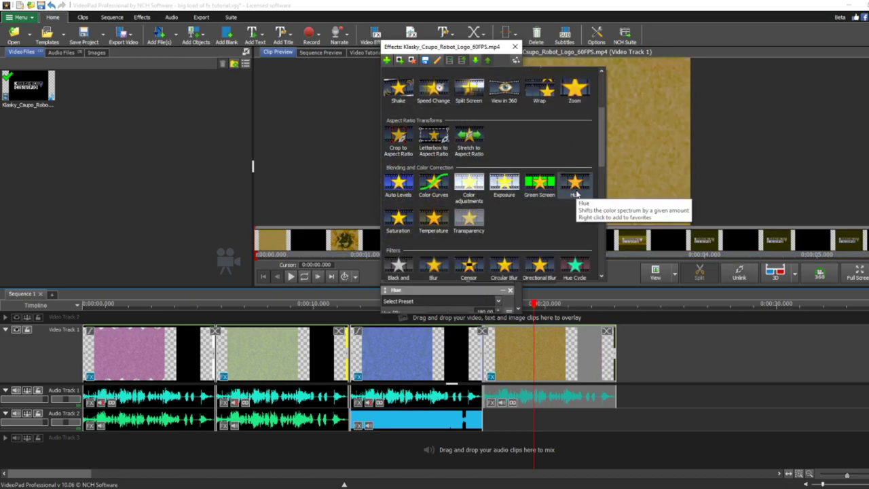
{"action": "left_click", "coordinate": [574, 185]}
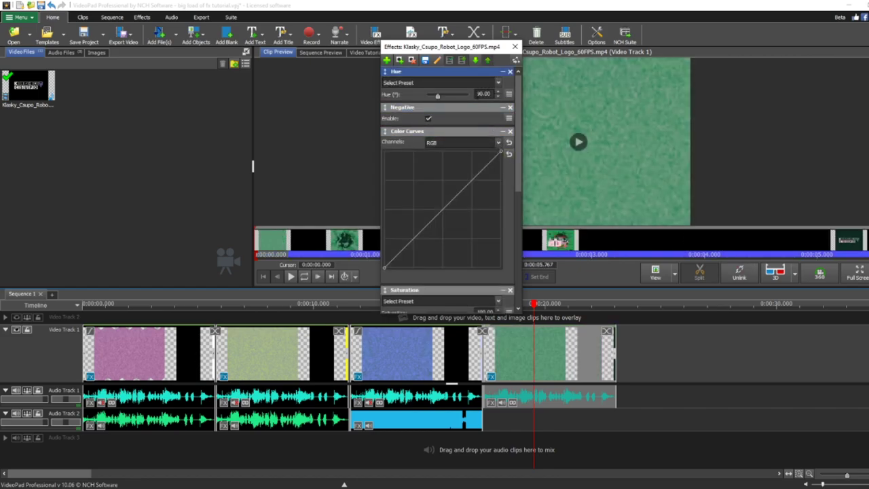
{"action": "left_click", "coordinate": [478, 94]}
{"action": "type", "text": "12"}
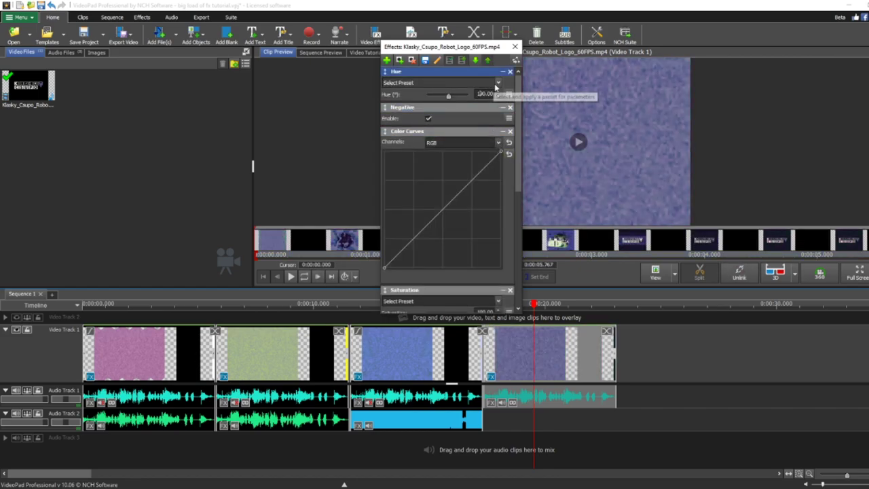
{"action": "left_click", "coordinate": [537, 303]}
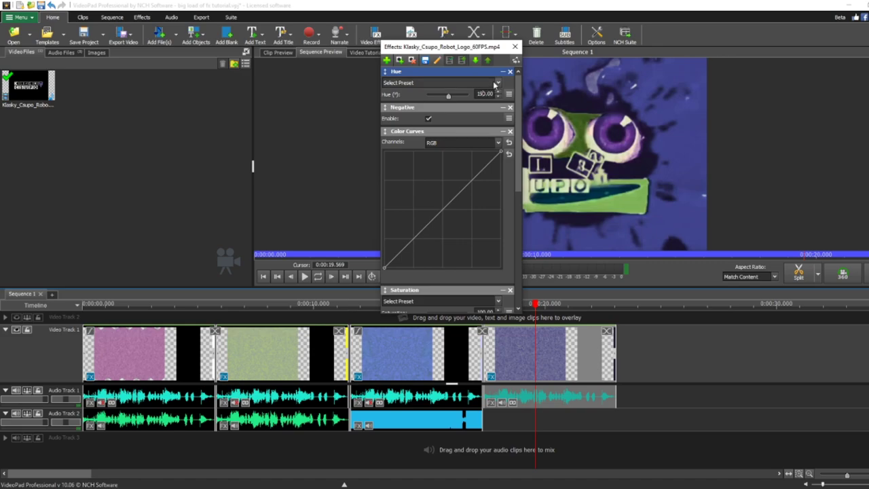
{"action": "key", "text": "BackSpace"}
{"action": "type", "text": "8"}
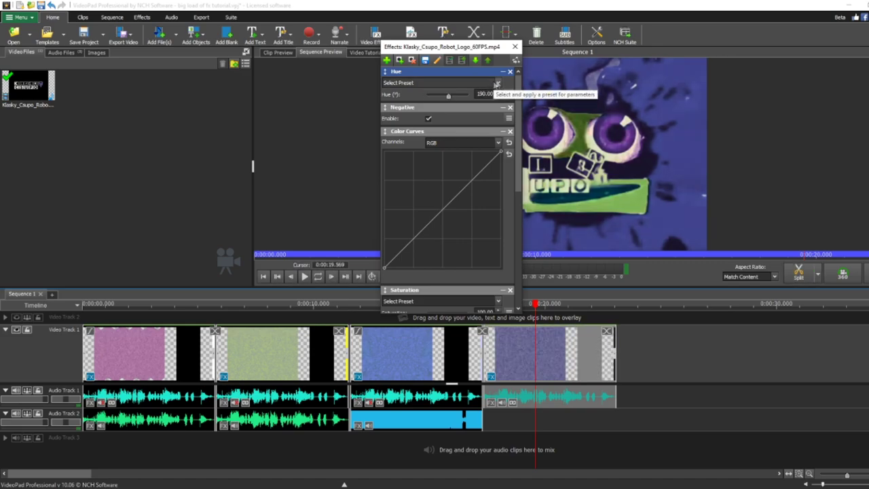
{"action": "left_click", "coordinate": [515, 47]}
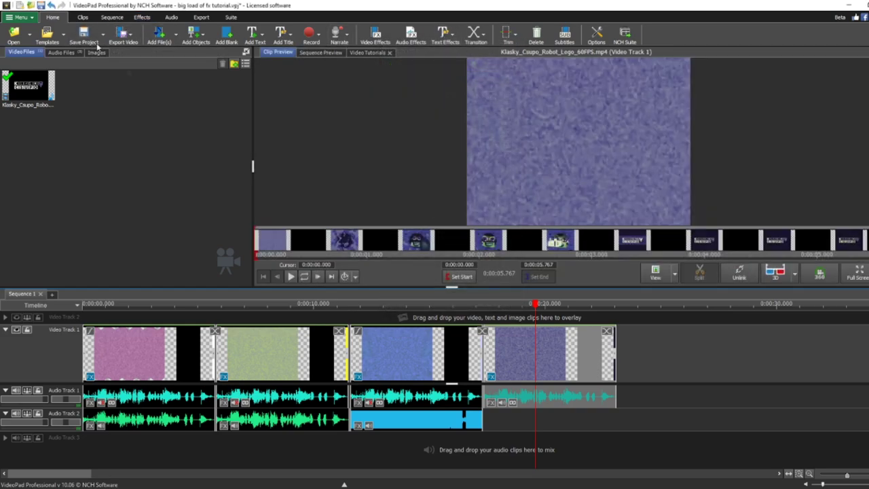
{"action": "left_click", "coordinate": [536, 305]}
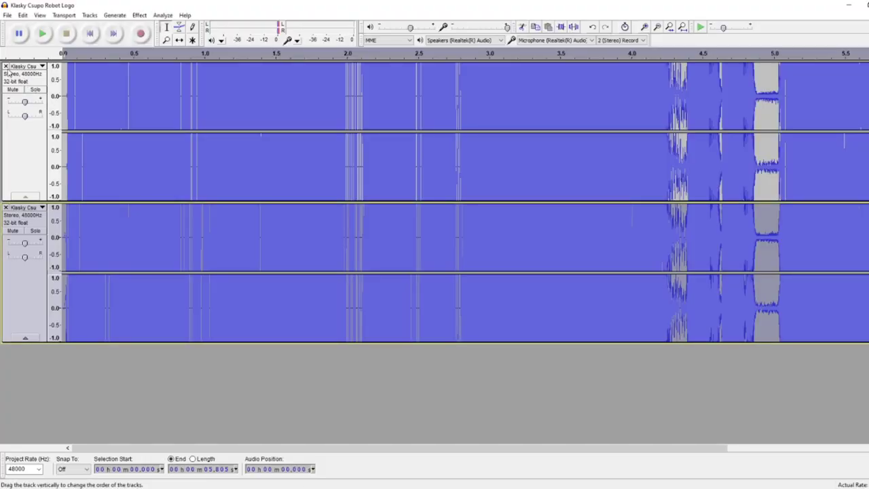
Switch to Audacity, replace the two tracks with the original logo audio, and shift its initial and final pitch by -12 semitones
{"action": "double_click", "coordinate": [6, 68]}
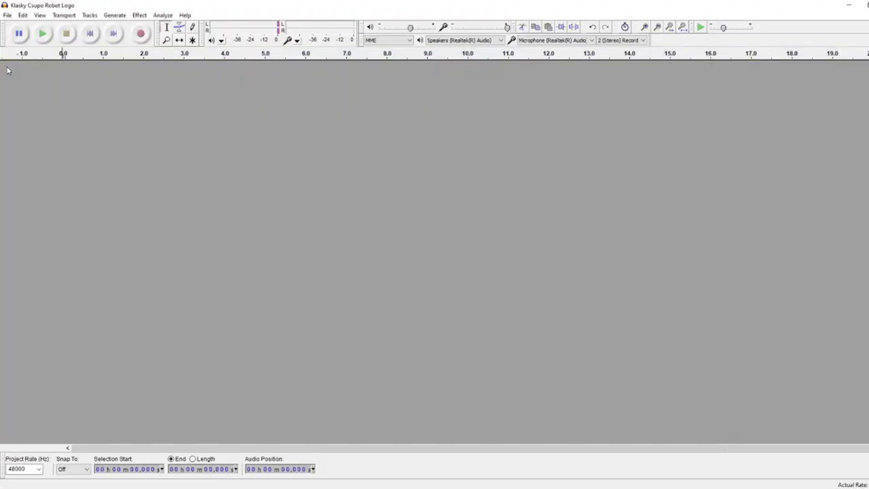
{"action": "left_click_drag", "start_coordinate": [191, 170], "coordinate": [213, 175]}
{"action": "key", "text": "ctrl+a"}
{"action": "left_click", "coordinate": [140, 15]}
{"action": "left_click", "coordinate": [241, 277]}
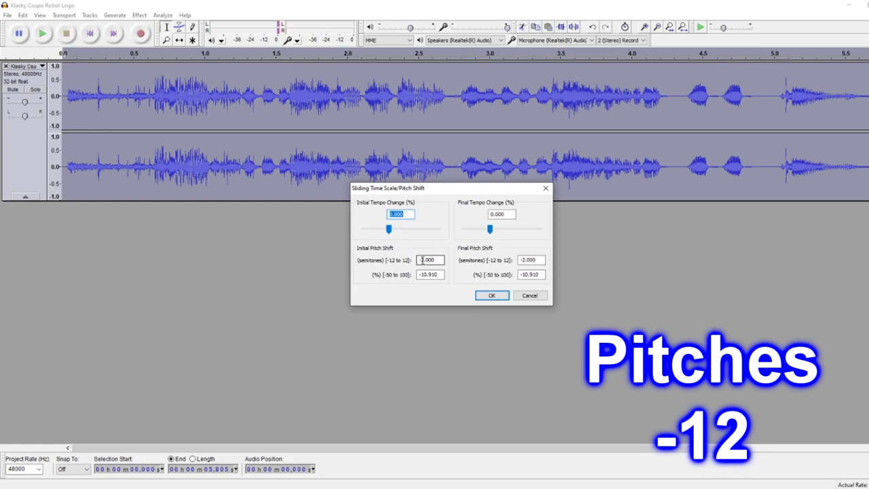
{"action": "left_click", "coordinate": [492, 296]}
Export the pitched audio as a 16-bit PCM WAV file named green lowers klasky csupo
{"action": "left_click", "coordinate": [6, 15]}
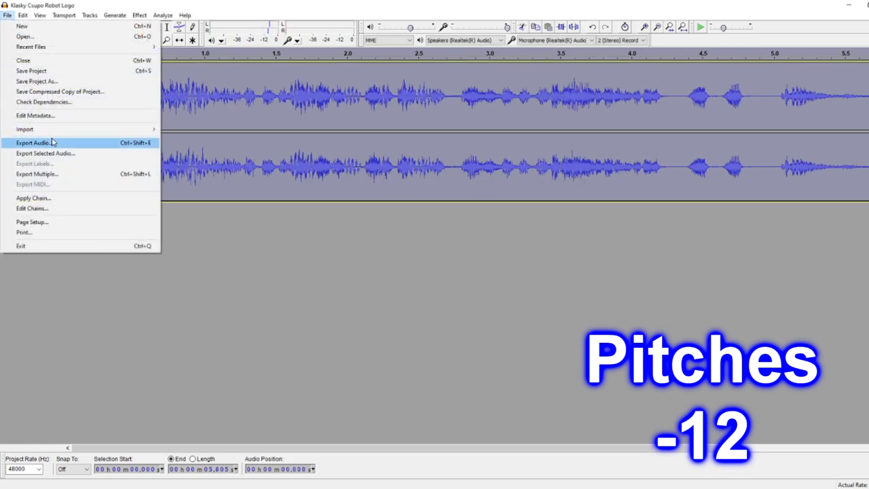
{"action": "left_click", "coordinate": [32, 143]}
{"action": "type", "text": "green lowers klasky csup"}
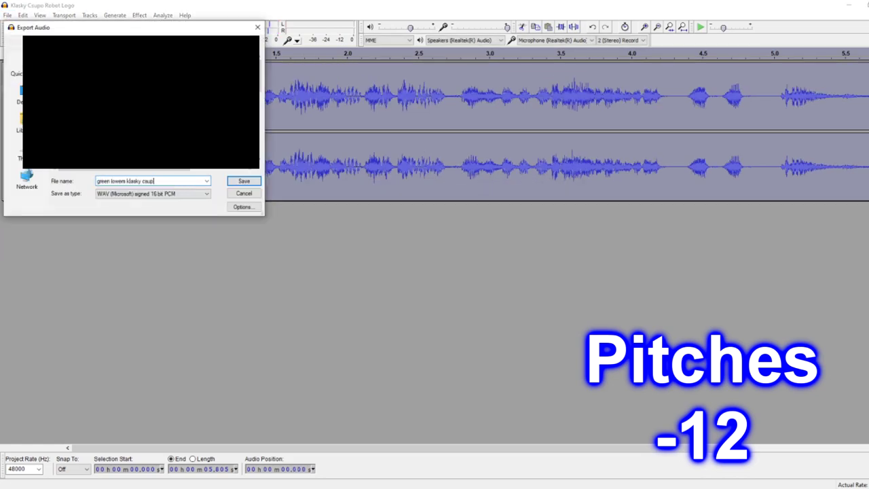
{"action": "type", "text": "o"}
{"action": "key", "text": "Return"}
{"action": "left_click", "coordinate": [250, 225]}
Switch to VideoPad, place the green lowers klasky csupo audio on Audio Track 2 beneath the fourth clip, and mute the clip's original audio
{"action": "left_click", "coordinate": [196, 488]}
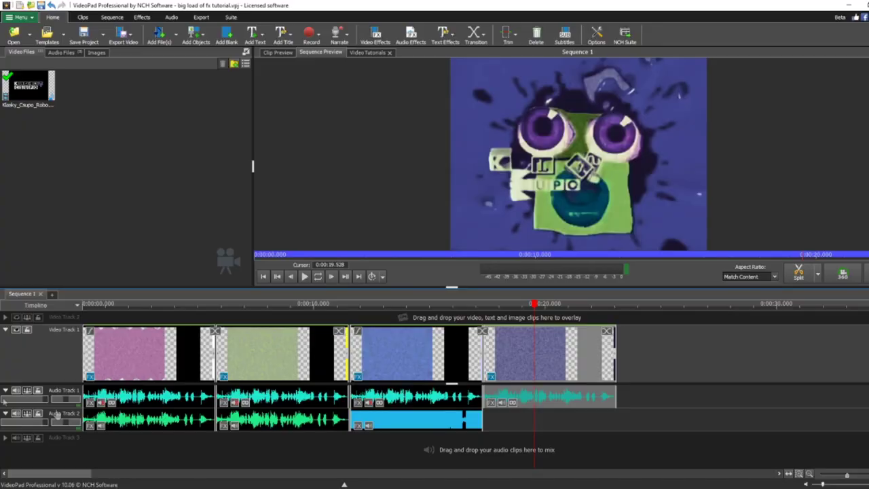
{"action": "left_click", "coordinate": [152, 487]}
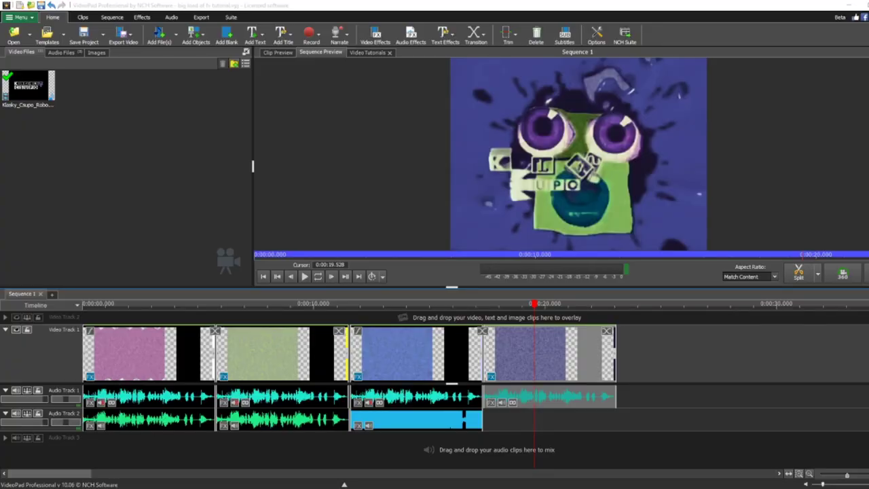
{"action": "left_click_drag", "start_coordinate": [427, 366], "coordinate": [483, 385]}
{"action": "left_click_drag", "start_coordinate": [535, 433], "coordinate": [504, 420]}
{"action": "left_click", "coordinate": [502, 402]}
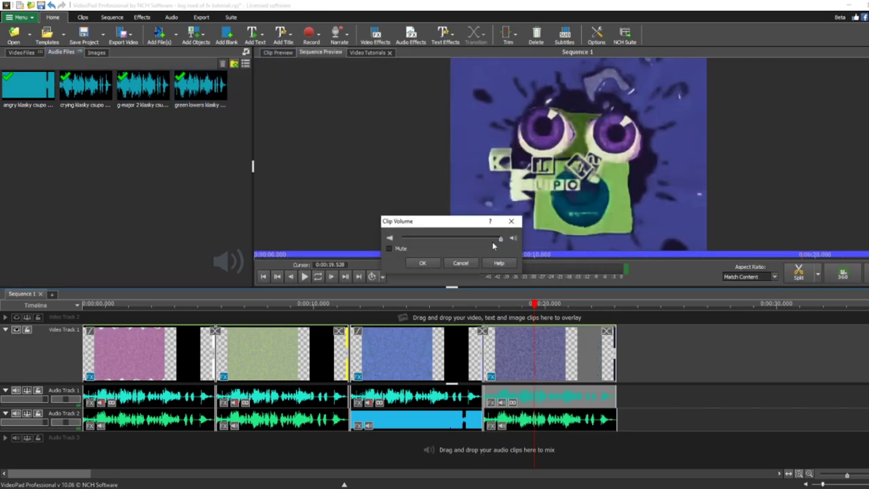
{"action": "left_click", "coordinate": [423, 263]}
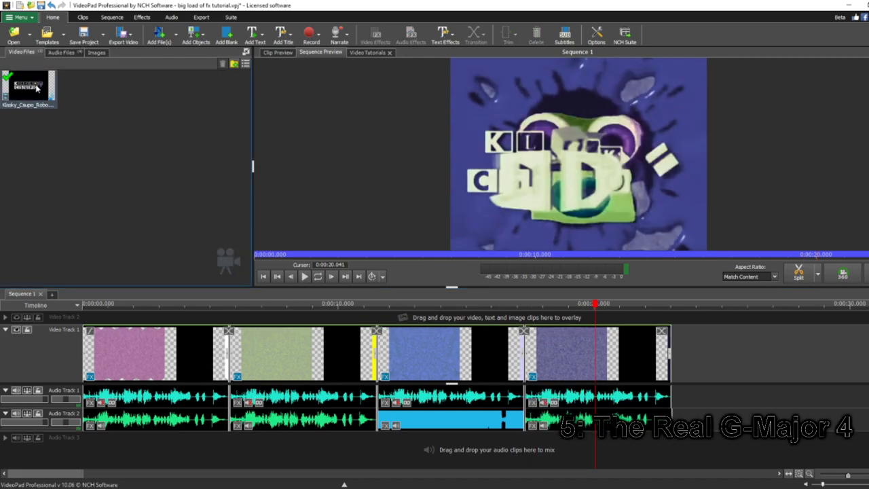
Append the Klasky Csupo robot logo video as a fifth clip and add a Color Curves effect to it
{"action": "left_click_drag", "start_coordinate": [37, 88], "coordinate": [723, 342]}
{"action": "left_click", "coordinate": [724, 341]}
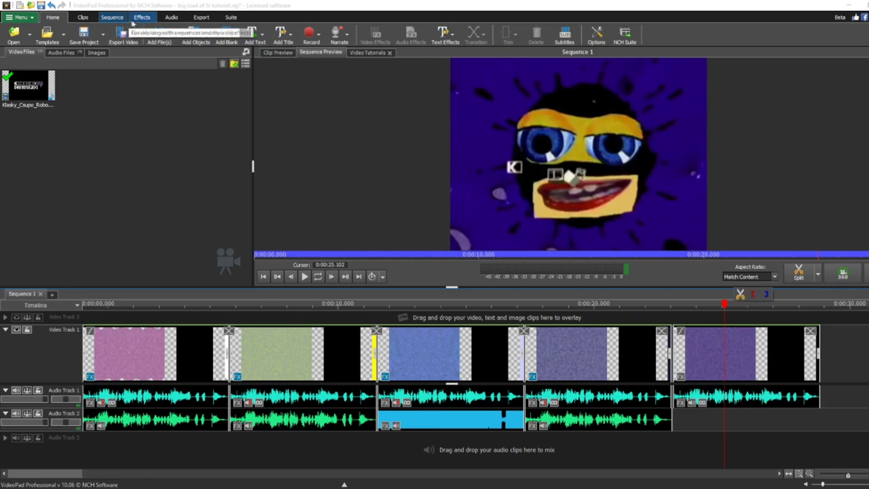
{"action": "left_click", "coordinate": [141, 17]}
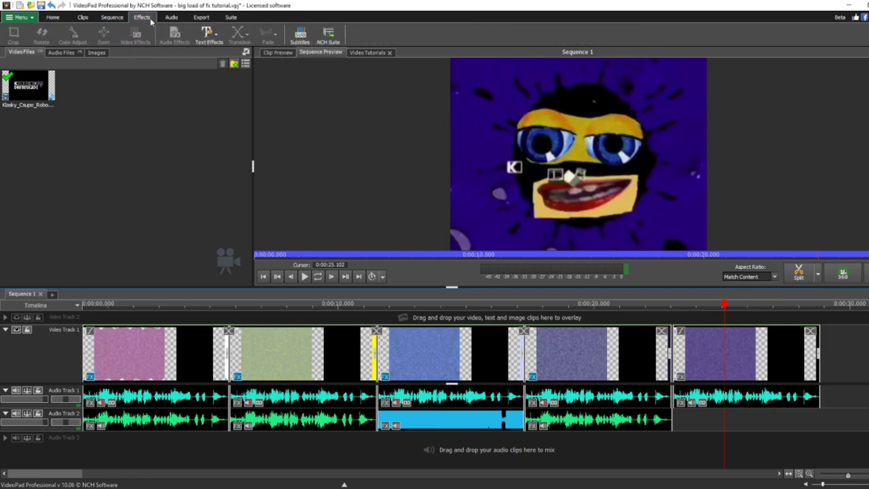
{"action": "left_click", "coordinate": [736, 352]}
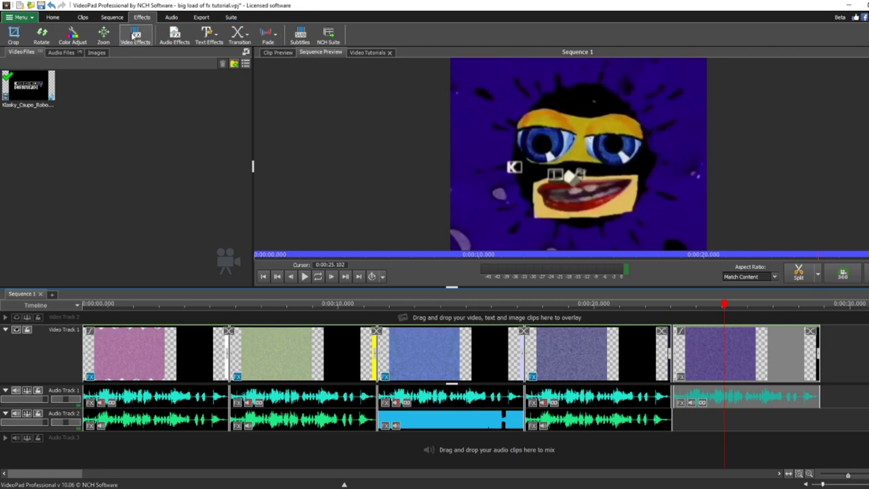
{"action": "left_click", "coordinate": [135, 34]}
{"action": "scroll", "coordinate": [434, 173], "scroll_direction": "down", "scroll_amount": 5}
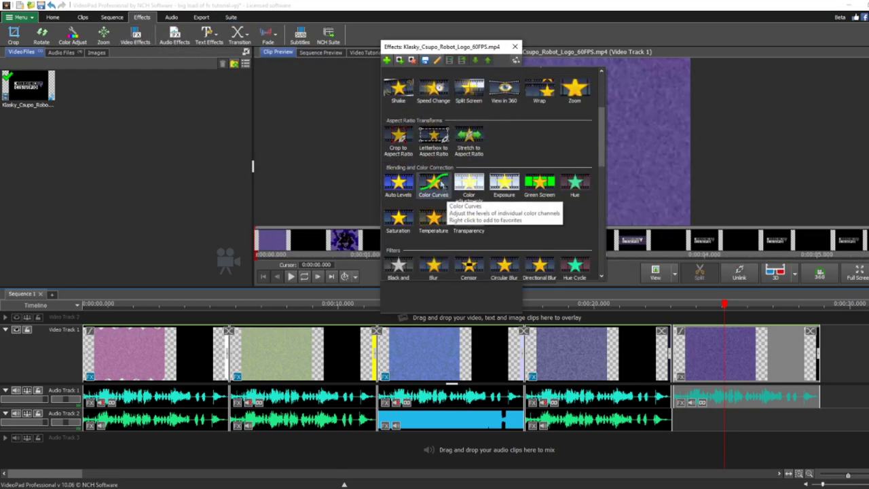
{"action": "left_click", "coordinate": [436, 179]}
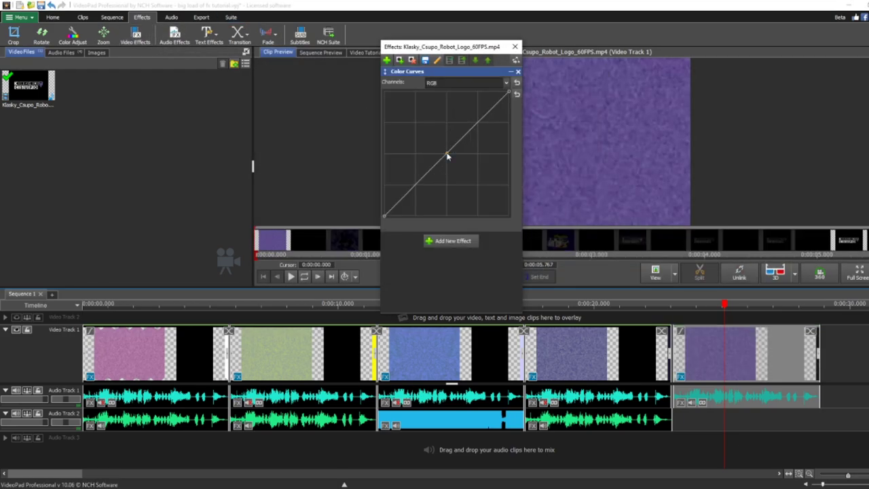
Shape the fifth clip's RGB curve into an arch by raising its midpoint to maximum and lowering the highlight endpoint to zero
{"action": "left_click_drag", "start_coordinate": [447, 153], "coordinate": [444, 95]}
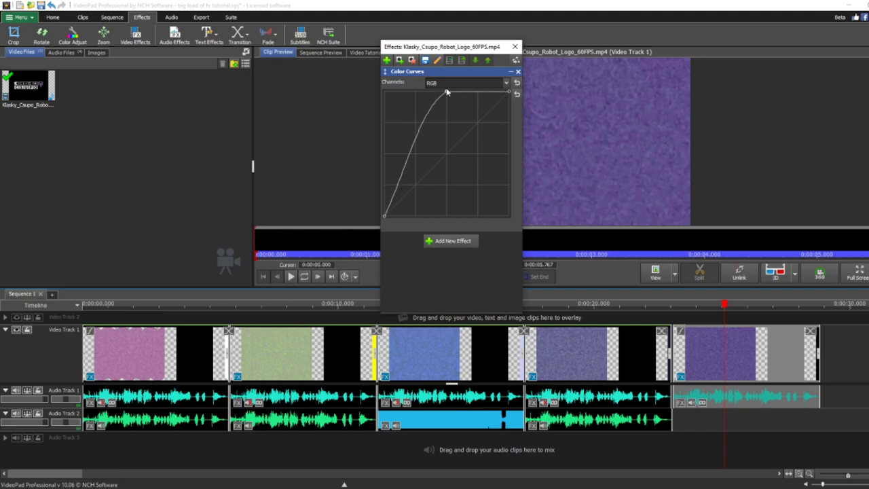
{"action": "left_click_drag", "start_coordinate": [508, 91], "coordinate": [530, 277]}
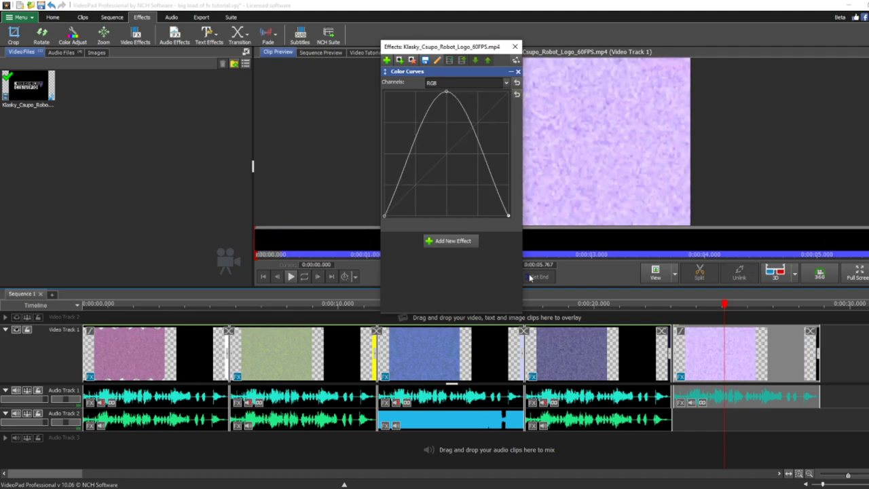
{"action": "left_click", "coordinate": [515, 47]}
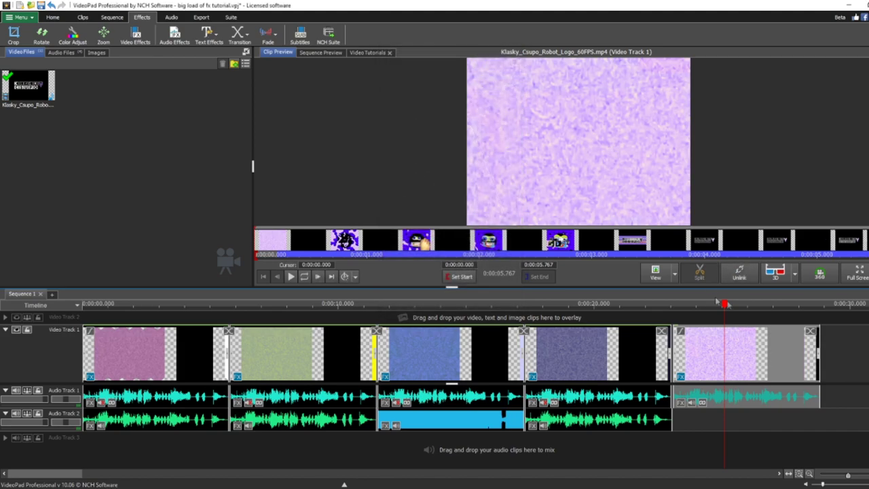
{"action": "left_click", "coordinate": [729, 305]}
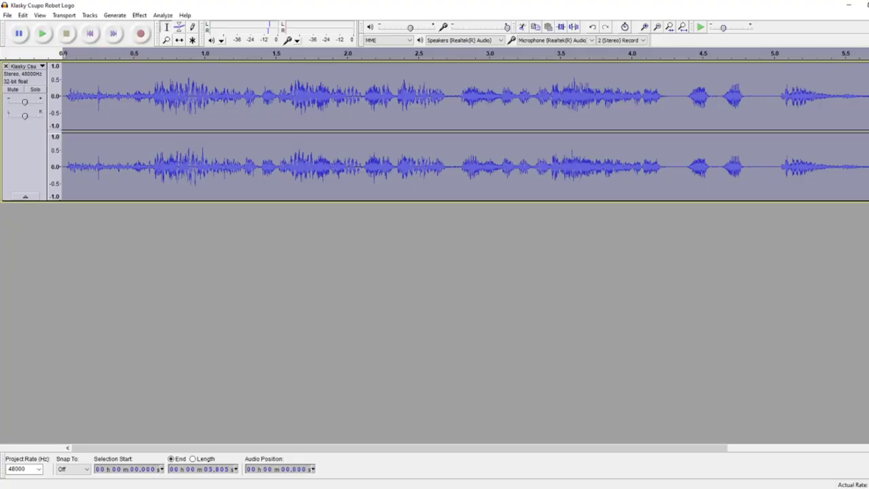
In Audacity, clear the previous pitched track and shift the duplicate of the original robot logo audio by 5 semitones
{"action": "left_click", "coordinate": [6, 65]}
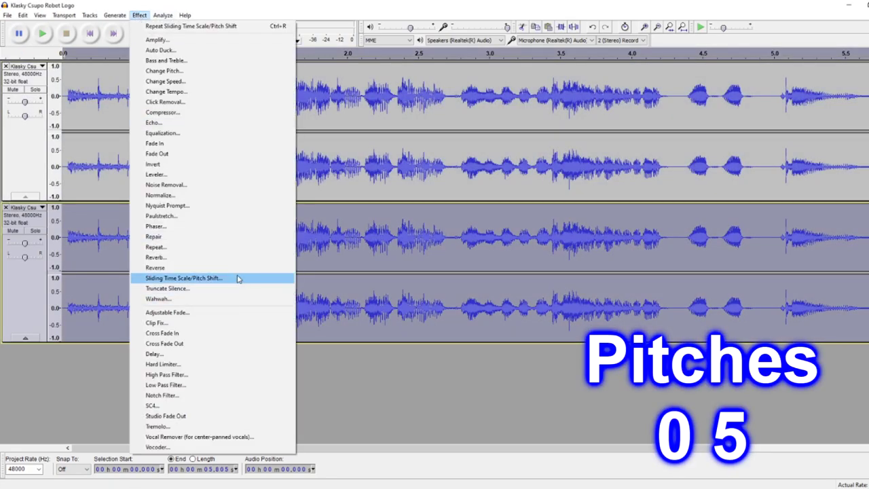
{"action": "left_click", "coordinate": [238, 278]}
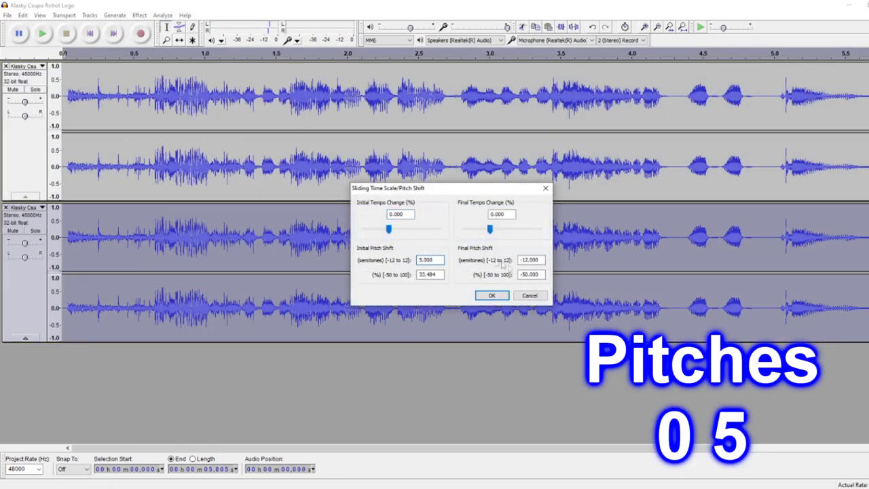
{"action": "key", "text": "Return"}
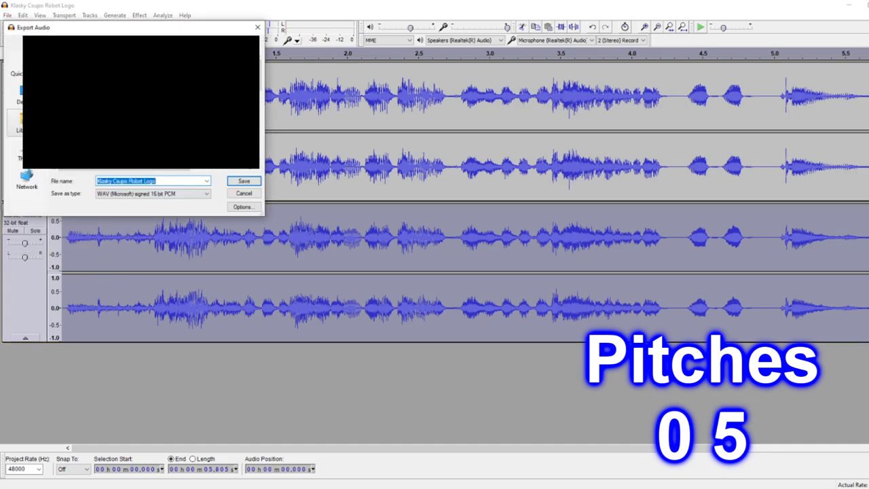
Export the layered audio as a 16-bit PCM WAV file named G-Major 4 Klasky Csupo
{"action": "type", "text": "G-Major 4 Klasky Csupo"}
{"action": "key", "text": "Return"}
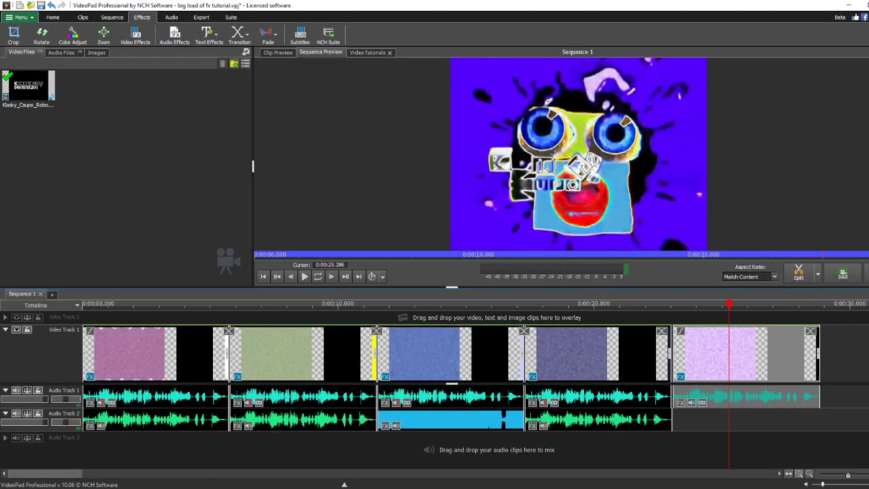
Switch to VideoPad, close the gap before the fifth clip, and align the G-Major 4 Klasky Csupo audio beneath it on Audio Track 2
{"action": "left_click", "coordinate": [48, 83]}
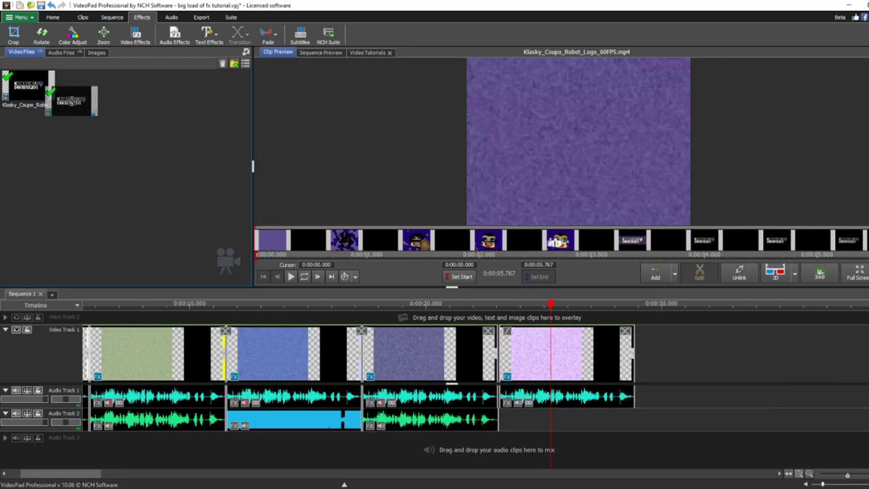
{"action": "left_click_drag", "start_coordinate": [623, 468], "coordinate": [543, 420]}
{"action": "left_click", "coordinate": [497, 330]}
{"action": "scroll", "coordinate": [475, 400], "scroll_direction": "up", "scroll_amount": 5}
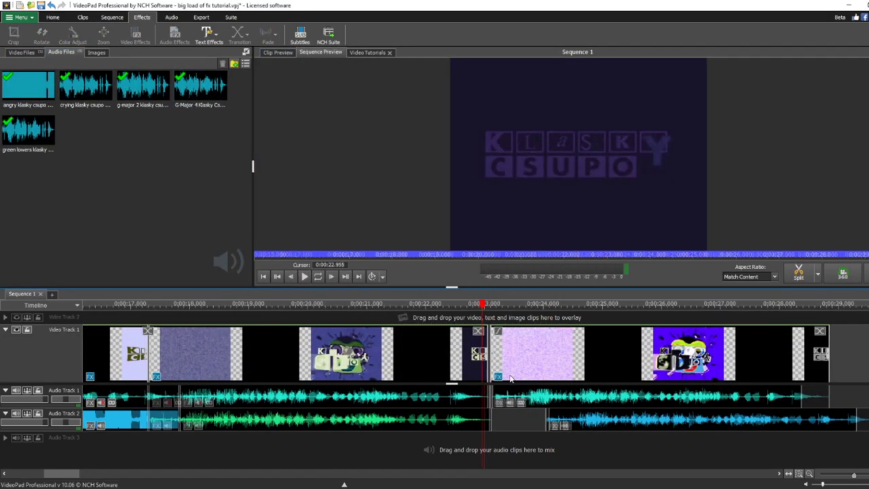
{"action": "left_click_drag", "start_coordinate": [477, 412], "coordinate": [474, 412]}
{"action": "left_click_drag", "start_coordinate": [511, 350], "coordinate": [507, 350]}
{"action": "left_click_drag", "start_coordinate": [601, 425], "coordinate": [505, 414]}
{"action": "scroll", "coordinate": [539, 417], "scroll_direction": "down", "scroll_amount": 3}
{"action": "left_click_drag", "start_coordinate": [809, 420], "coordinate": [808, 421]}
Mute the fifth clip's original audio and play a short part of the clip to check it
{"action": "right_click", "coordinate": [766, 402]}
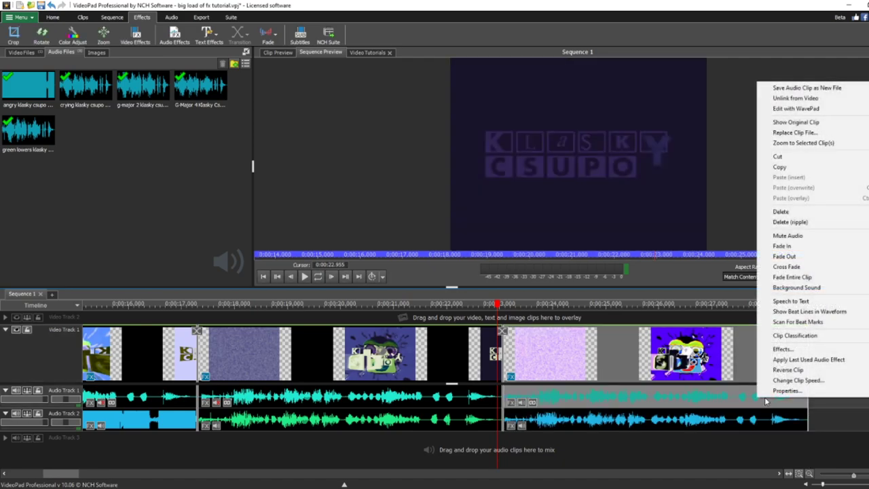
{"action": "left_click", "coordinate": [808, 237]}
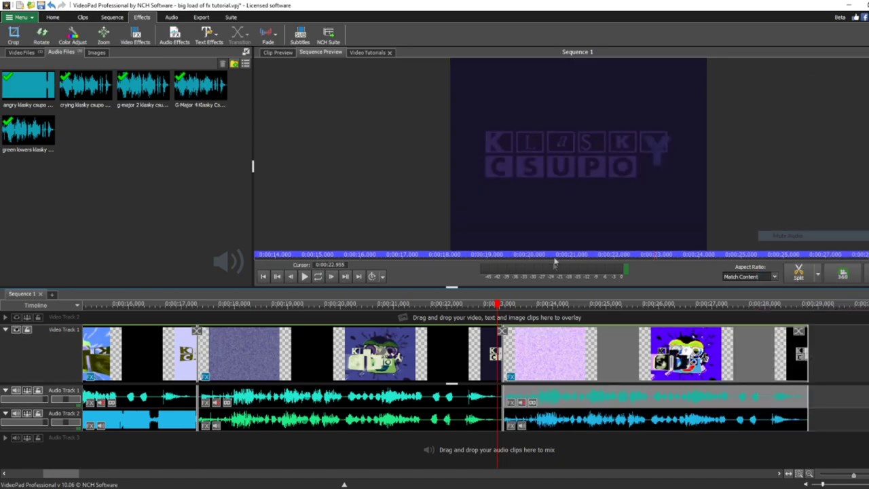
{"action": "left_click", "coordinate": [564, 303]}
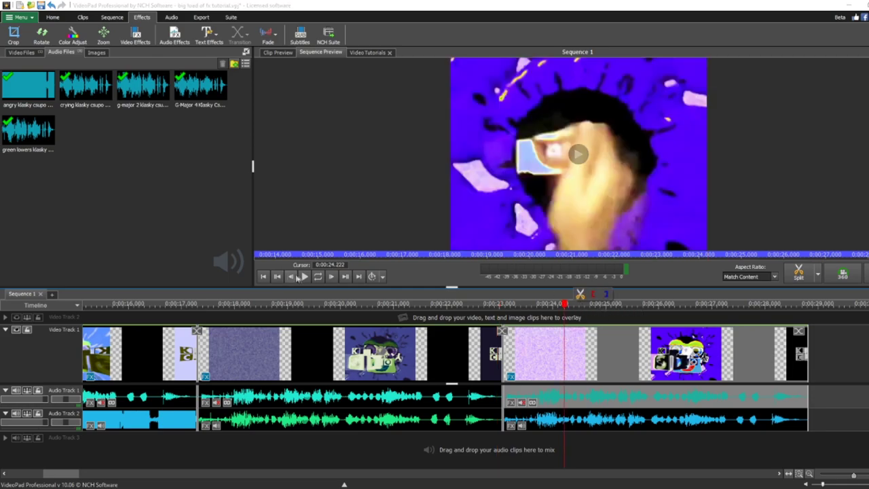
{"action": "left_click", "coordinate": [304, 277]}
{"action": "left_click", "coordinate": [304, 277]}
{"action": "scroll", "coordinate": [369, 371], "scroll_direction": "down", "scroll_amount": 3}
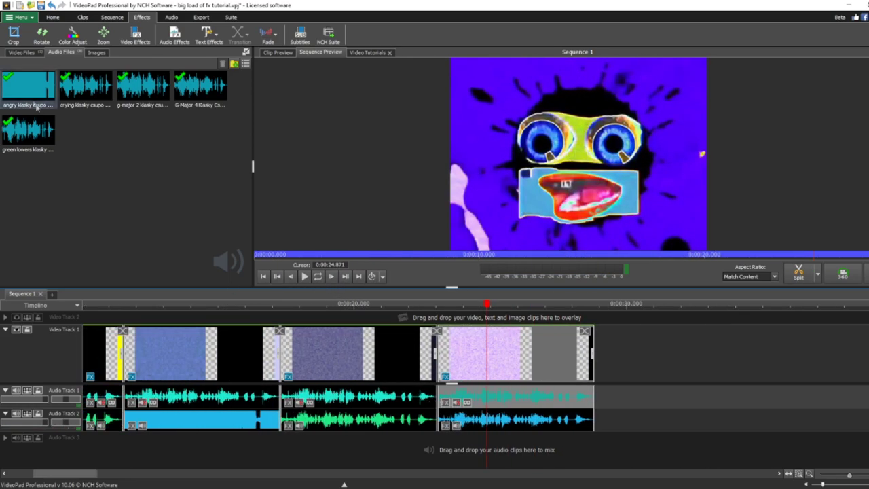
Append the Klasky Csupo robot logo video as a sixth clip and add a Negative effect to it
{"action": "left_click", "coordinate": [21, 53]}
{"action": "left_click_drag", "start_coordinate": [27, 85], "coordinate": [660, 359]}
{"action": "left_click", "coordinate": [625, 303]}
{"action": "left_click", "coordinate": [646, 303]}
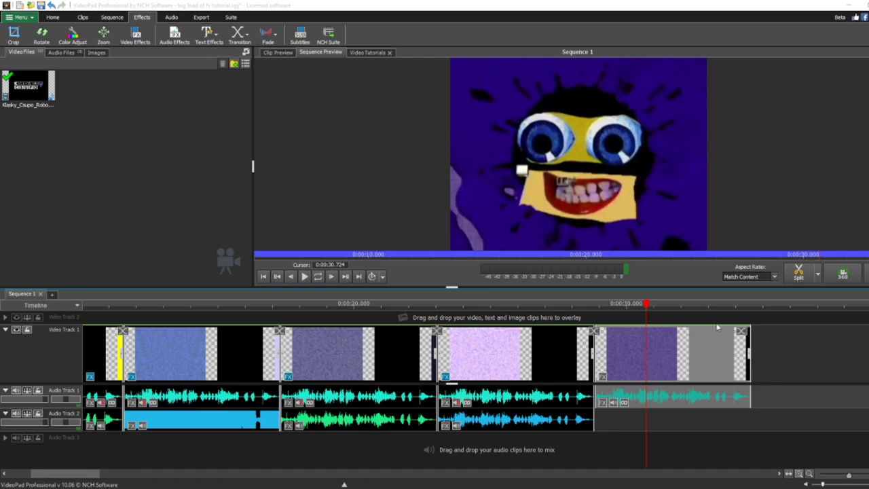
{"action": "left_click", "coordinate": [138, 41]}
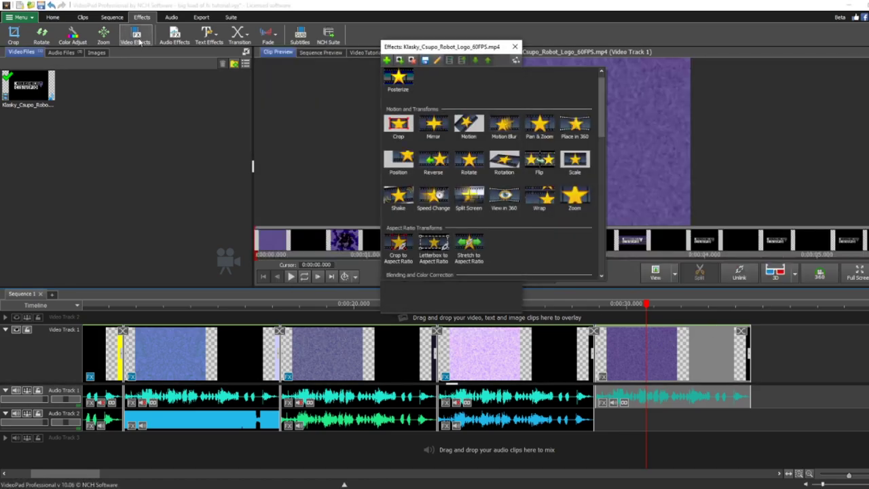
{"action": "scroll", "coordinate": [430, 129], "scroll_direction": "down", "scroll_amount": 3}
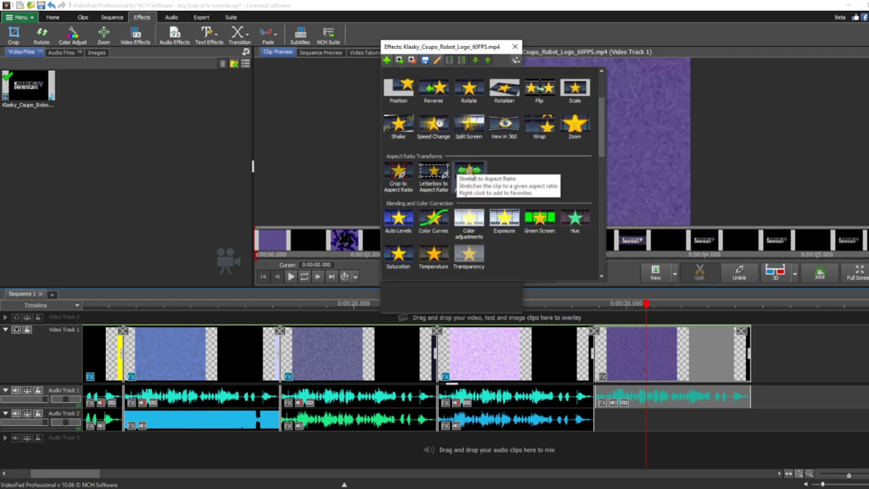
{"action": "scroll", "coordinate": [508, 190], "scroll_direction": "down", "scroll_amount": 1}
{"action": "left_click", "coordinate": [398, 262]}
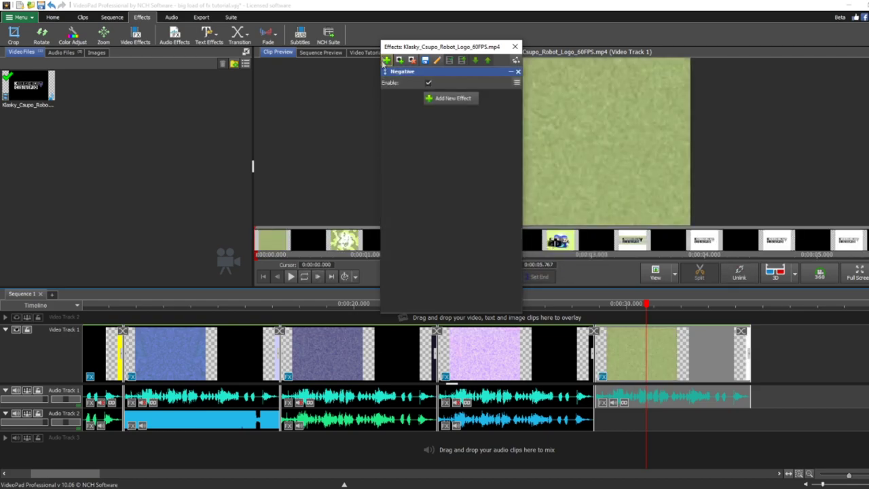
Add Waves and Hue Cycle effects to the sixth clip, keeping the default wave settings
{"action": "left_click", "coordinate": [386, 60]}
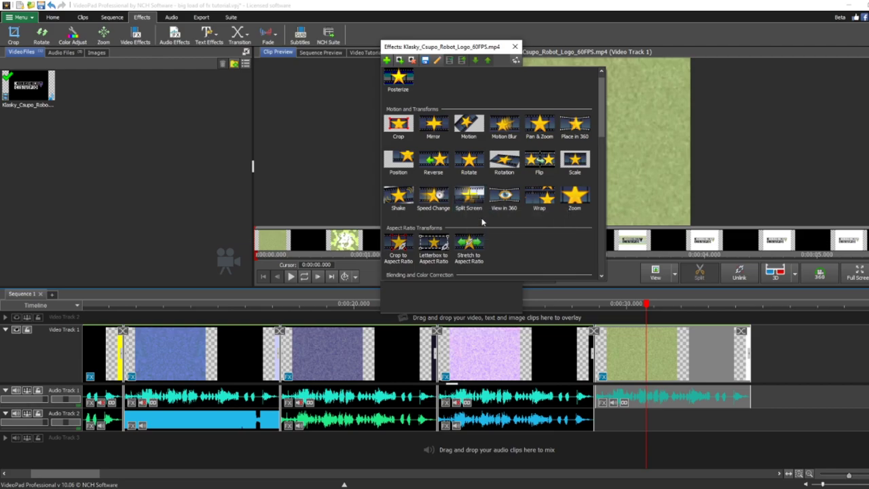
{"action": "scroll", "coordinate": [540, 203], "scroll_direction": "down", "scroll_amount": 5}
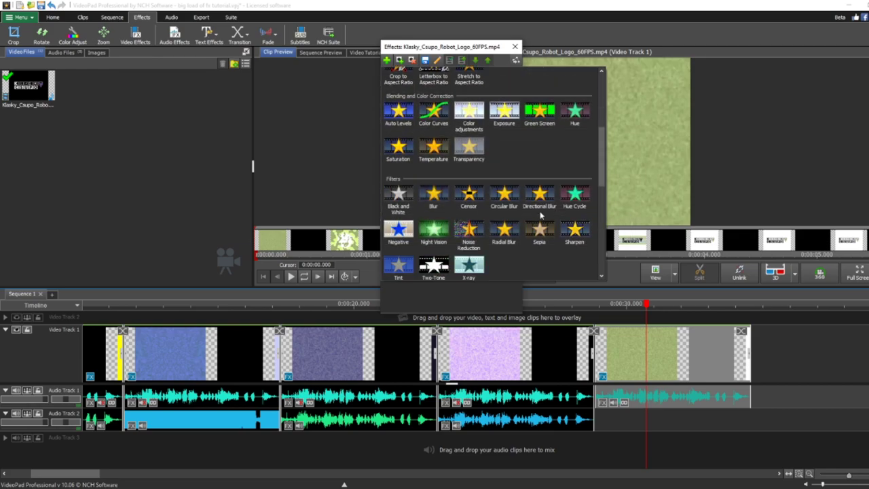
{"action": "scroll", "coordinate": [541, 214], "scroll_direction": "down", "scroll_amount": 3}
{"action": "left_click", "coordinate": [486, 210]}
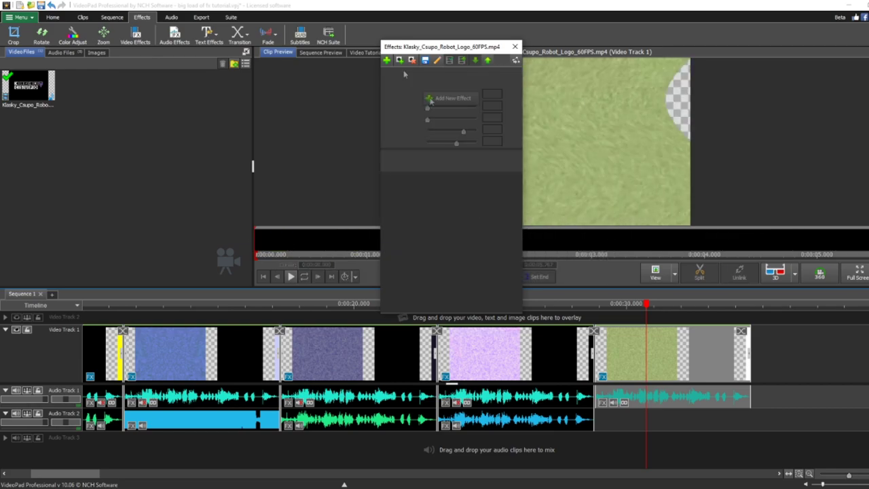
{"action": "left_click", "coordinate": [386, 60]}
{"action": "scroll", "coordinate": [543, 197], "scroll_direction": "down", "scroll_amount": 5}
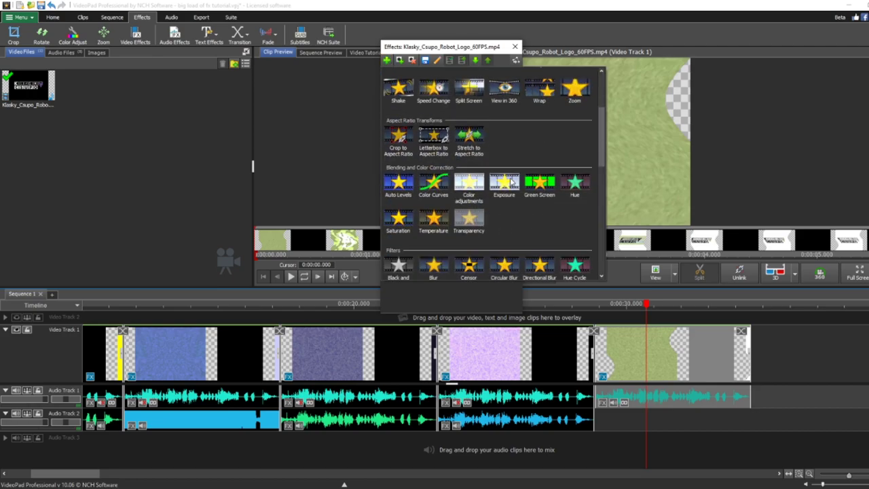
{"action": "left_click", "coordinate": [575, 229]}
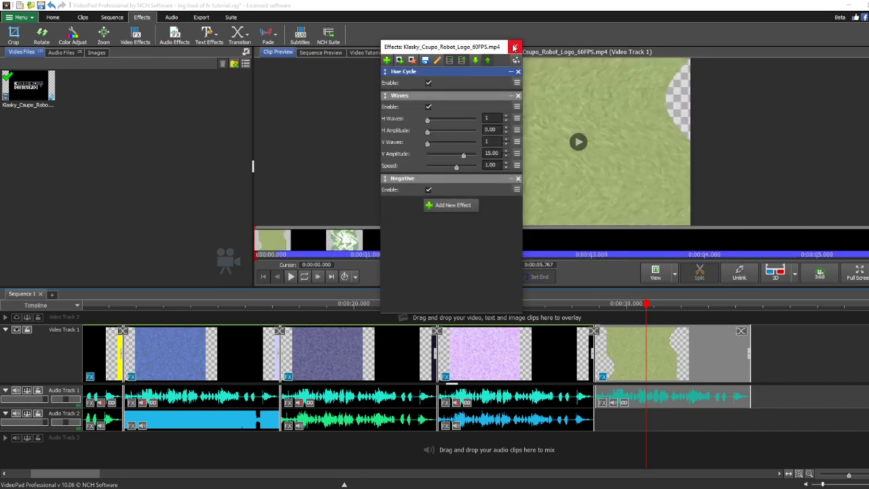
{"action": "left_click", "coordinate": [514, 47]}
{"action": "left_click", "coordinate": [661, 304]}
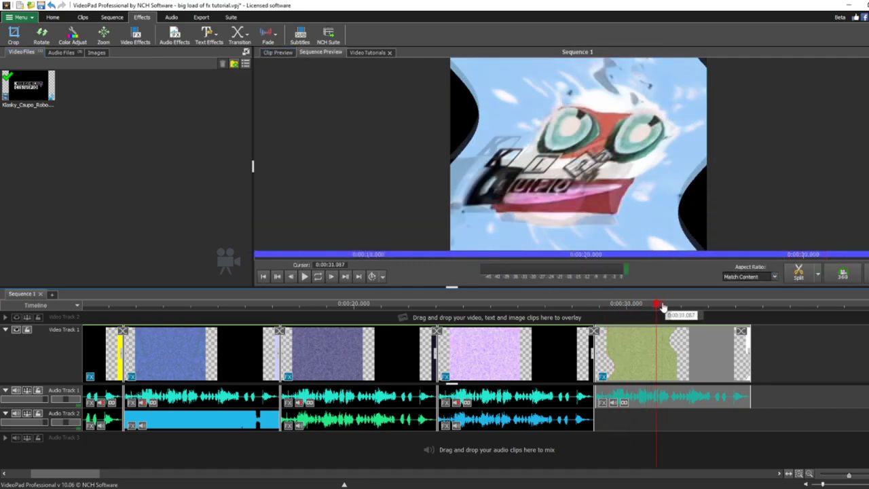
Add Reverb to the sixth clip's audio with 5000 ms decay, 100% diffusion and maximum wet and dry gain, and save the project
{"action": "left_click", "coordinate": [653, 399]}
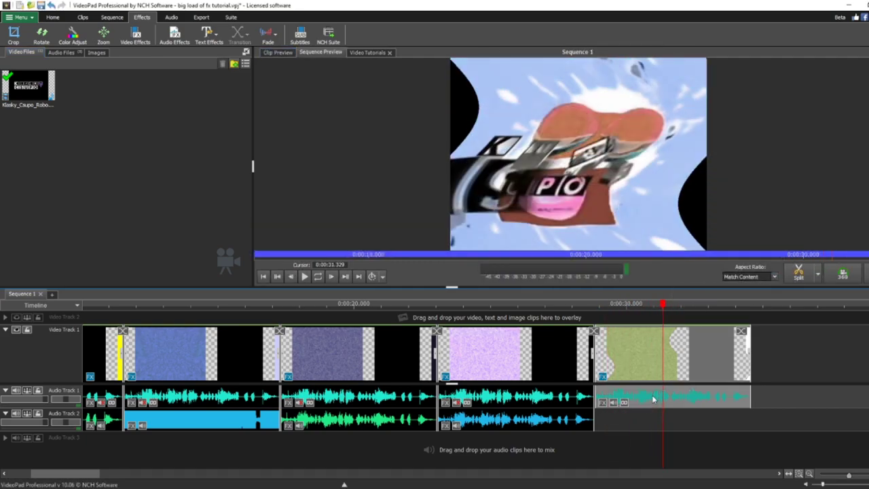
{"action": "left_click", "coordinate": [183, 32]}
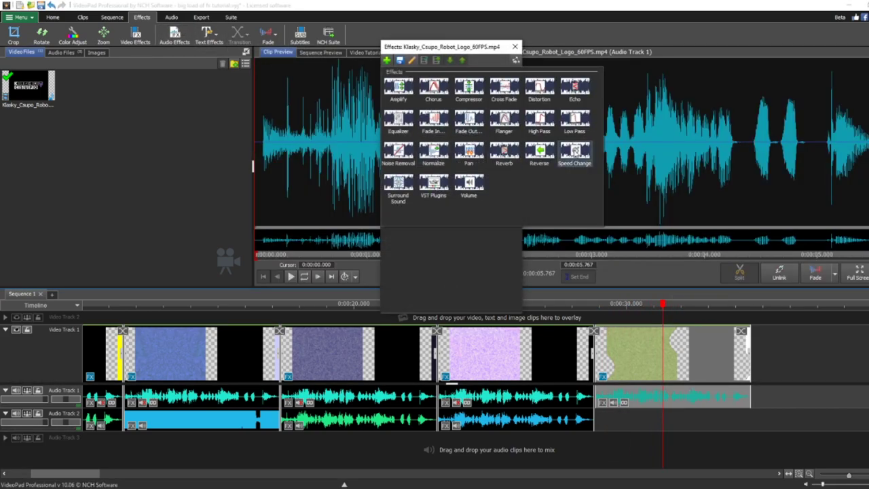
{"action": "left_click", "coordinate": [505, 150]}
{"action": "left_click_drag", "start_coordinate": [437, 85], "coordinate": [491, 85]}
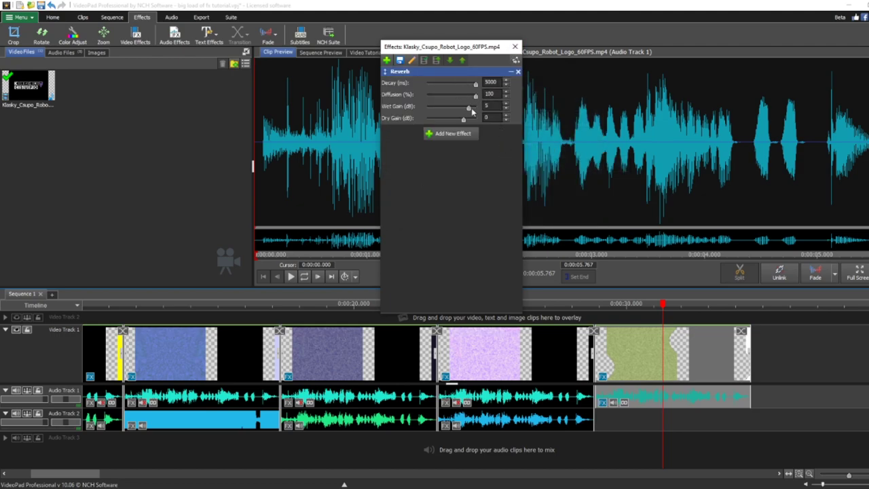
{"action": "left_click", "coordinate": [515, 47]}
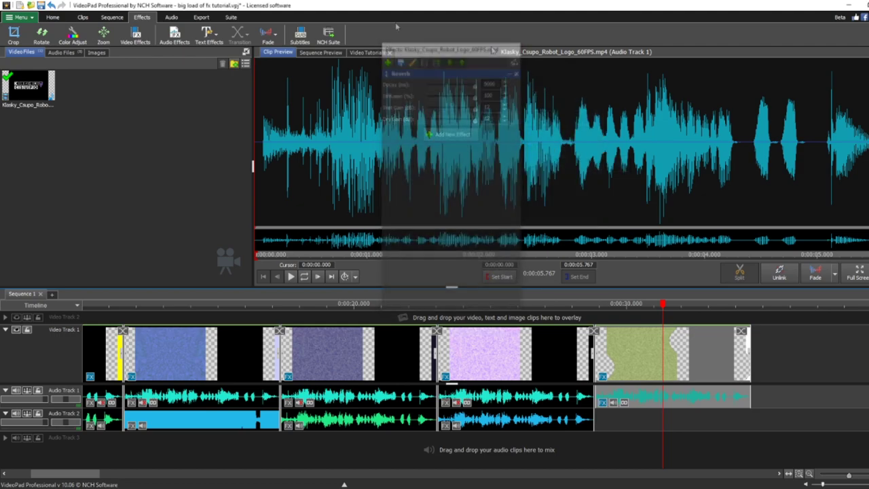
{"action": "left_click", "coordinate": [42, 6]}
Append the Klasky Csupo robot logo video as a seventh clip and add a Hue effect to it
{"action": "scroll", "coordinate": [543, 356], "scroll_direction": "down", "scroll_amount": 6}
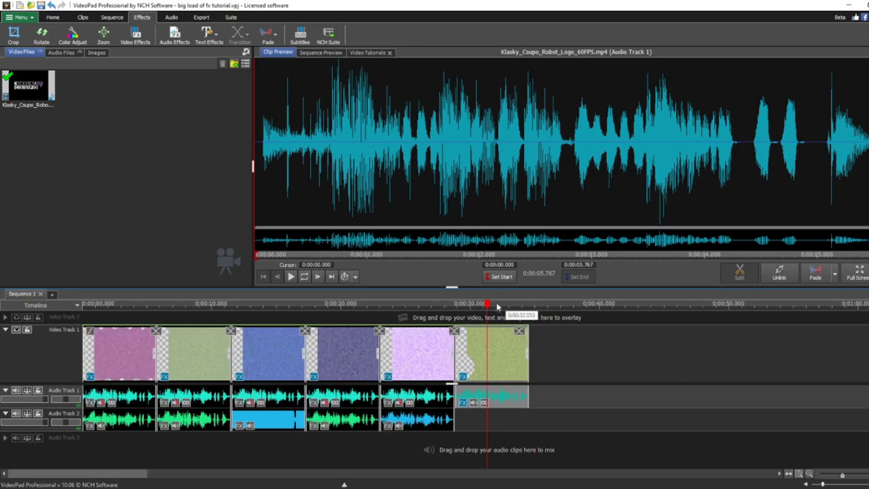
{"action": "left_click", "coordinate": [490, 305]}
{"action": "left_click_drag", "start_coordinate": [28, 85], "coordinate": [545, 346]}
{"action": "left_click", "coordinate": [554, 304]}
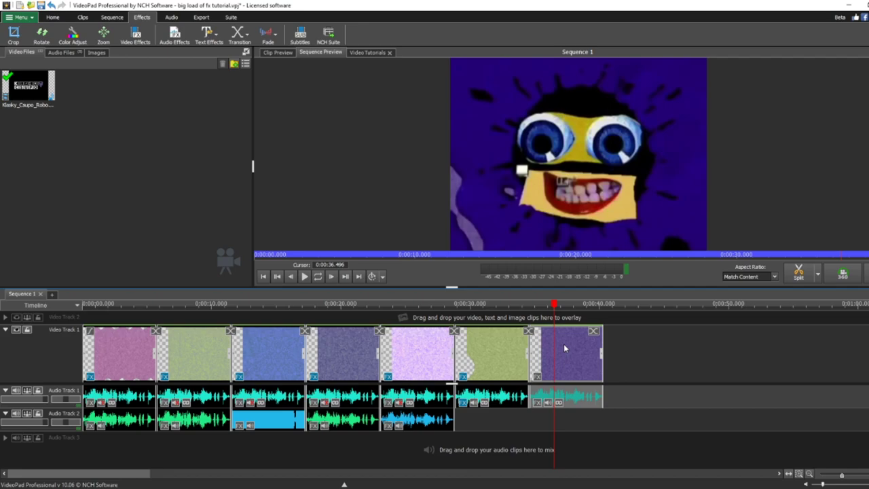
{"action": "left_click", "coordinate": [147, 40]}
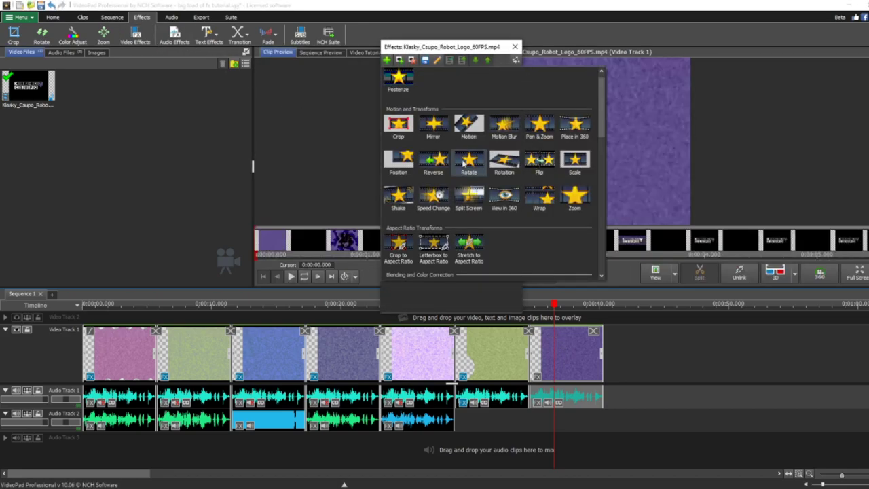
{"action": "scroll", "coordinate": [543, 224], "scroll_direction": "down", "scroll_amount": 3}
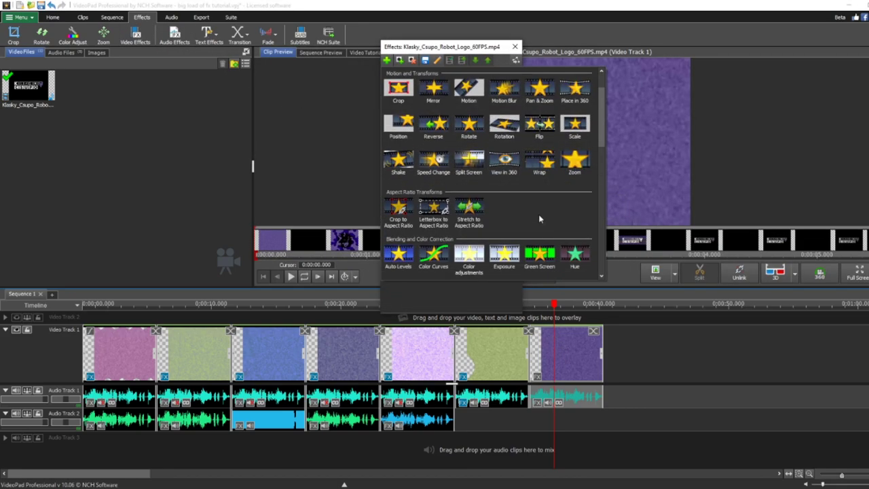
{"action": "left_click", "coordinate": [574, 217]}
Set the seventh clip's hue to 230 degrees and close its effect settings
{"action": "left_click_drag", "start_coordinate": [439, 95], "coordinate": [458, 95]}
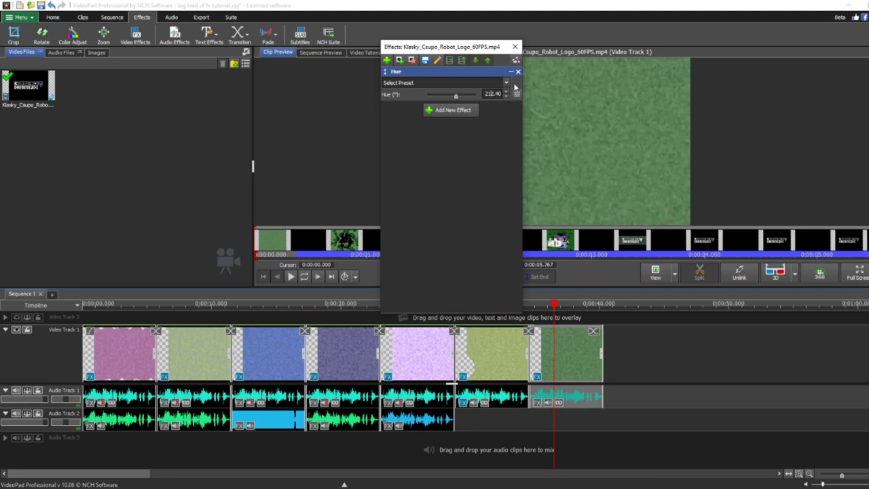
{"action": "key", "text": "Delete"}
{"action": "key", "text": "Delete"}
{"action": "key", "text": "Delete"}
{"action": "key", "text": "Delete"}
{"action": "type", "text": "0"}
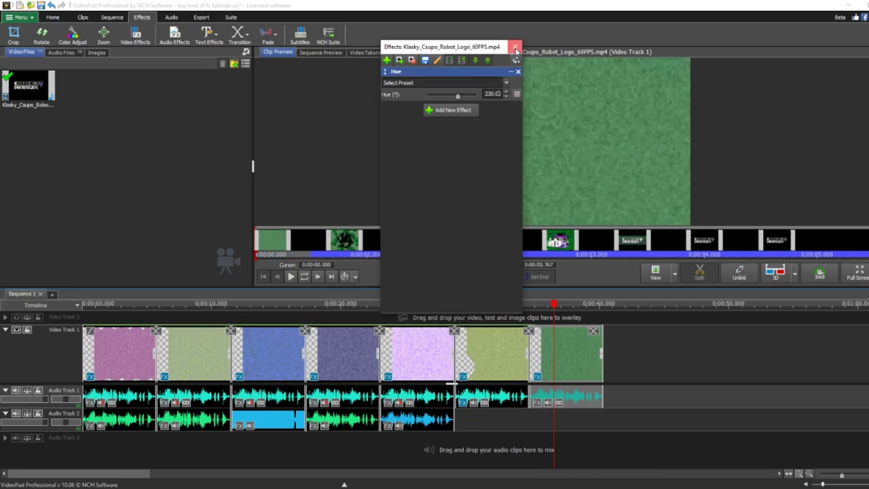
{"action": "left_click", "coordinate": [515, 47]}
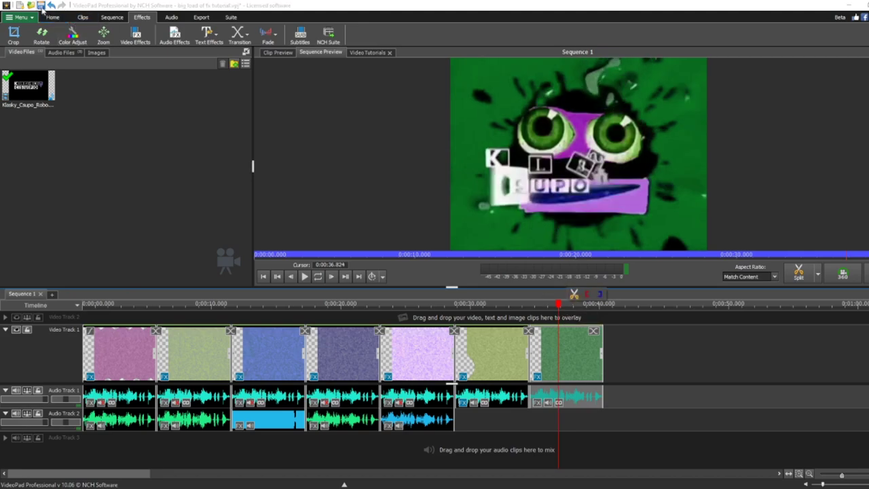
Add Negative and Flip effects to the seventh clip on top of its Hue effect
{"action": "right_click", "coordinate": [565, 359]}
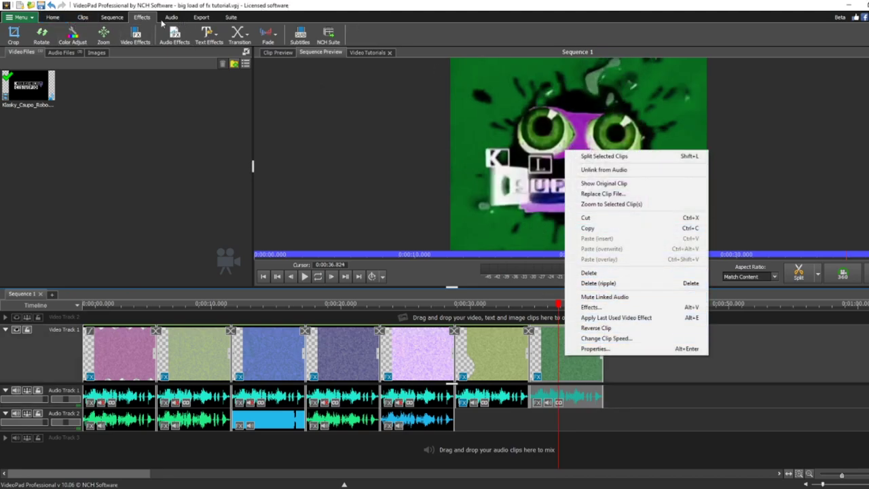
{"action": "left_click", "coordinate": [144, 39]}
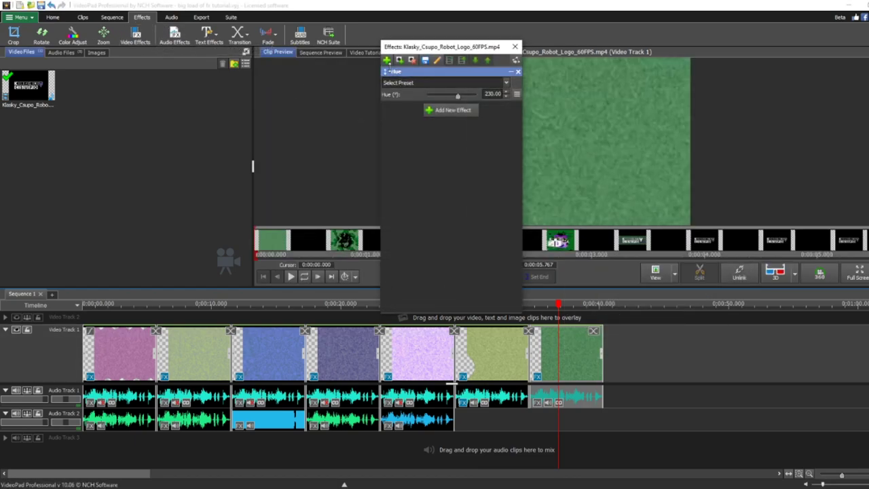
{"action": "scroll", "coordinate": [431, 103], "scroll_direction": "down", "scroll_amount": 1}
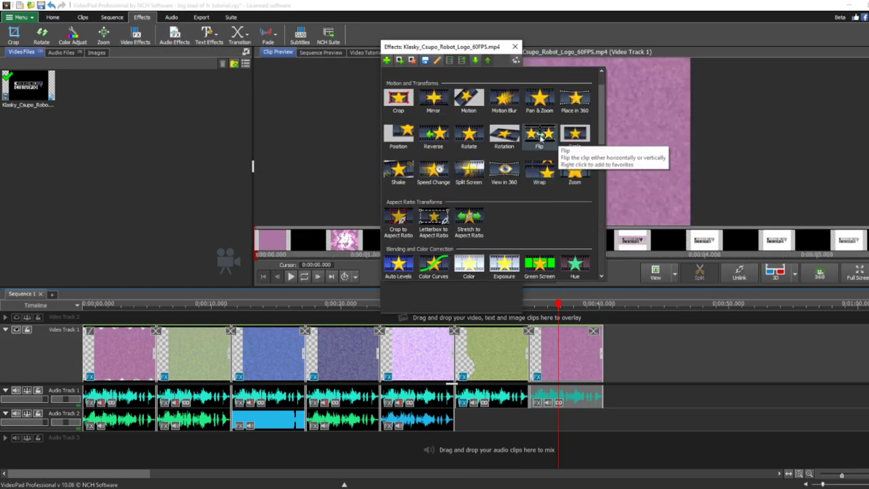
{"action": "left_click", "coordinate": [531, 139]}
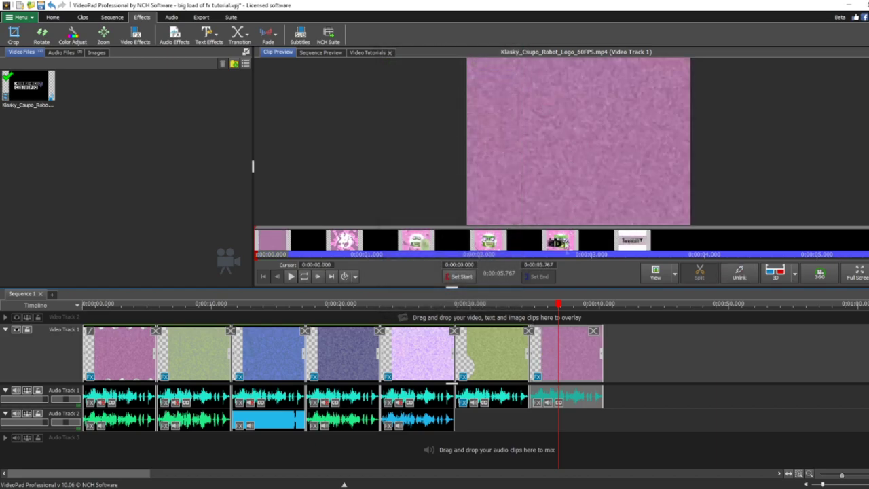
Enable the horizontal flip in the seventh clip's Flip effect and close its effect settings
{"action": "left_click", "coordinate": [559, 305]}
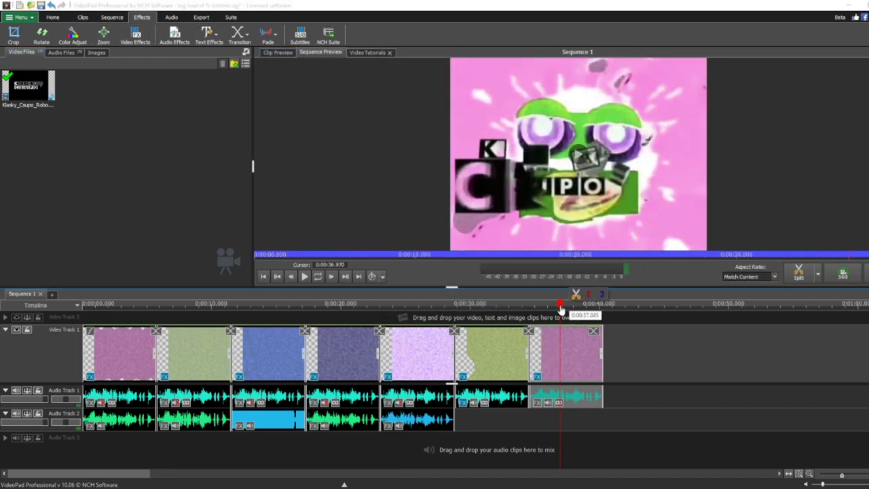
{"action": "left_click", "coordinate": [565, 344]}
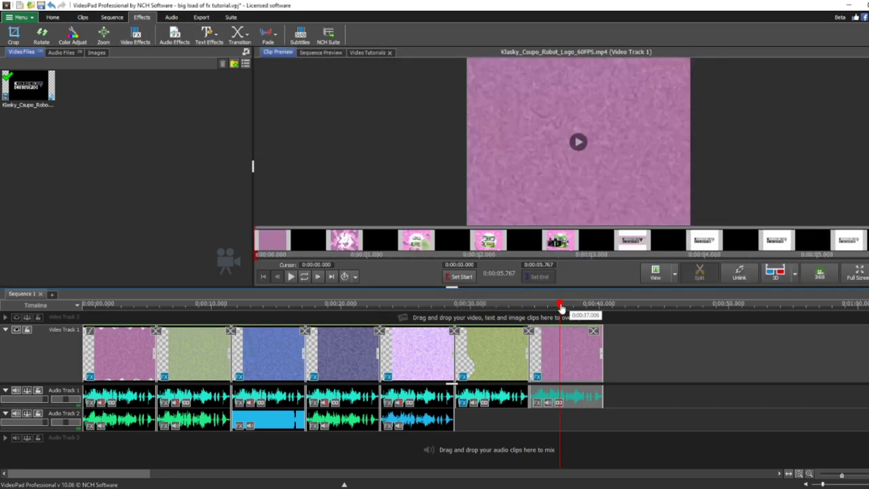
{"action": "left_click", "coordinate": [561, 304]}
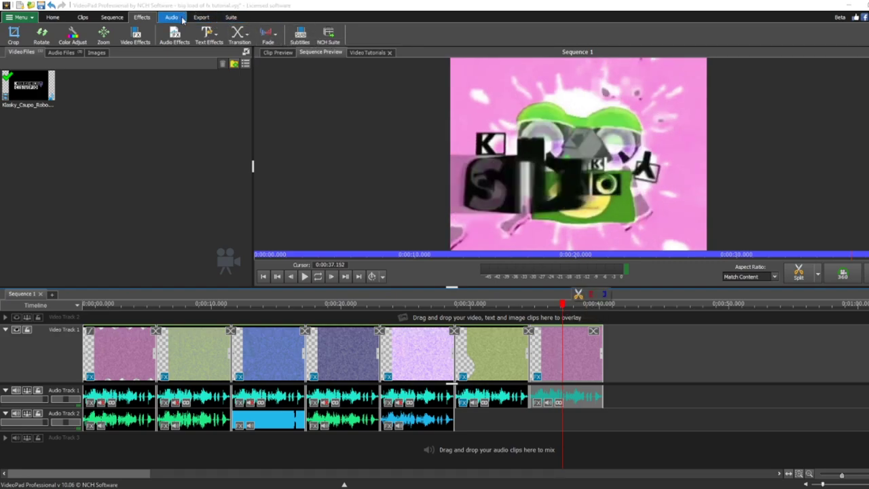
{"action": "left_click", "coordinate": [135, 34]}
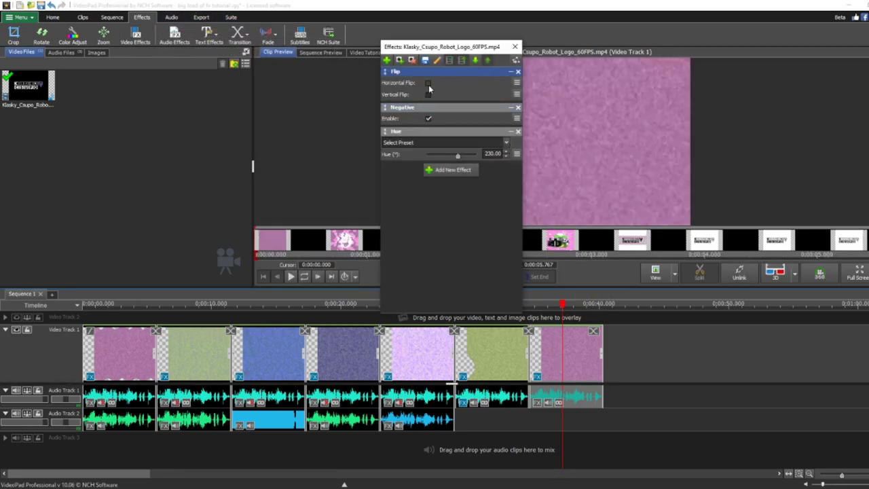
{"action": "left_click", "coordinate": [428, 83]}
{"action": "left_click", "coordinate": [514, 46]}
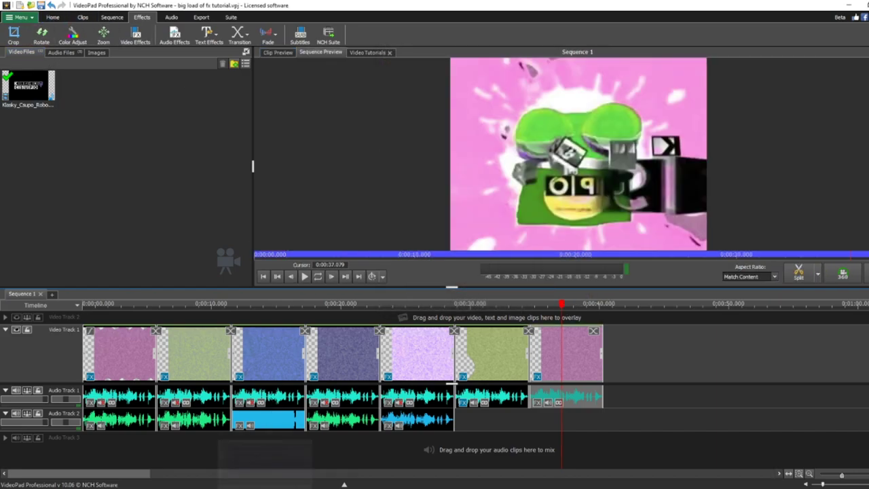
Switch to Audacity, apply the Sliding Time Scale/Pitch Shift at -3 semitones to the second track, and export the audio as G-Major 16 Klasky Csupo.wav
{"action": "left_click", "coordinate": [265, 465]}
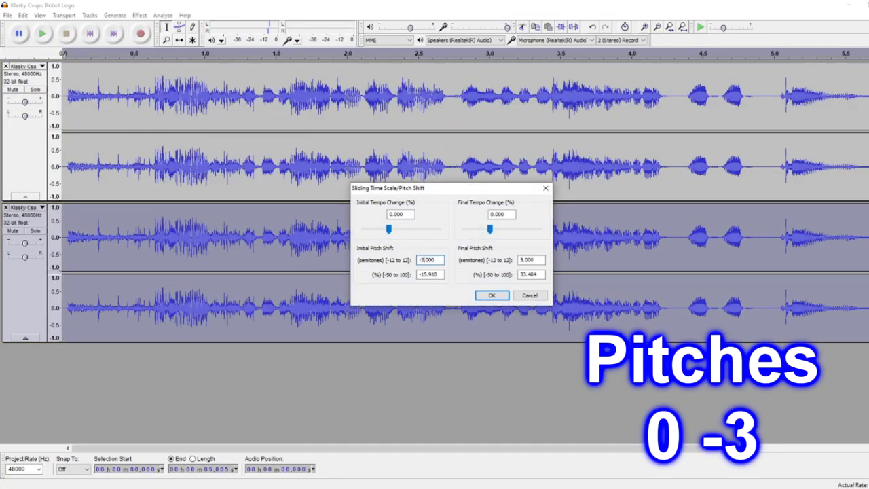
{"action": "key", "text": "Return"}
{"action": "left_click", "coordinate": [8, 15]}
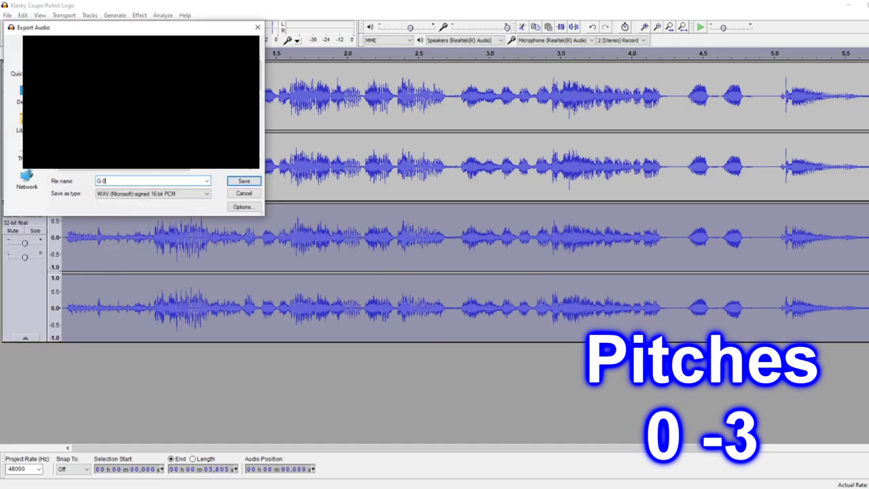
{"action": "key", "text": "BackSpace"}
{"action": "type", "text": "Major 17"}
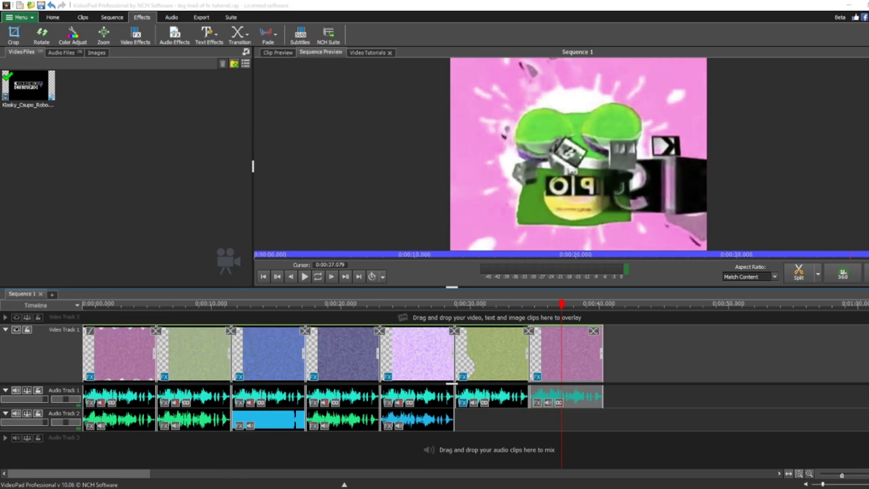
Add G-Major 16 Klasky Csupo.wav to Audio Track 2 in VideoPad and align it under the seventh clip
{"action": "left_click_drag", "start_coordinate": [473, 352], "coordinate": [579, 425]}
{"action": "scroll", "coordinate": [519, 401], "scroll_direction": "up", "scroll_amount": 2}
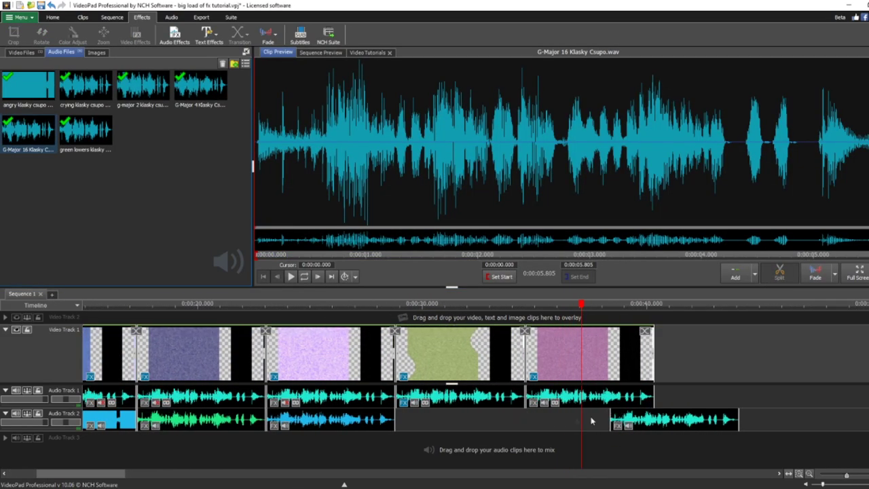
{"action": "left_click_drag", "start_coordinate": [662, 418], "coordinate": [588, 403]}
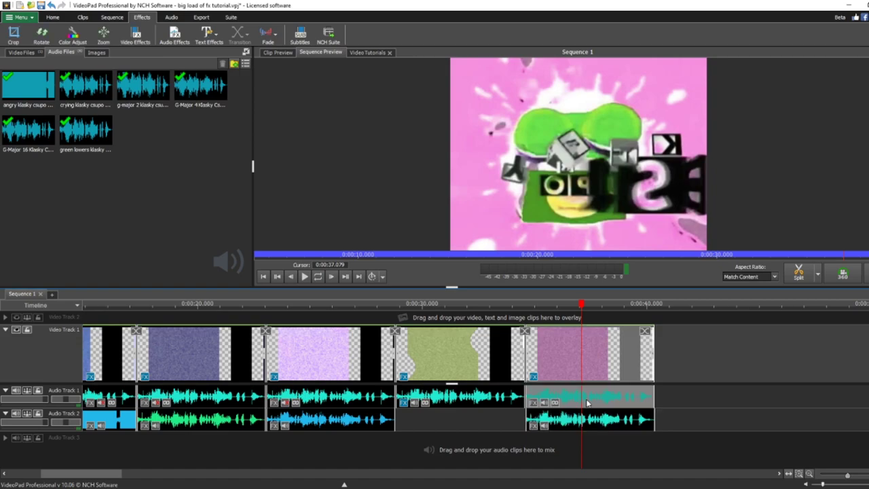
Mute the seventh clip's original audio and trim the G-Major 16 audio to the clip's end
{"action": "right_click", "coordinate": [586, 401]}
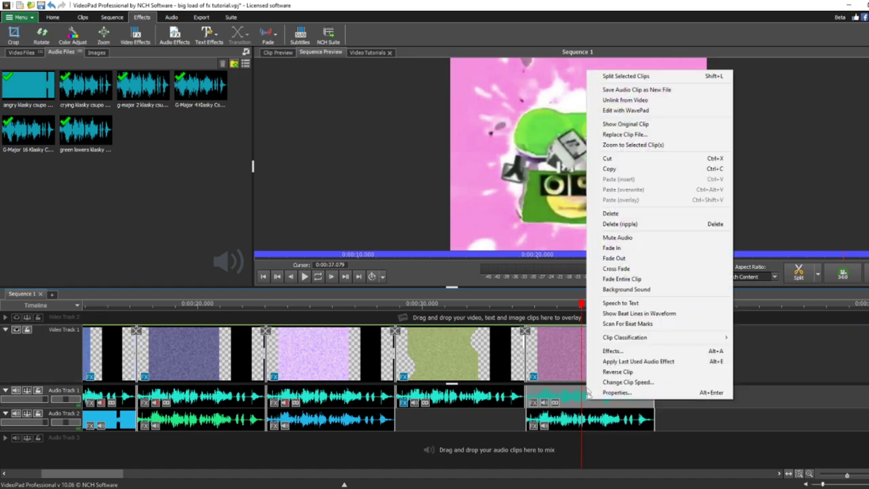
{"action": "left_click", "coordinate": [634, 239]}
{"action": "left_click_drag", "start_coordinate": [656, 421], "coordinate": [653, 423]}
{"action": "scroll", "coordinate": [662, 422], "scroll_direction": "up", "scroll_amount": 5}
{"action": "scroll", "coordinate": [668, 422], "scroll_direction": "down", "scroll_amount": 3}
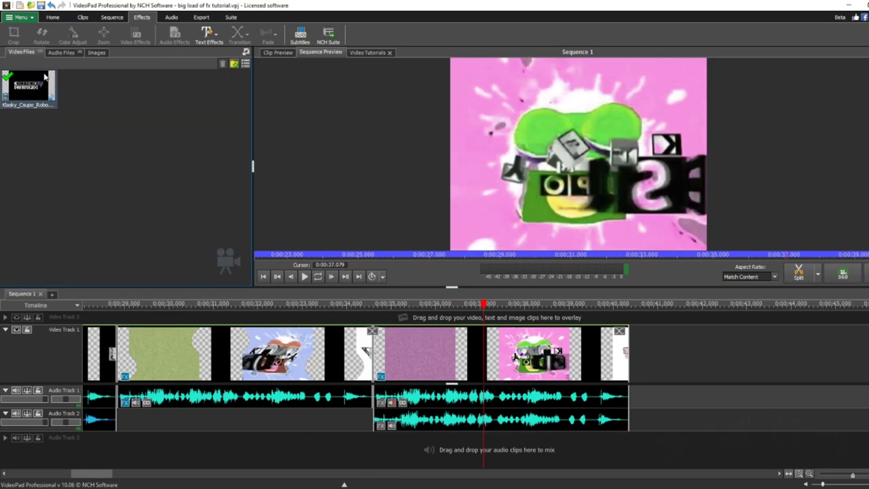
Append the Klasky Csupo robot logo video as an eighth clip and add a Negative effect to it
{"action": "left_click_drag", "start_coordinate": [27, 85], "coordinate": [701, 361]}
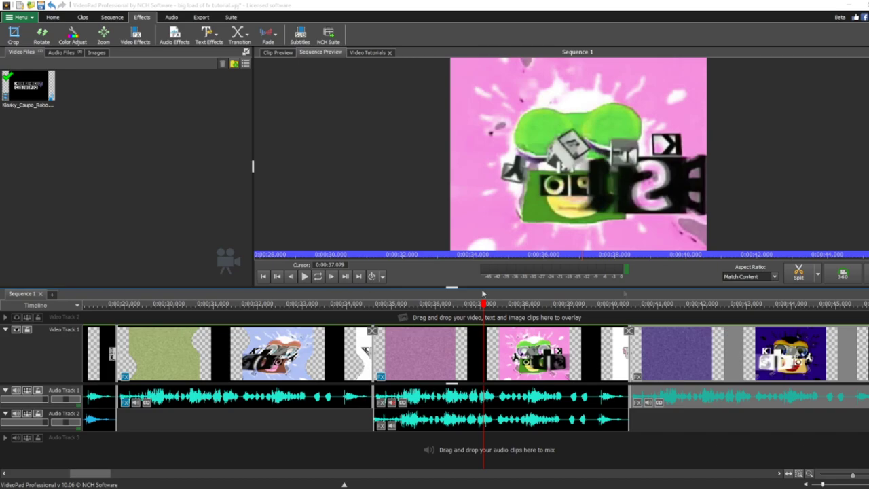
{"action": "left_click", "coordinate": [712, 305]}
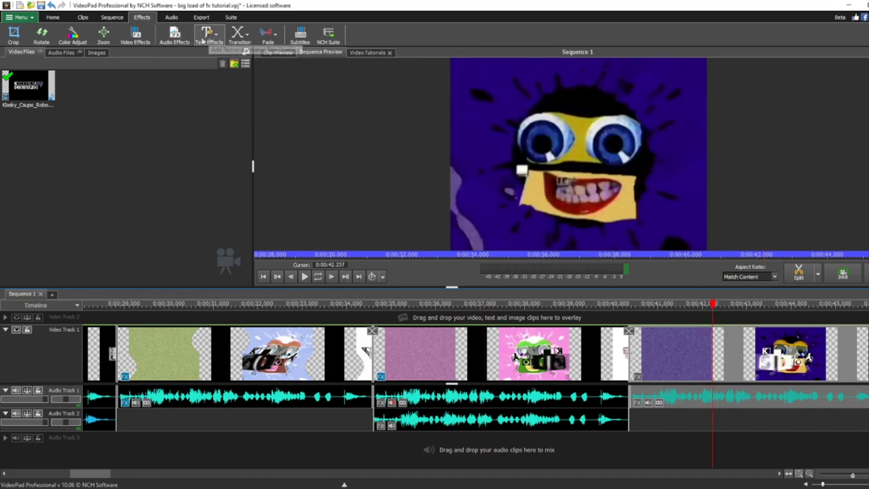
{"action": "left_click", "coordinate": [135, 35]}
{"action": "scroll", "coordinate": [460, 176], "scroll_direction": "down", "scroll_amount": 5}
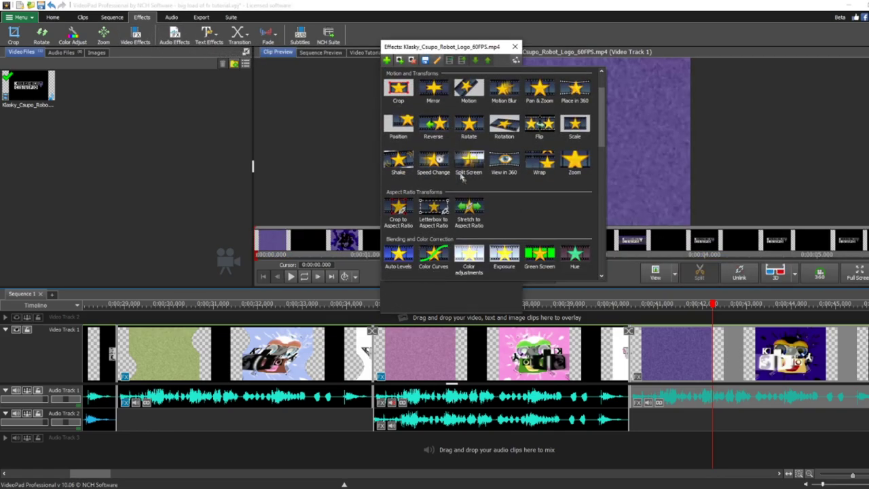
{"action": "left_click", "coordinate": [406, 229]}
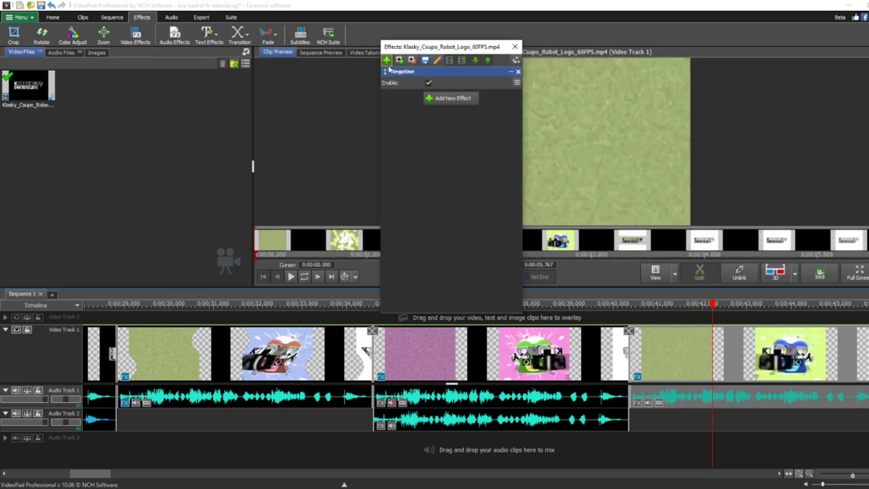
Add Hue and Waves effects to the eighth clip on top of its Negative effect
{"action": "left_click", "coordinate": [387, 61]}
{"action": "scroll", "coordinate": [493, 189], "scroll_direction": "down", "scroll_amount": 2}
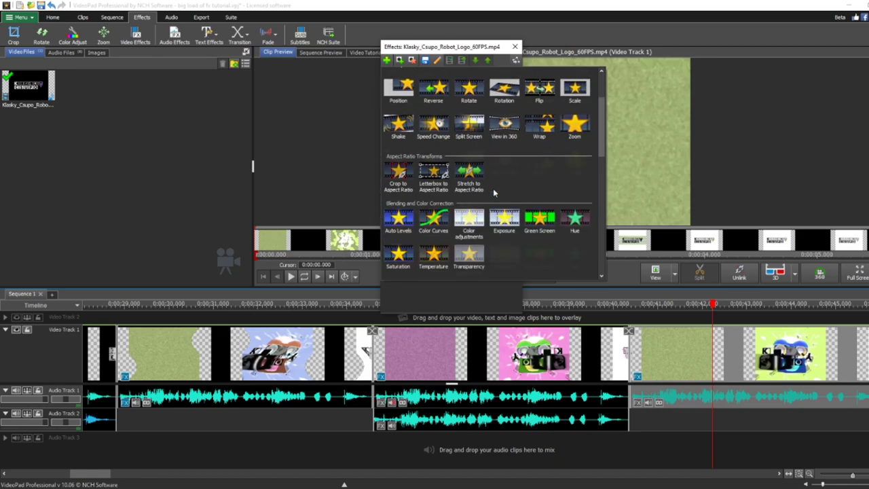
{"action": "left_click", "coordinate": [575, 221]}
{"action": "left_click", "coordinate": [387, 60]}
{"action": "scroll", "coordinate": [465, 181], "scroll_direction": "down", "scroll_amount": 5}
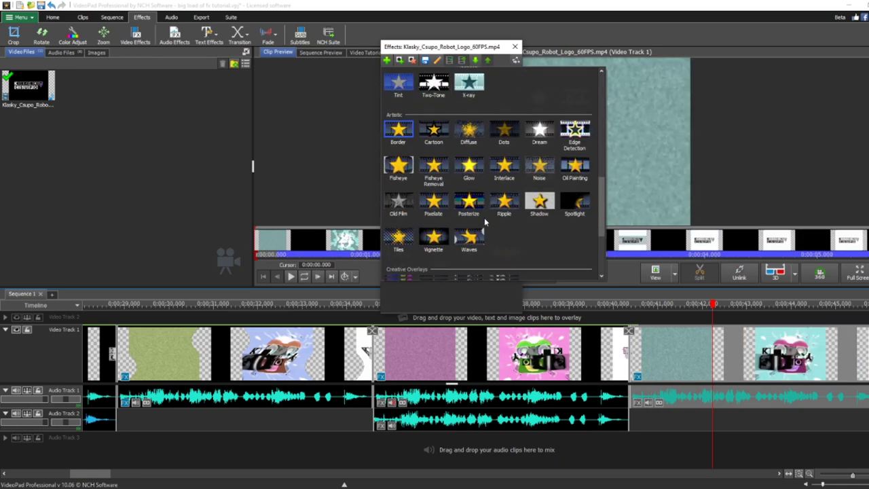
{"action": "left_click", "coordinate": [468, 189]}
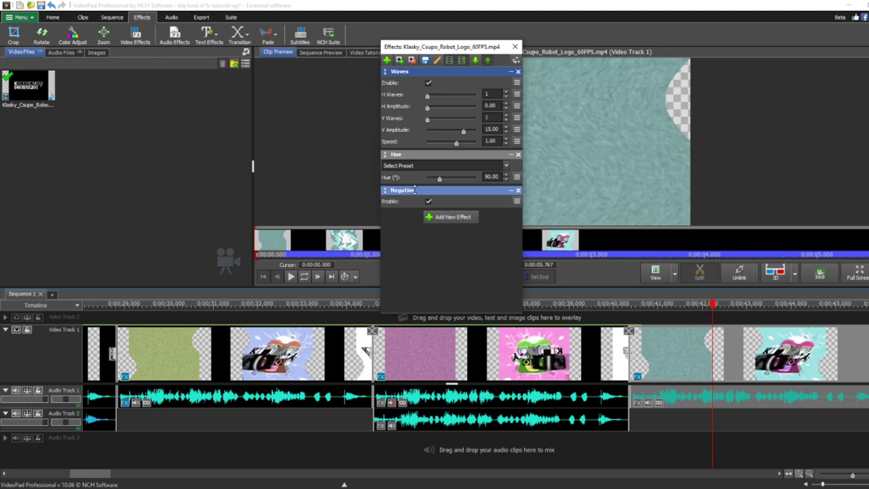
Set the eighth clip's hue to 230 degrees
{"action": "left_click", "coordinate": [426, 154]}
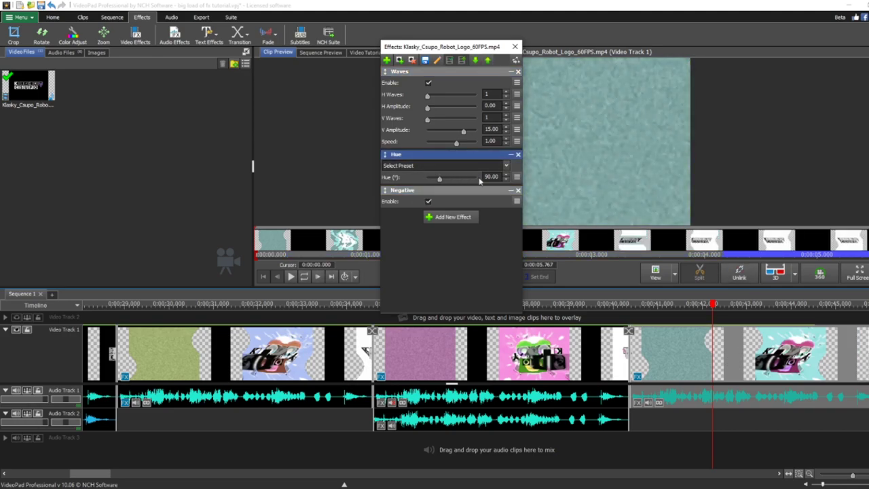
{"action": "type", "text": "2"}
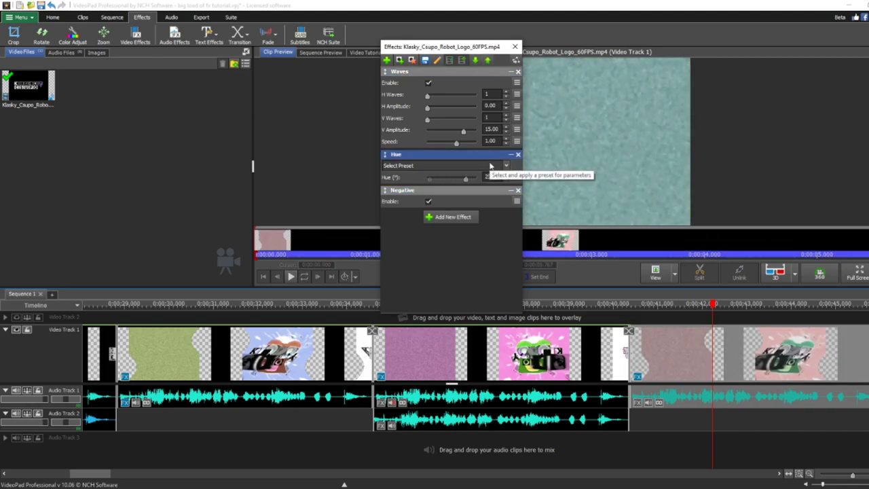
{"action": "key", "text": "Delete"}
{"action": "type", "text": "3"}
Set the eighth clip's Waves effect to 2 H waves, H amplitude 5, V amplitude 0 and speed 0, and preview the clip
{"action": "left_click", "coordinate": [411, 70]}
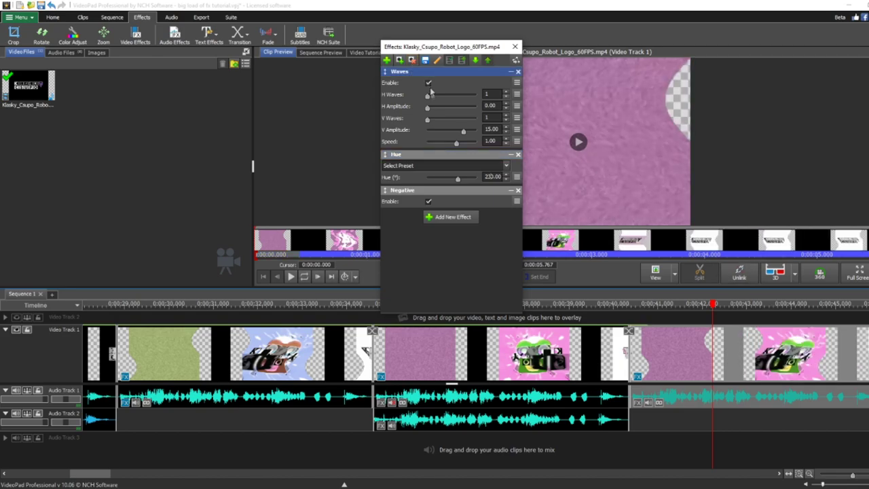
{"action": "left_click_drag", "start_coordinate": [427, 96], "coordinate": [432, 96]}
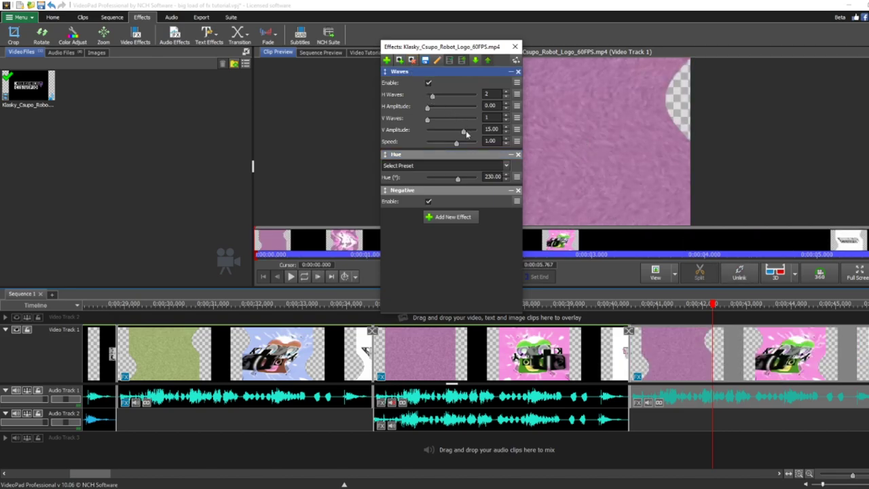
{"action": "left_click_drag", "start_coordinate": [463, 131], "coordinate": [427, 131]}
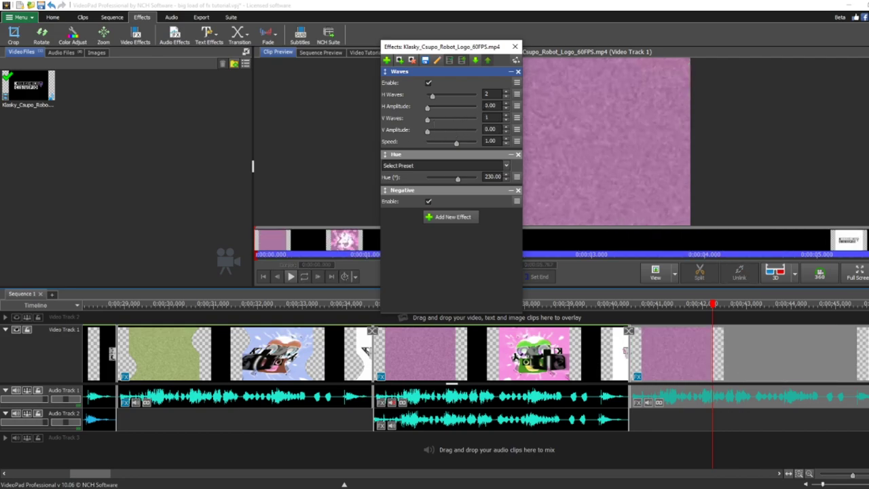
{"action": "left_click_drag", "start_coordinate": [487, 106], "coordinate": [483, 106]}
{"action": "type", "text": "5"}
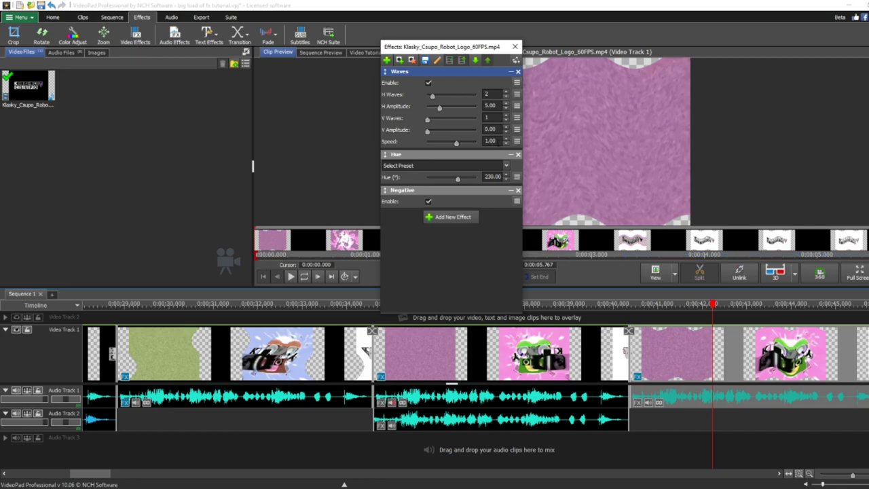
{"action": "scroll", "coordinate": [492, 139], "scroll_direction": "down", "scroll_amount": 2}
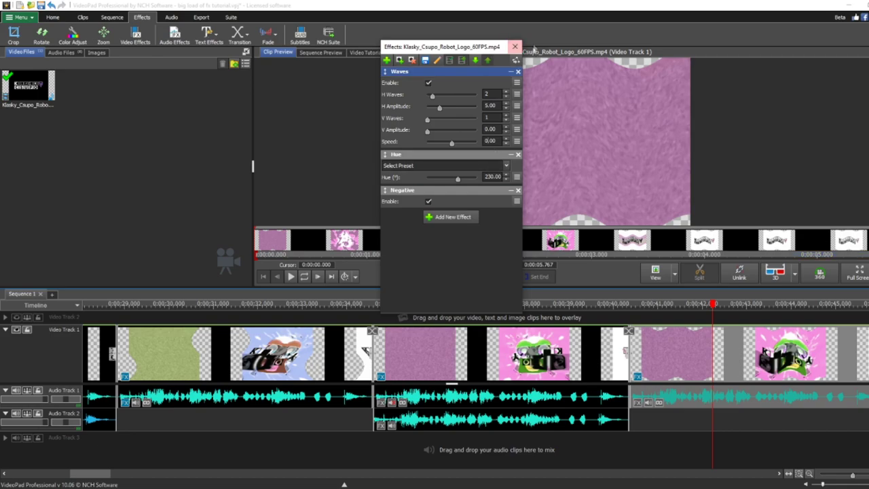
{"action": "left_click", "coordinate": [515, 47]}
{"action": "left_click", "coordinate": [726, 304]}
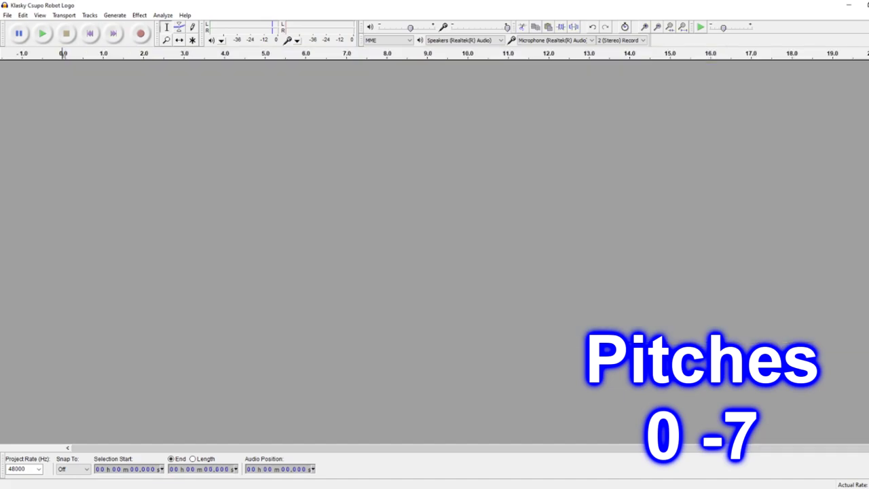
In Audacity, apply the Sliding Time Scale/Pitch Shift to the second track with initial and final pitch of -7 semitones
{"action": "left_click", "coordinate": [139, 15]}
{"action": "left_click", "coordinate": [184, 278]}
{"action": "left_click", "coordinate": [491, 295]}
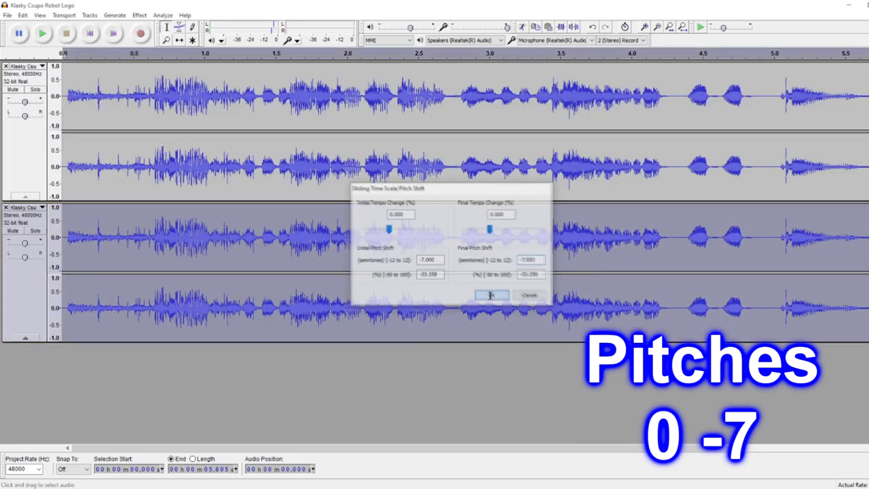
Export the pitch-shifted audio mix as Sad Klasky Csupo.wav
{"action": "left_click", "coordinate": [9, 15]}
{"action": "left_click", "coordinate": [40, 143]}
{"action": "left_click", "coordinate": [244, 124]}
{"action": "left_click", "coordinate": [227, 221]}
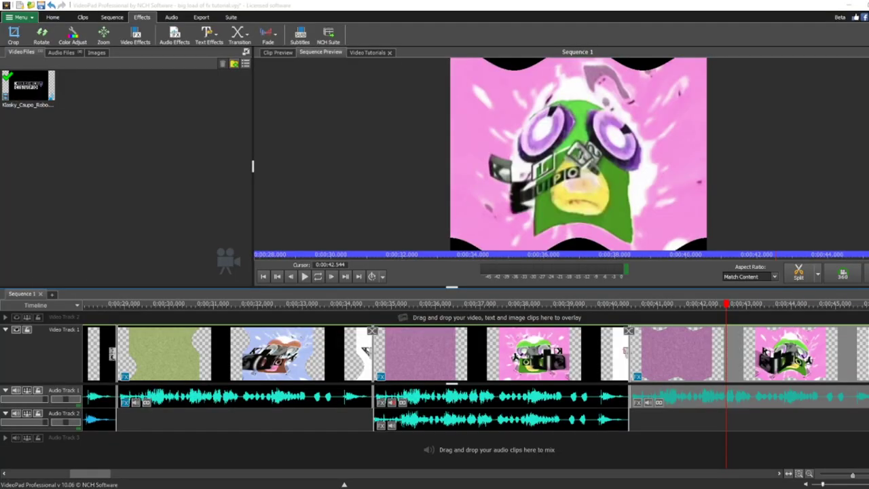
Add Sad Klasky Csupo.wav to Audio Track 2 in VideoPad and mute the eighth clip's original audio
{"action": "left_click_drag", "start_coordinate": [415, 427], "coordinate": [743, 427]}
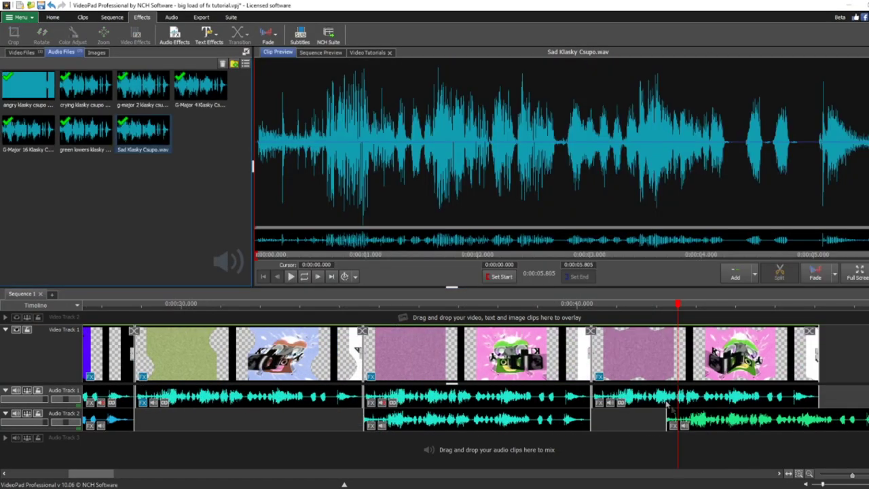
{"action": "left_click", "coordinate": [666, 404]}
{"action": "right_click", "coordinate": [664, 403]}
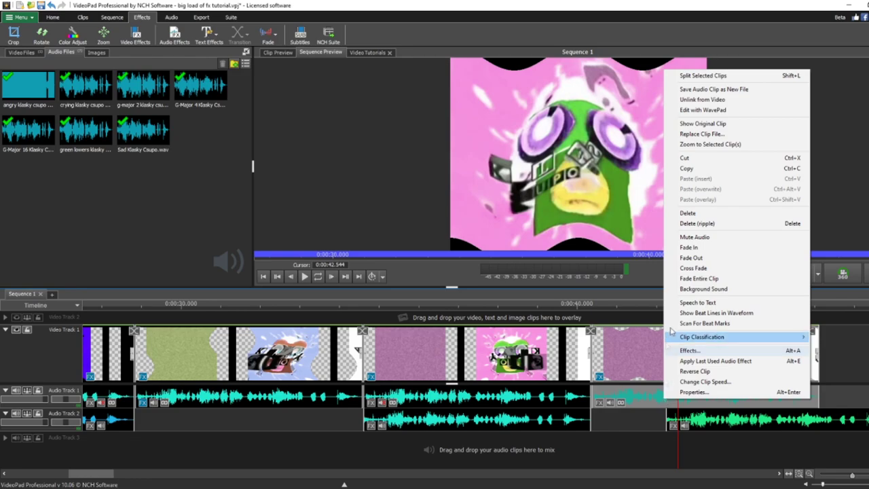
{"action": "left_click", "coordinate": [708, 239]}
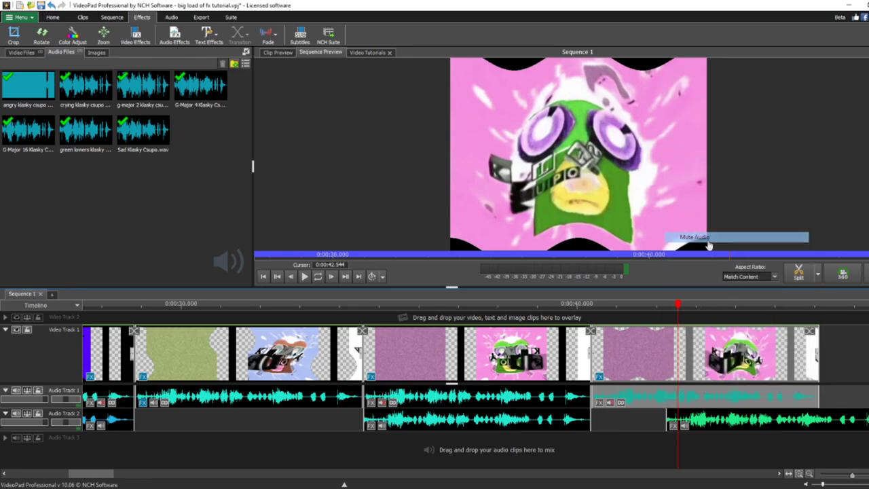
Align the Sad Klasky Csupo audio with the start of the eighth clip and trim it to the clip's end
{"action": "scroll", "coordinate": [628, 410], "scroll_direction": "down", "scroll_amount": 2}
{"action": "left_click_drag", "start_coordinate": [703, 425], "coordinate": [668, 420]}
{"action": "left_click_drag", "start_coordinate": [744, 418], "coordinate": [741, 419]}
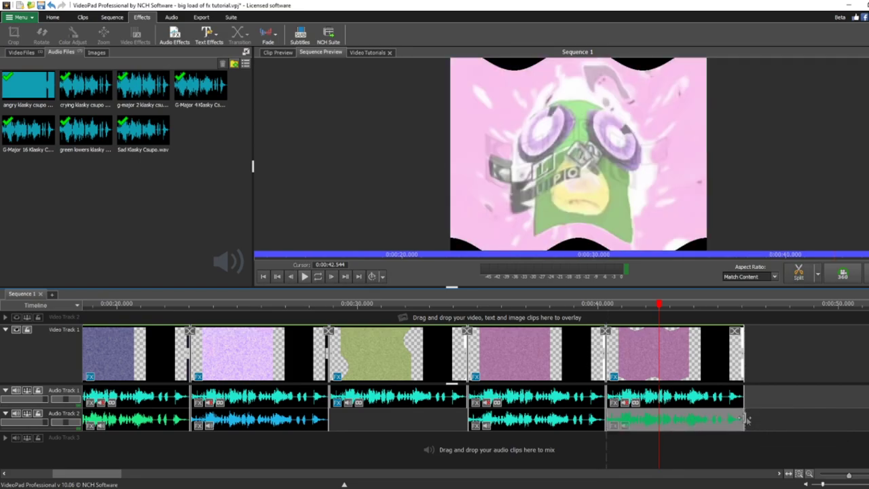
Move the playhead to the end of the eighth clip and append the Klasky Csupo robot logo video as a ninth clip
{"action": "scroll", "coordinate": [621, 448], "scroll_direction": "up", "scroll_amount": 3}
{"action": "left_click", "coordinate": [805, 306]}
{"action": "scroll", "coordinate": [606, 411], "scroll_direction": "up", "scroll_amount": 4}
{"action": "scroll", "coordinate": [606, 410], "scroll_direction": "down", "scroll_amount": 3}
{"action": "scroll", "coordinate": [820, 409], "scroll_direction": "up", "scroll_amount": 4}
{"action": "scroll", "coordinate": [811, 426], "scroll_direction": "down", "scroll_amount": 2}
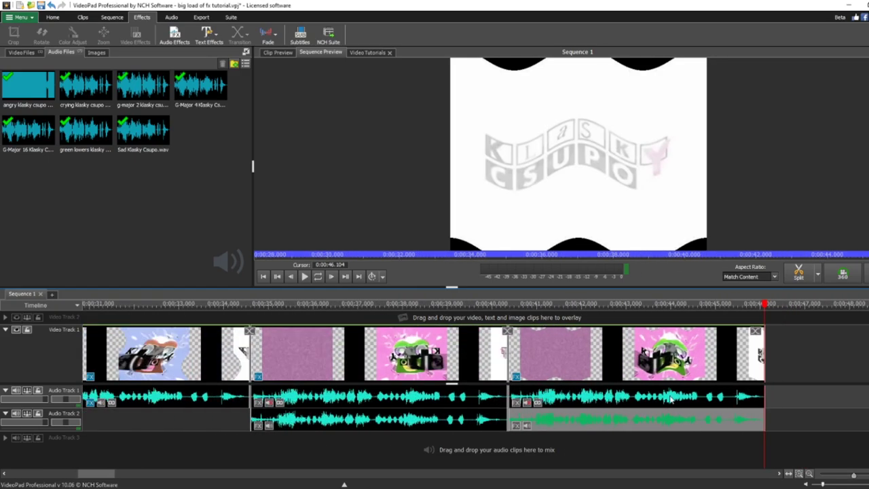
{"action": "left_click", "coordinate": [21, 52]}
{"action": "left_click", "coordinate": [27, 87]}
{"action": "left_click_drag", "start_coordinate": [27, 87], "coordinate": [798, 348]}
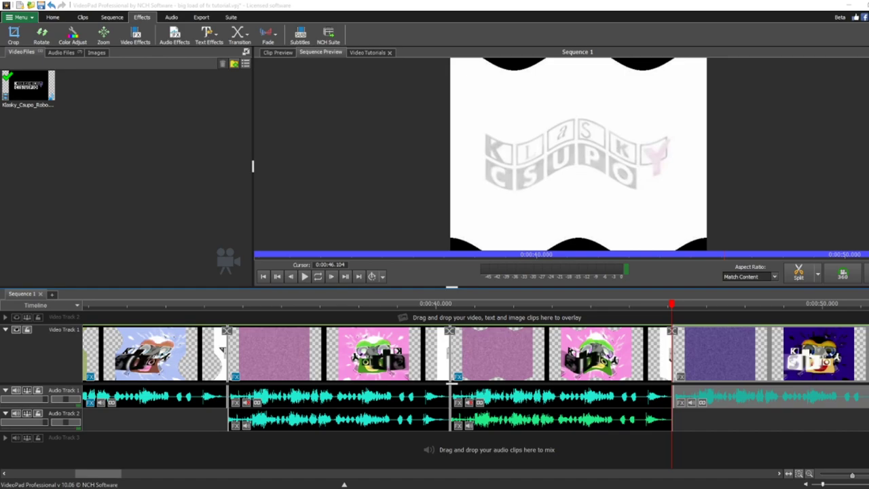
Reverse the ninth clip, the Klasky Csupo robot logo video at the end of Video Track 1, and leave its effects window closed
{"action": "left_click", "coordinate": [708, 303]}
{"action": "right_click", "coordinate": [726, 343]}
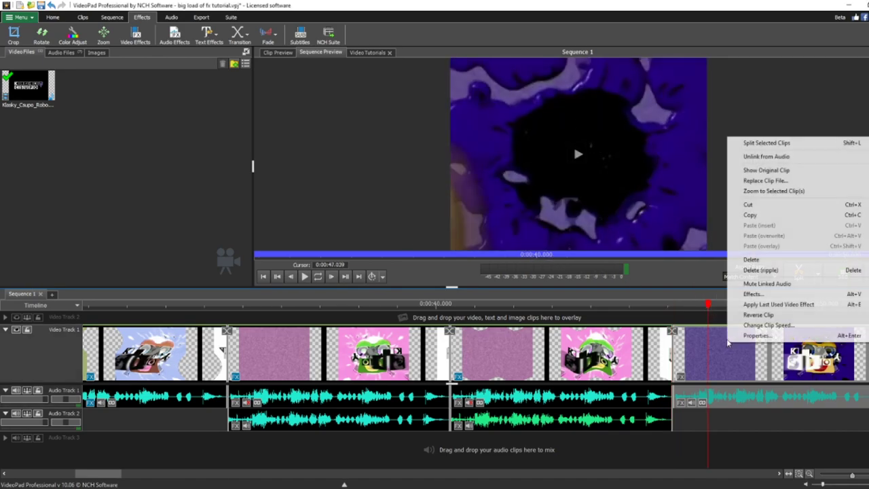
{"action": "left_click", "coordinate": [752, 294]}
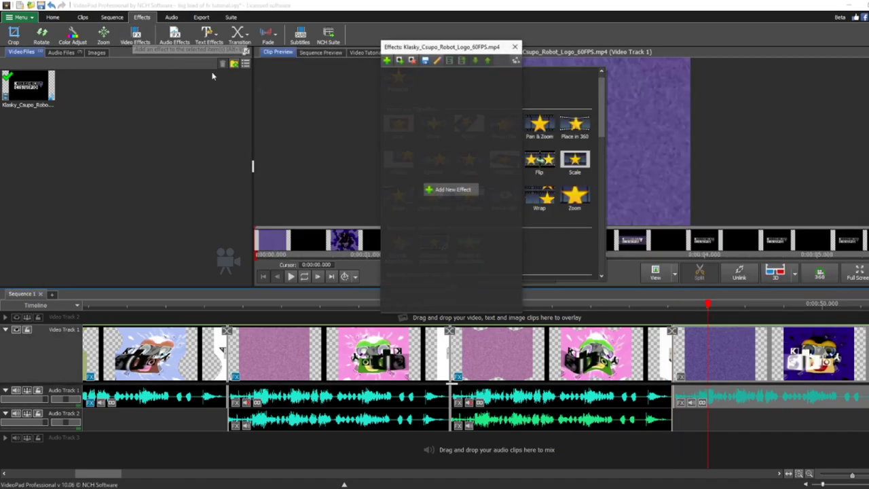
{"action": "left_click", "coordinate": [434, 171]}
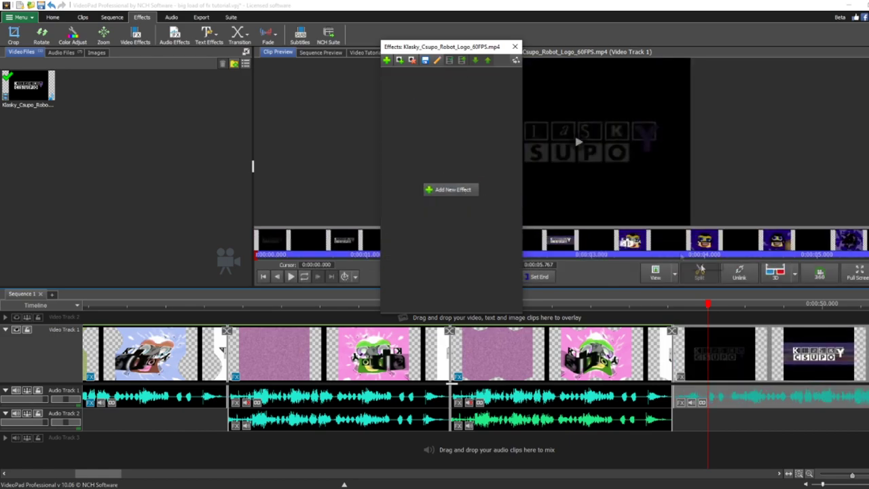
{"action": "left_click", "coordinate": [741, 304]}
{"action": "left_click", "coordinate": [515, 46]}
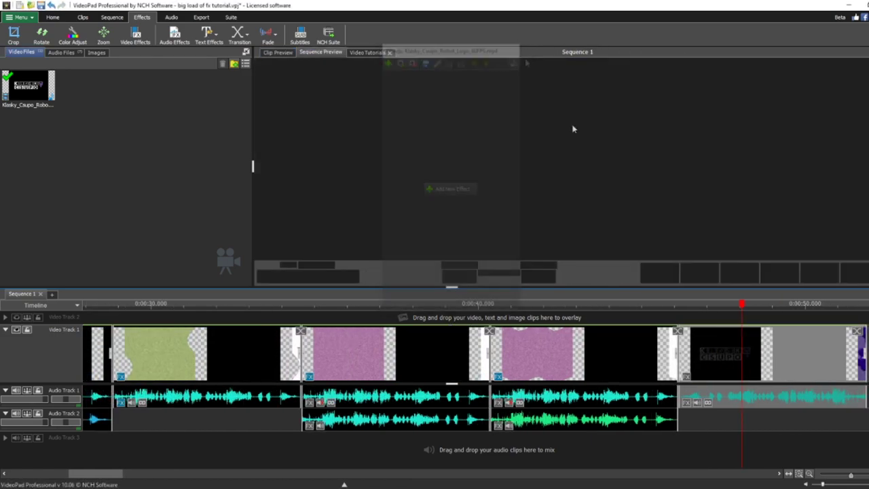
Unlink the reversed ninth clip from its audio and delete its video part, keeping the reversed audio on Audio Track 1
{"action": "right_click", "coordinate": [749, 347]}
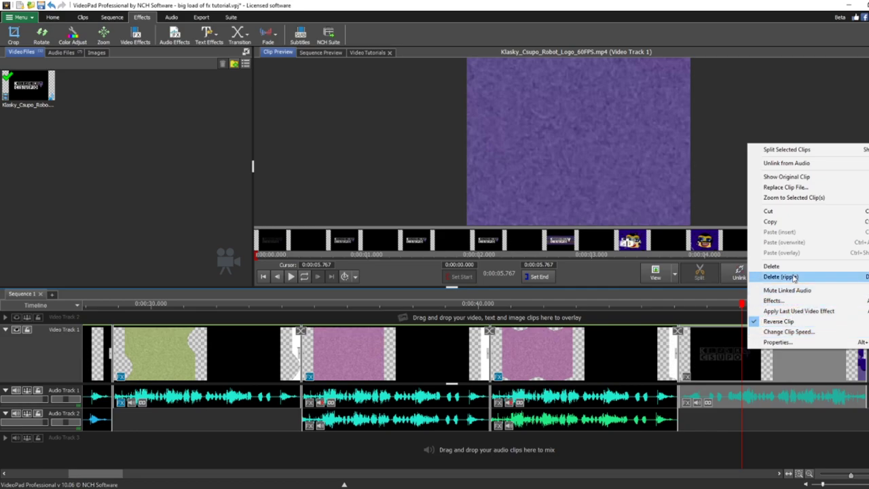
{"action": "left_click", "coordinate": [803, 167]}
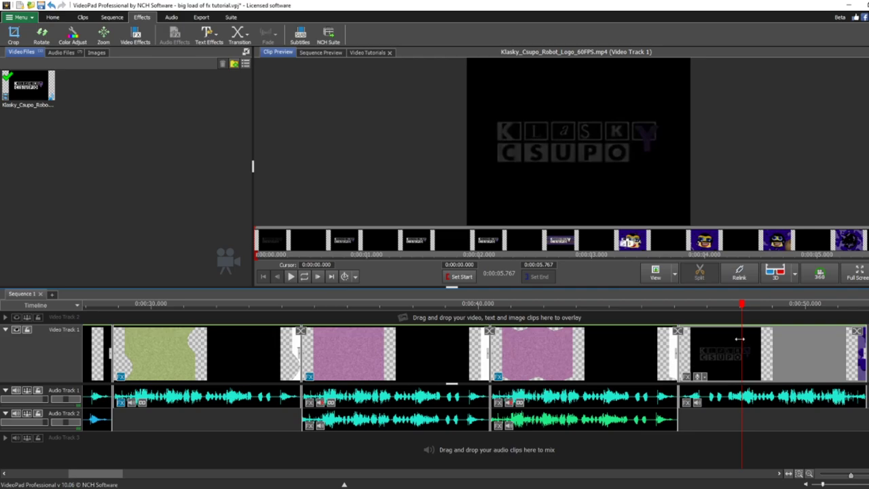
{"action": "key", "text": "Delete"}
Place the unreversed robot logo video on Video Track 2 in line with the reversed audio, unlink its audio and select that audio on Audio Track 2
{"action": "left_click_drag", "start_coordinate": [27, 85], "coordinate": [687, 324]}
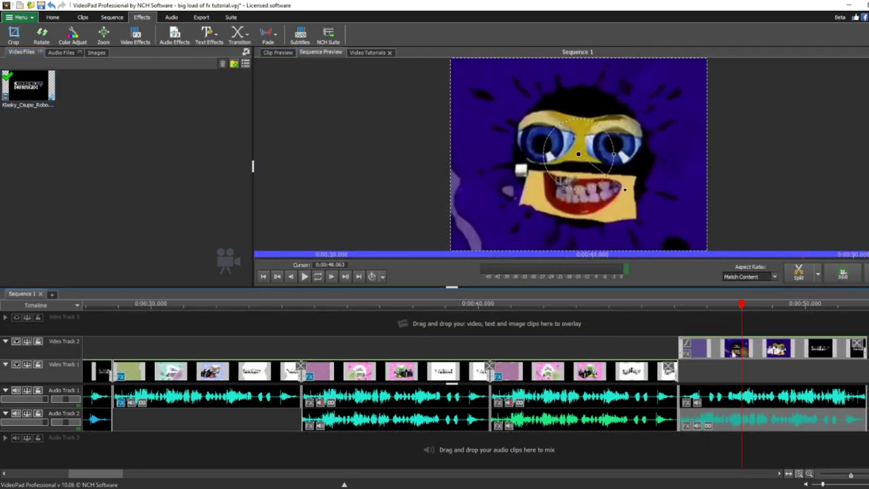
{"action": "right_click", "coordinate": [734, 350]}
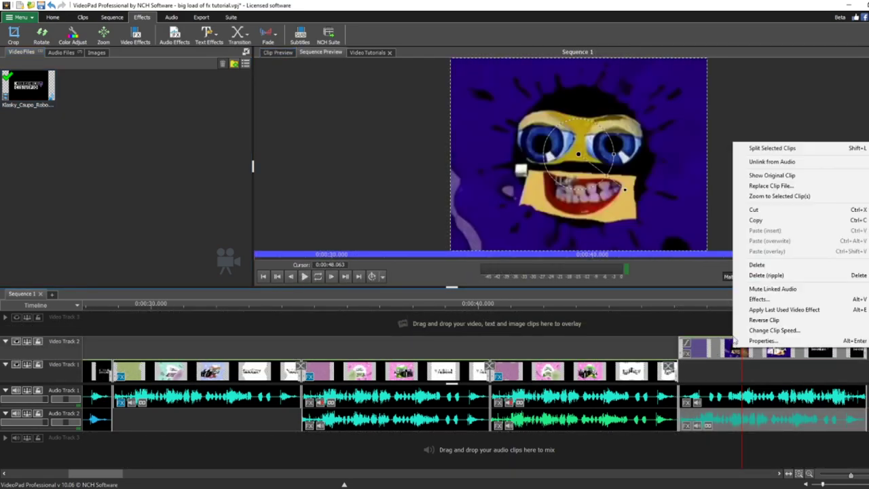
{"action": "left_click", "coordinate": [779, 164]}
{"action": "left_click", "coordinate": [727, 426]}
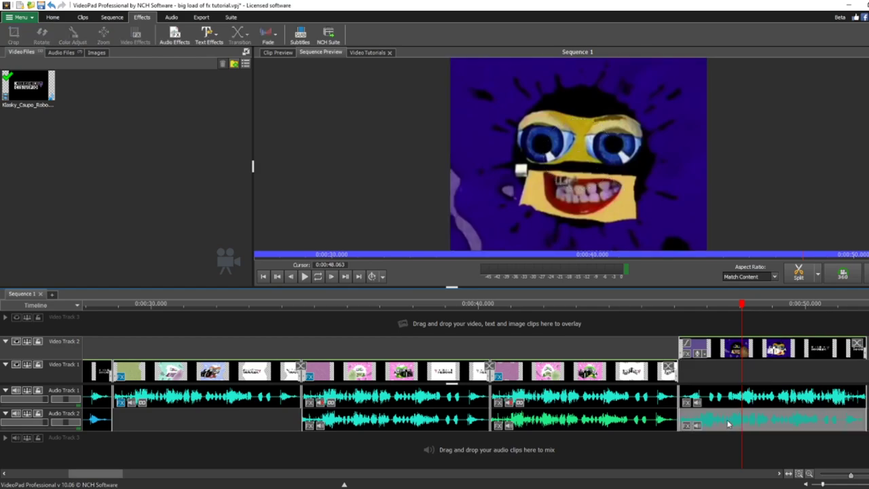
Delete the Audio Track 2 clip at the end of the sequence and play back the remaining section
{"action": "key", "text": "Delete"}
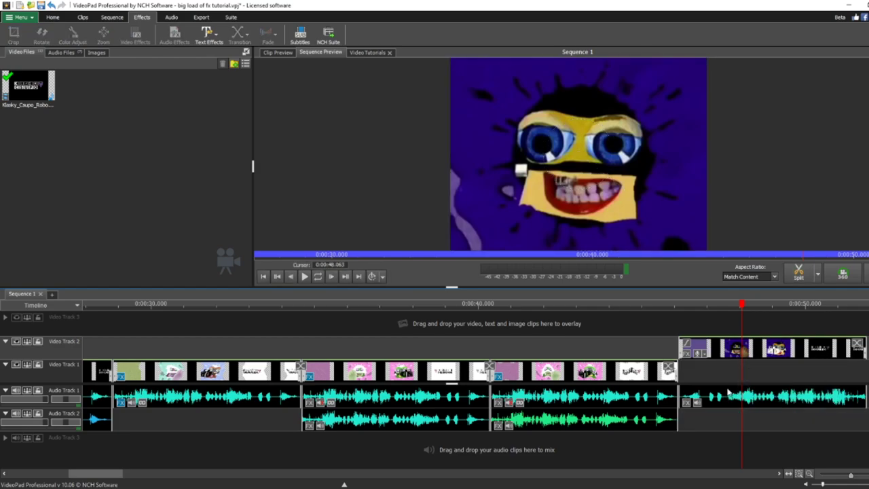
{"action": "left_click", "coordinate": [698, 300]}
{"action": "left_click", "coordinate": [309, 276]}
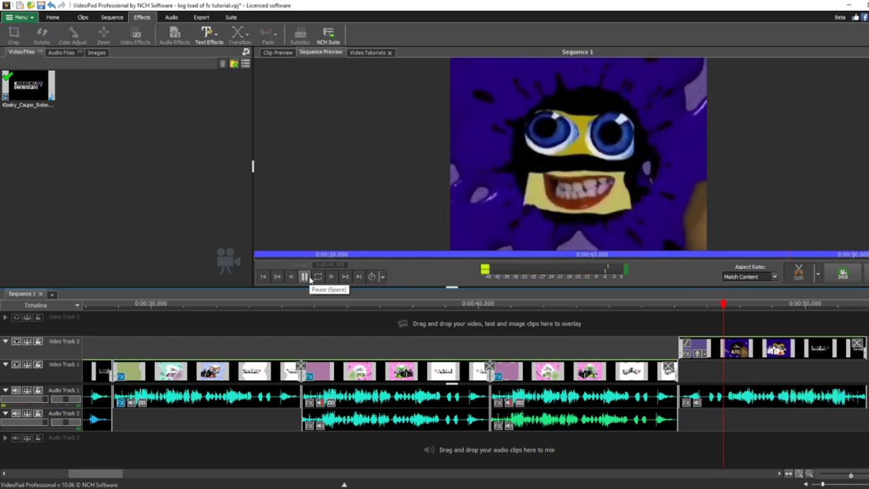
Add a Hue video effect to the Video Track 2 clip and set the hue to 180°
{"action": "left_click", "coordinate": [762, 347]}
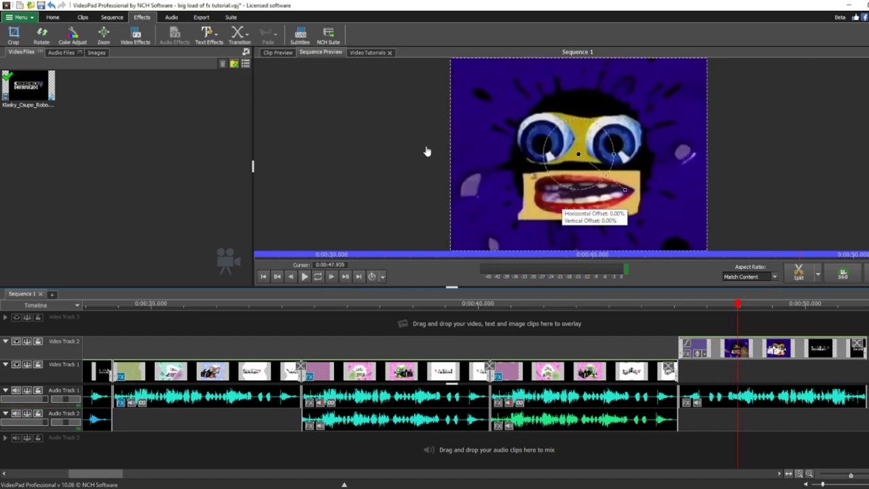
{"action": "left_click", "coordinate": [135, 37]}
{"action": "scroll", "coordinate": [500, 187], "scroll_direction": "down", "scroll_amount": 3}
{"action": "left_click", "coordinate": [574, 181]}
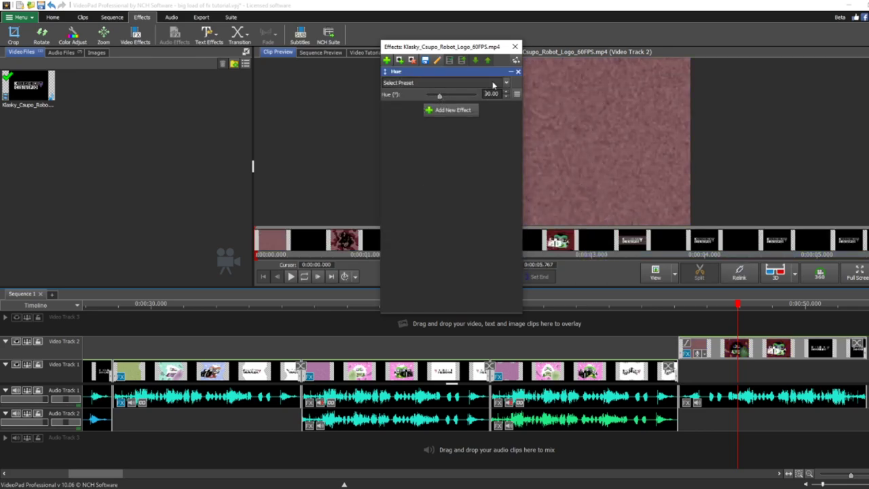
{"action": "type", "text": "180"}
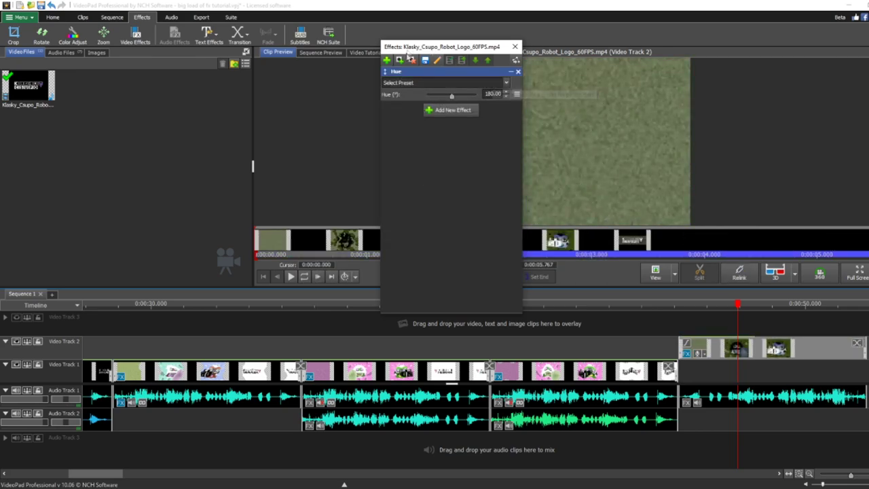
Add a Saturation effect to the Video Track 2 clip with the saturation at 100
{"action": "left_click", "coordinate": [388, 60]}
{"action": "scroll", "coordinate": [513, 203], "scroll_direction": "down", "scroll_amount": 3}
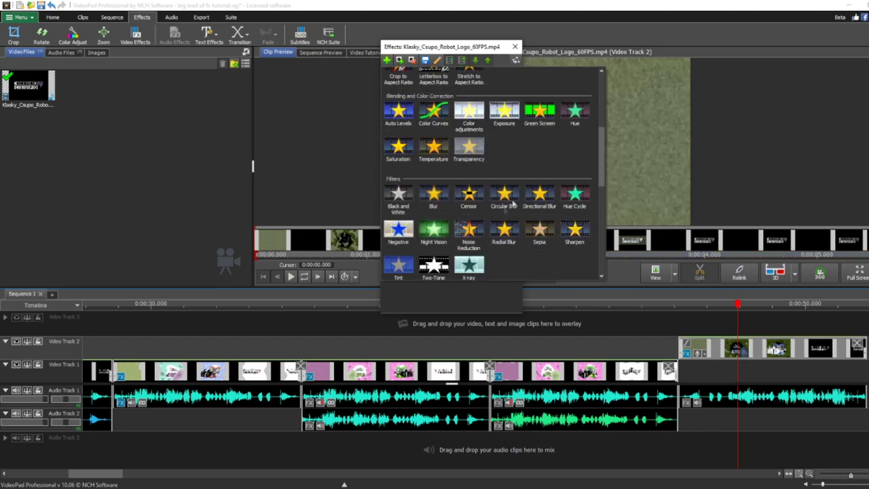
{"action": "scroll", "coordinate": [445, 175], "scroll_direction": "down", "scroll_amount": 1}
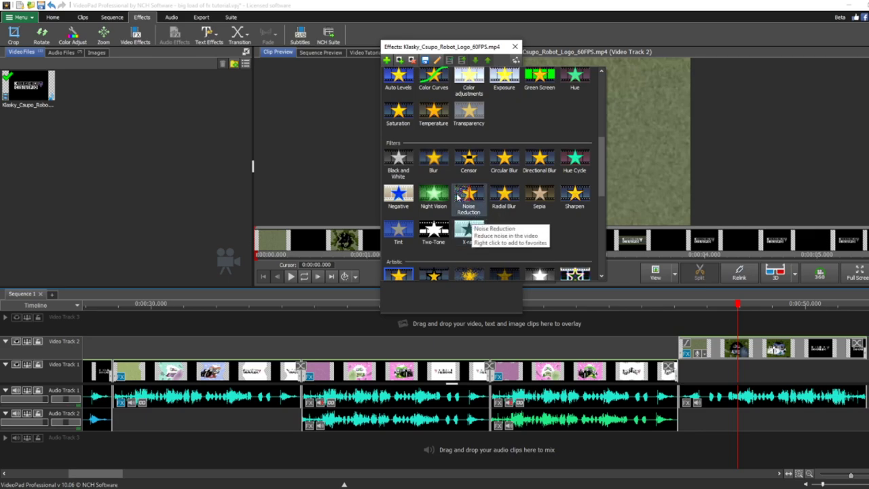
{"action": "scroll", "coordinate": [461, 202], "scroll_direction": "up", "scroll_amount": 2}
{"action": "left_click", "coordinate": [400, 184]}
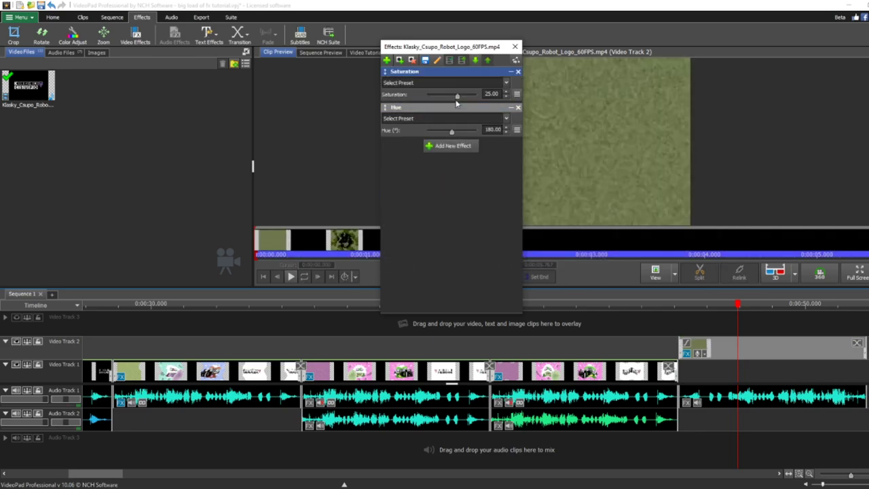
Add a Mirror effect to the Video Track 2 clip with its direction as left to right
{"action": "left_click", "coordinate": [452, 145]}
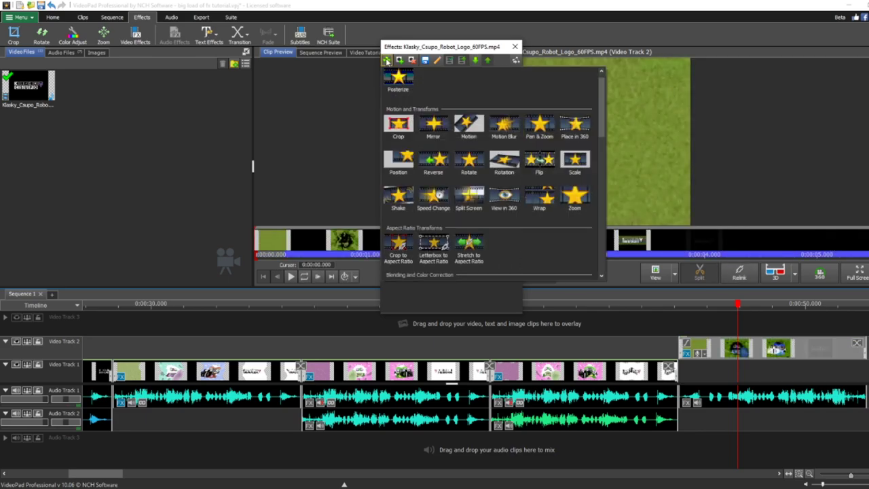
{"action": "scroll", "coordinate": [465, 150], "scroll_direction": "down", "scroll_amount": 4}
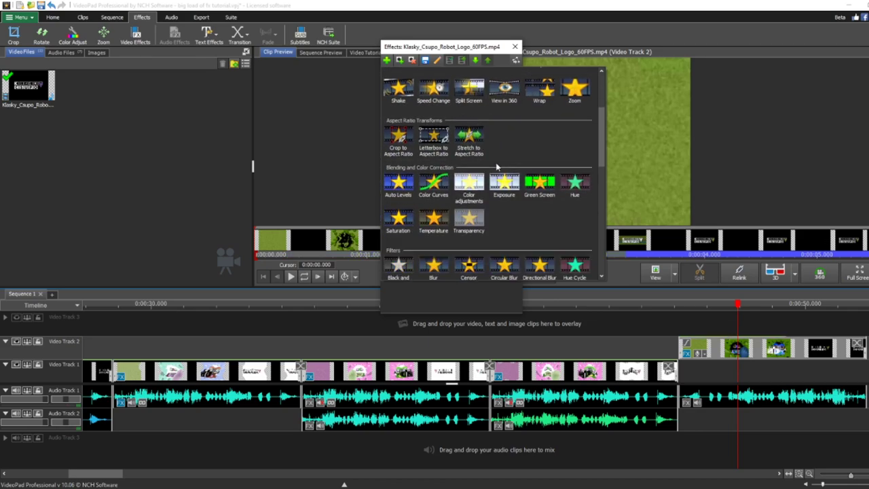
{"action": "scroll", "coordinate": [496, 166], "scroll_direction": "down", "scroll_amount": 2}
{"action": "scroll", "coordinate": [496, 166], "scroll_direction": "up", "scroll_amount": 3}
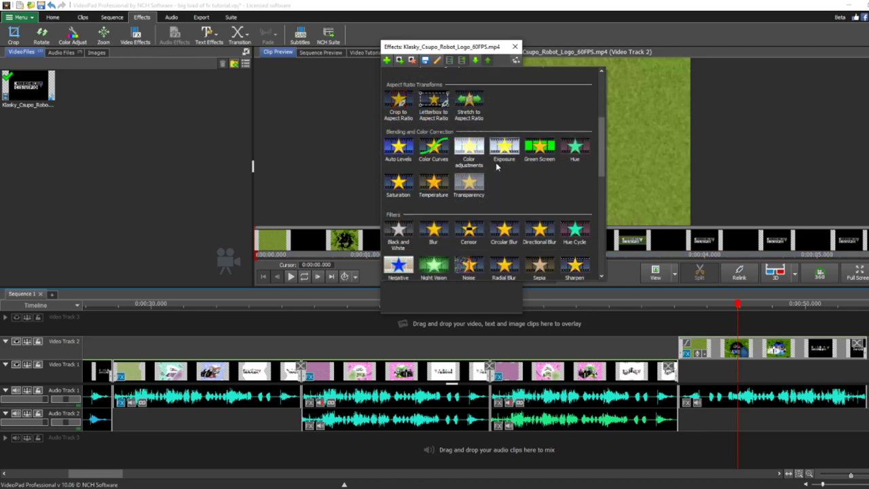
{"action": "scroll", "coordinate": [496, 167], "scroll_direction": "up", "scroll_amount": 2}
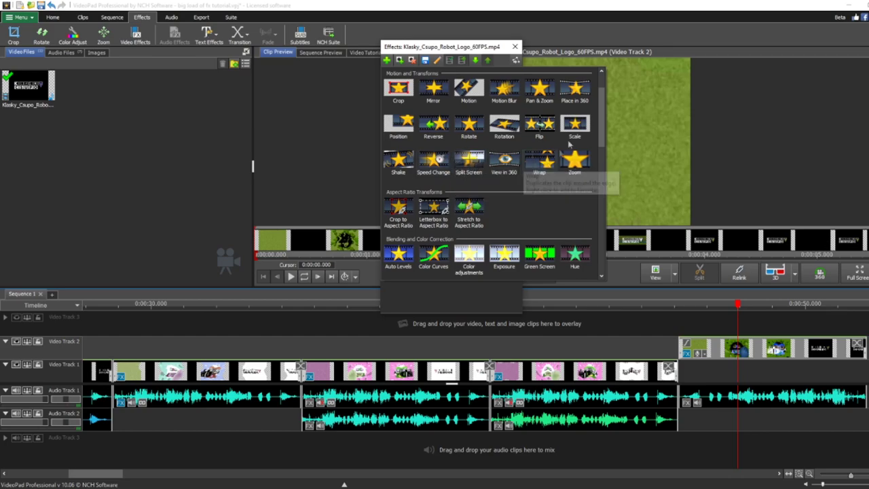
{"action": "scroll", "coordinate": [599, 112], "scroll_direction": "up", "scroll_amount": 1}
{"action": "left_click", "coordinate": [437, 100]}
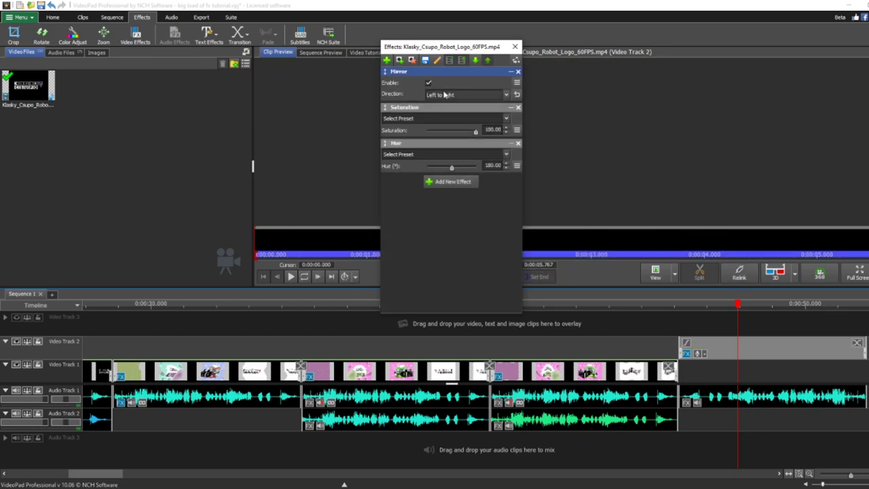
{"action": "left_click", "coordinate": [475, 95]}
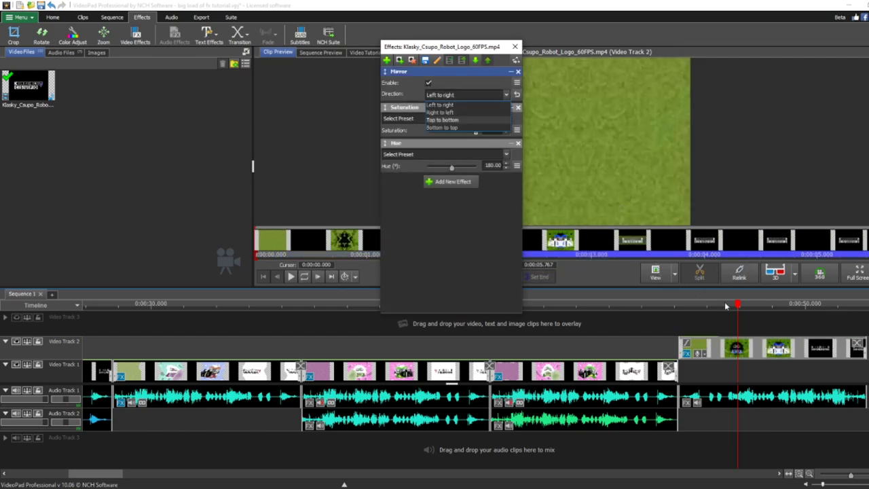
{"action": "left_click", "coordinate": [733, 304]}
{"action": "left_click", "coordinate": [471, 95]}
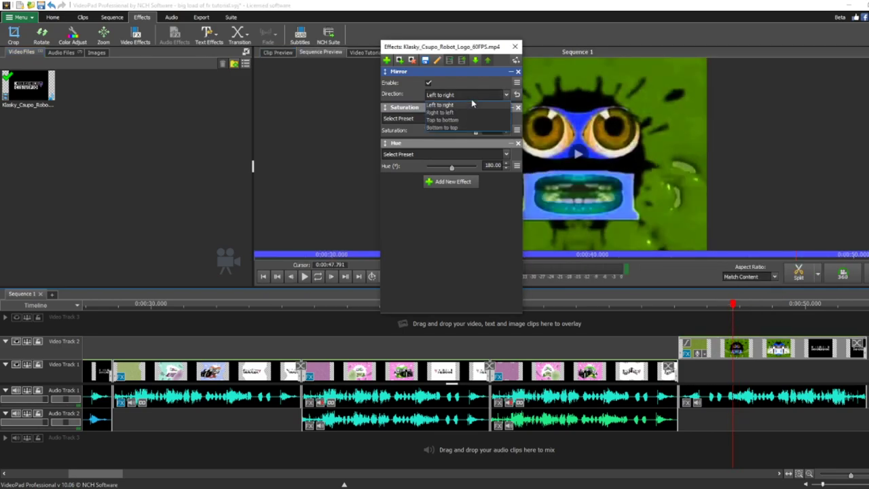
{"action": "left_click", "coordinate": [466, 112]}
Add a Negative effect to the Video Track 2 clip and play back the result in the sequence
{"action": "left_click", "coordinate": [387, 60]}
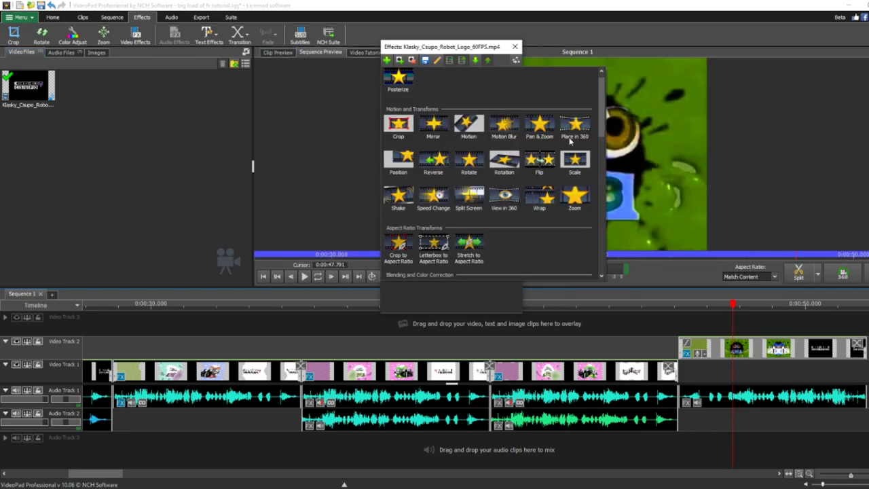
{"action": "scroll", "coordinate": [546, 198], "scroll_direction": "down", "scroll_amount": 5}
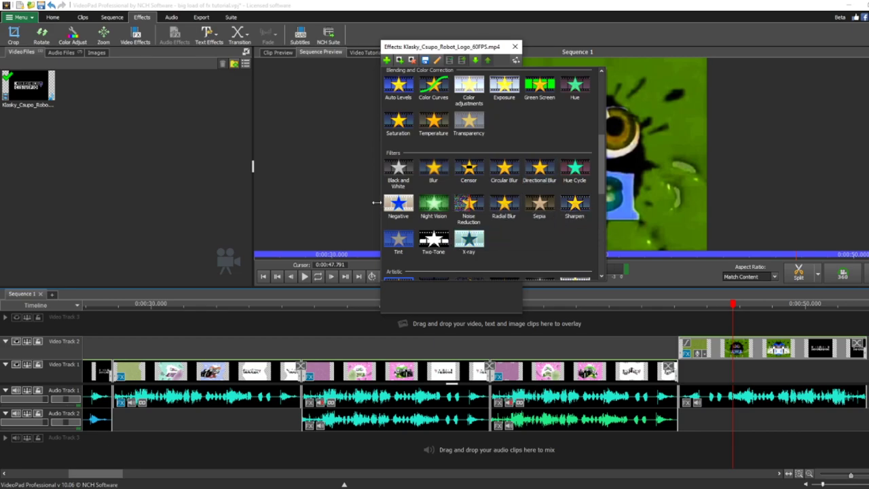
{"action": "left_click", "coordinate": [392, 207]}
{"action": "left_click", "coordinate": [514, 47]}
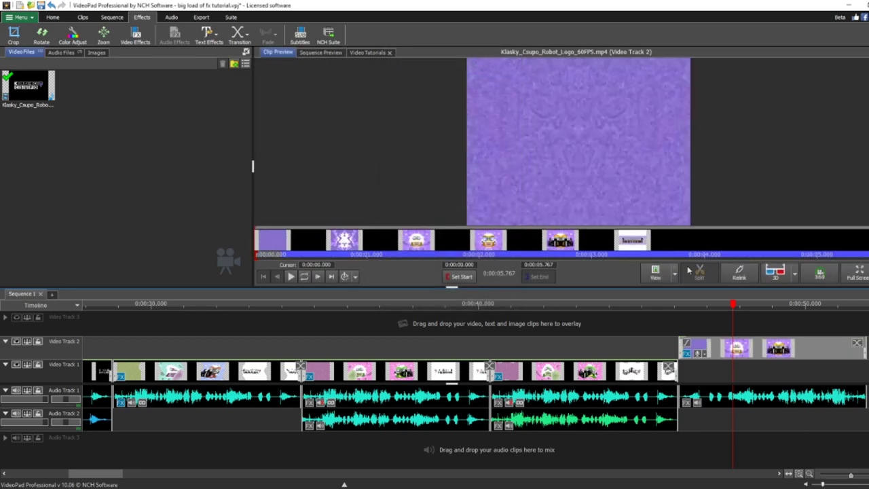
{"action": "left_click", "coordinate": [742, 304]}
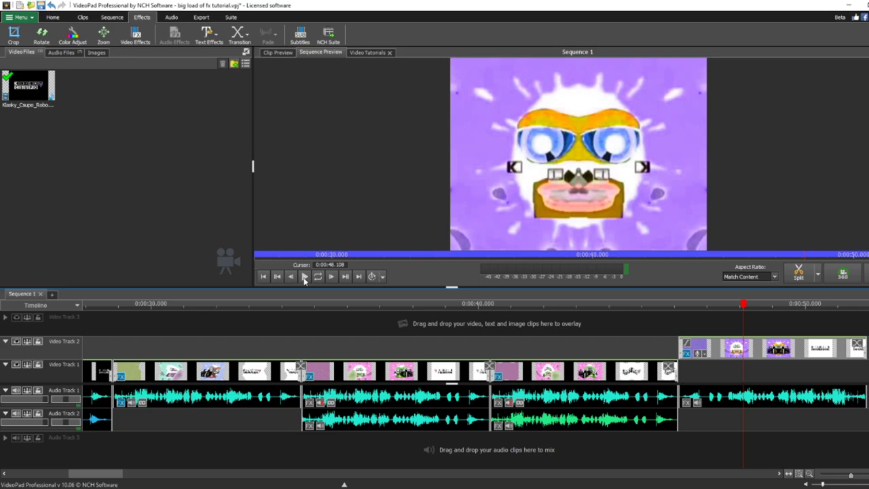
{"action": "left_click", "coordinate": [304, 276]}
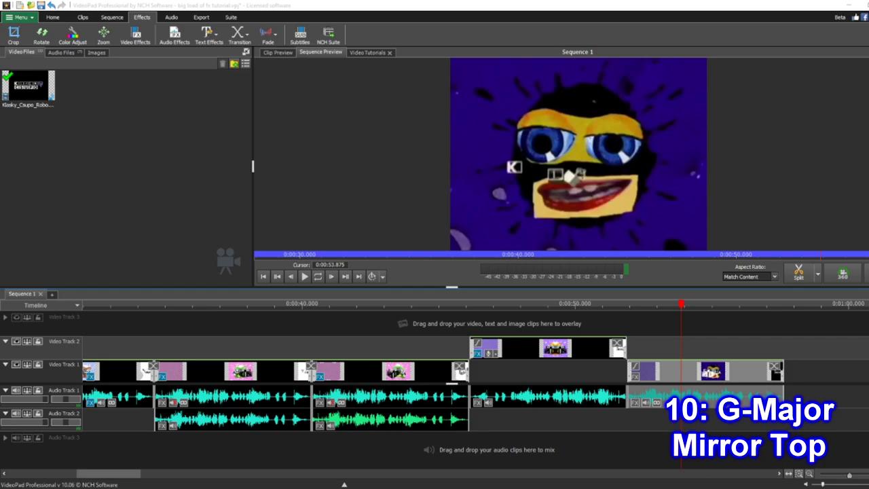
Set the speed of the last clip on Video Track 1 to 200%, keeping the audio pitch unchanged
{"action": "right_click", "coordinate": [701, 371]}
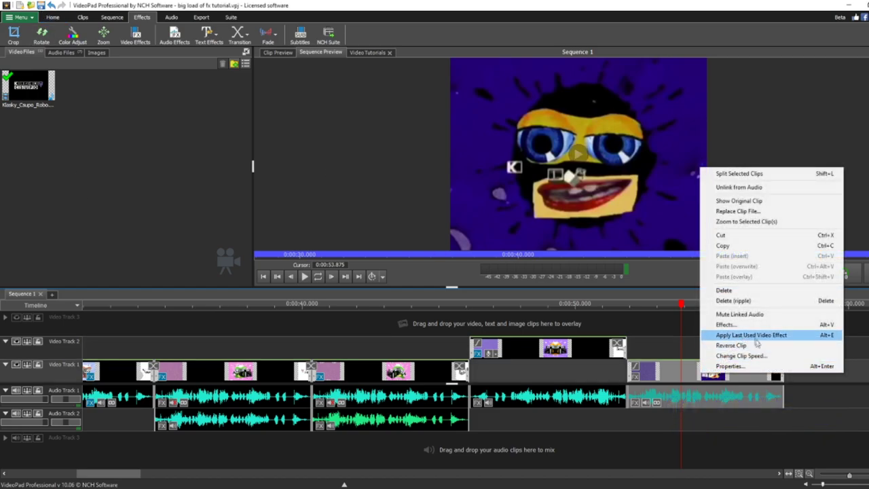
{"action": "left_click", "coordinate": [739, 355]}
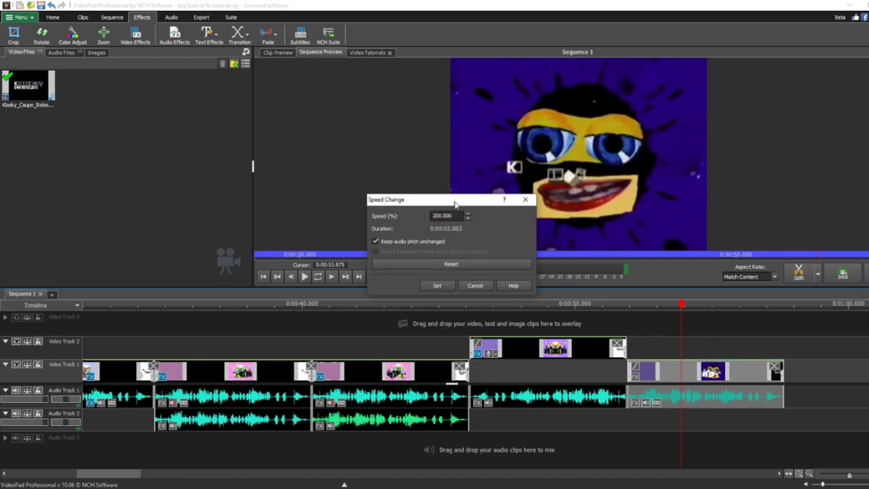
{"action": "left_click", "coordinate": [438, 286]}
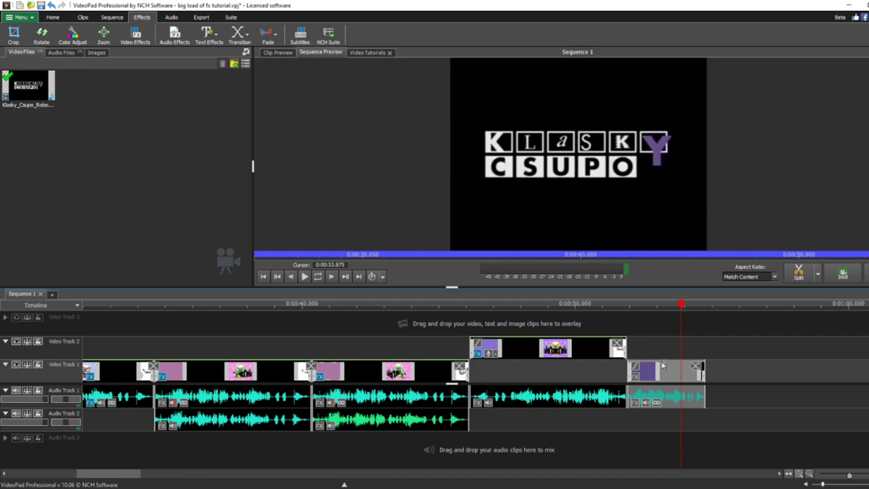
Add a Negative video effect to the sped-up clip at the end of Video Track 1
{"action": "left_click", "coordinate": [659, 304]}
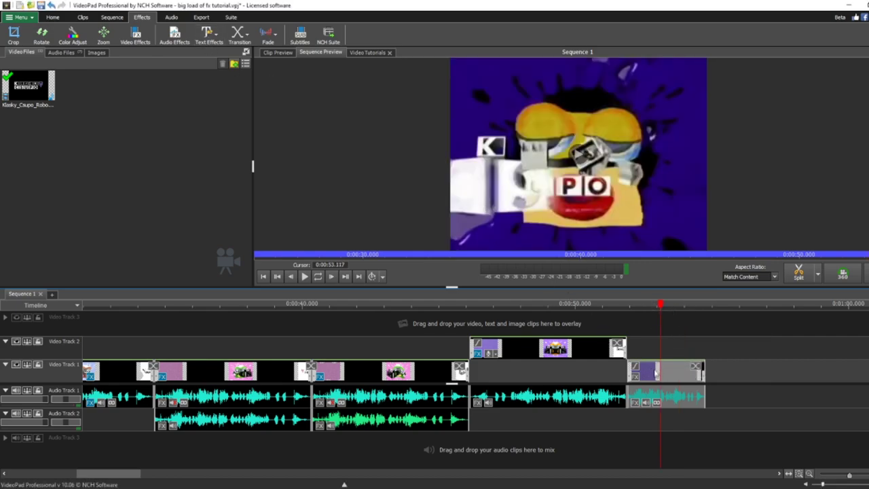
{"action": "left_click", "coordinate": [135, 34]}
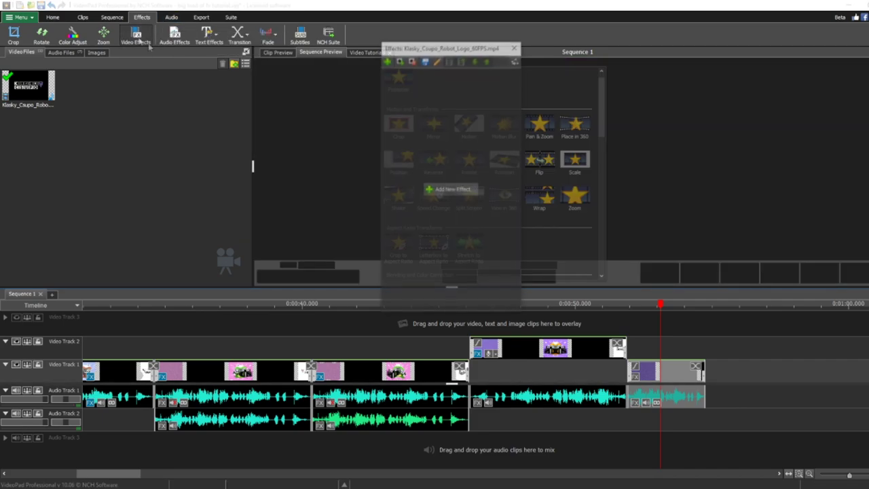
{"action": "scroll", "coordinate": [475, 210], "scroll_direction": "down", "scroll_amount": 5}
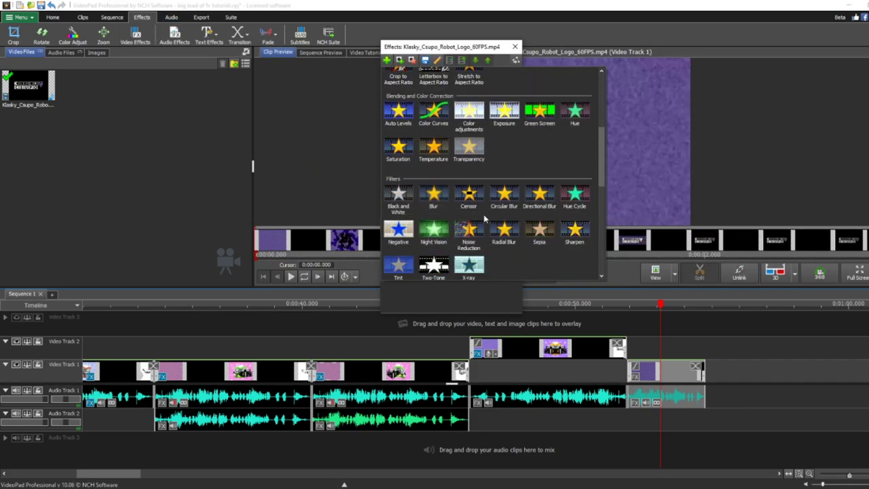
{"action": "left_click", "coordinate": [399, 195]}
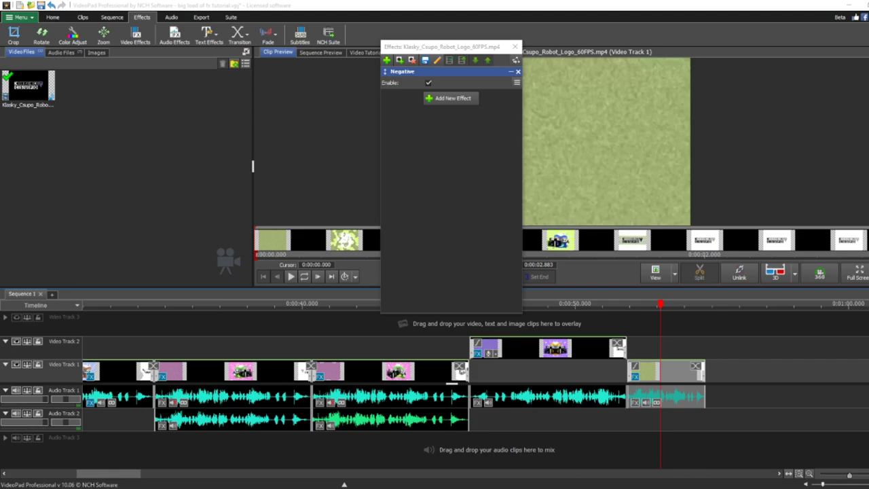
Add two Mirror effects to the sped-up clip, one left to right and one top to bottom, and play back the result
{"action": "left_click", "coordinate": [386, 61]}
{"action": "scroll", "coordinate": [441, 136], "scroll_direction": "down", "scroll_amount": 3}
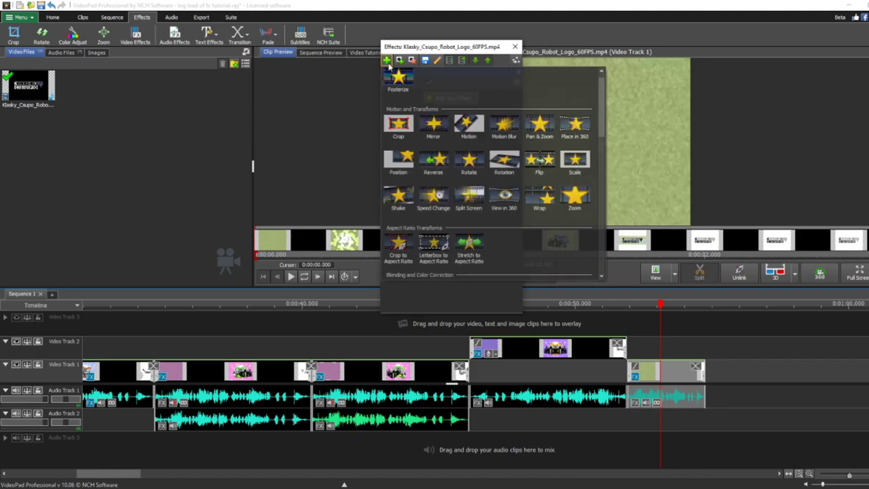
{"action": "left_click", "coordinate": [444, 129]}
{"action": "left_click", "coordinate": [386, 61]}
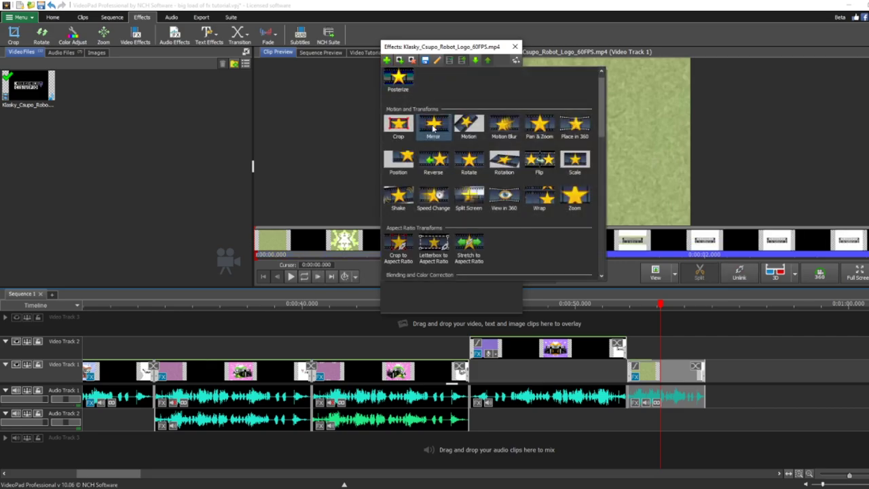
{"action": "left_click", "coordinate": [433, 129]}
{"action": "left_click", "coordinate": [456, 95]}
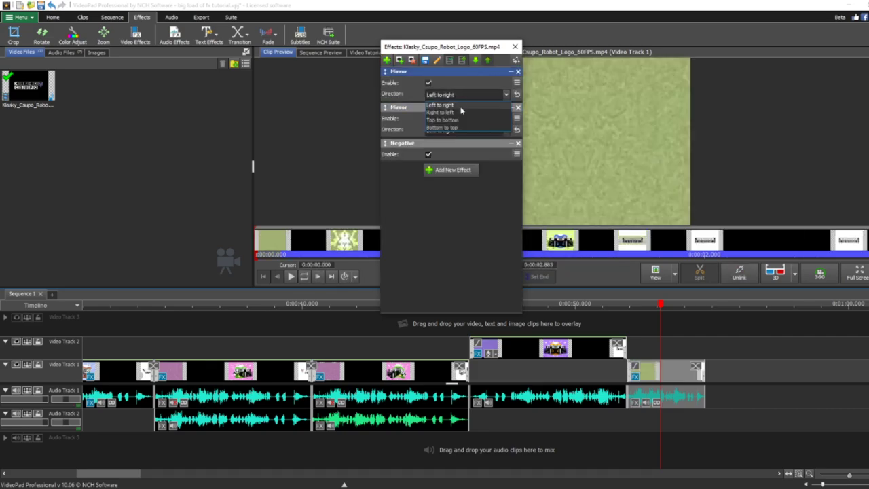
{"action": "left_click", "coordinate": [453, 120]}
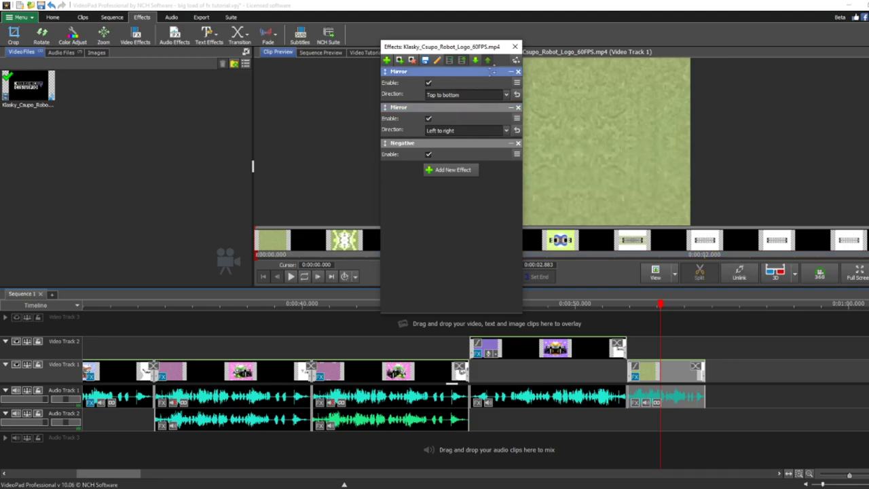
{"action": "left_click", "coordinate": [515, 46]}
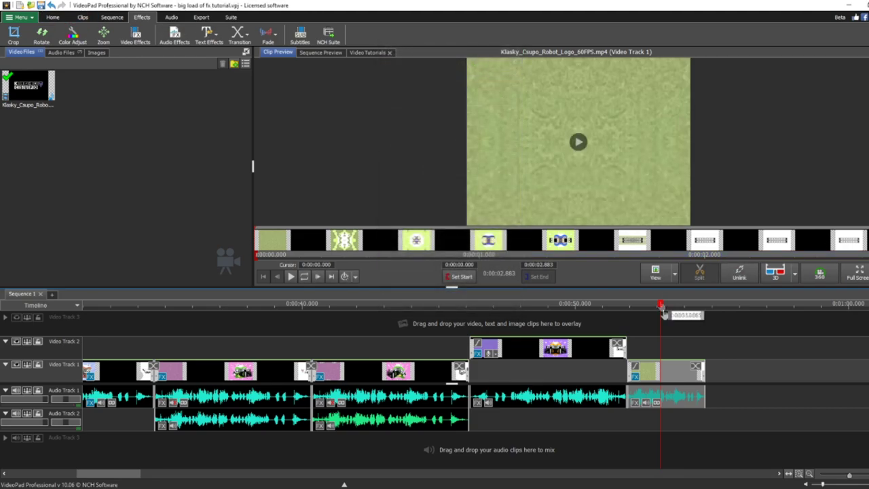
{"action": "left_click", "coordinate": [662, 308]}
{"action": "left_click", "coordinate": [304, 276]}
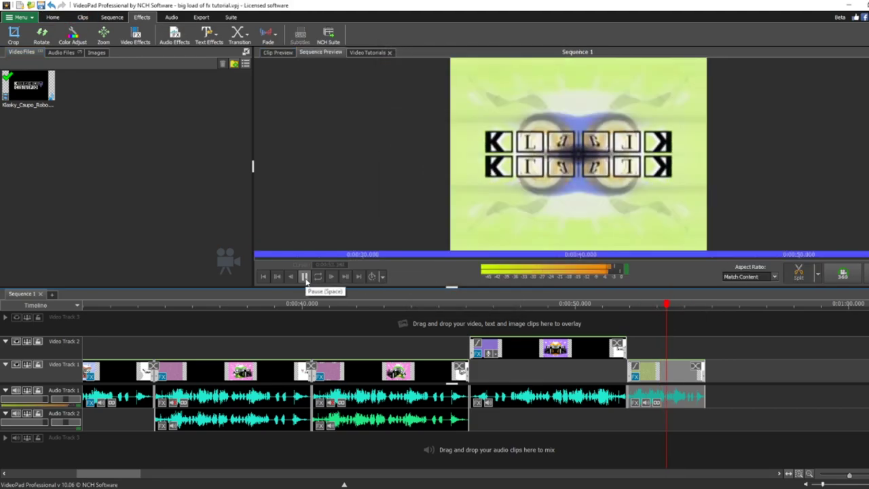
Place another copy of the Klasky Csupo robot logo video at the end of Video Track 1 and show its frame in the preview
{"action": "left_click_drag", "start_coordinate": [31, 88], "coordinate": [726, 371]}
{"action": "left_click_drag", "start_coordinate": [739, 311], "coordinate": [743, 311]}
{"action": "left_click", "coordinate": [754, 305]}
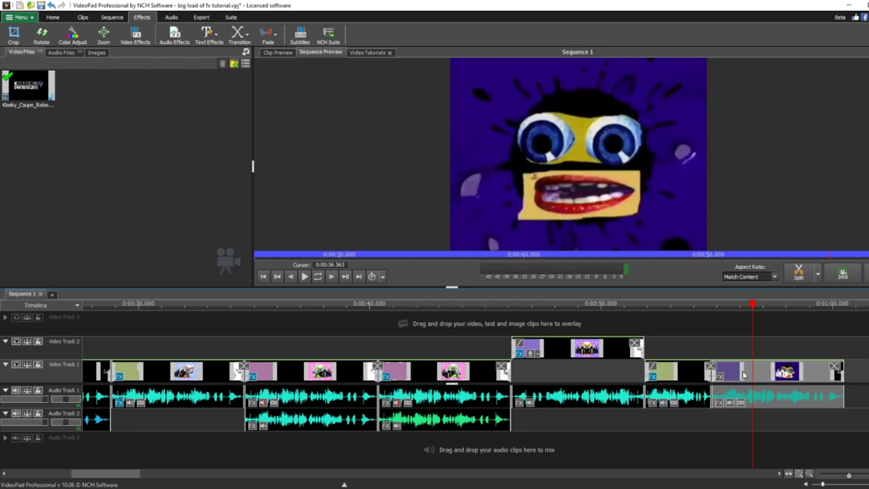
Set the speed of the last clip on Video Track 1 to 95%
{"action": "right_click", "coordinate": [742, 372]}
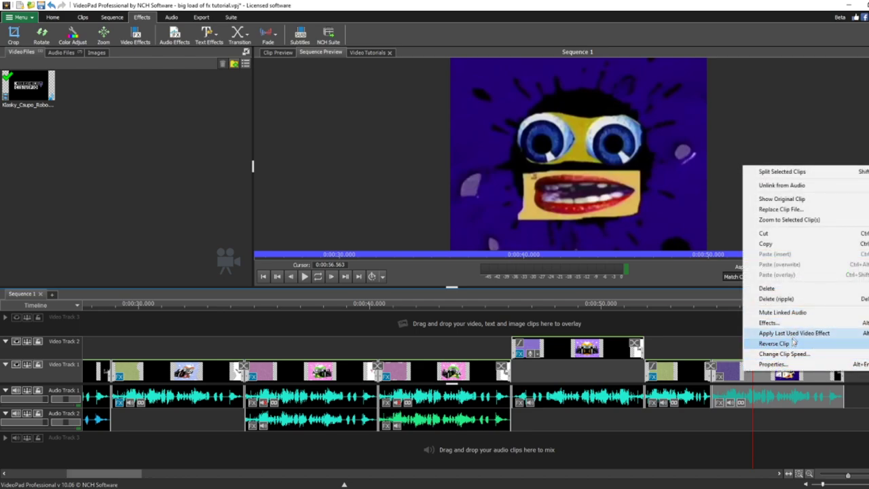
{"action": "left_click", "coordinate": [784, 353]}
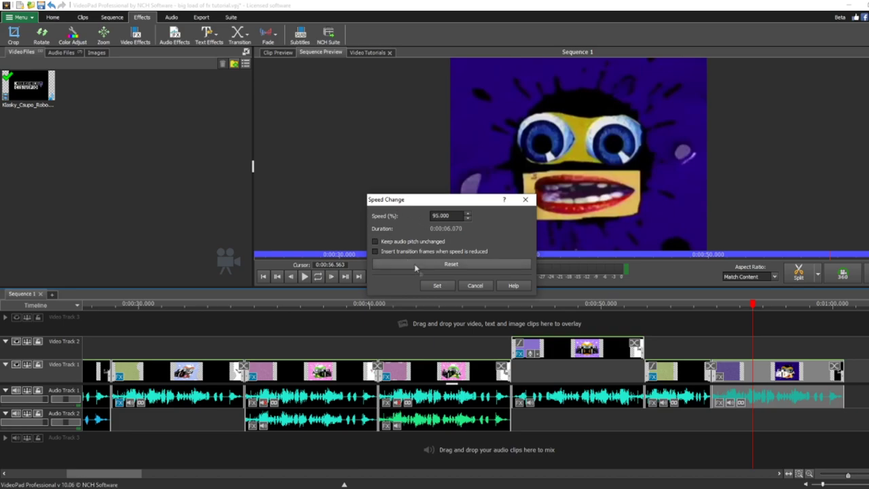
{"action": "left_click", "coordinate": [434, 285]}
Overlay another copy of the logo video on Video Track 2 above the slowed clip and scale it to a 0.51 ratio
{"action": "left_click_drag", "start_coordinate": [44, 102], "coordinate": [716, 355]}
{"action": "right_click", "coordinate": [740, 343]}
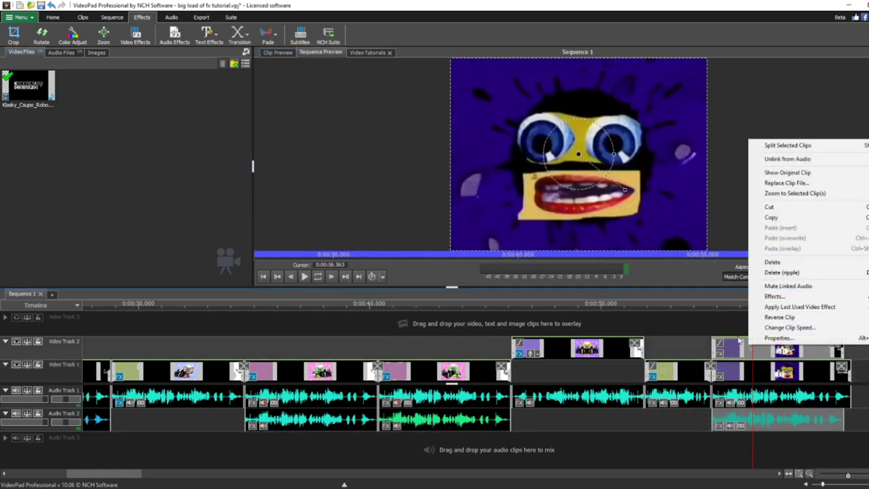
{"action": "left_click", "coordinate": [142, 45]}
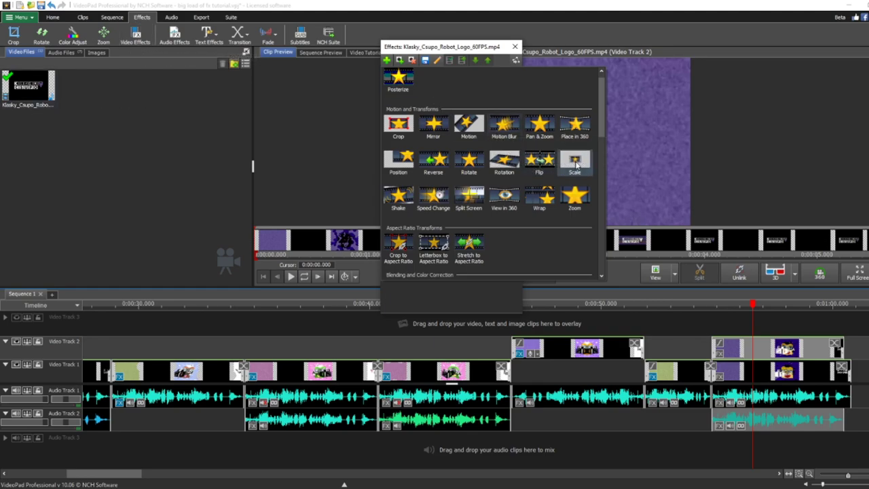
{"action": "left_click", "coordinate": [574, 158]}
{"action": "type", "text": "0.5"}
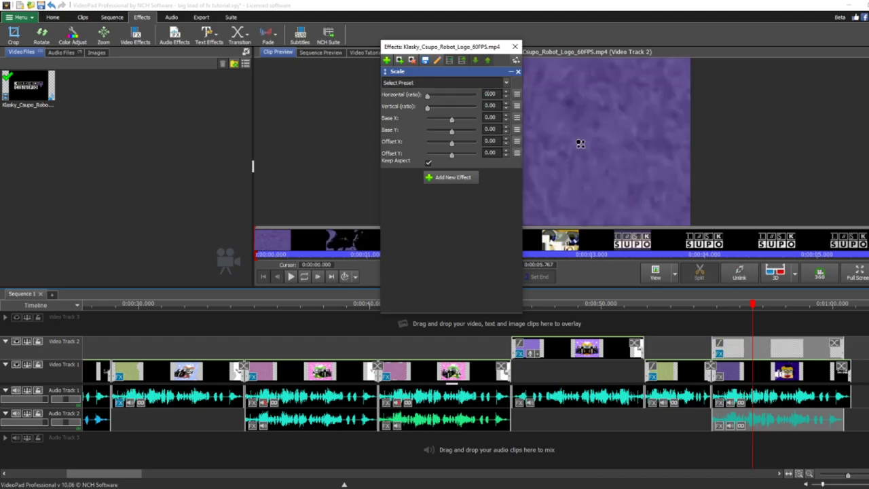
{"action": "type", "text": "0.6"}
{"action": "key", "text": "BackSpace"}
{"action": "key", "text": "BackSpace"}
{"action": "type", "text": "51"}
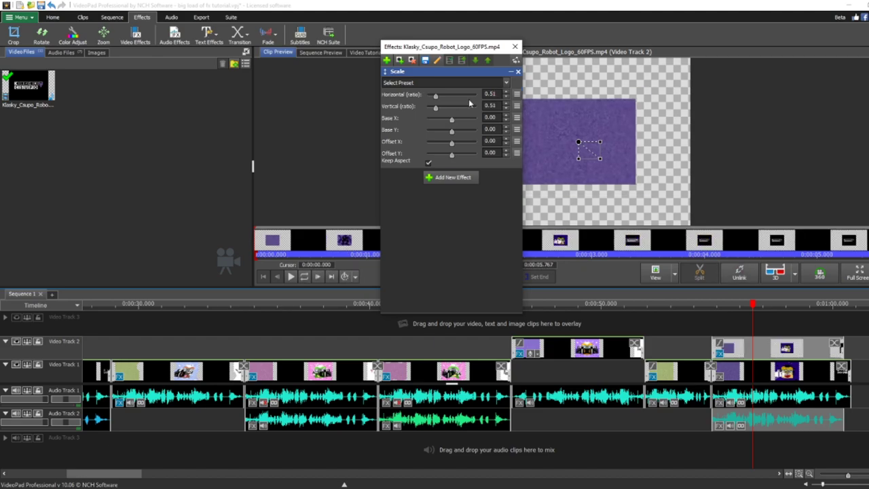
{"action": "left_click", "coordinate": [514, 47]}
Play back the section where the scaled overlay sits on top of the slowed clip
{"action": "left_click", "coordinate": [745, 305]}
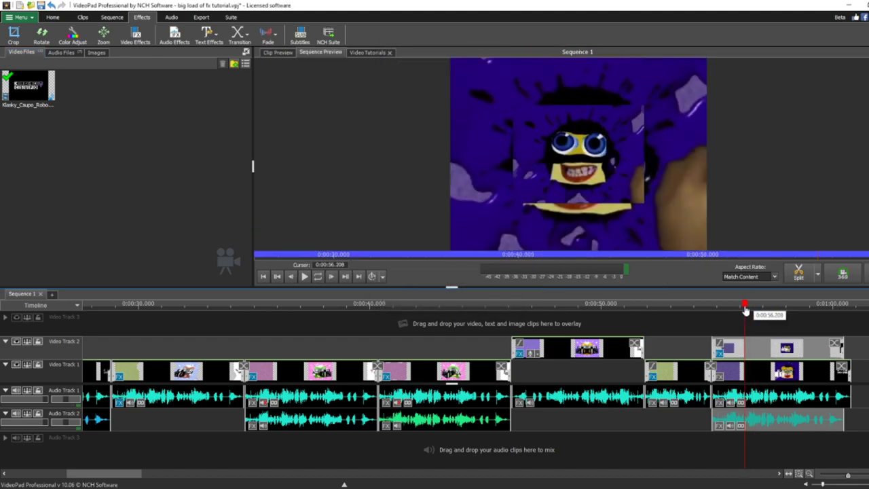
{"action": "left_click", "coordinate": [304, 276]}
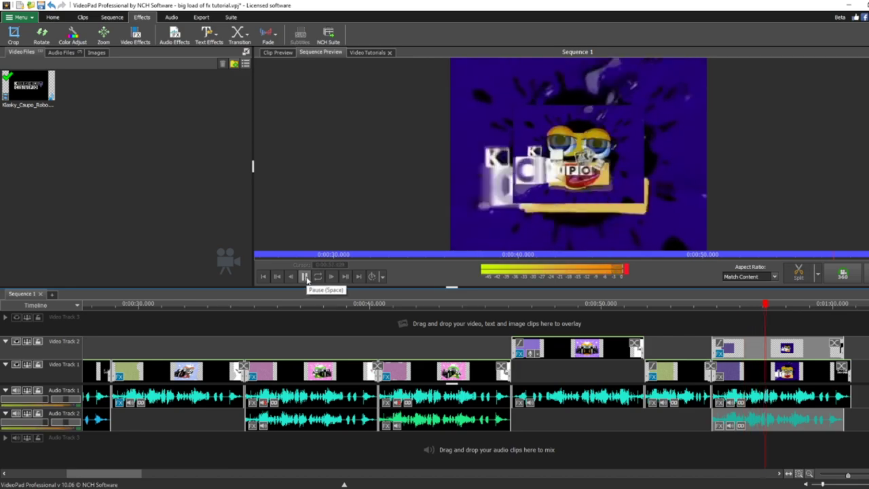
{"action": "left_click", "coordinate": [304, 277]}
Place another copy of the logo video at the end of Video Track 1 and add a Hue effect set to 230°
{"action": "left_click_drag", "start_coordinate": [27, 86], "coordinate": [806, 378]}
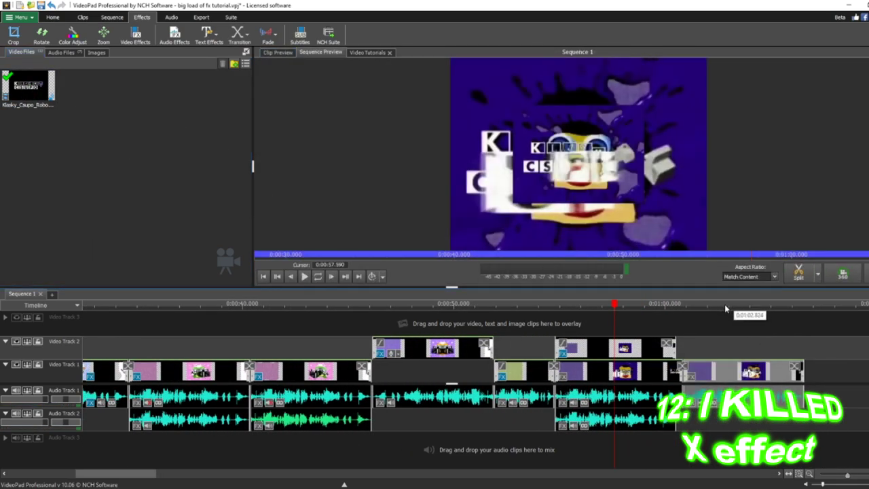
{"action": "left_click", "coordinate": [721, 304]}
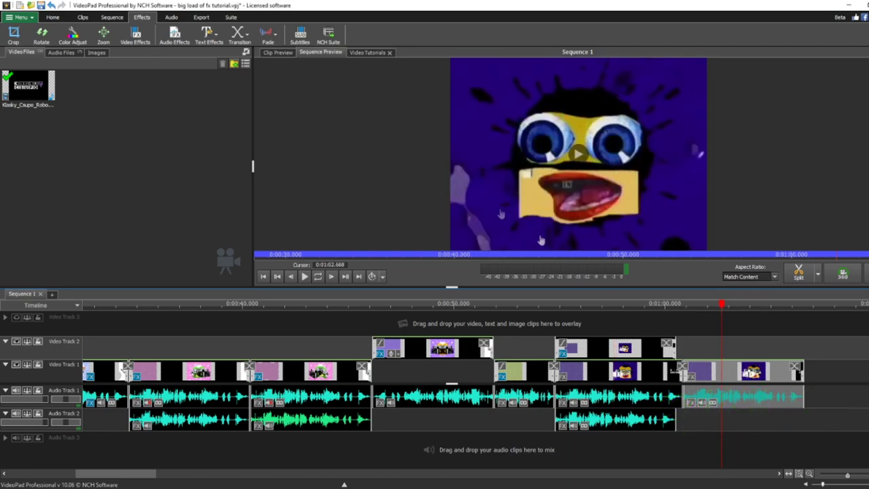
{"action": "left_click", "coordinate": [135, 34]}
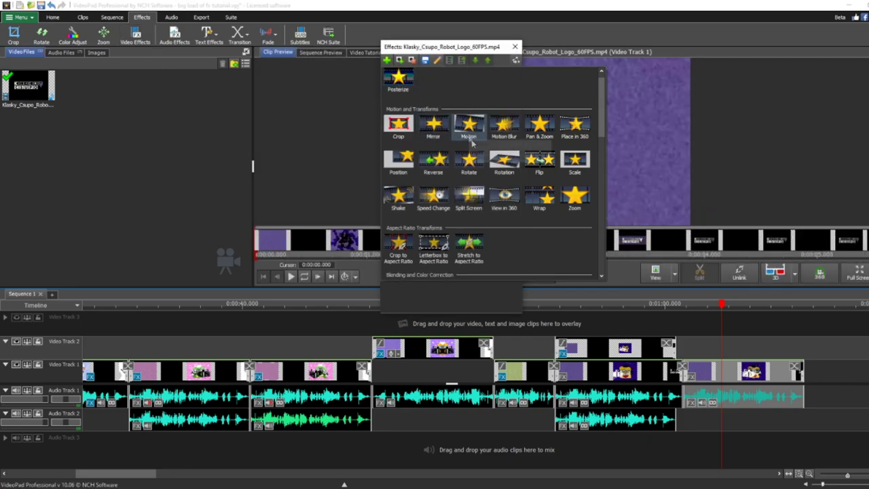
{"action": "scroll", "coordinate": [516, 199], "scroll_direction": "down", "scroll_amount": 1}
{"action": "left_click", "coordinate": [574, 186]}
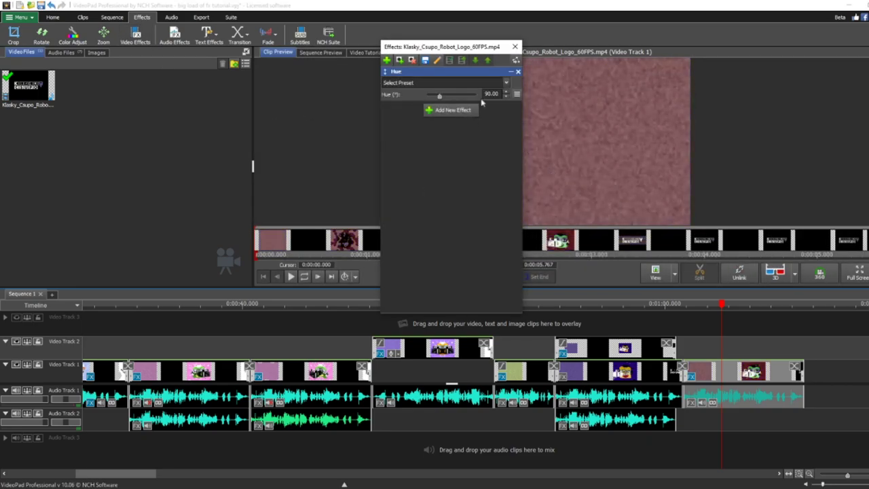
{"action": "scroll", "coordinate": [503, 86], "scroll_direction": "down", "scroll_amount": 3}
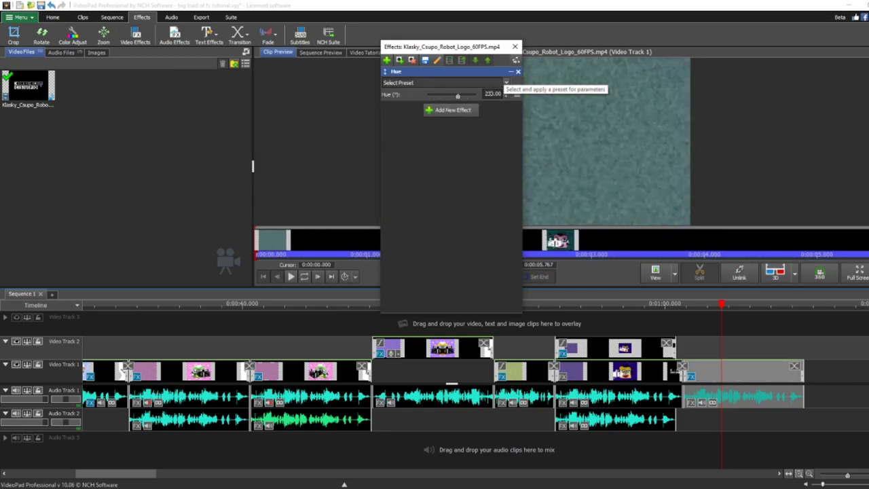
Add a Fisheye effect to the hue-shifted clip and show its frame in the sequence preview
{"action": "left_click", "coordinate": [386, 60]}
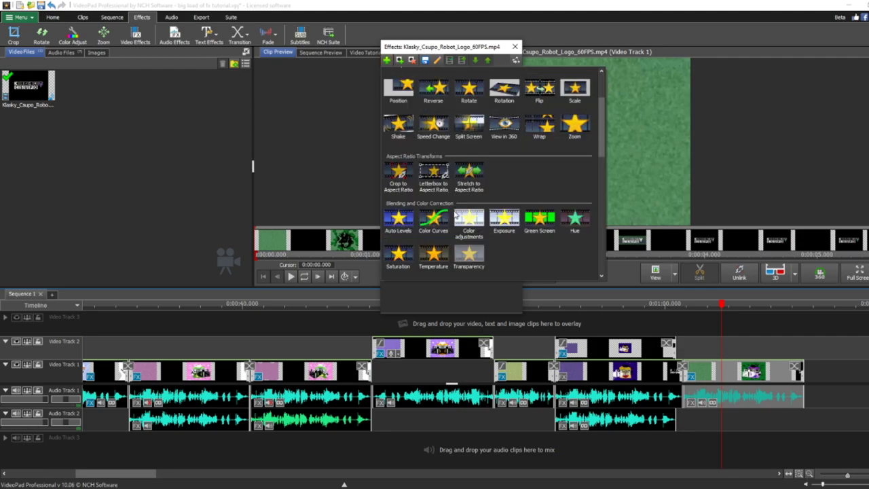
{"action": "scroll", "coordinate": [457, 216], "scroll_direction": "down", "scroll_amount": 6}
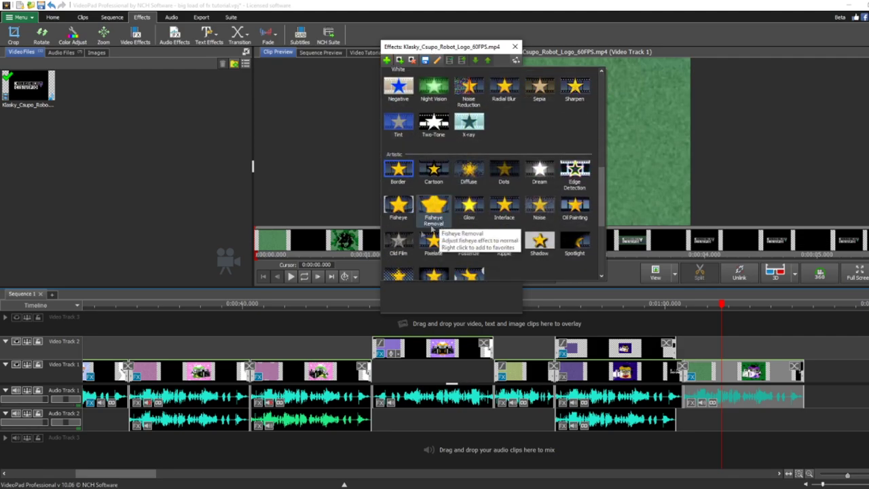
{"action": "left_click", "coordinate": [401, 207]}
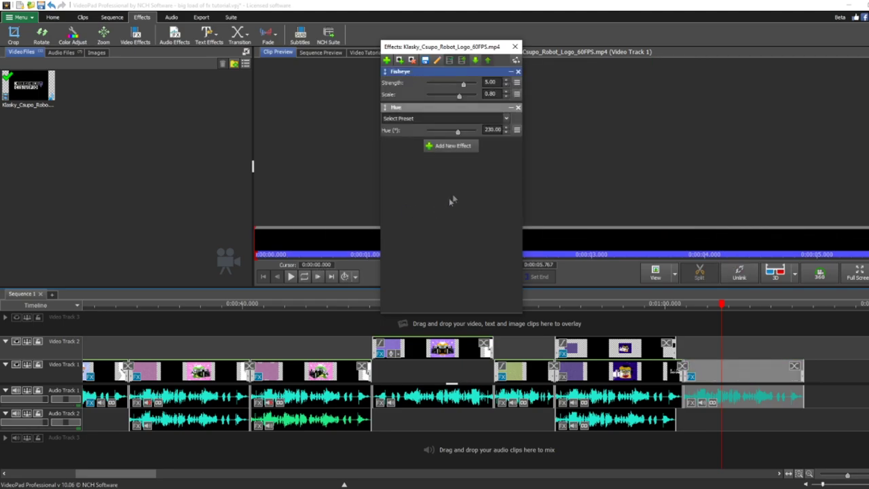
{"action": "left_click", "coordinate": [515, 47]}
{"action": "left_click", "coordinate": [729, 304]}
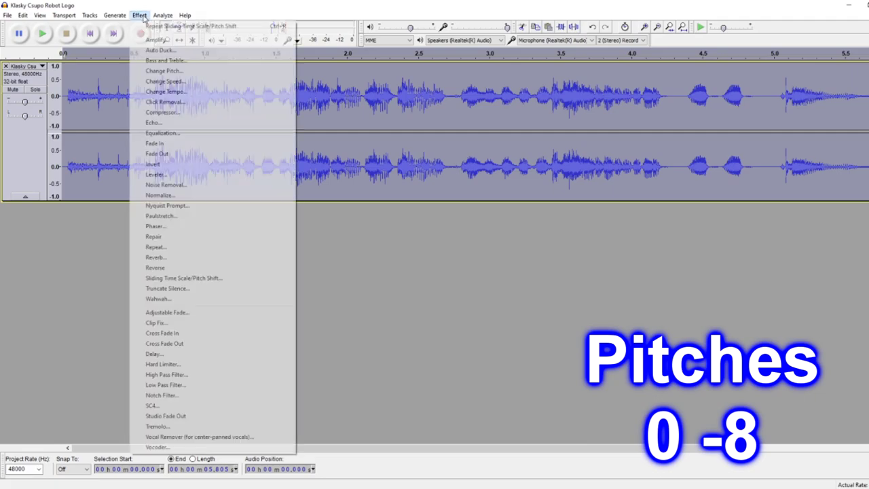
In Audacity, apply Sliding Time Scale/Pitch Shift to the Klasky Csupo audio with a pitch shift of -8 semitones
{"action": "left_click", "coordinate": [166, 277]}
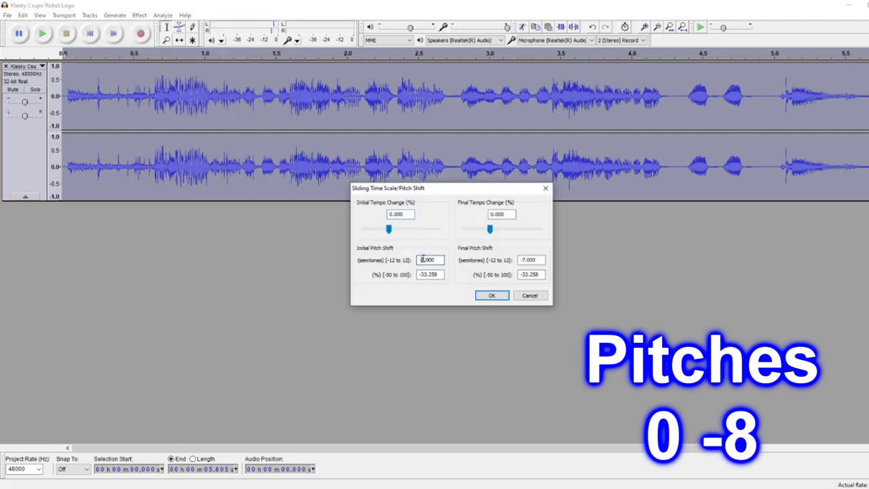
{"action": "key", "text": "BackSpace"}
{"action": "type", "text": "8"}
{"action": "left_click", "coordinate": [485, 294]}
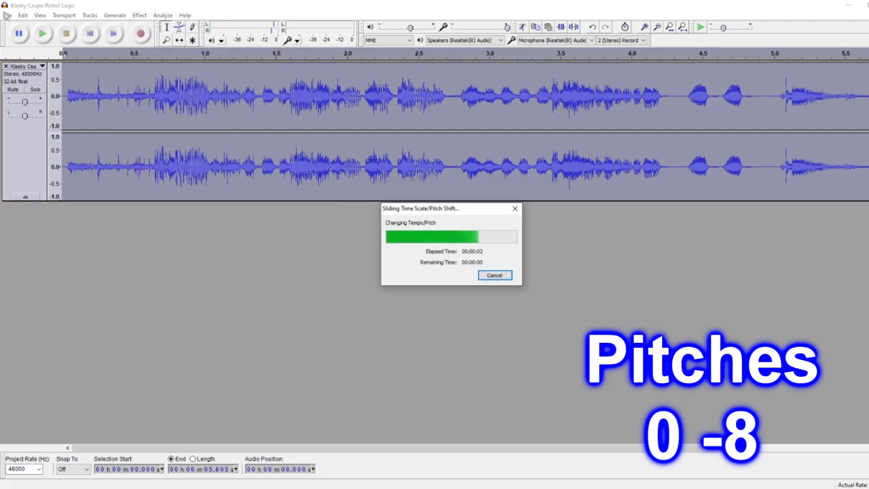
Export the pitch-shifted audio as a 16-bit PCM WAV file named "I KILLED KLASKY"
{"action": "left_click", "coordinate": [6, 16]}
{"action": "left_click", "coordinate": [37, 142]}
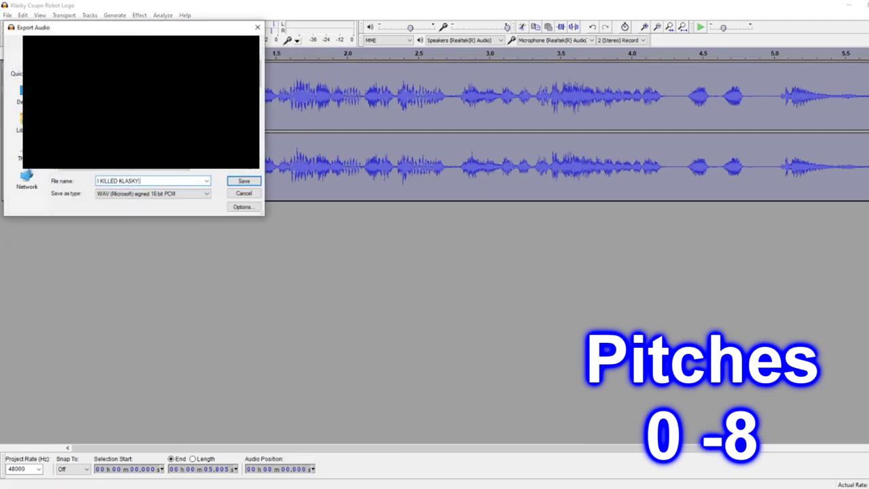
{"action": "type", "text": "I KILLED KLASKY"}
{"action": "key", "text": "Return"}
{"action": "left_click", "coordinate": [227, 219]}
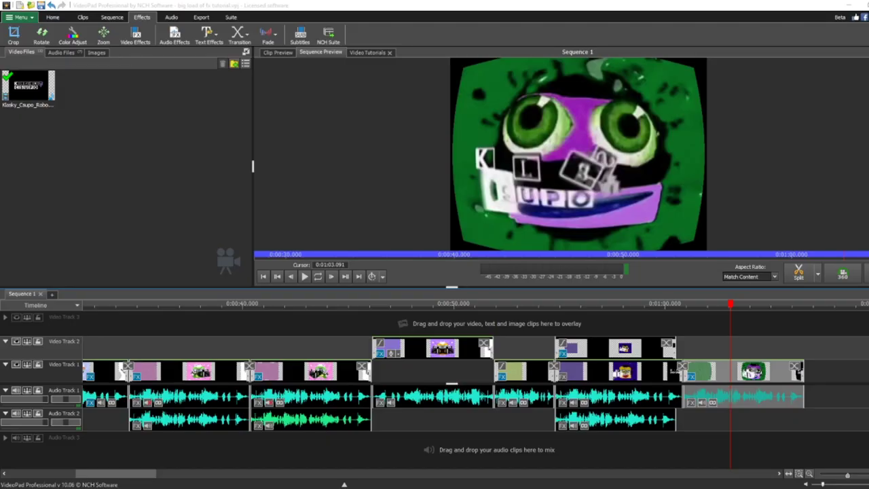
Back in VideoPad, place the exported pitched audio on Audio Track 2 beneath the green fisheye clip and mute that clip's Audio Track 1 sound
{"action": "left_click_drag", "start_coordinate": [224, 307], "coordinate": [705, 419]}
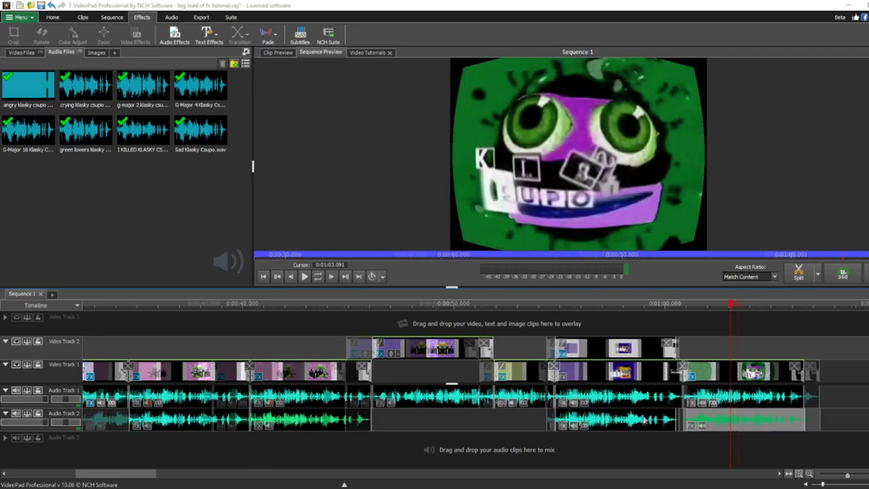
{"action": "scroll", "coordinate": [645, 418], "scroll_direction": "up", "scroll_amount": 1}
{"action": "right_click", "coordinate": [752, 398]}
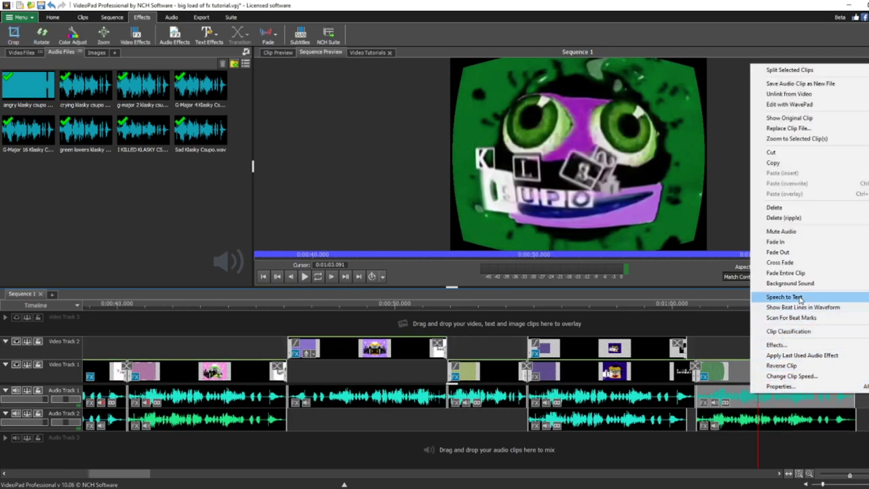
{"action": "left_click", "coordinate": [799, 232]}
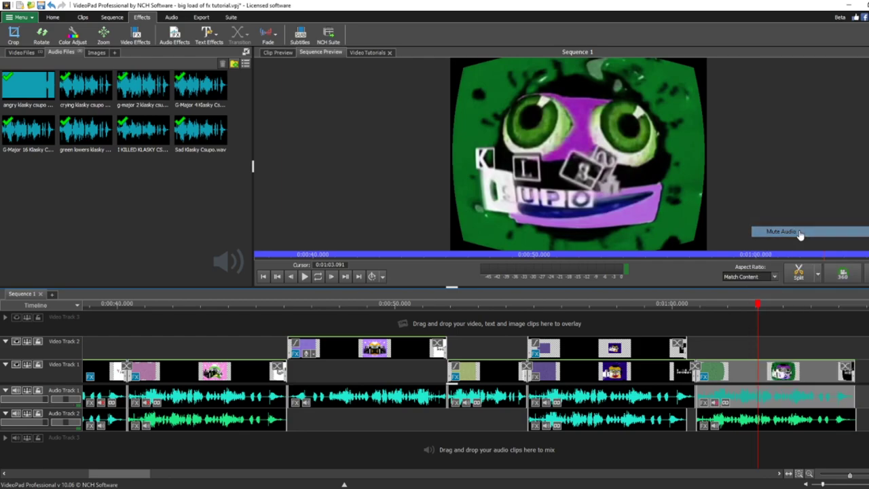
Trim the end of the pitched audio to match the fisheye clip's end, and play back the result
{"action": "left_click", "coordinate": [852, 418]}
{"action": "left_click_drag", "start_coordinate": [853, 417], "coordinate": [854, 417]}
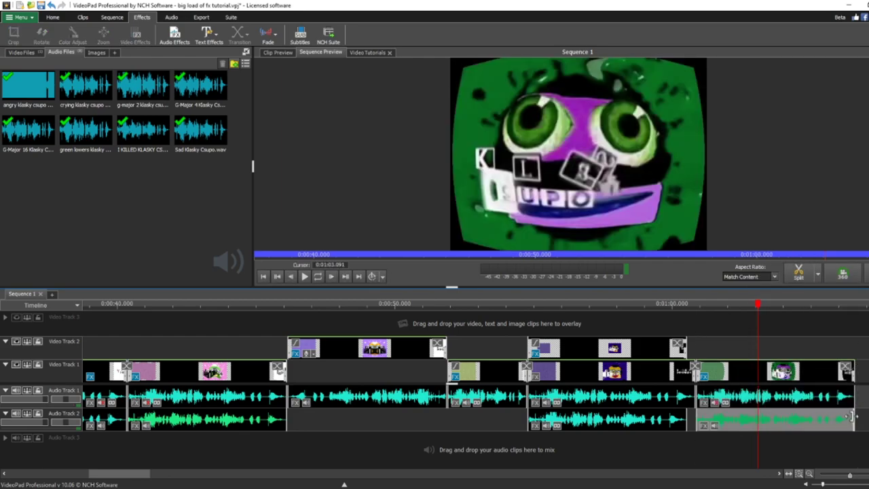
{"action": "left_click", "coordinate": [304, 275]}
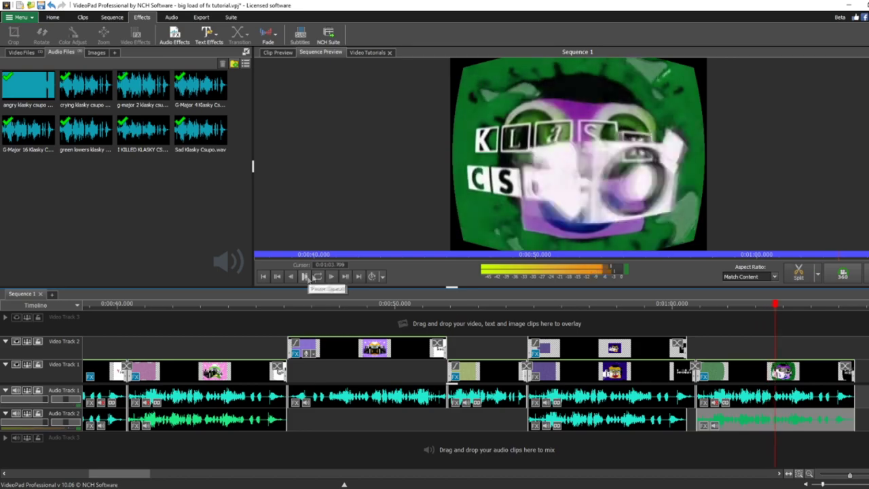
{"action": "scroll", "coordinate": [710, 415], "scroll_direction": "down", "scroll_amount": 2}
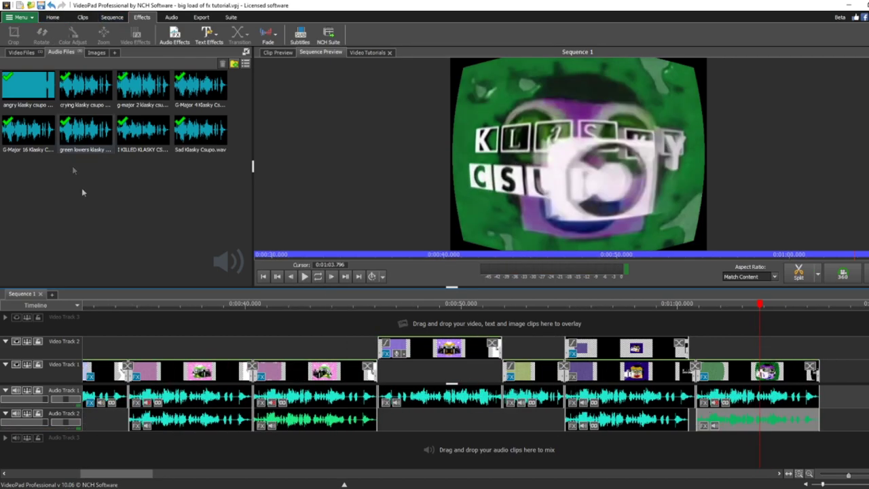
Place a fresh copy of the logo video after the fisheye clip on Video Track 1 and show its frame in the preview
{"action": "left_click", "coordinate": [21, 52]}
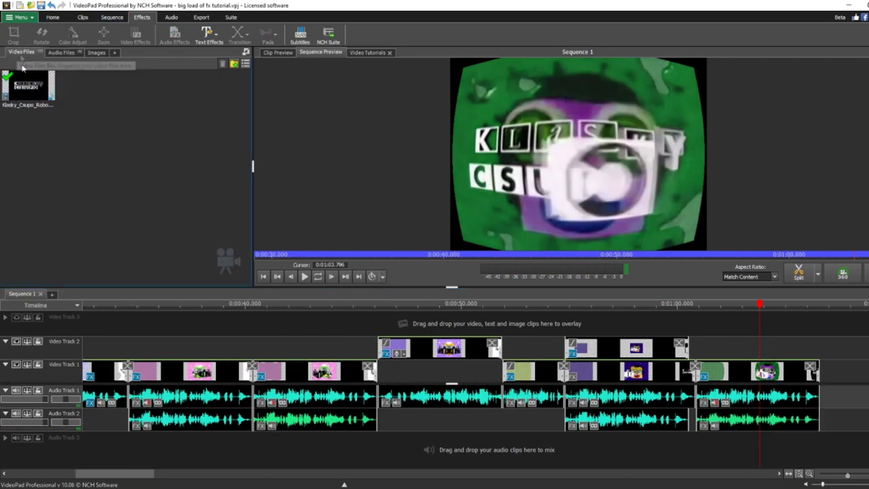
{"action": "left_click_drag", "start_coordinate": [27, 85], "coordinate": [827, 377]}
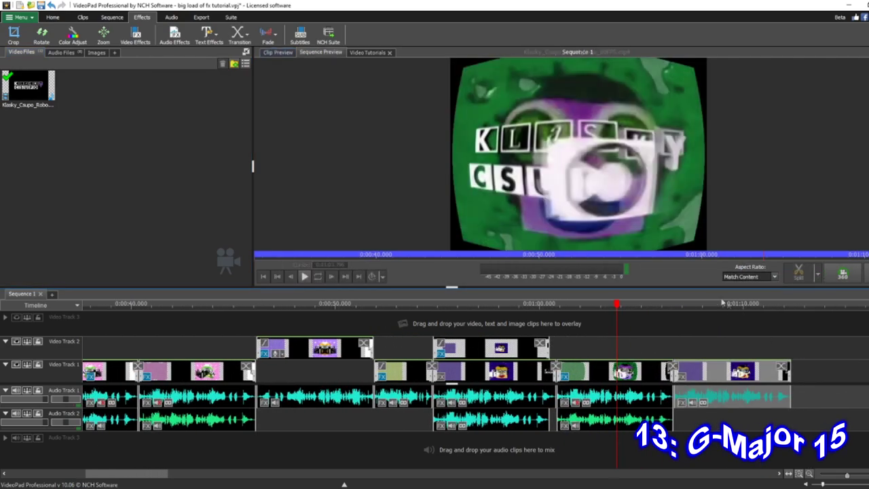
{"action": "left_click", "coordinate": [711, 303]}
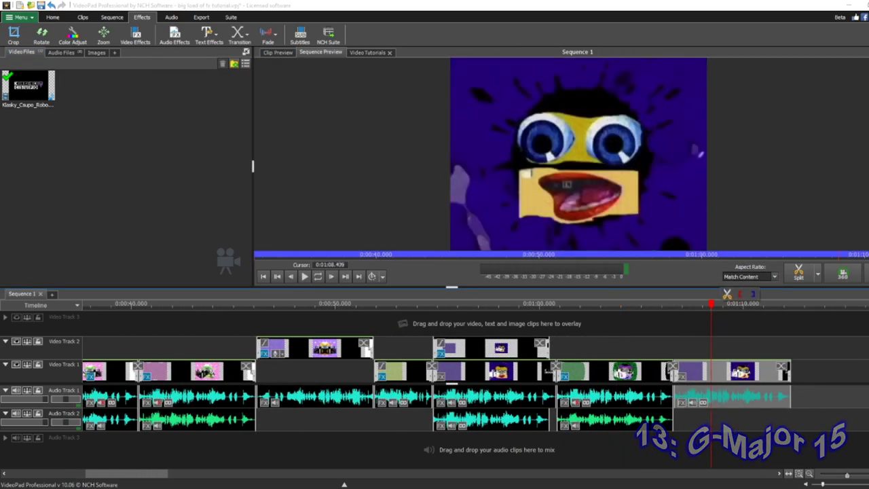
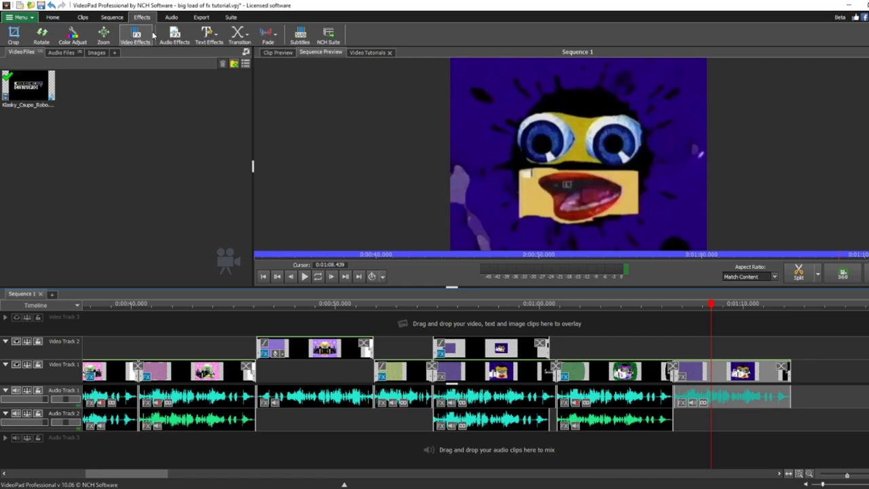
Add a Waves effect to the newest clip with H Waves 5, H Amplitude 3, V Amplitude 0 and Speed -5
{"action": "left_click", "coordinate": [136, 35]}
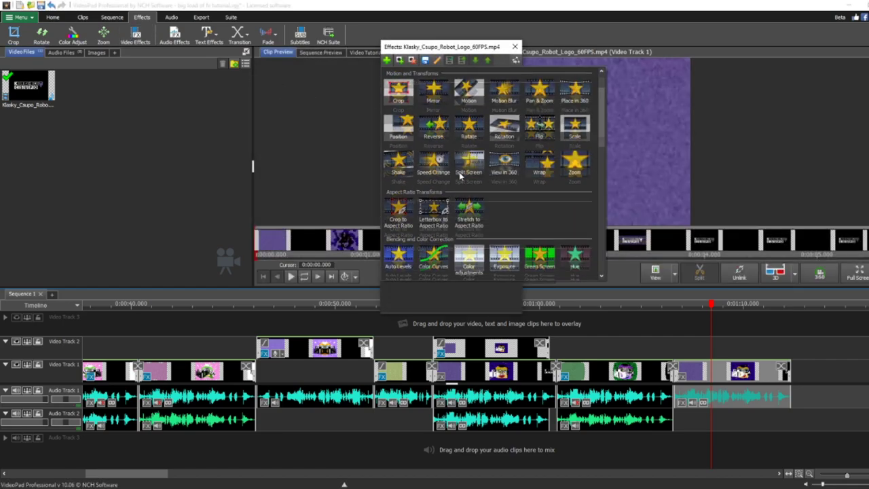
{"action": "scroll", "coordinate": [461, 176], "scroll_direction": "down", "scroll_amount": 10}
{"action": "left_click", "coordinate": [475, 156]}
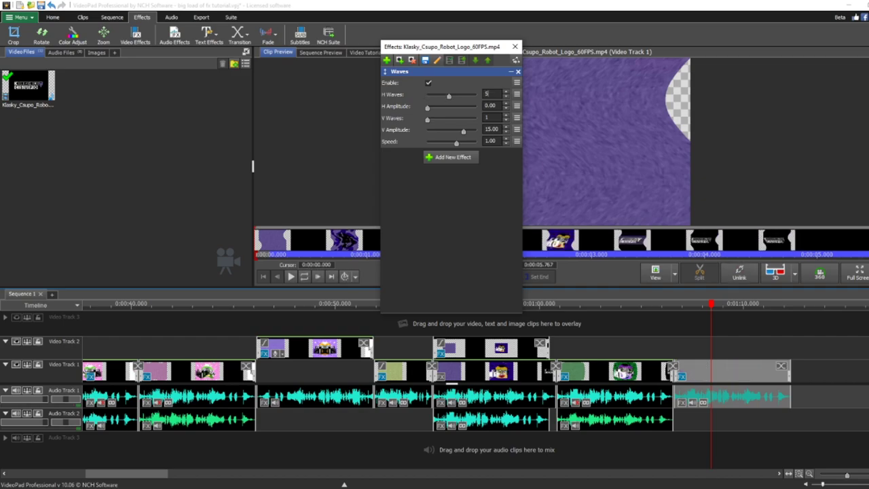
{"action": "left_click_drag", "start_coordinate": [464, 131], "coordinate": [416, 143]}
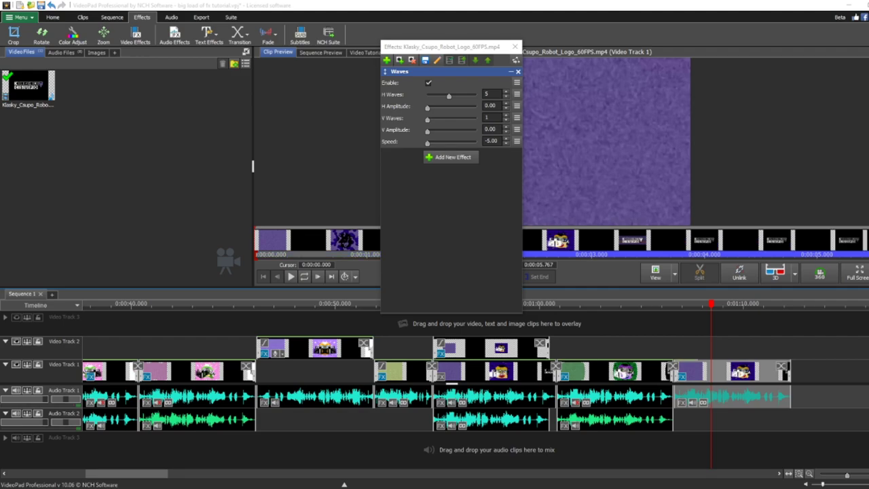
{"action": "left_click_drag", "start_coordinate": [499, 105], "coordinate": [482, 105]}
{"action": "type", "text": "3"}
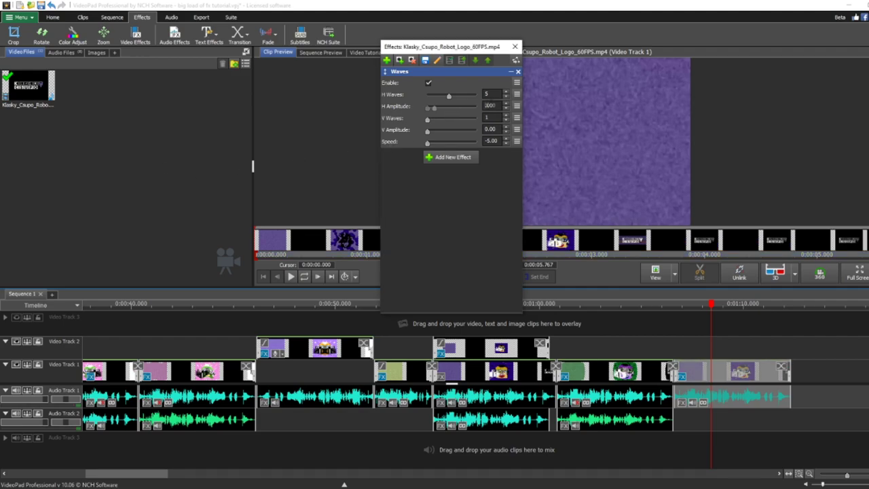
Change the newest clip's Waves effect to H Amplitude 3.2 and Speed 0
{"action": "type", "text": ".2"}
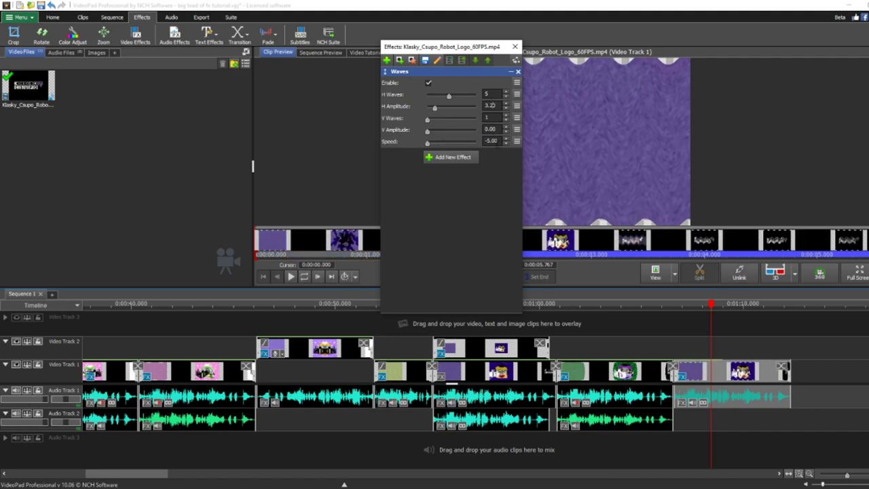
{"action": "key", "text": "BackSpace"}
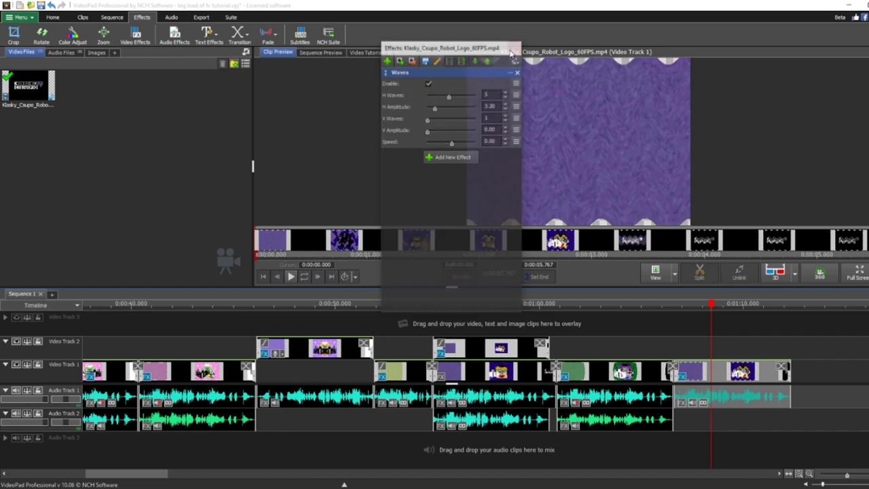
{"action": "left_click", "coordinate": [515, 47]}
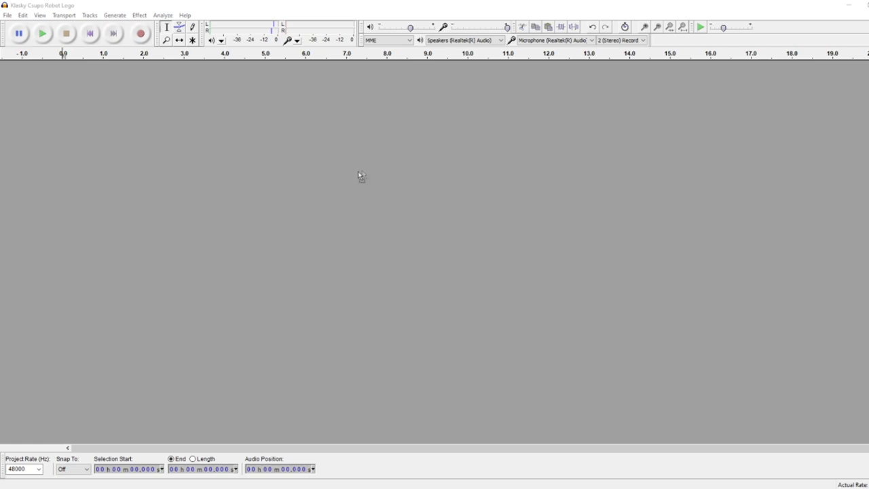
In Audacity, duplicate the logo audio track and apply Sliding Time Scale/Pitch Shift to the copy, from -5 to 5 semitones
{"action": "left_click", "coordinate": [138, 15]}
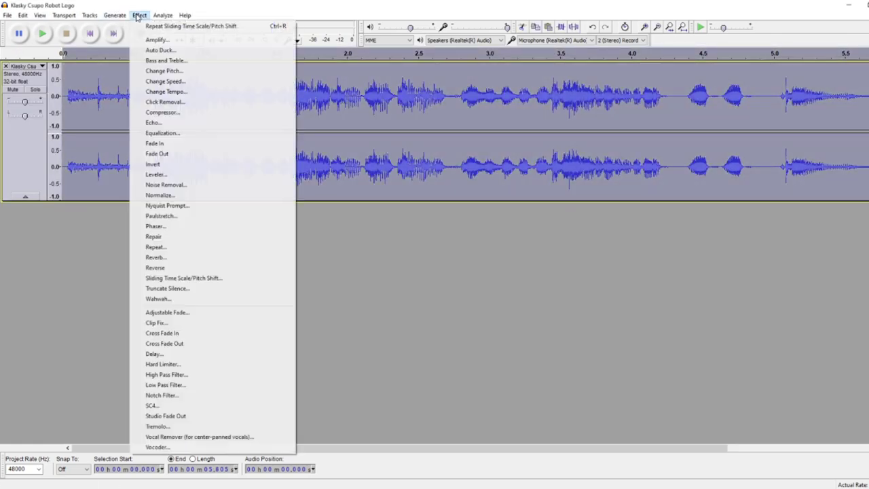
{"action": "mouse_move", "coordinate": [115, 14]}
{"action": "key", "text": "Escape"}
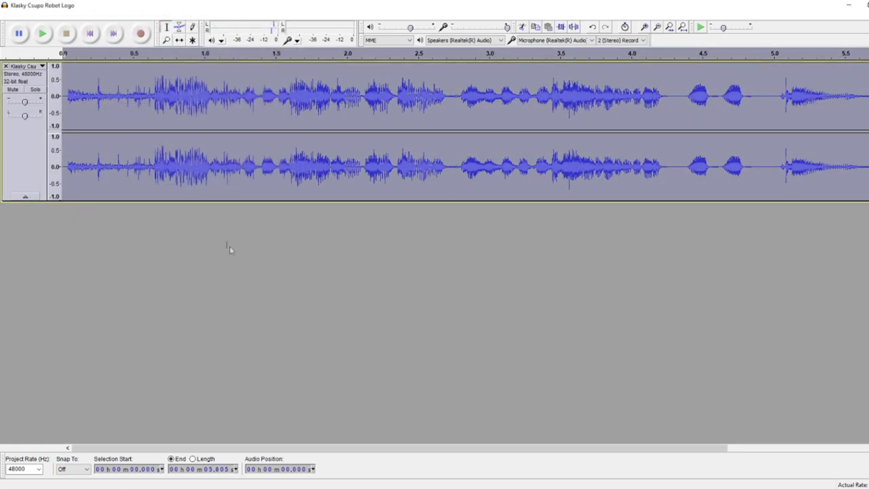
{"action": "key", "text": "ctrl+d"}
{"action": "left_click", "coordinate": [139, 15]}
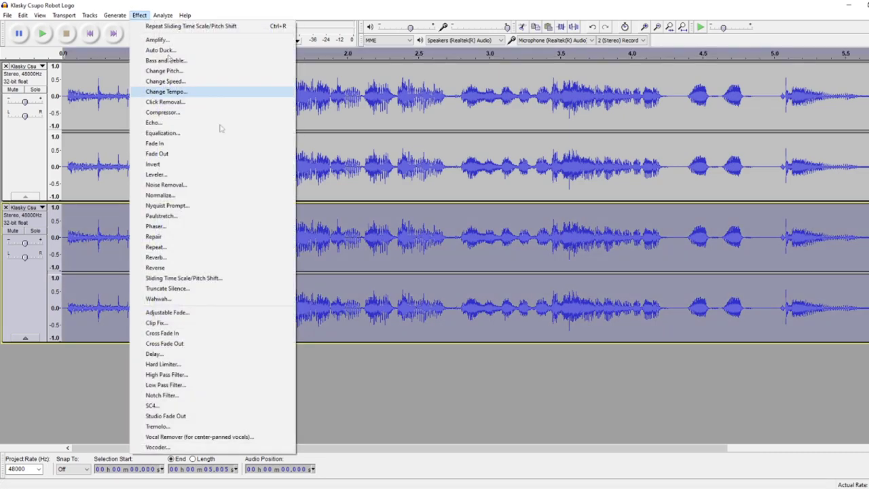
{"action": "left_click", "coordinate": [214, 280]}
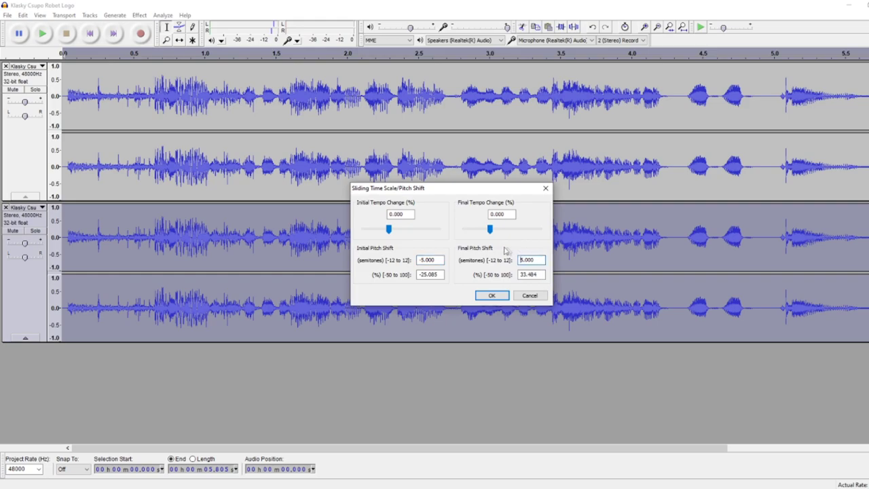
{"action": "left_click", "coordinate": [497, 299]}
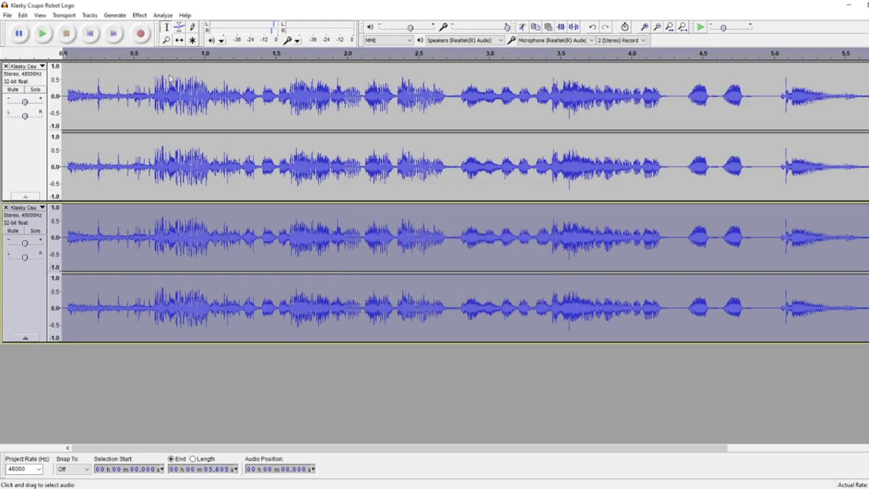
Play a bit of the mix, and amplify the pitch-shifted copy and the original track until both waveforms clip heavily
{"action": "left_click", "coordinate": [46, 35]}
{"action": "left_click", "coordinate": [67, 34]}
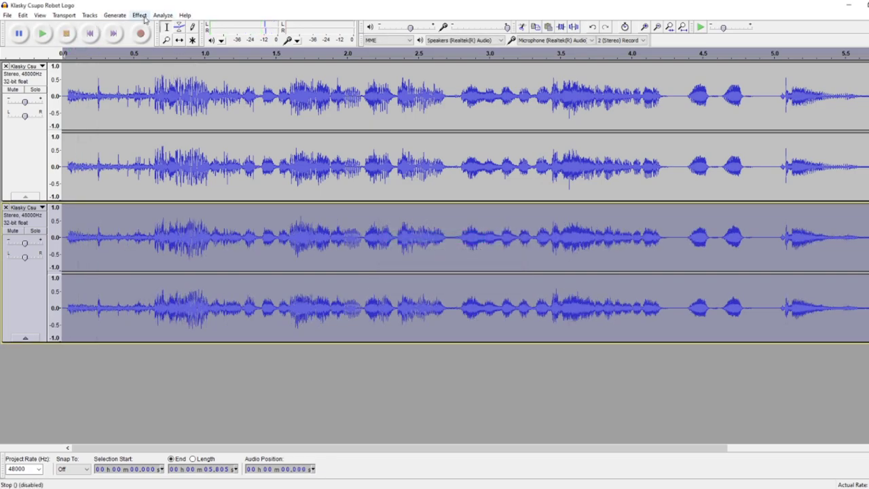
{"action": "left_click", "coordinate": [142, 16]}
{"action": "left_click", "coordinate": [157, 39]}
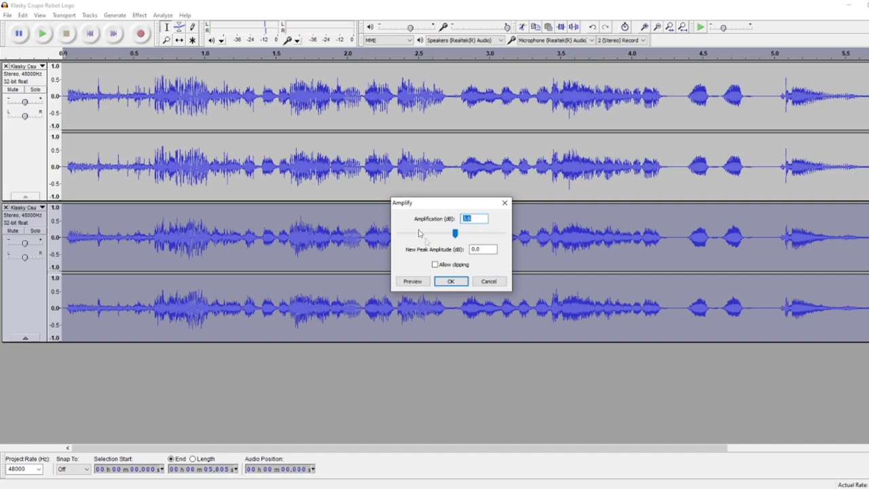
{"action": "left_click", "coordinate": [451, 281]}
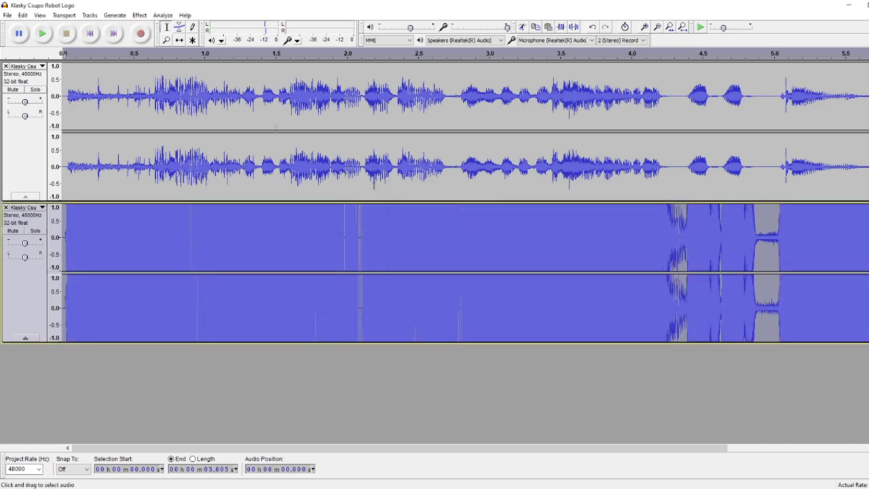
{"action": "left_click", "coordinate": [139, 15]}
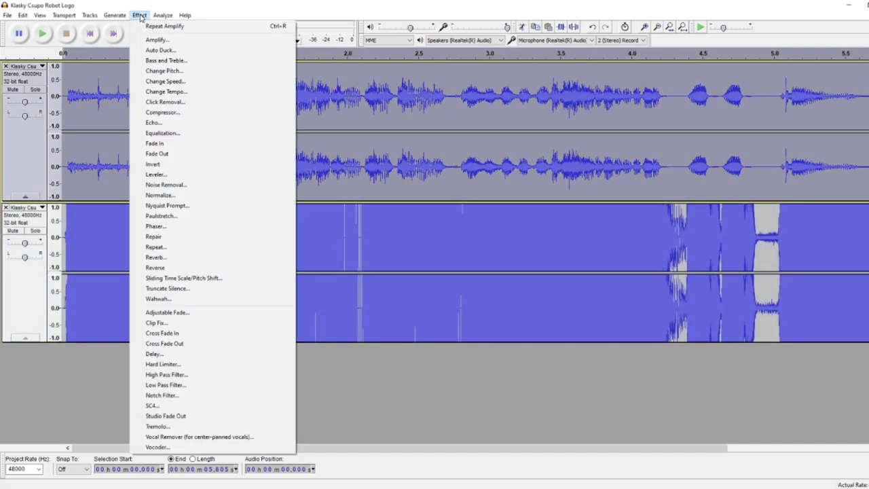
{"action": "left_click", "coordinate": [156, 39]}
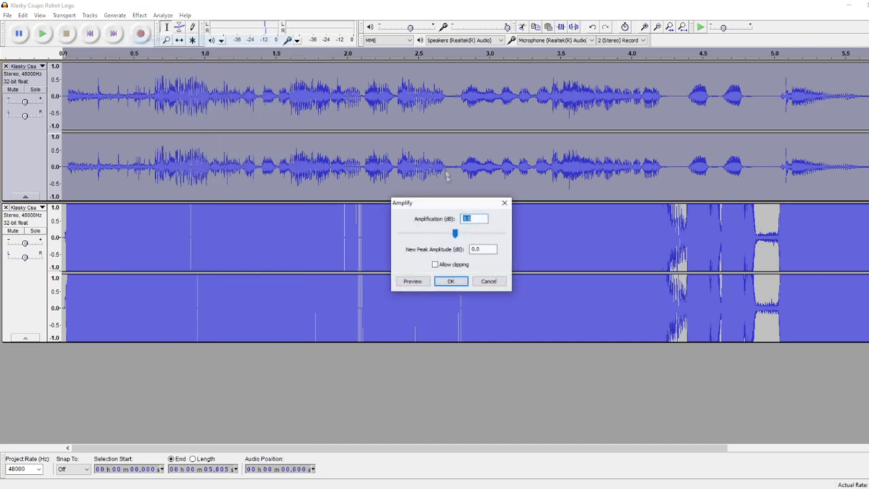
{"action": "left_click", "coordinate": [451, 281]}
Export the distorted mix as a 16-bit PCM WAV file named G-Major 15 Klasky Csupo
{"action": "left_click", "coordinate": [7, 15]}
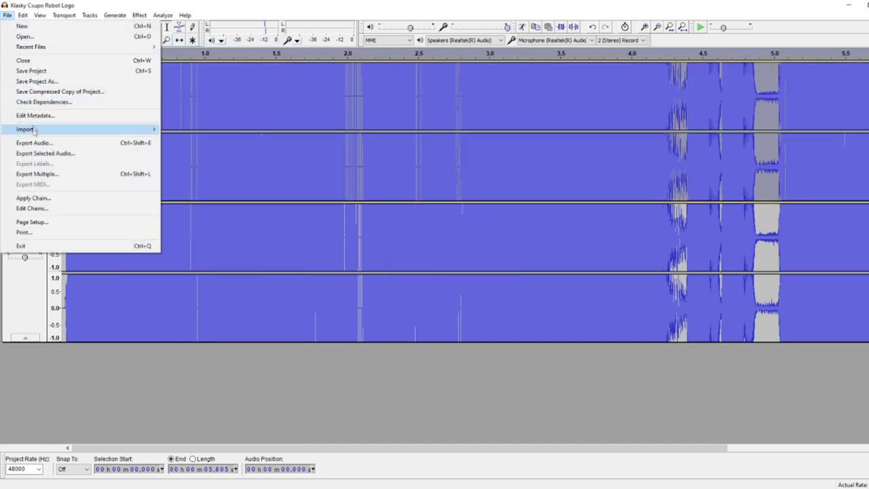
{"action": "left_click", "coordinate": [33, 142]}
{"action": "type", "text": "G"}
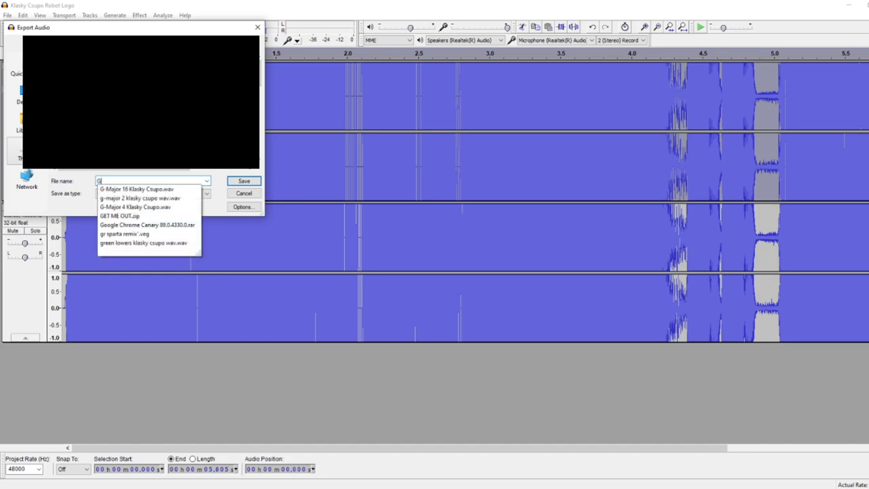
{"action": "type", "text": "-Major 15 Klasky Csupo"}
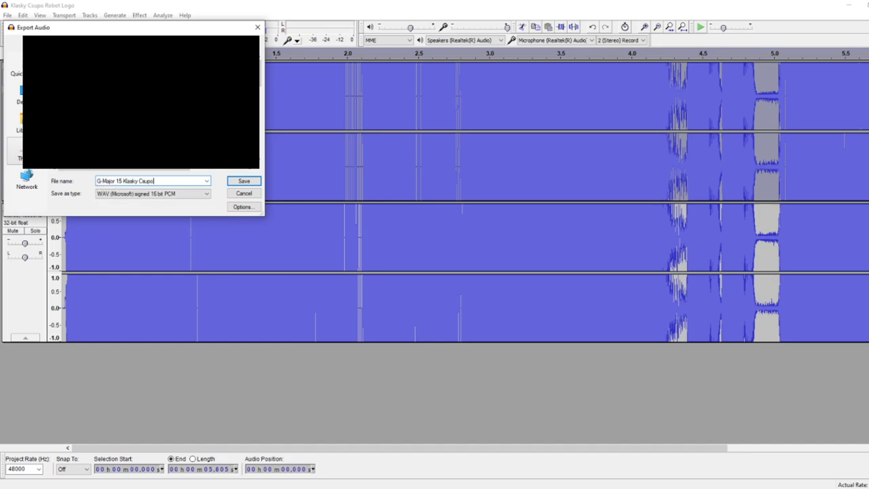
{"action": "key", "text": "Return"}
{"action": "left_click", "coordinate": [226, 225]}
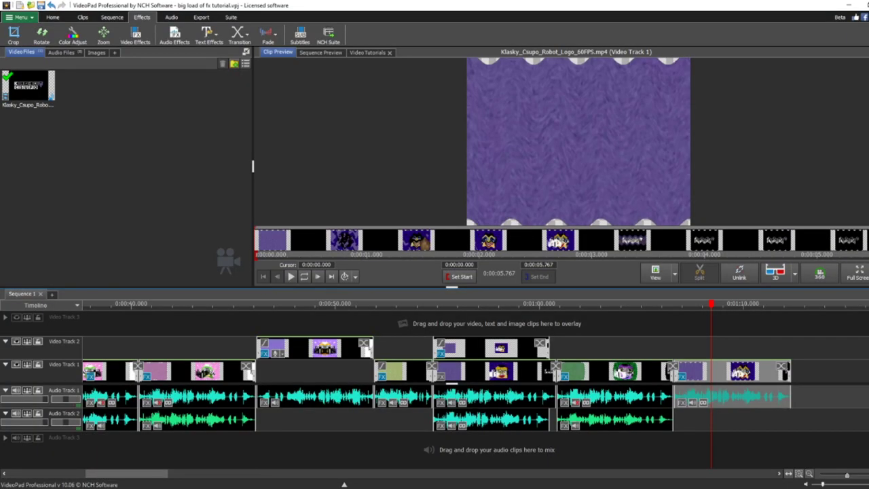
Back in VideoPad, add the G-Major 15 audio to Audio Track 2 and mute the waves clip's sound on Audio Track 1
{"action": "left_click_drag", "start_coordinate": [1, 326], "coordinate": [760, 420]}
{"action": "left_click", "coordinate": [745, 402]}
{"action": "right_click", "coordinate": [744, 400]}
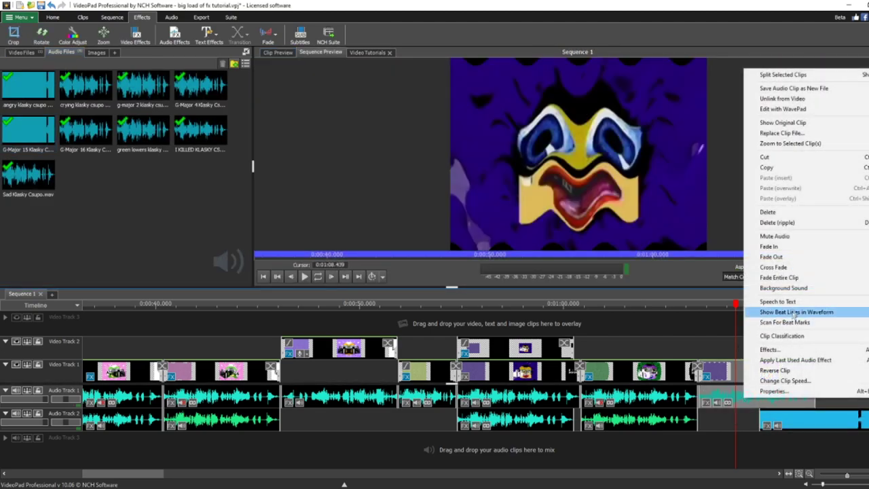
{"action": "left_click", "coordinate": [799, 236]}
Align the G-Major 15 audio with the waves clip's start, trim its end to match, and briefly play back the result
{"action": "left_click_drag", "start_coordinate": [796, 417], "coordinate": [727, 421]}
{"action": "scroll", "coordinate": [689, 414], "scroll_direction": "up", "scroll_amount": 3}
{"action": "scroll", "coordinate": [727, 420], "scroll_direction": "down", "scroll_amount": 3}
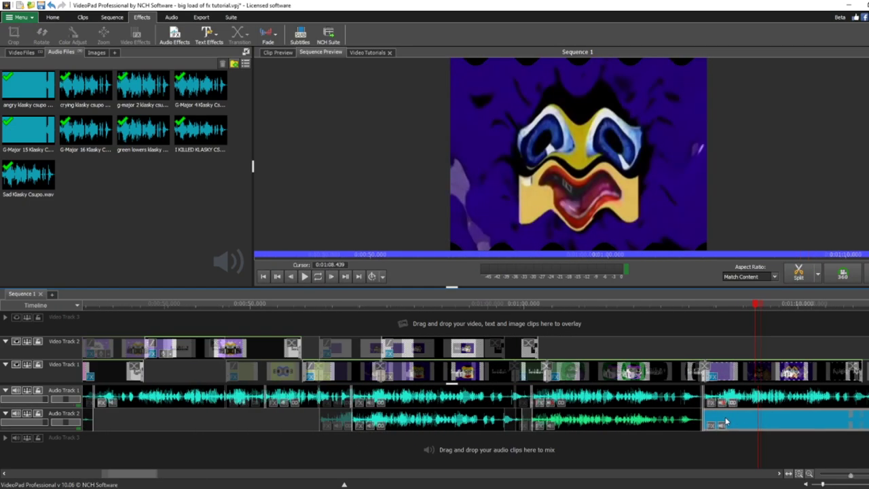
{"action": "left_click_drag", "start_coordinate": [844, 417], "coordinate": [841, 418]}
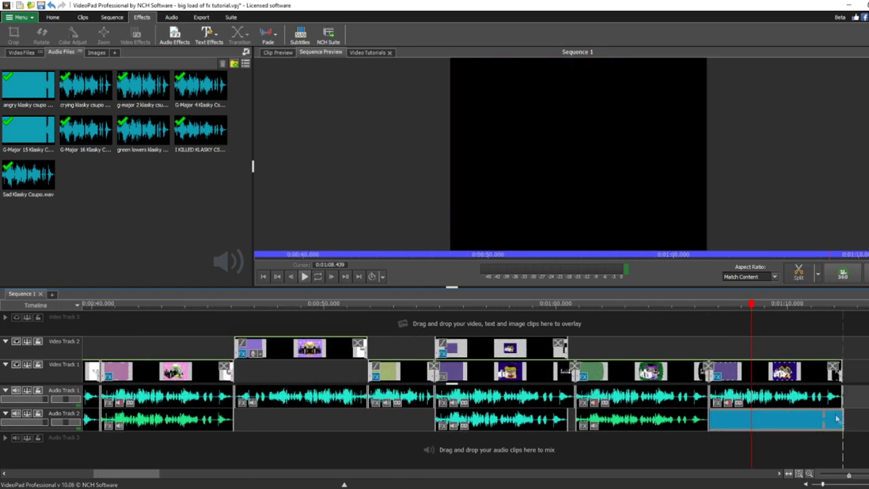
{"action": "left_click", "coordinate": [304, 279]}
{"action": "left_click", "coordinate": [304, 278]}
{"action": "scroll", "coordinate": [721, 438], "scroll_direction": "down", "scroll_amount": 1}
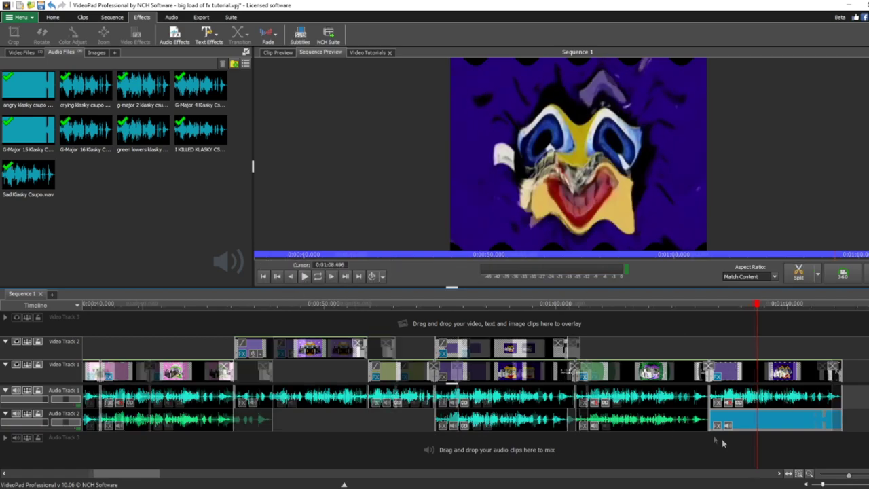
Place another copy of the logo video after the waves clip on Video Track 1 and show its frame in the preview
{"action": "left_click", "coordinate": [21, 52]}
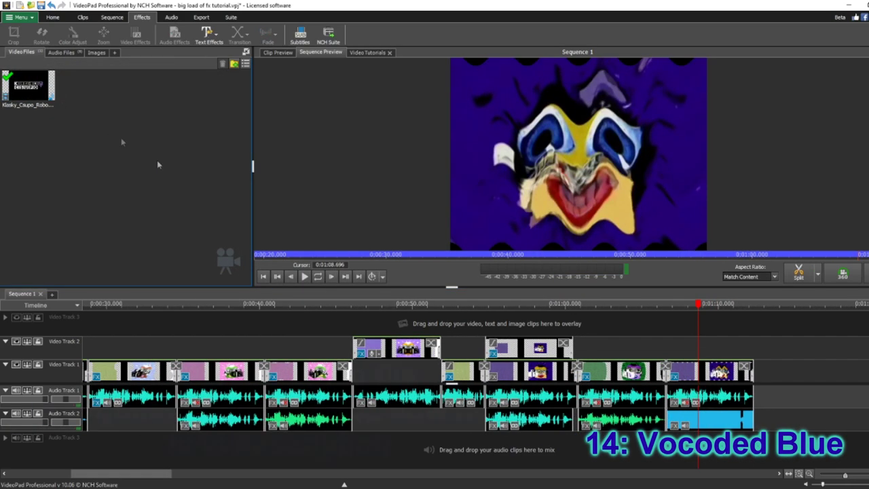
{"action": "left_click_drag", "start_coordinate": [27, 85], "coordinate": [781, 370]}
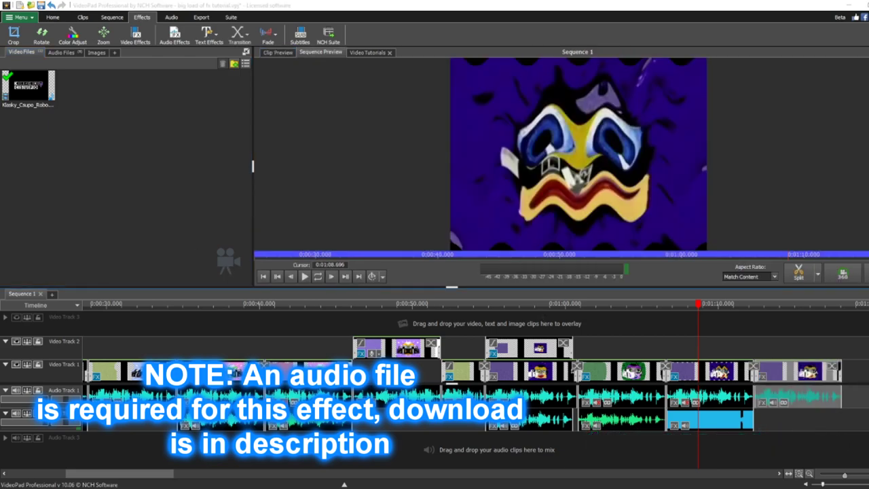
{"action": "left_click", "coordinate": [785, 304]}
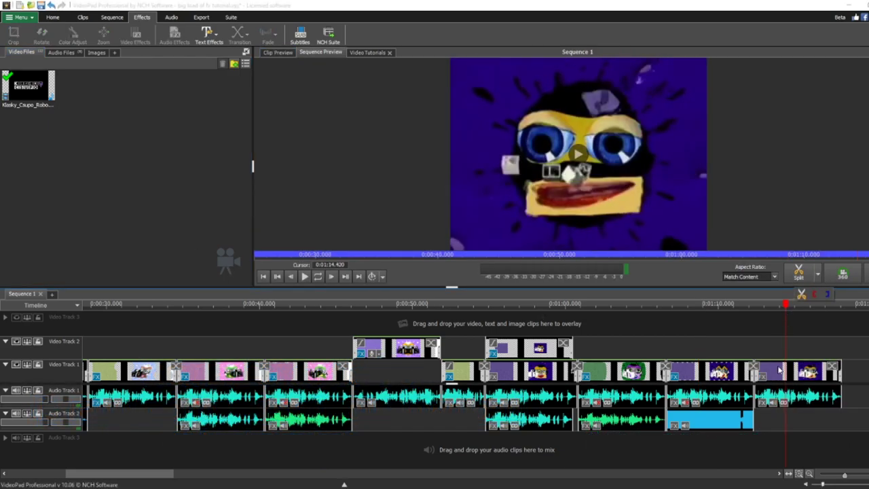
Add two Temperature effects to the newest logo clip
{"action": "left_click", "coordinate": [136, 34]}
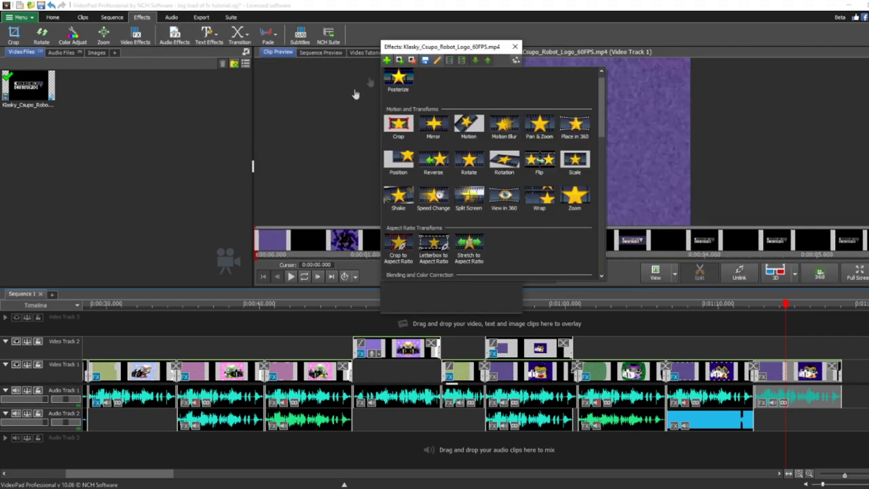
{"action": "scroll", "coordinate": [442, 184], "scroll_direction": "down", "scroll_amount": 2}
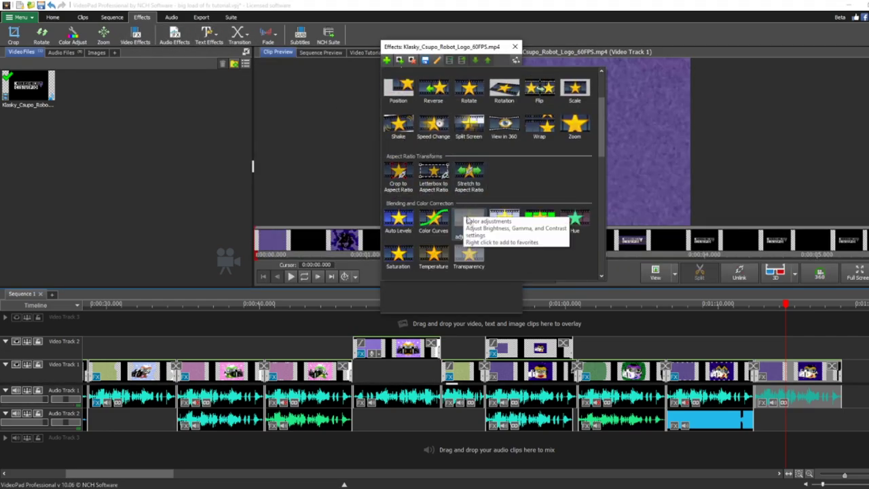
{"action": "scroll", "coordinate": [474, 246], "scroll_direction": "down", "scroll_amount": 1}
{"action": "left_click", "coordinate": [433, 219]}
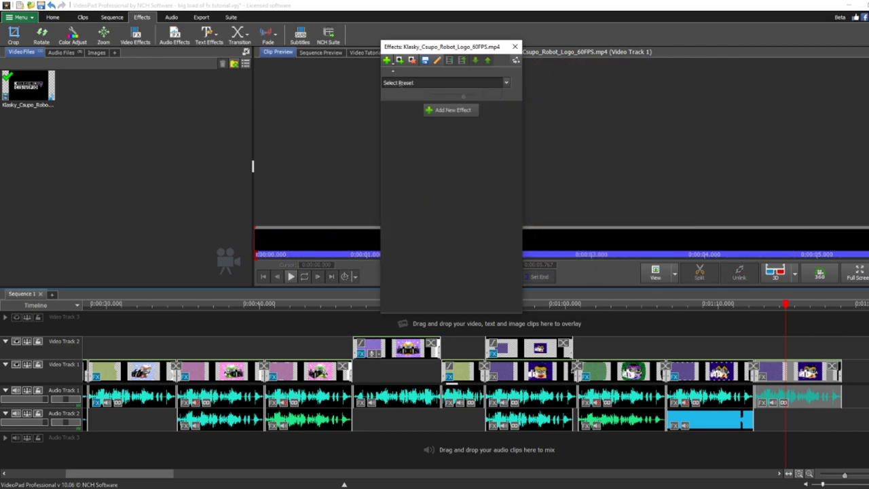
{"action": "left_click", "coordinate": [390, 61]}
{"action": "scroll", "coordinate": [434, 224], "scroll_direction": "down", "scroll_amount": 4}
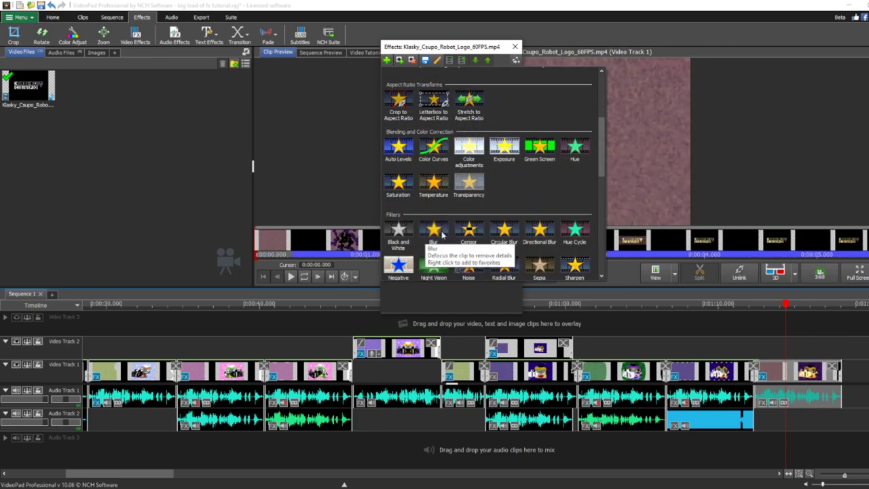
{"action": "left_click", "coordinate": [443, 149]}
{"action": "left_click", "coordinate": [450, 143]}
Add a Negative effect to the newest clip and set both Temperature effects to 128
{"action": "scroll", "coordinate": [456, 183], "scroll_direction": "down", "scroll_amount": 4}
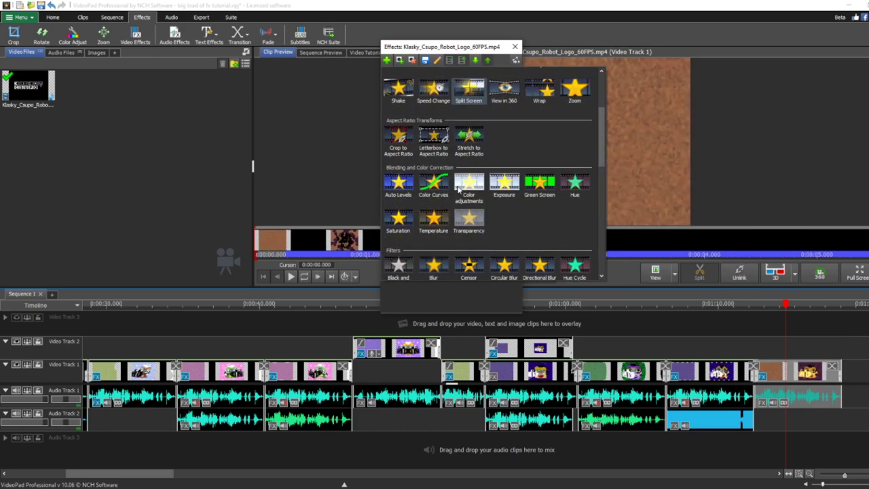
{"action": "scroll", "coordinate": [458, 190], "scroll_direction": "down", "scroll_amount": 1}
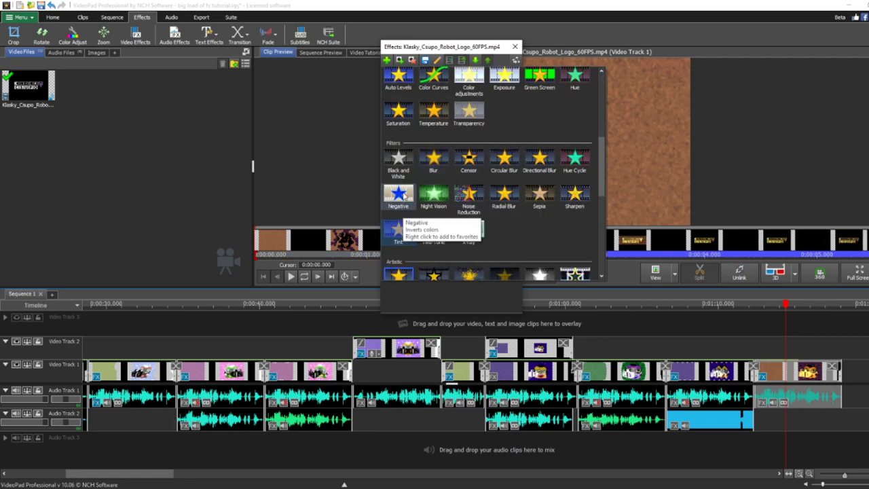
{"action": "left_click", "coordinate": [404, 195]}
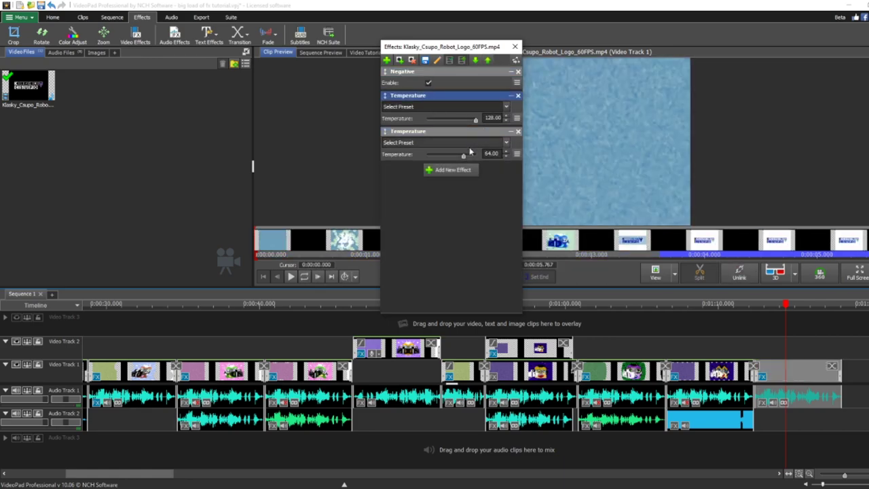
{"action": "left_click_drag", "start_coordinate": [463, 154], "coordinate": [475, 154]}
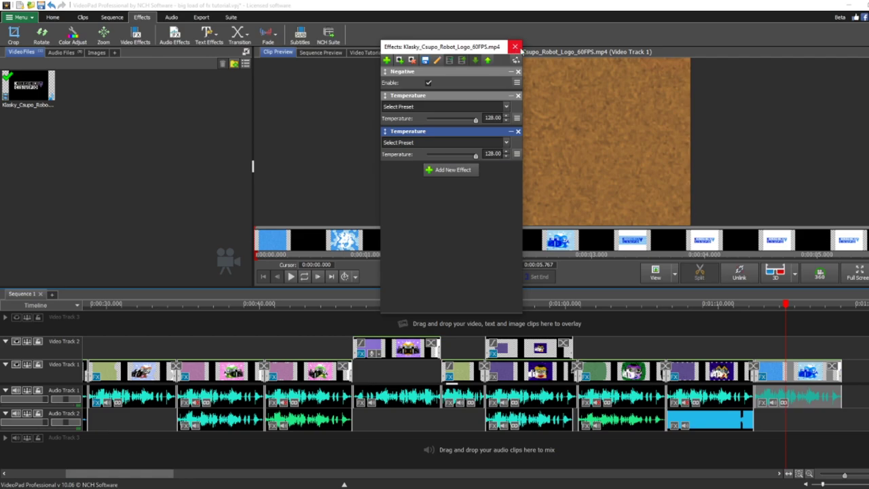
{"action": "left_click", "coordinate": [515, 47]}
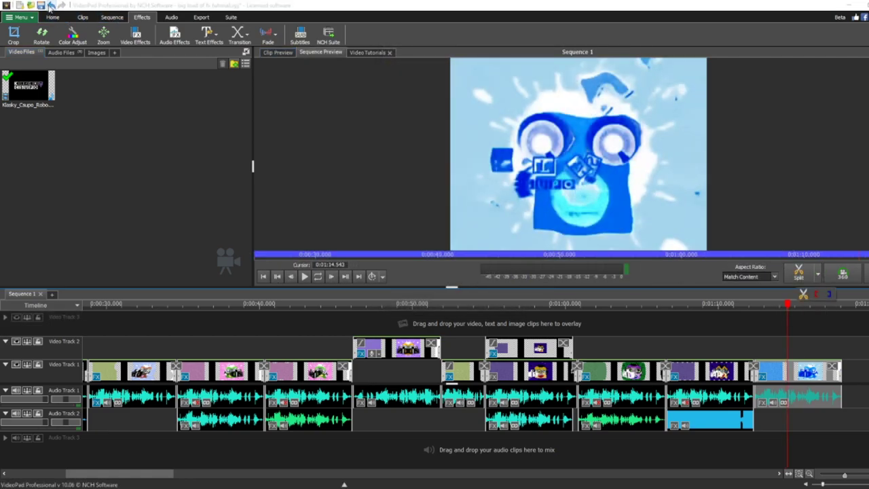
Mute the blue negative clip's sound on Audio Track 1
{"action": "right_click", "coordinate": [785, 395]}
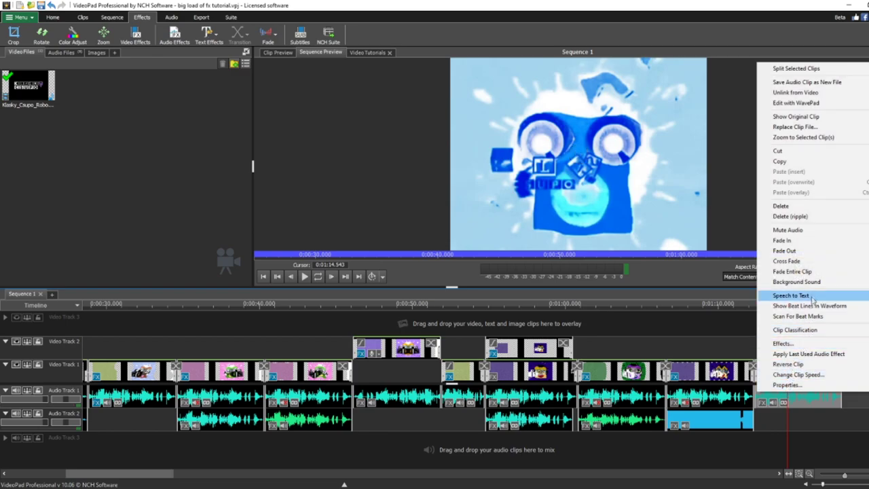
{"action": "left_click", "coordinate": [802, 231]}
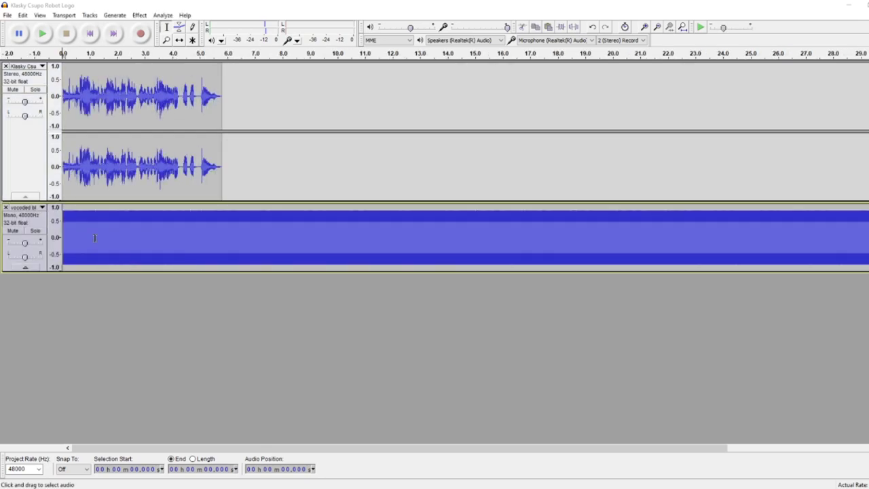
Delete the part of the mono vocoder track that extends past the end of the logo audio
{"action": "left_click_drag", "start_coordinate": [223, 229], "coordinate": [808, 239]}
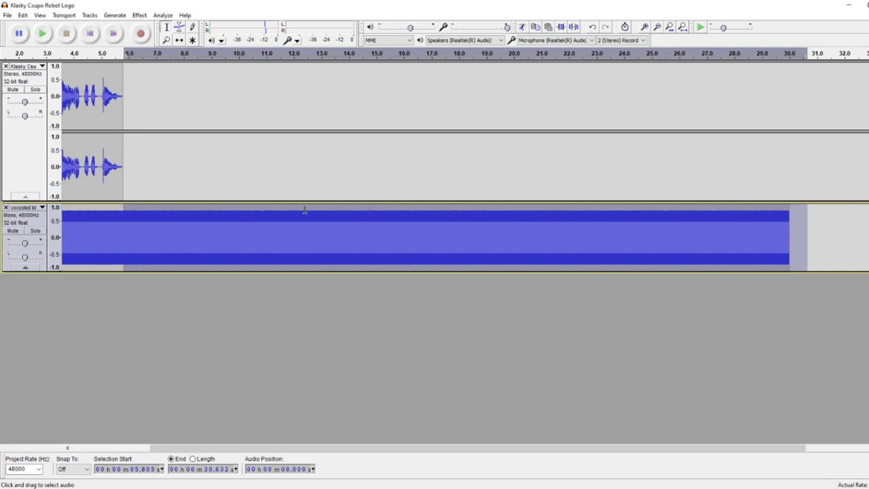
{"action": "key", "text": "Delete"}
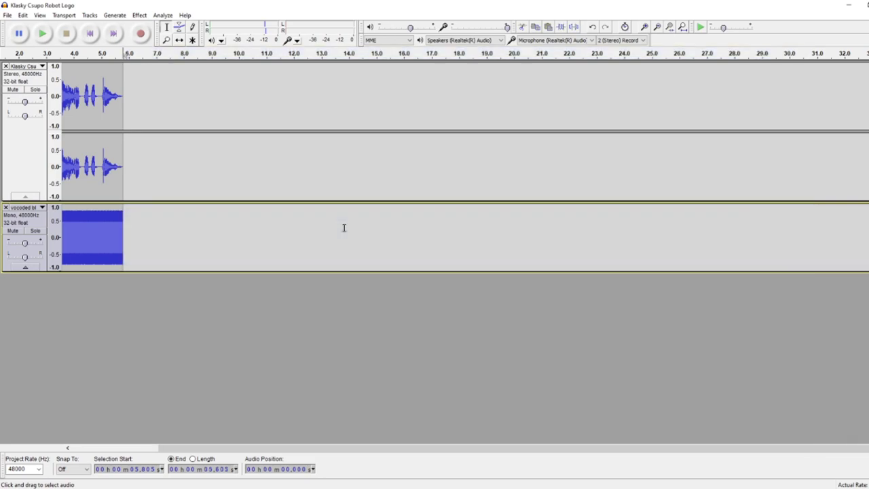
{"action": "left_click_drag", "start_coordinate": [196, 448], "coordinate": [76, 447]}
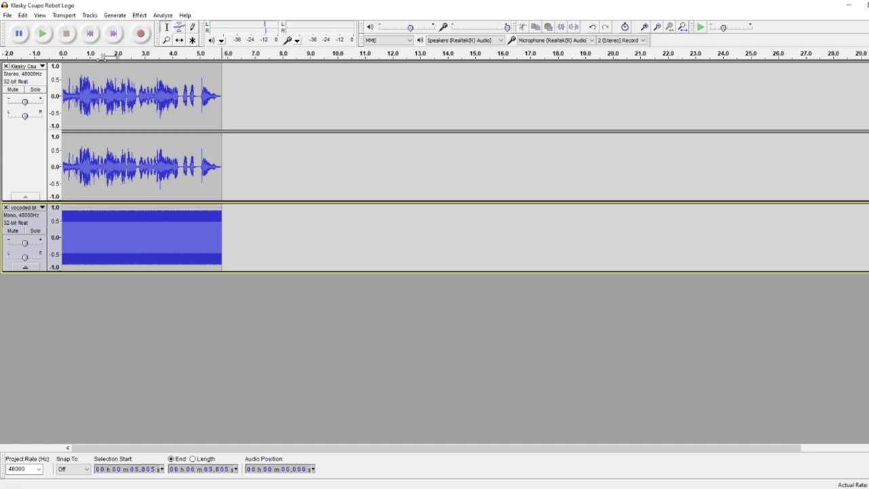
{"action": "left_click", "coordinate": [102, 58]}
{"action": "left_click", "coordinate": [70, 37]}
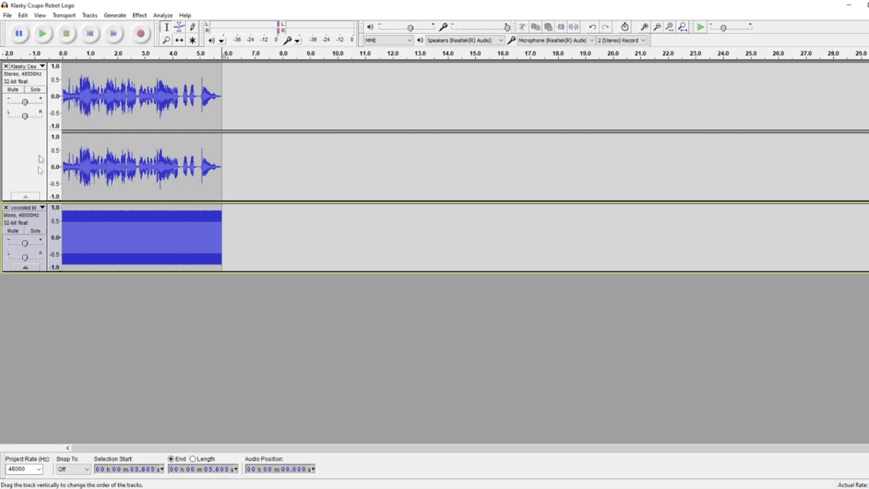
Pan the stereo logo track fully left and the mono vocoder track fully right
{"action": "left_click_drag", "start_coordinate": [22, 116], "coordinate": [7, 115]}
{"action": "left_click_drag", "start_coordinate": [39, 258], "coordinate": [44, 256]}
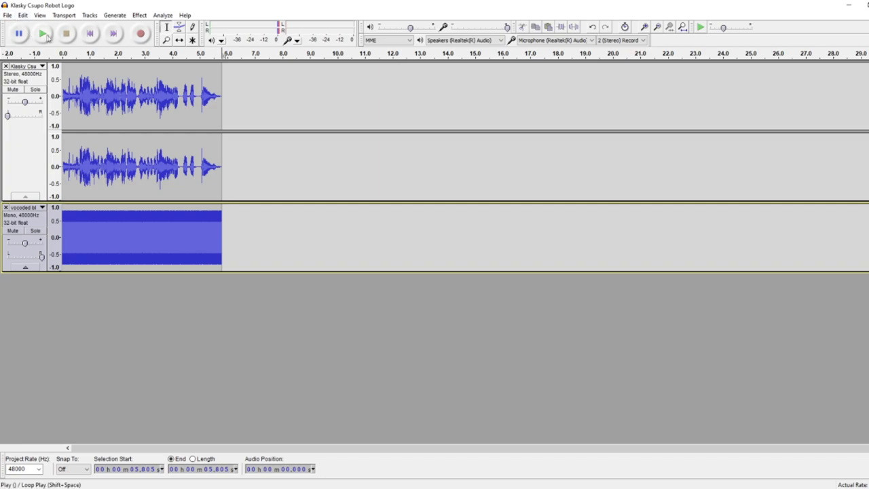
{"action": "left_click", "coordinate": [10, 18]}
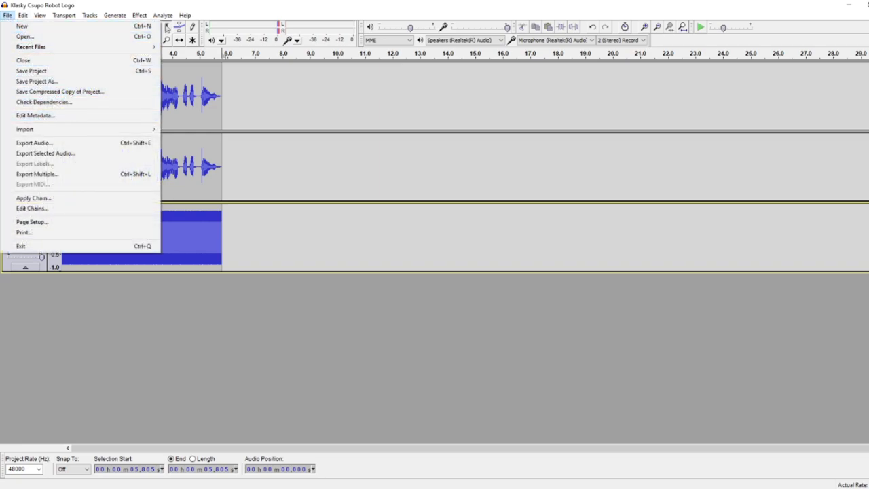
{"action": "left_click", "coordinate": [106, 9]}
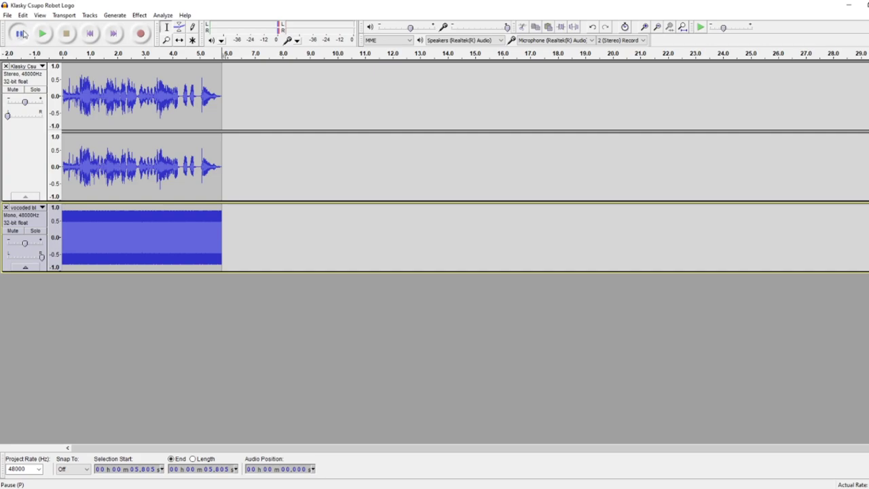
Export the panned mix as a 16-bit PCM WAV file named "unfinished vocoded blue" and accept the metadata
{"action": "left_click", "coordinate": [7, 15]}
{"action": "left_click", "coordinate": [39, 142]}
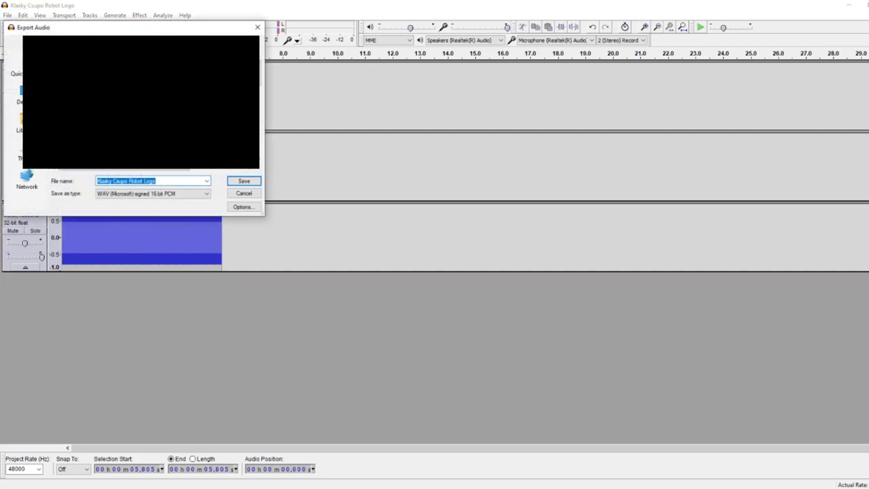
{"action": "key", "text": "BackSpace"}
{"action": "type", "text": "unfinished v"}
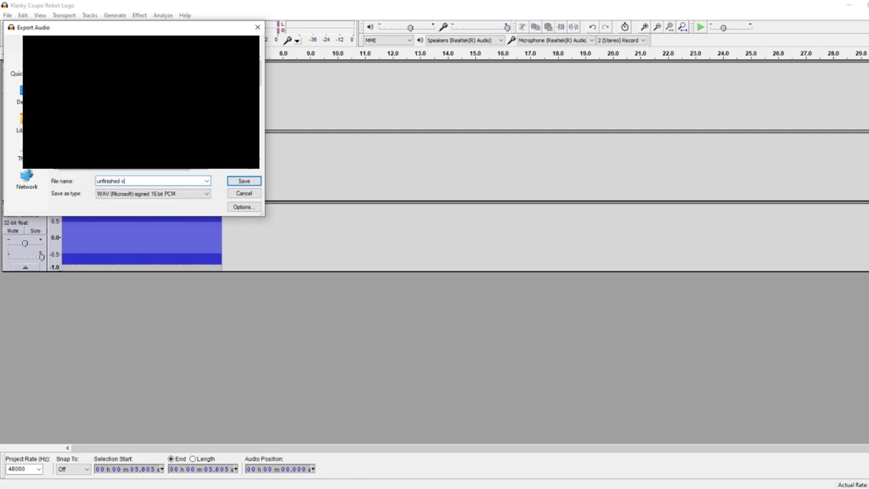
{"action": "type", "text": "ocoded blue"}
{"action": "key", "text": "Return"}
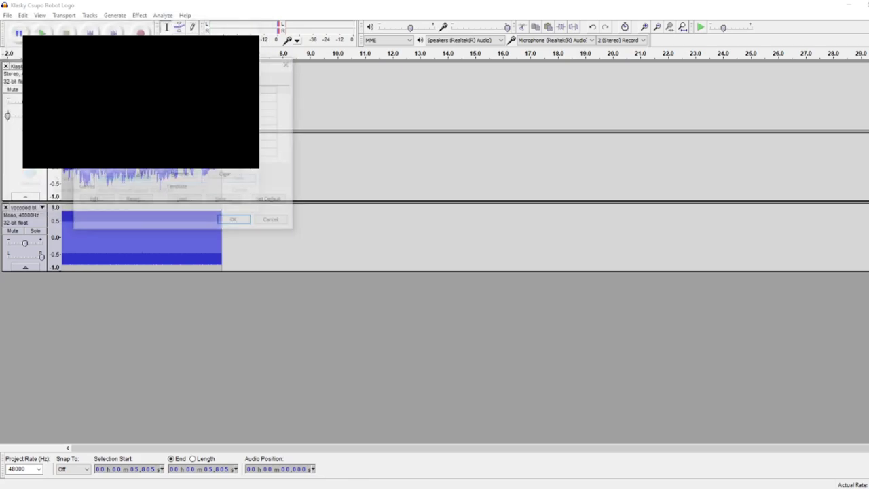
{"action": "left_click", "coordinate": [234, 221]}
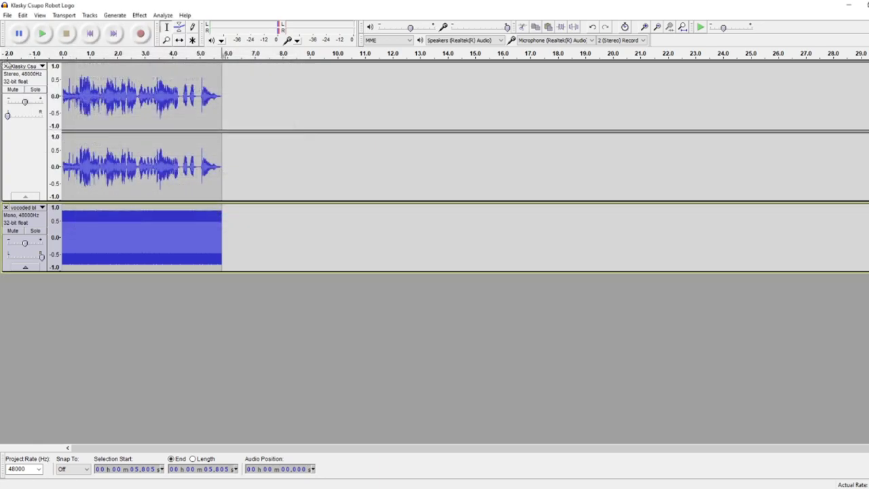
Remove both tracks from the project and import the exported "unfinished vocoded blue" audio file
{"action": "left_click", "coordinate": [6, 65]}
{"action": "left_click", "coordinate": [5, 66]}
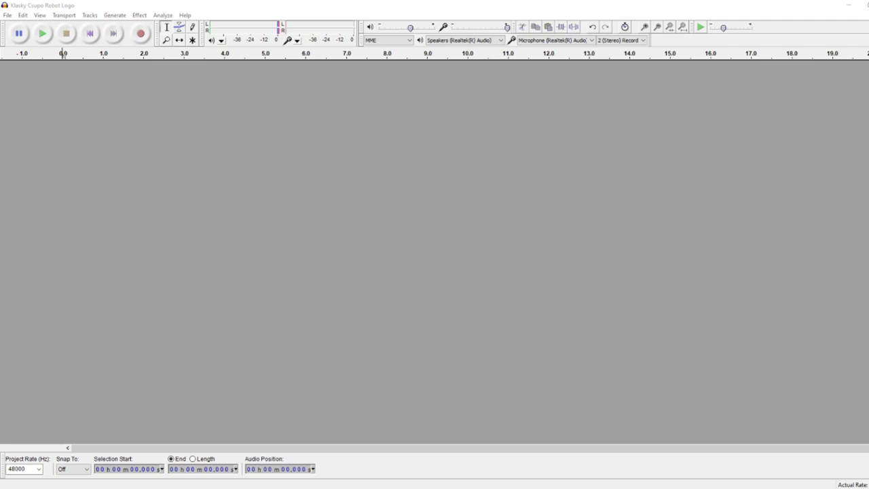
{"action": "left_click_drag", "start_coordinate": [206, 192], "coordinate": [200, 192]}
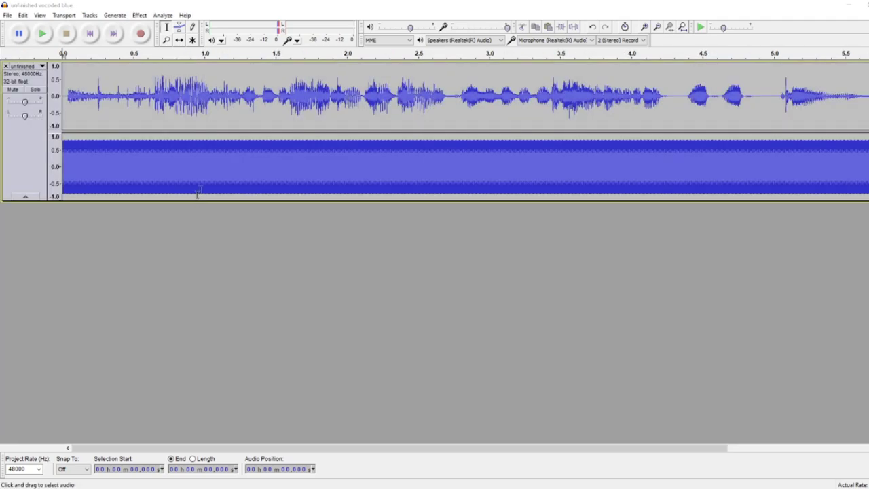
Apply the Vocoder to the whole track with distance 92, both channels and 152 bands, and play part of it
{"action": "left_click", "coordinate": [140, 16]}
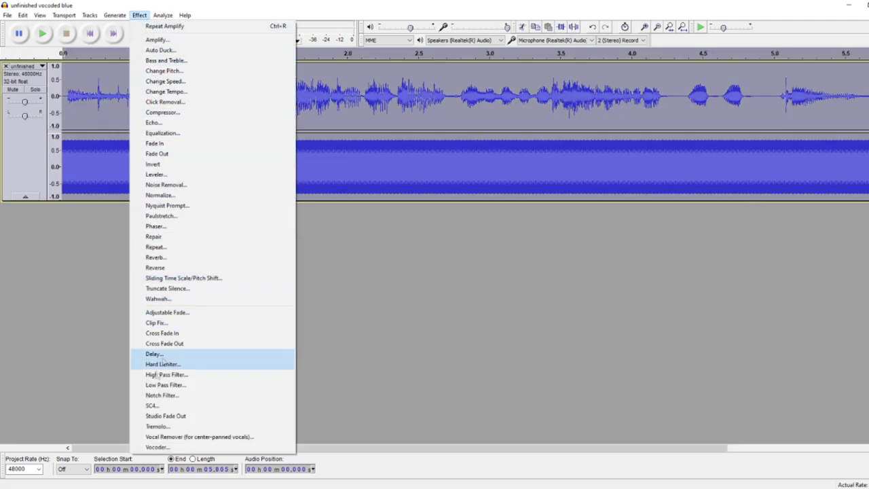
{"action": "left_click", "coordinate": [156, 446]}
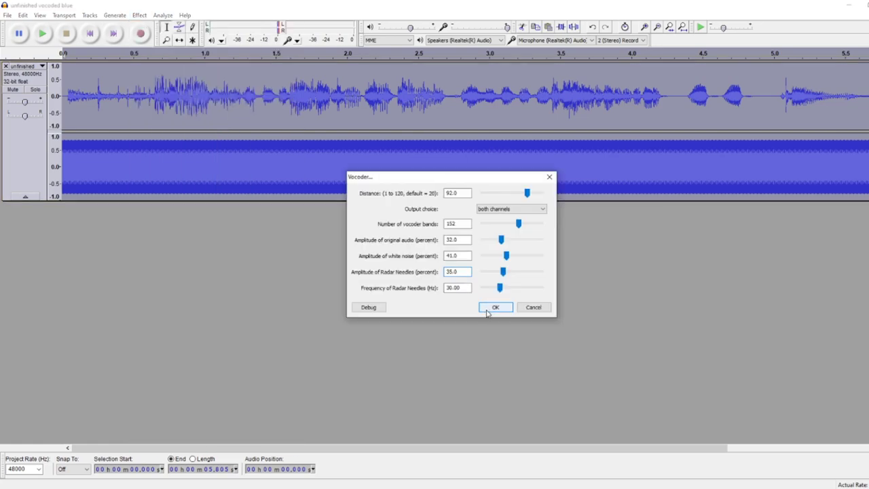
{"action": "left_click", "coordinate": [486, 310]}
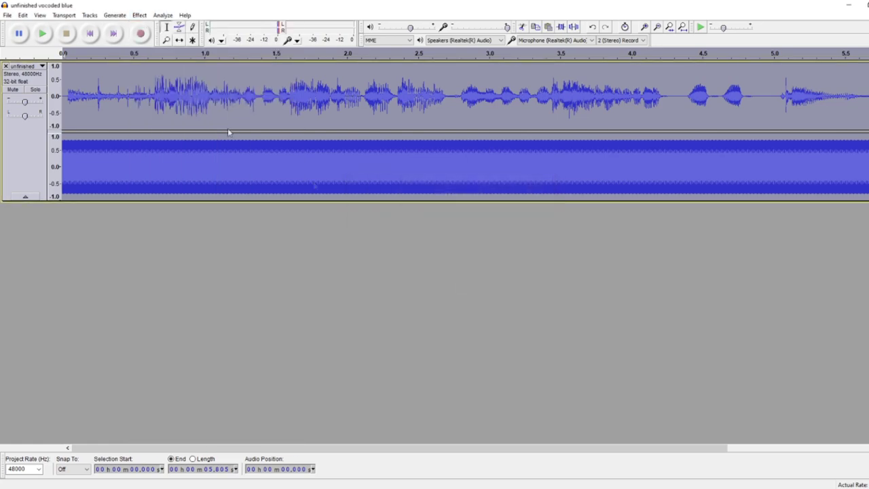
{"action": "left_click", "coordinate": [42, 33]}
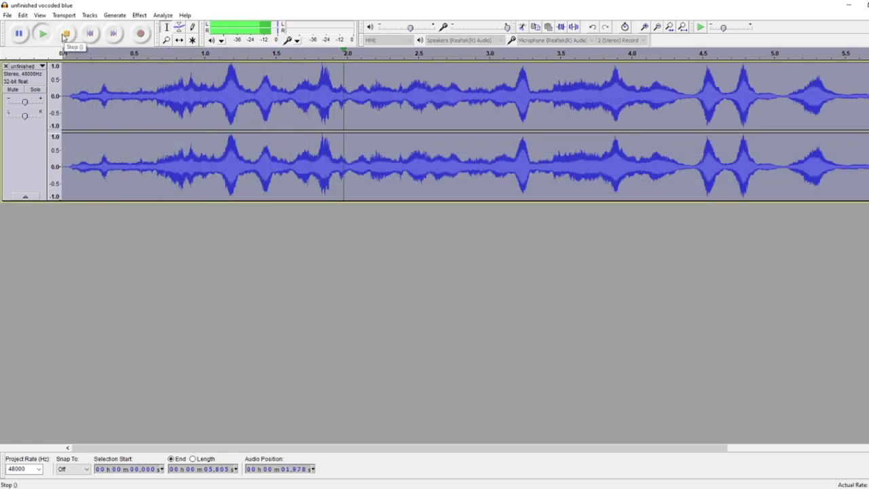
{"action": "left_click", "coordinate": [65, 36]}
Export the vocoded audio as a 16-bit PCM WAV file named "Vocoded Blue Klasky Csupo" and accept the metadata
{"action": "left_click", "coordinate": [7, 15]}
{"action": "left_click", "coordinate": [54, 143]}
{"action": "type", "text": "Vocode"}
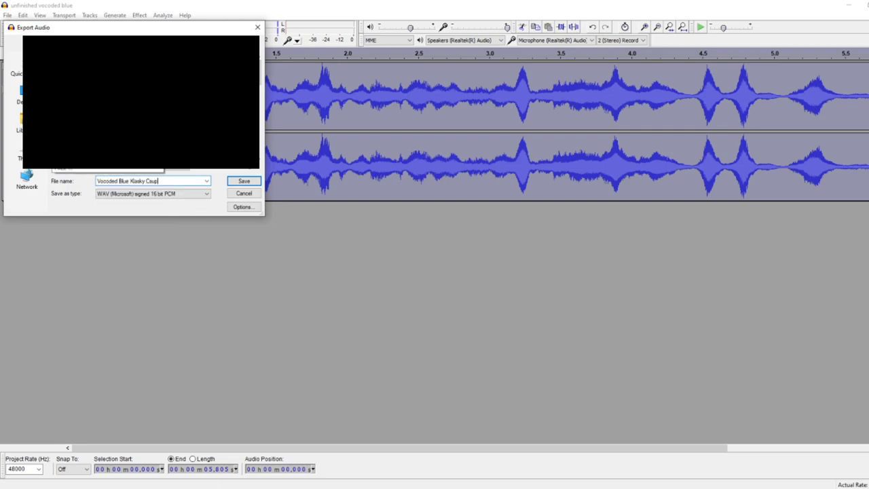
{"action": "type", "text": "d Blue Klasky Csup"}
{"action": "key", "text": "Return"}
{"action": "left_click", "coordinate": [233, 222]}
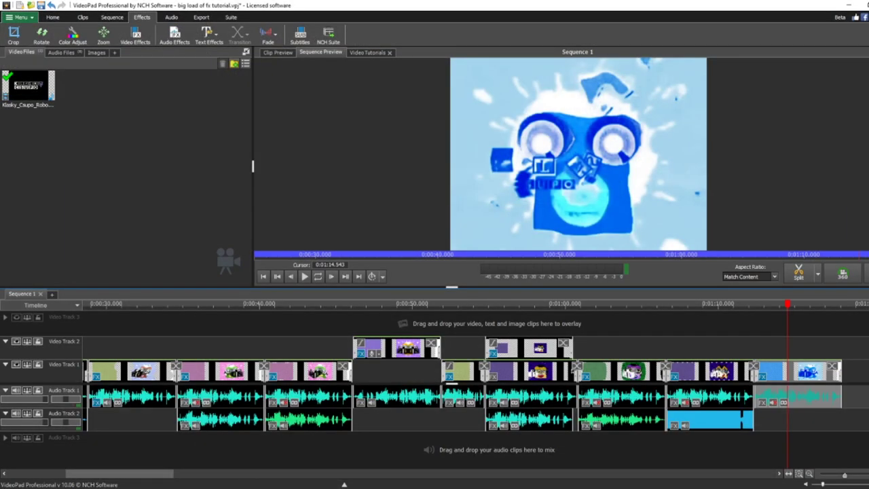
Switch to VideoPad, place the vocoded blue audio on Audio Track 2 beneath the blue clip and play it briefly
{"action": "left_click_drag", "start_coordinate": [364, 369], "coordinate": [789, 421]}
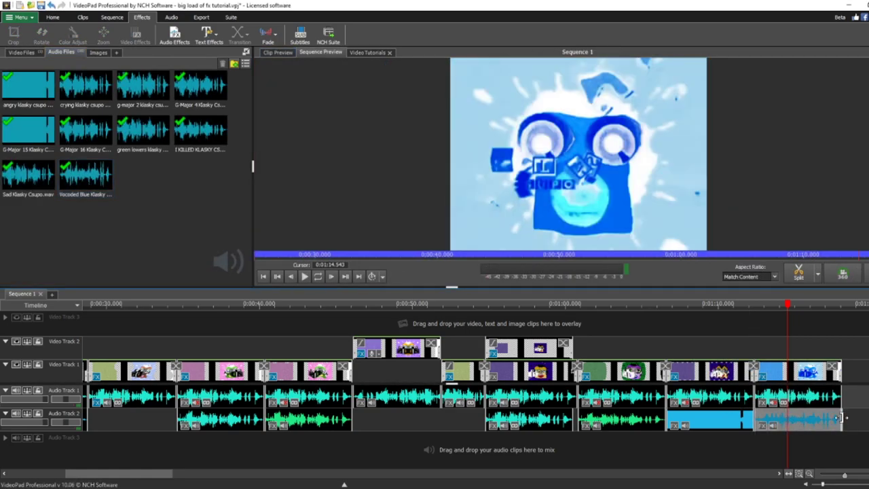
{"action": "left_click", "coordinate": [305, 277]}
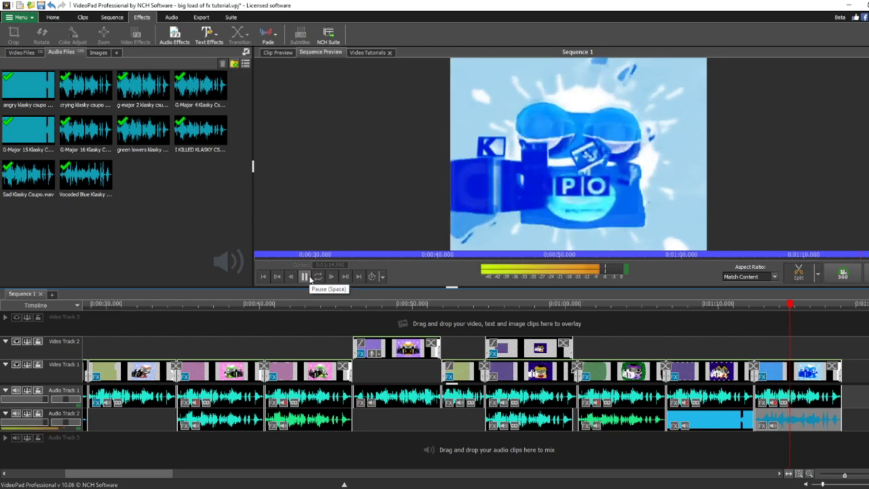
{"action": "left_click", "coordinate": [307, 277]}
Place another copy of the logo video after the blue clip on Video Track 1 and mute its sound
{"action": "left_click", "coordinate": [26, 53]}
{"action": "left_click_drag", "start_coordinate": [29, 87], "coordinate": [817, 372]}
{"action": "left_click_drag", "start_coordinate": [742, 319], "coordinate": [728, 318]}
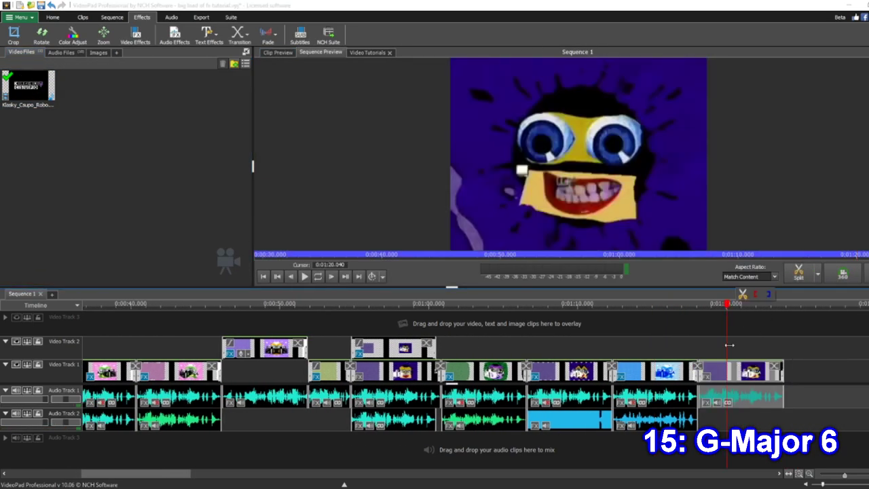
{"action": "left_click", "coordinate": [718, 403]}
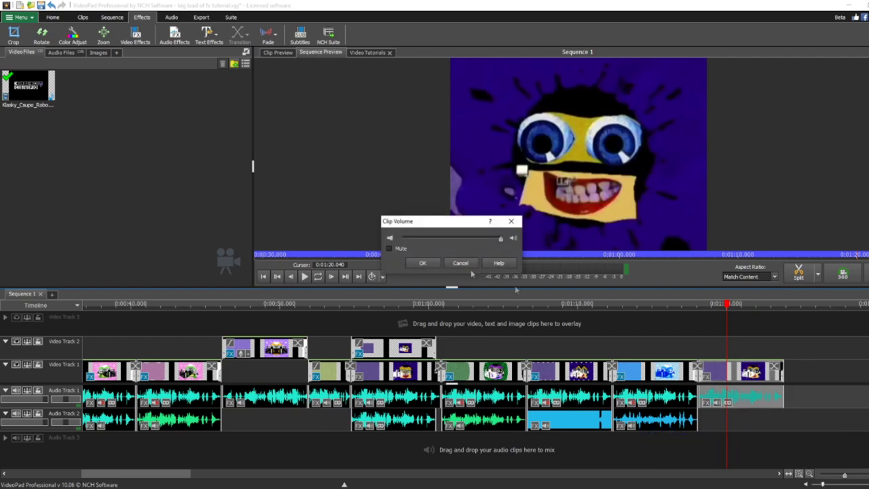
{"action": "left_click", "coordinate": [415, 262]}
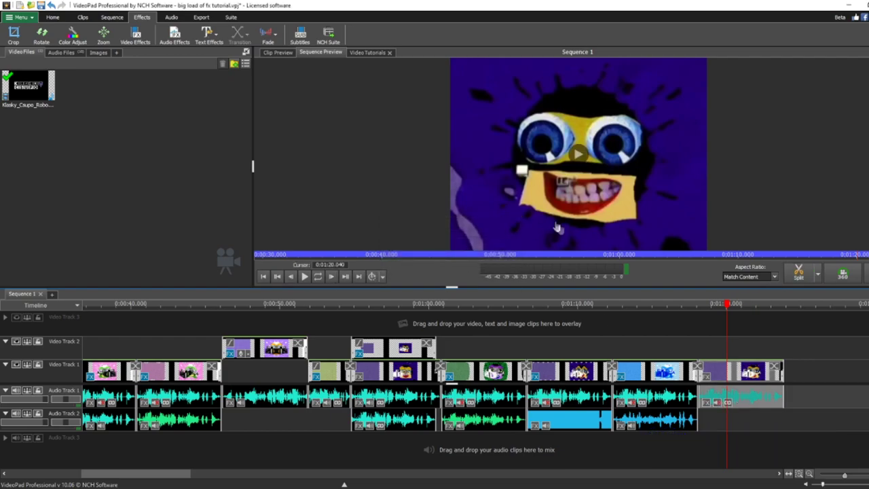
Add a Posterize effect to the newest logo clip on Video Track 1
{"action": "left_click", "coordinate": [723, 366]}
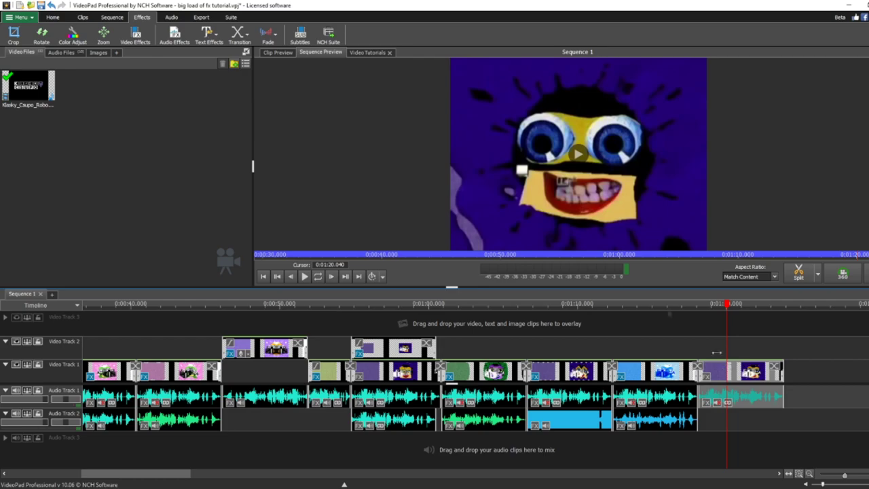
{"action": "left_click", "coordinate": [135, 34]}
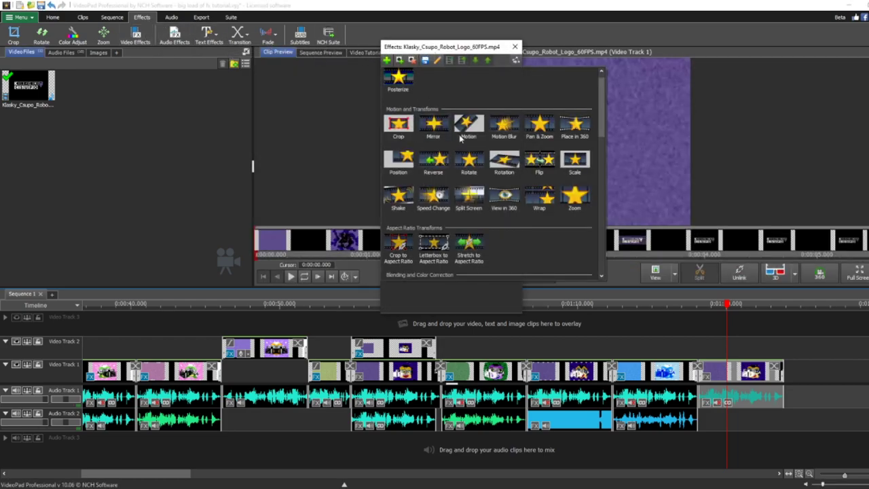
{"action": "scroll", "coordinate": [467, 149], "scroll_direction": "down", "scroll_amount": 10}
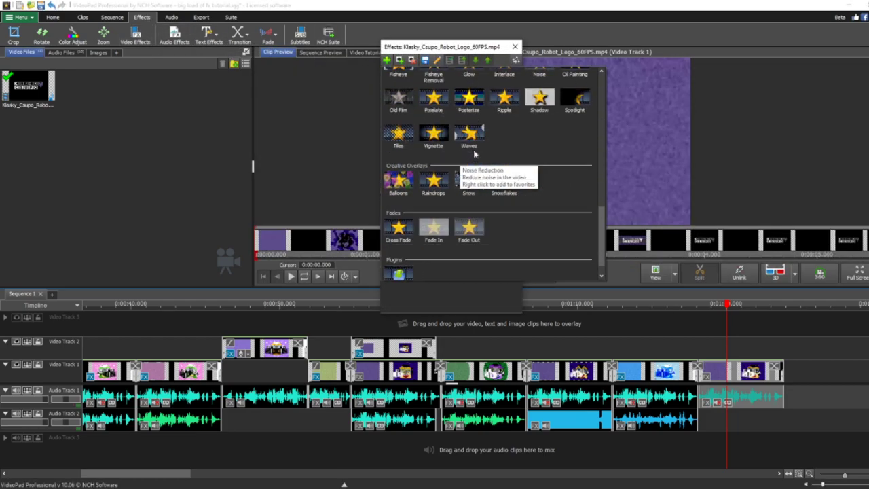
{"action": "scroll", "coordinate": [481, 166], "scroll_direction": "up", "scroll_amount": 3}
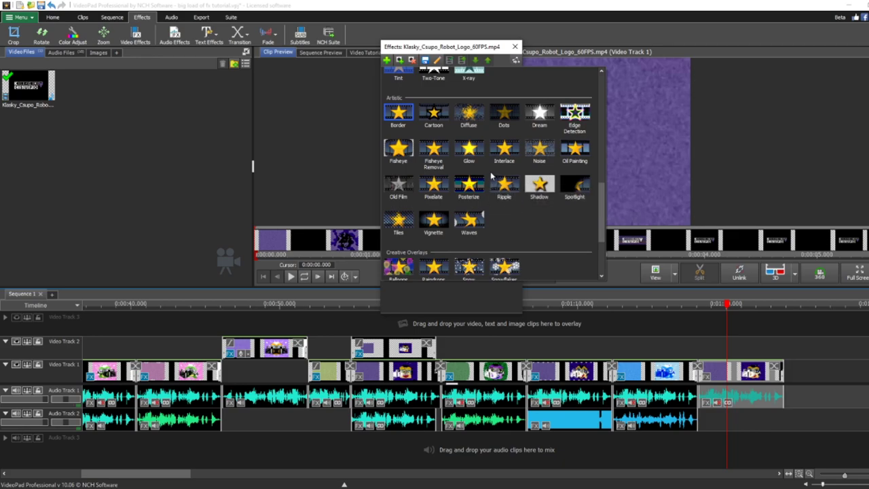
{"action": "left_click", "coordinate": [474, 181]}
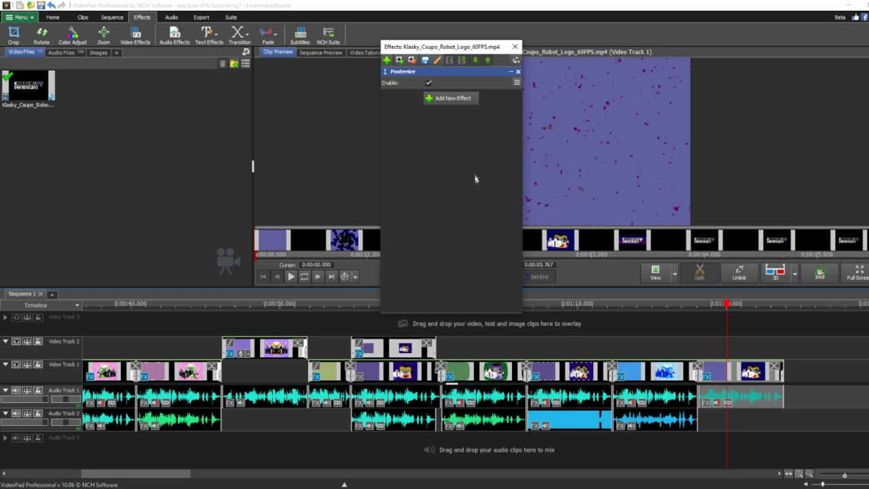
Add a Color adjustments effect to the newest clip with brightness 128 and contrast 25
{"action": "left_click", "coordinate": [387, 63]}
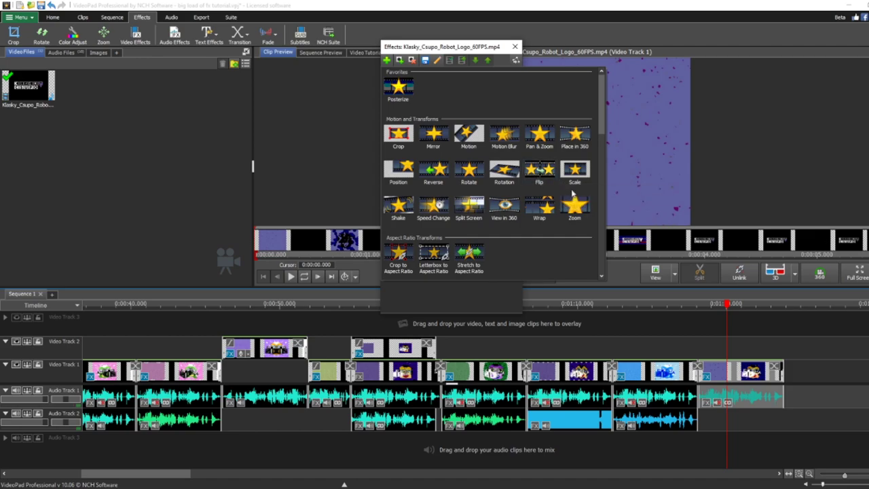
{"action": "scroll", "coordinate": [577, 198], "scroll_direction": "down", "scroll_amount": 3}
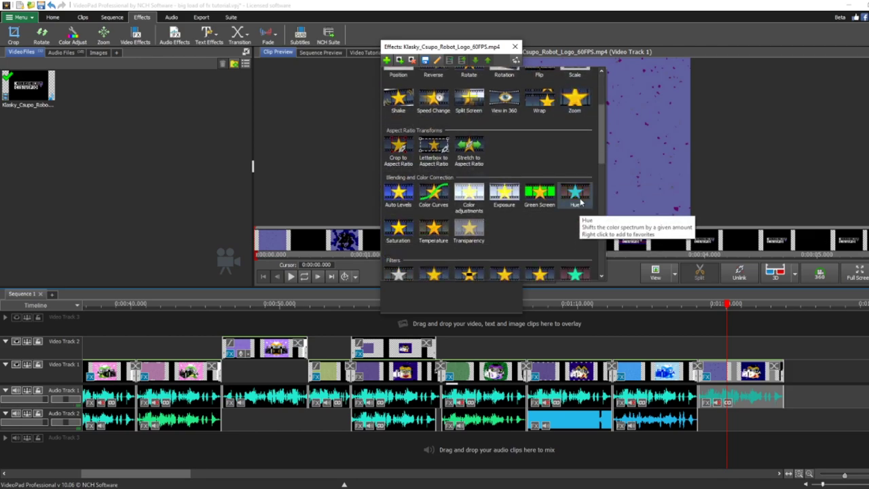
{"action": "left_click", "coordinate": [468, 194]}
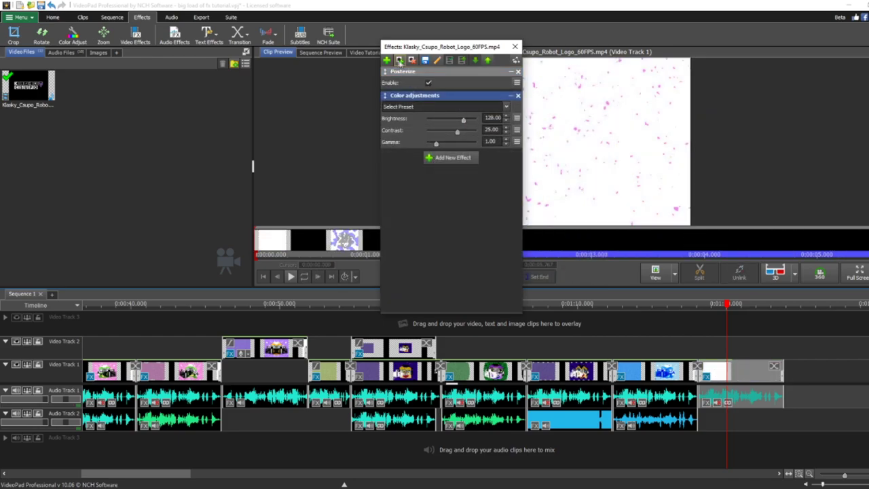
Add a second Color adjustments effect to the newest logo clip, above the Posterize effect
{"action": "left_click", "coordinate": [386, 60]}
{"action": "scroll", "coordinate": [475, 201], "scroll_direction": "down", "scroll_amount": 2}
{"action": "scroll", "coordinate": [476, 201], "scroll_direction": "down", "scroll_amount": 2}
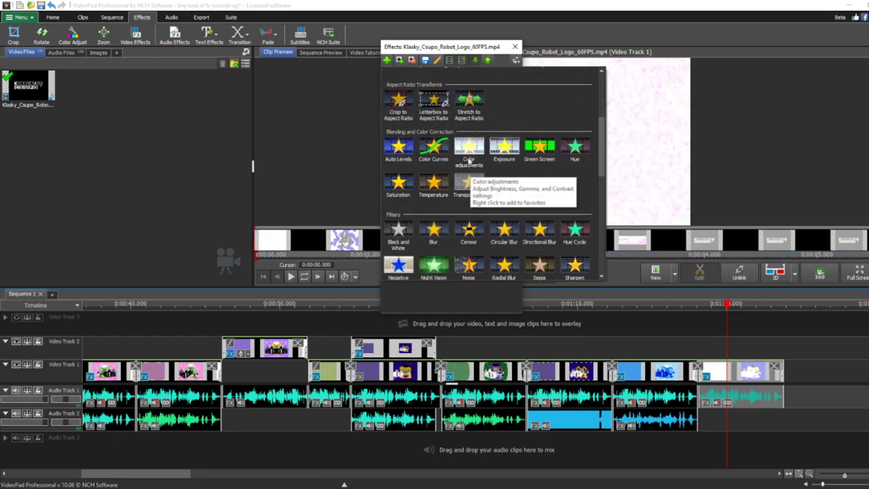
{"action": "left_click", "coordinate": [473, 155]}
Set the brightness of the Color adjustments effect below Posterize to about -107
{"action": "left_click", "coordinate": [415, 155]}
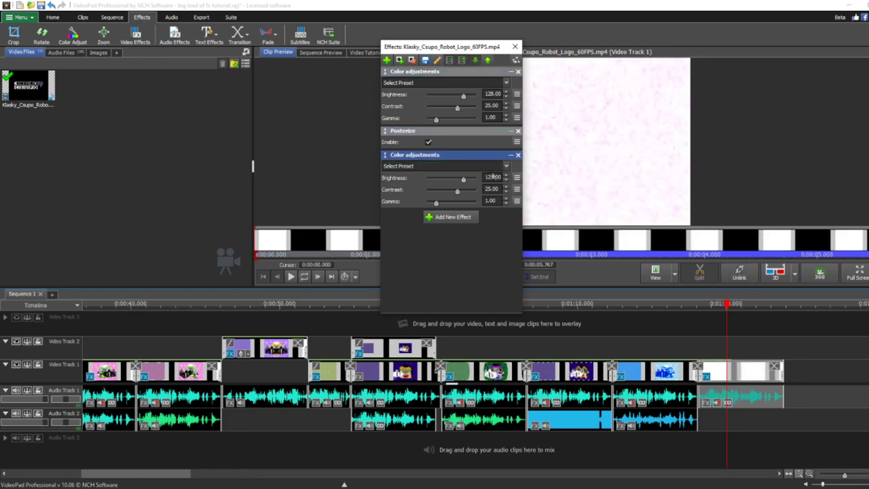
{"action": "type", "text": "-28"}
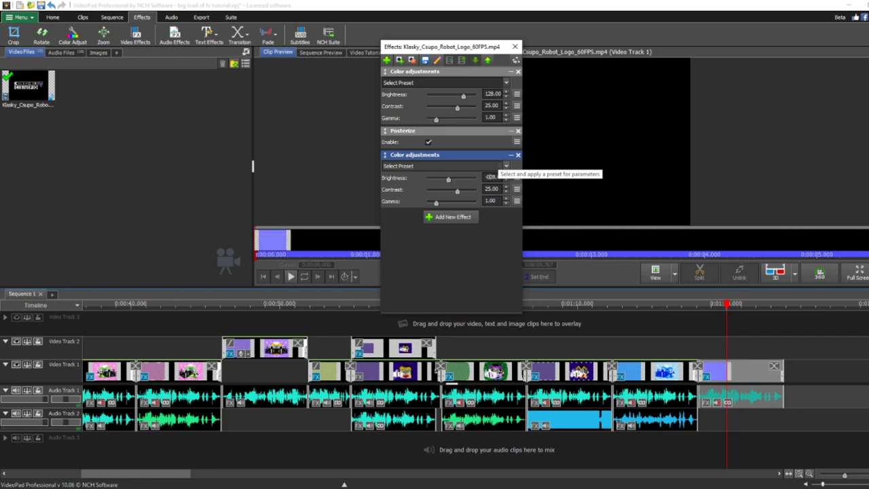
{"action": "scroll", "coordinate": [499, 165], "scroll_direction": "up", "scroll_amount": 10}
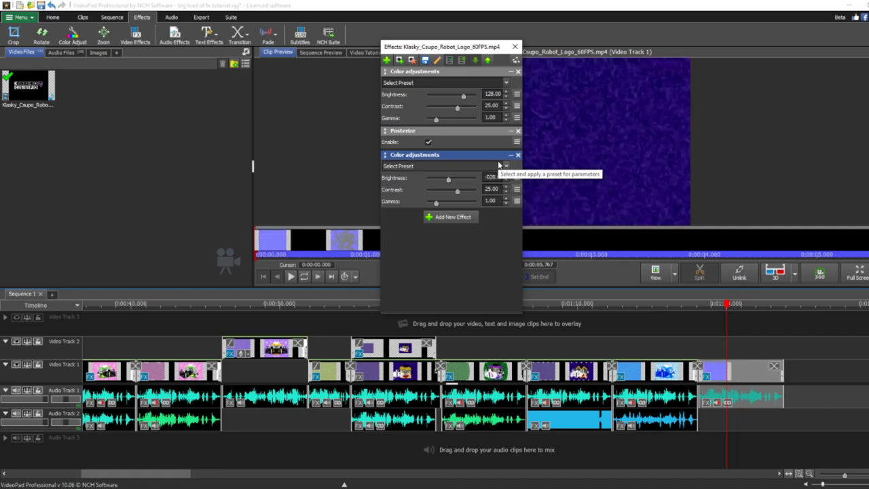
{"action": "scroll", "coordinate": [499, 165], "scroll_direction": "down", "scroll_amount": 10}
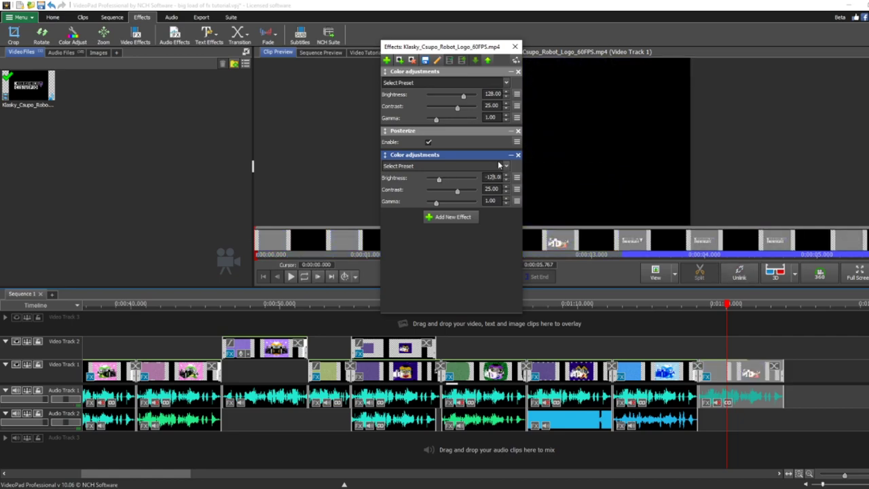
{"action": "scroll", "coordinate": [498, 165], "scroll_direction": "up", "scroll_amount": 2}
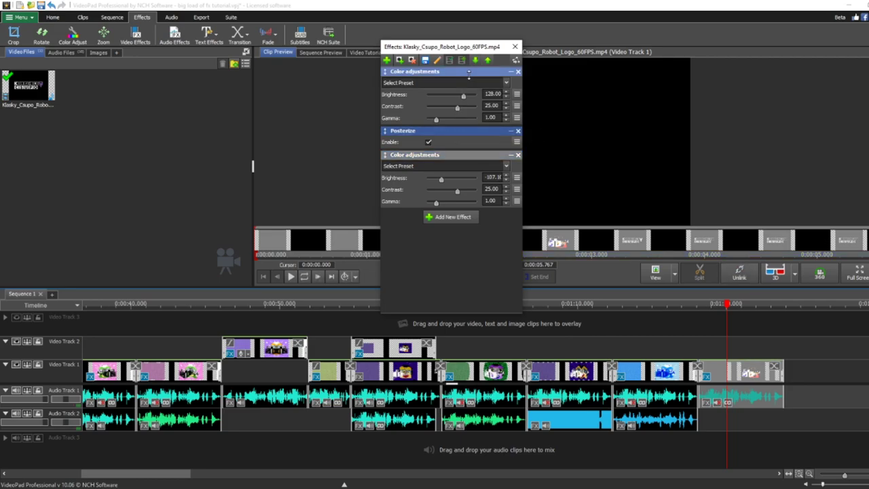
Set the Color adjustments effect above Posterize to brightness 40.80 and contrast 100, close the effects and preview a frame of the clip
{"action": "left_click", "coordinate": [492, 93]}
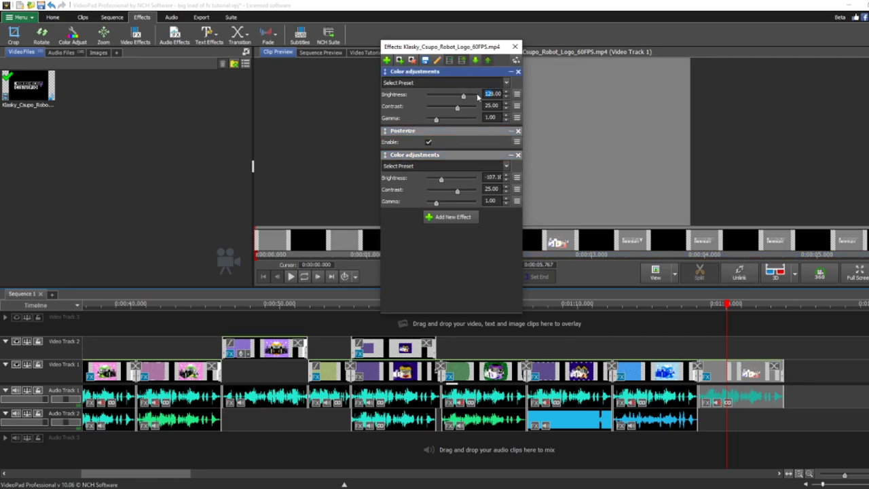
{"action": "type", "text": "49"}
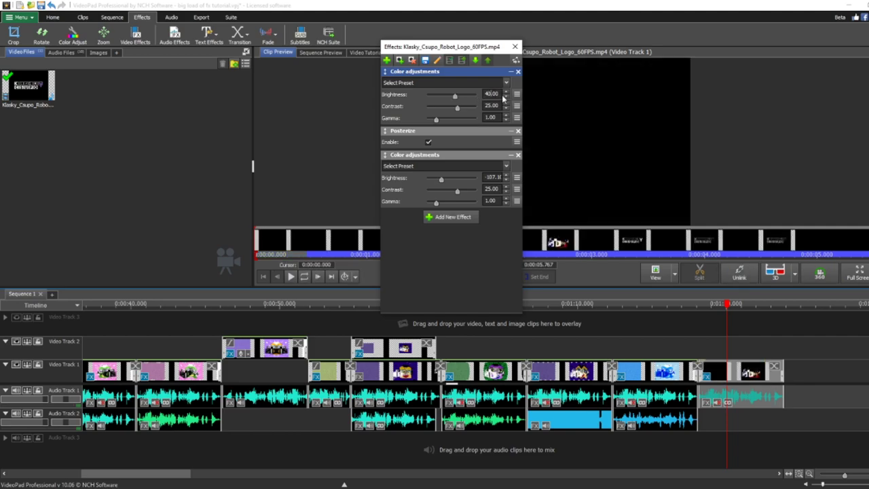
{"action": "type", "text": "8"}
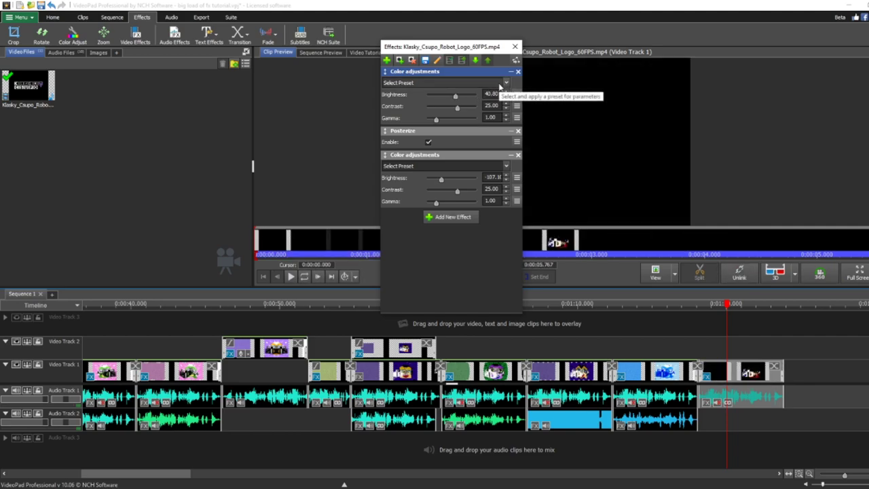
{"action": "left_click_drag", "start_coordinate": [457, 108], "coordinate": [499, 112]}
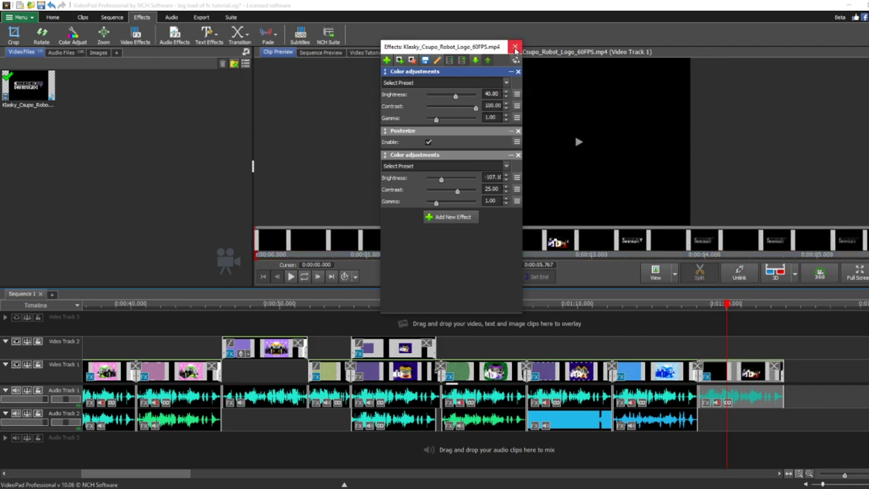
{"action": "left_click", "coordinate": [515, 48]}
{"action": "left_click", "coordinate": [729, 303]}
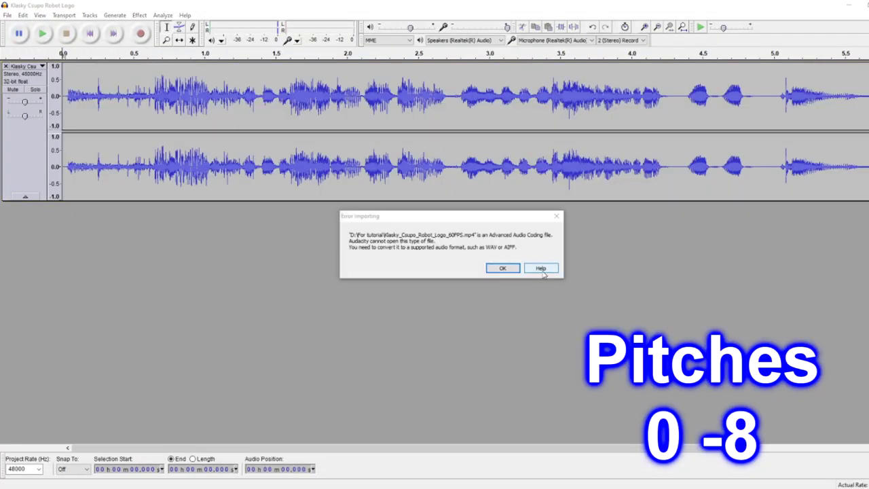
Switch to Audacity, dismiss the import error and select the second copy of the logo audio
{"action": "left_click", "coordinate": [541, 271]}
{"action": "left_click", "coordinate": [578, 192]}
{"action": "double_click", "coordinate": [316, 262]}
Apply Sliding Time Scale/Pitch Shift to the second audio track with a pitch shift of -8 semitones
{"action": "left_click", "coordinate": [139, 15]}
{"action": "left_click", "coordinate": [183, 275]}
{"action": "left_click", "coordinate": [421, 260]}
{"action": "key", "text": "BackSpace"}
{"action": "type", "text": "-8.000"}
{"action": "left_click", "coordinate": [491, 295]}
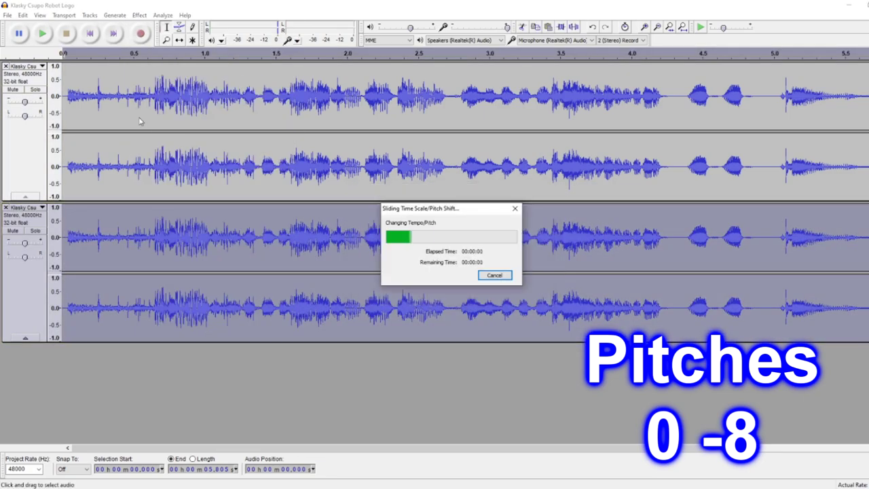
Export the mixed audio as a WAV file named G-Major 6 Klasky Csupo
{"action": "key", "text": "ctrl+shift+e"}
{"action": "type", "text": "G-Major 6"}
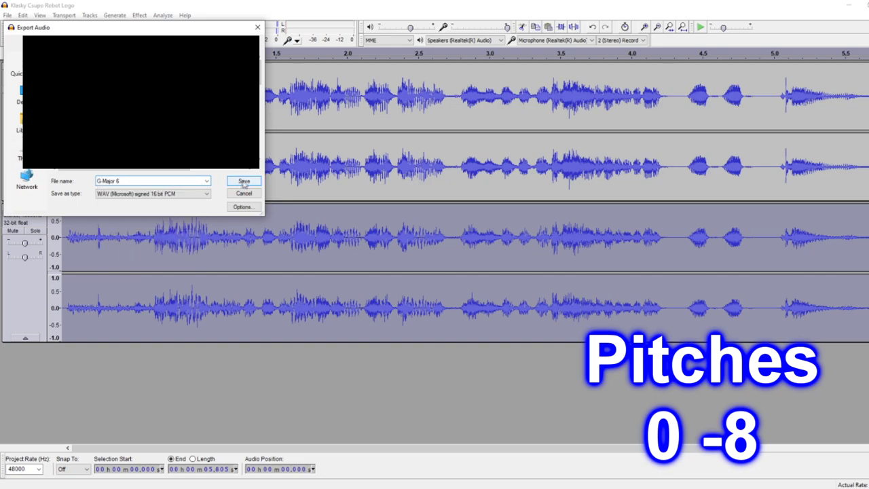
{"action": "type", "text": " Klasky Csupo"}
{"action": "key", "text": "Return"}
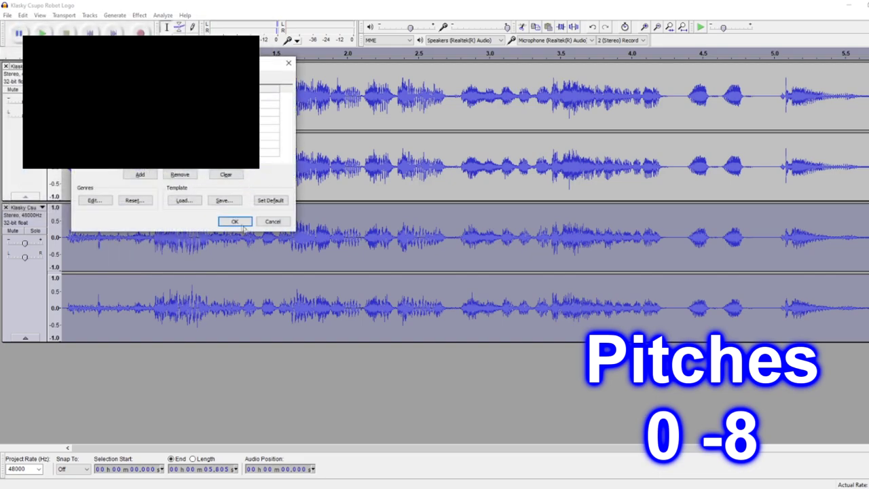
{"action": "key", "text": "Return"}
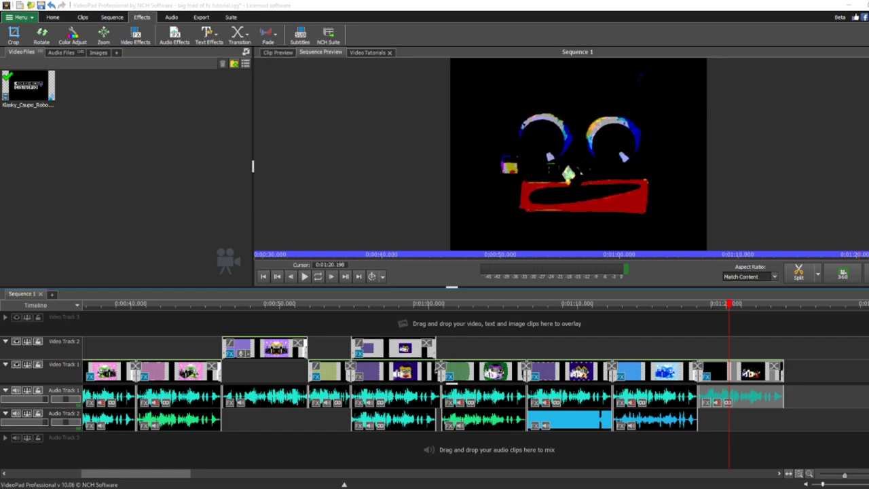
Switch to VideoPad, place the G-Major 6 audio on Audio Track 2 beneath the newest clip and play it briefly
{"action": "left_click_drag", "start_coordinate": [671, 340], "coordinate": [736, 419]}
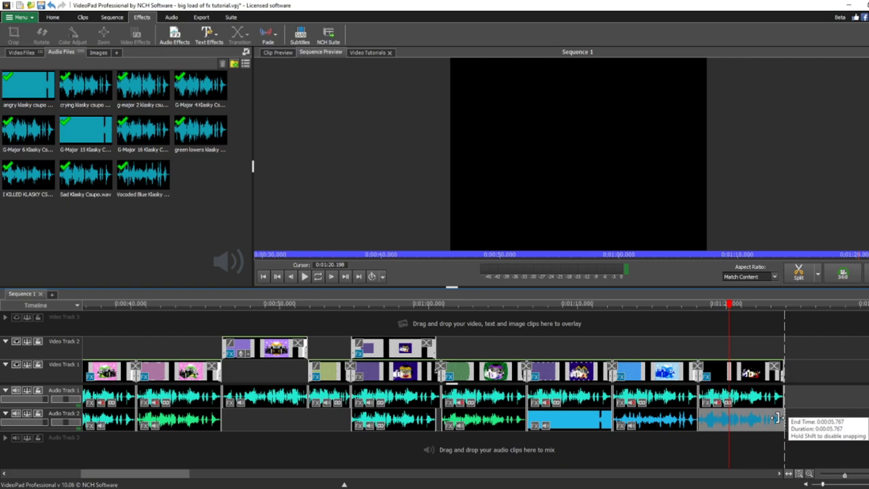
{"action": "left_click", "coordinate": [304, 276]}
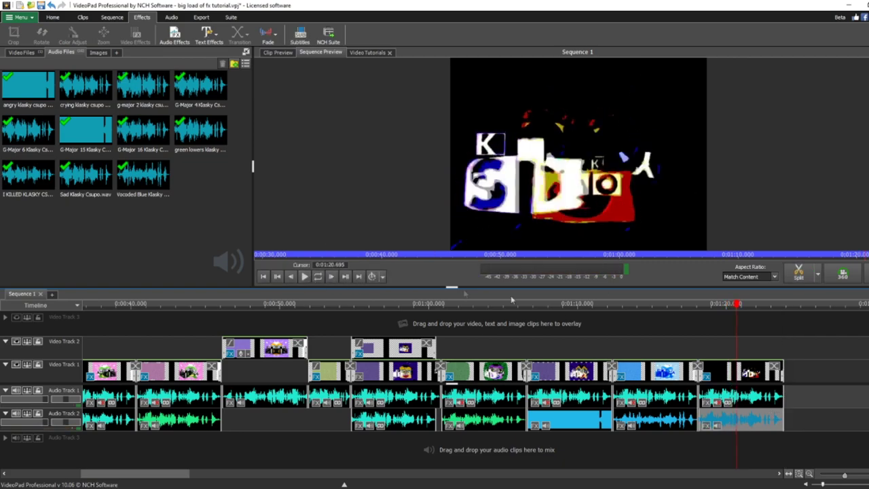
Place another copy of the logo video after the G-Major 6 clip on Video Track 1 and preview a frame of it
{"action": "left_click", "coordinate": [21, 53]}
{"action": "left_click_drag", "start_coordinate": [28, 86], "coordinate": [804, 383]}
{"action": "left_click", "coordinate": [789, 307]}
{"action": "scroll", "coordinate": [728, 395], "scroll_direction": "up", "scroll_amount": 1}
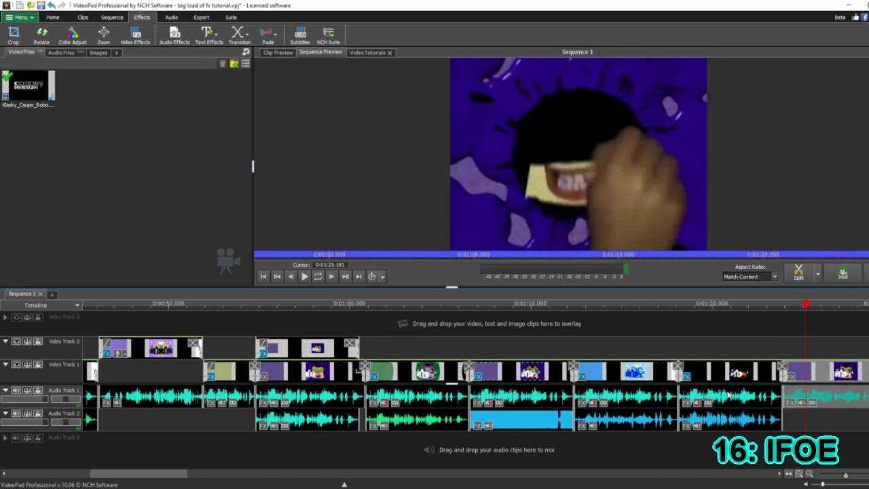
{"action": "left_click", "coordinate": [815, 317]}
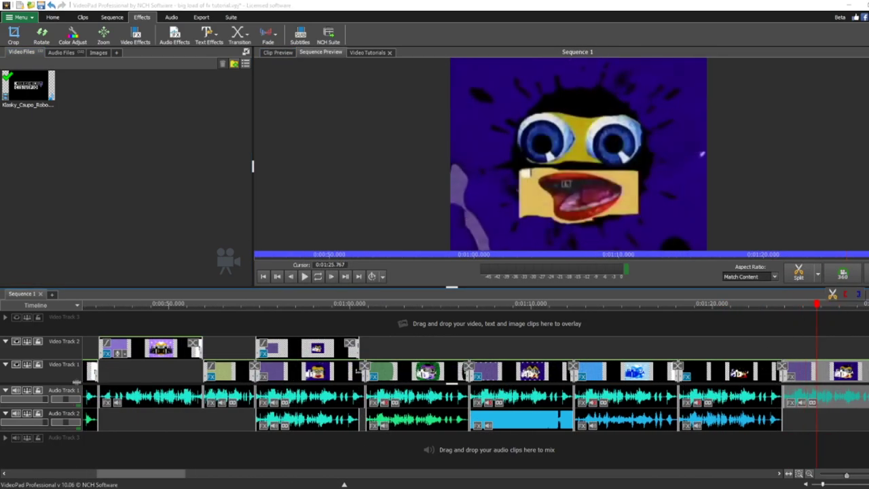
{"action": "left_click", "coordinate": [813, 347]}
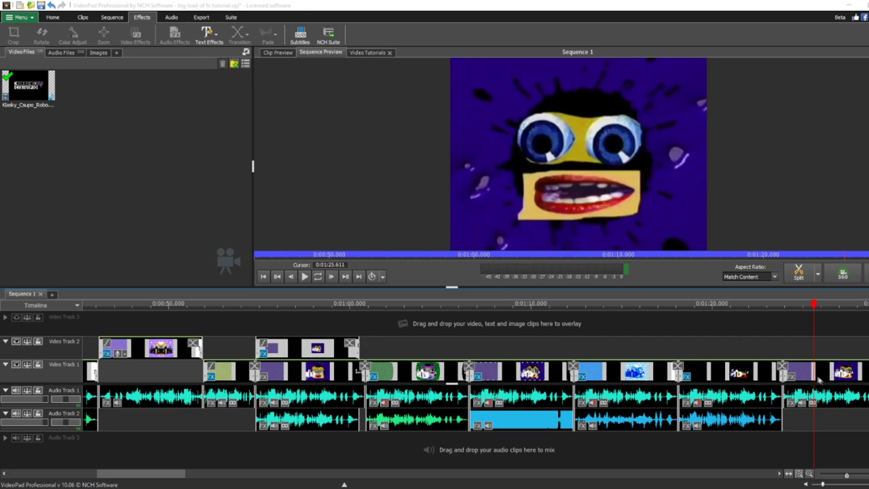
Add Negative and Two-Tone video effects to the newest logo clip on Video Track 1
{"action": "left_click", "coordinate": [828, 367]}
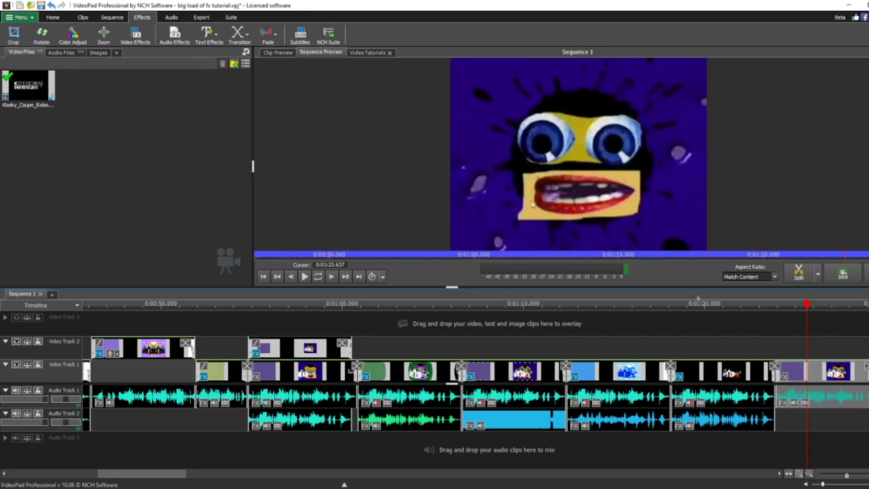
{"action": "left_click", "coordinate": [135, 34]}
{"action": "scroll", "coordinate": [535, 197], "scroll_direction": "down", "scroll_amount": 5}
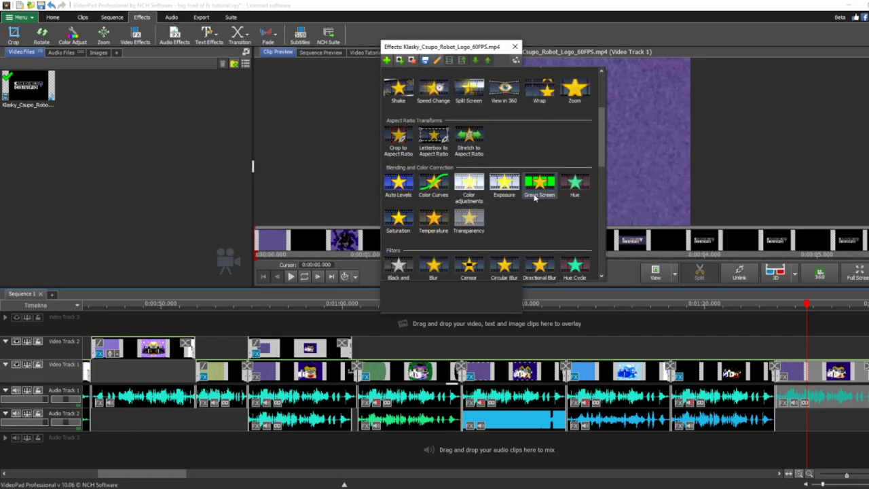
{"action": "scroll", "coordinate": [534, 196], "scroll_direction": "down", "scroll_amount": 5}
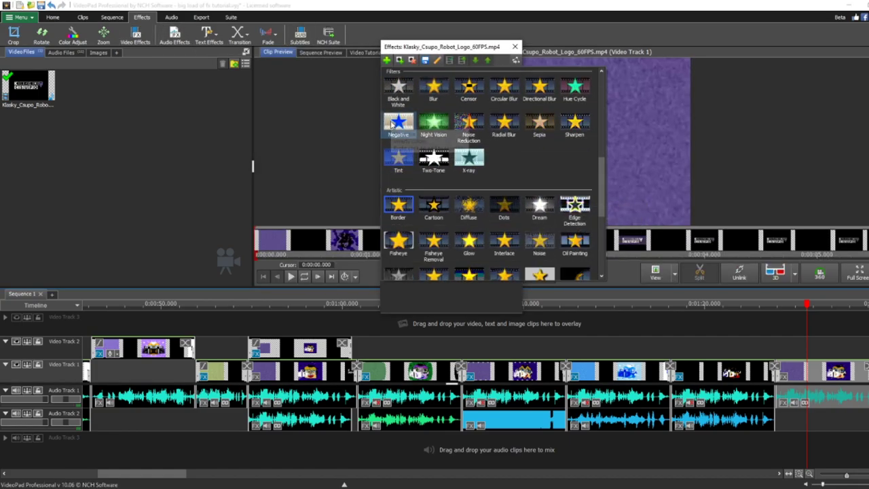
{"action": "left_click", "coordinate": [396, 122]}
{"action": "left_click", "coordinate": [387, 61]}
{"action": "scroll", "coordinate": [454, 173], "scroll_direction": "down", "scroll_amount": 10}
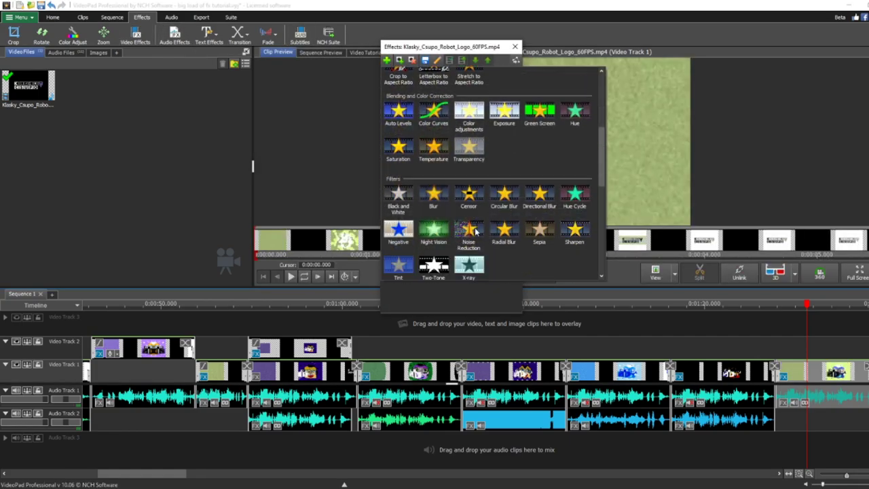
{"action": "left_click", "coordinate": [434, 160]}
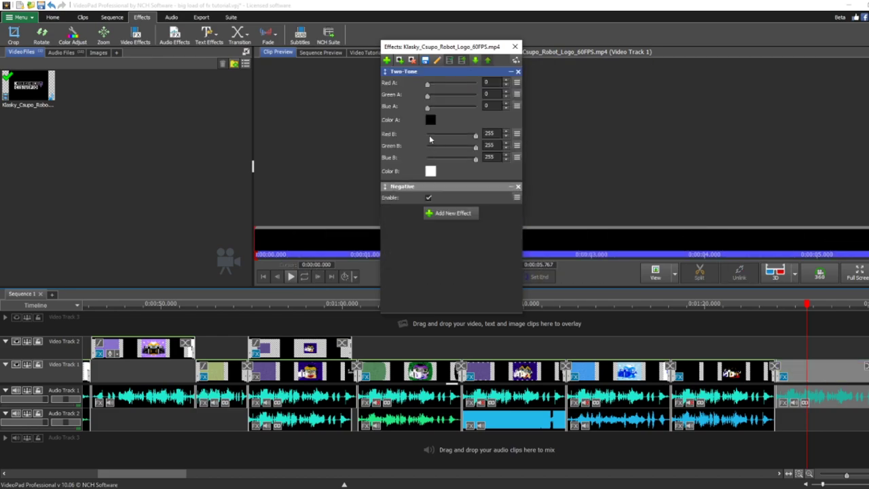
Set the Two-Tone effect's Red B to 0 to make Color B cyan, preview the clip and close its effects
{"action": "left_click", "coordinate": [433, 171]}
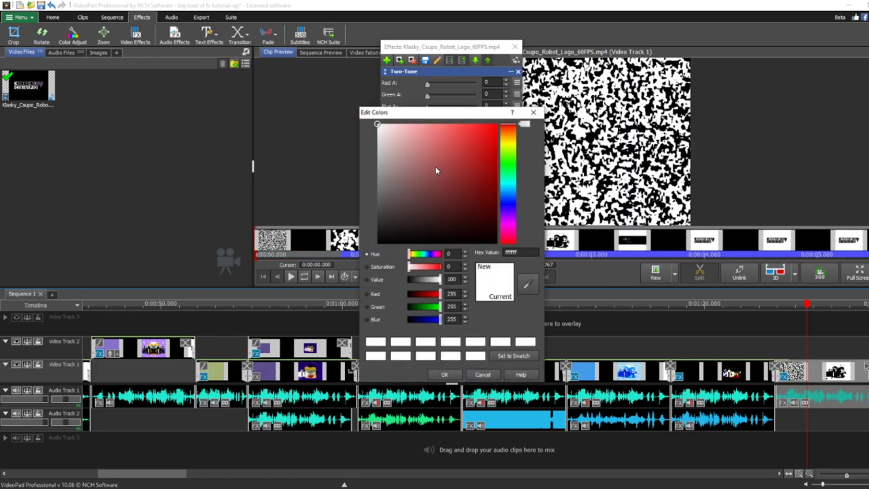
{"action": "left_click", "coordinate": [536, 114]}
{"action": "left_click_drag", "start_coordinate": [475, 139], "coordinate": [382, 138]}
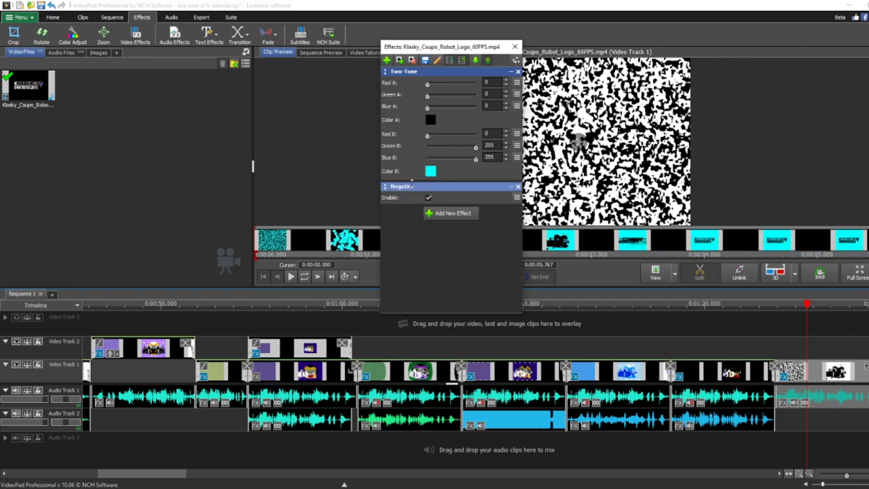
{"action": "left_click", "coordinate": [808, 306]}
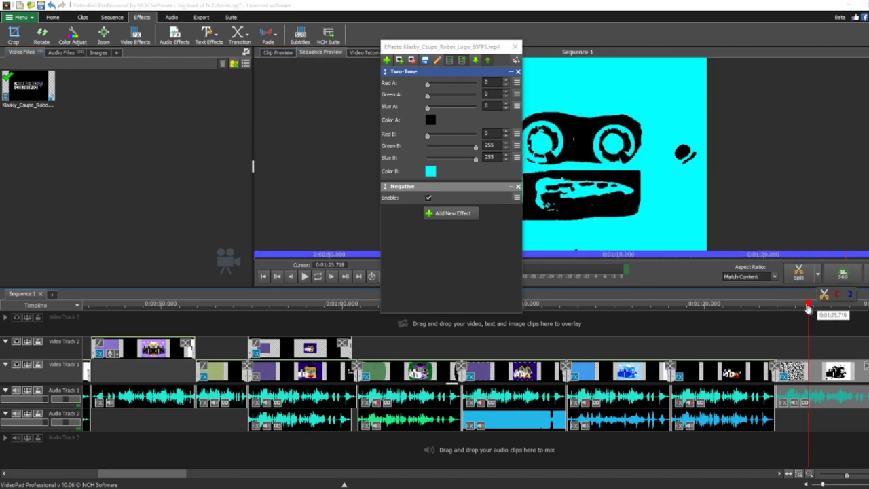
{"action": "left_click", "coordinate": [515, 47]}
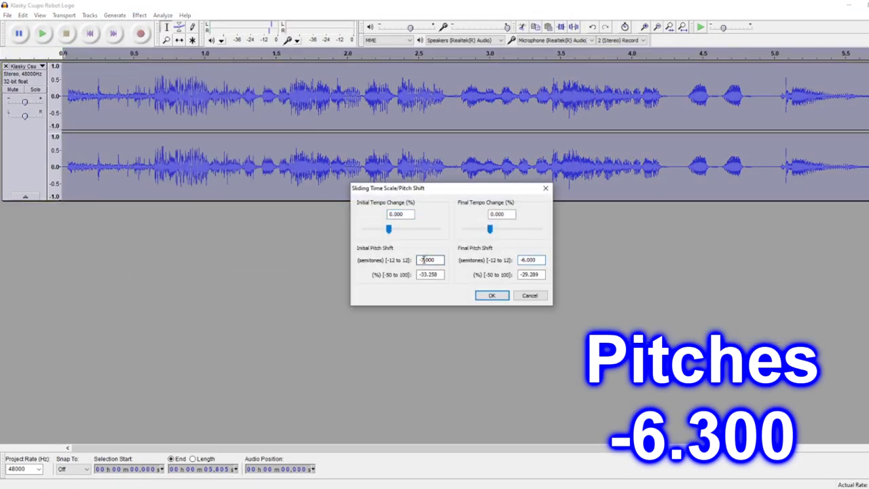
Switch to Audacity, pitch-shift the logo audio by -6.300 semitones and export it as IFOE Klasky Csupo
{"action": "left_click", "coordinate": [492, 296]}
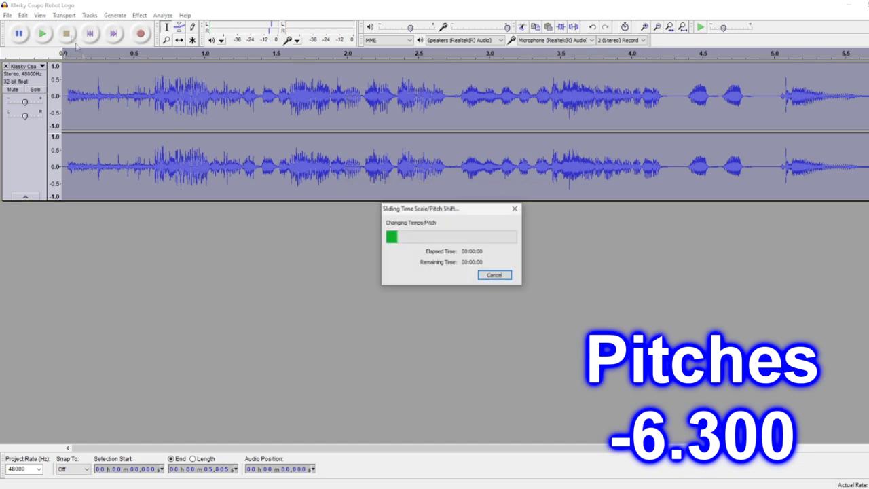
{"action": "left_click", "coordinate": [45, 37]}
{"action": "type", "text": "IFOE"}
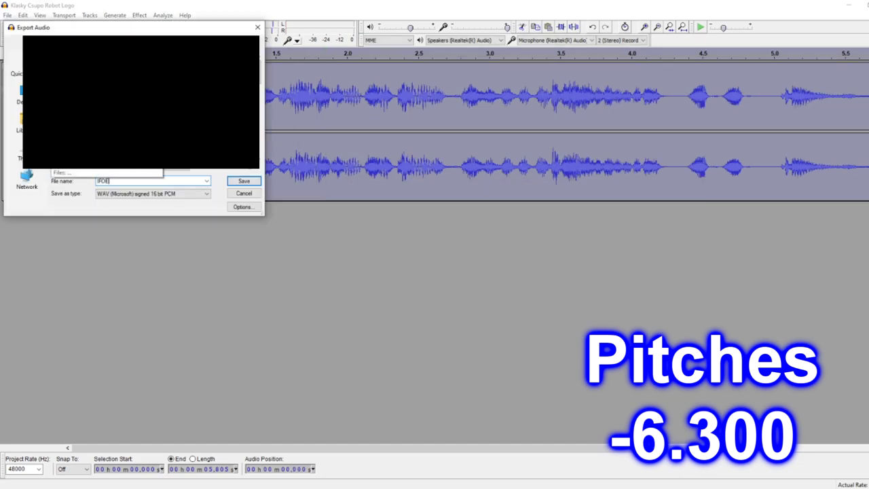
{"action": "type", "text": " Klasky"}
{"action": "key", "text": "Return"}
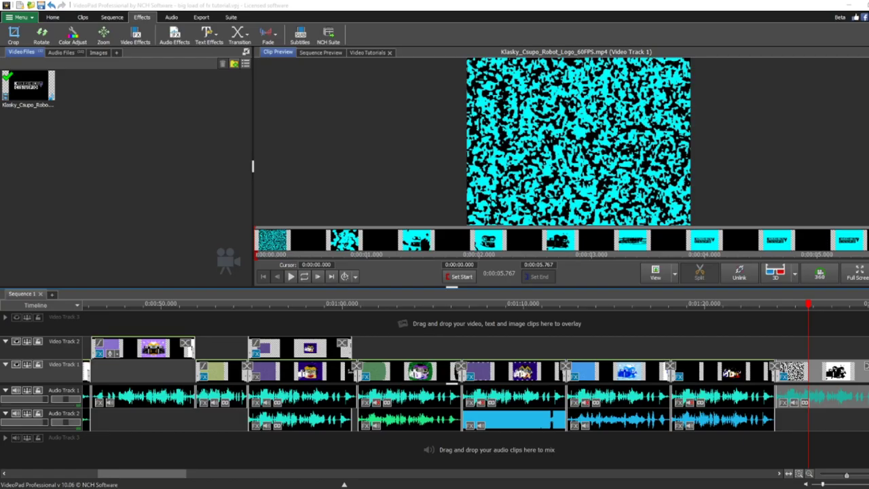
Switch to VideoPad and place the IFOE audio on Audio Track 2 beneath the cyan clip, aligning its end with the clip
{"action": "left_click_drag", "start_coordinate": [835, 370], "coordinate": [715, 423]}
{"action": "left_click_drag", "start_coordinate": [800, 421], "coordinate": [801, 421]}
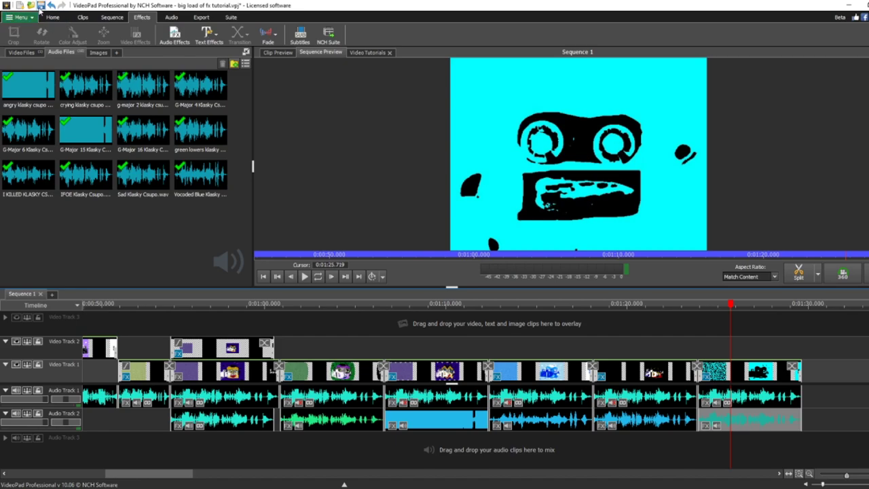
Place another copy of the logo video after the cyan clip on Video Track 1 and preview a frame of it
{"action": "left_click", "coordinate": [23, 51]}
{"action": "left_click_drag", "start_coordinate": [27, 87], "coordinate": [798, 382]}
{"action": "left_click", "coordinate": [713, 305]}
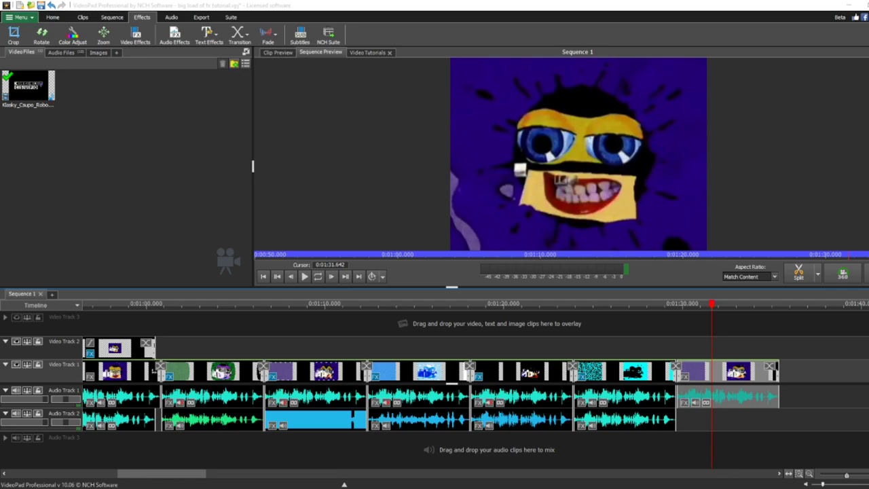
{"action": "left_click", "coordinate": [677, 341]}
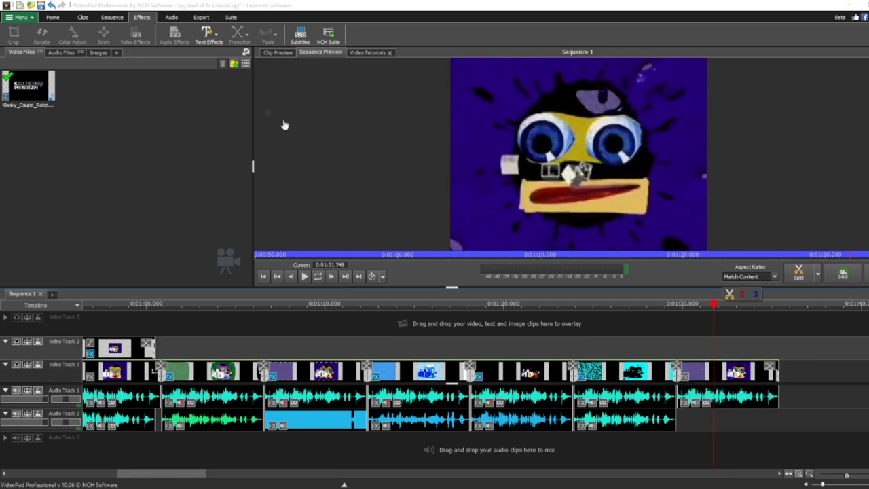
Add a Hue effect to the last clip on Video Track 1 and set its hue to 230
{"action": "left_click", "coordinate": [716, 375]}
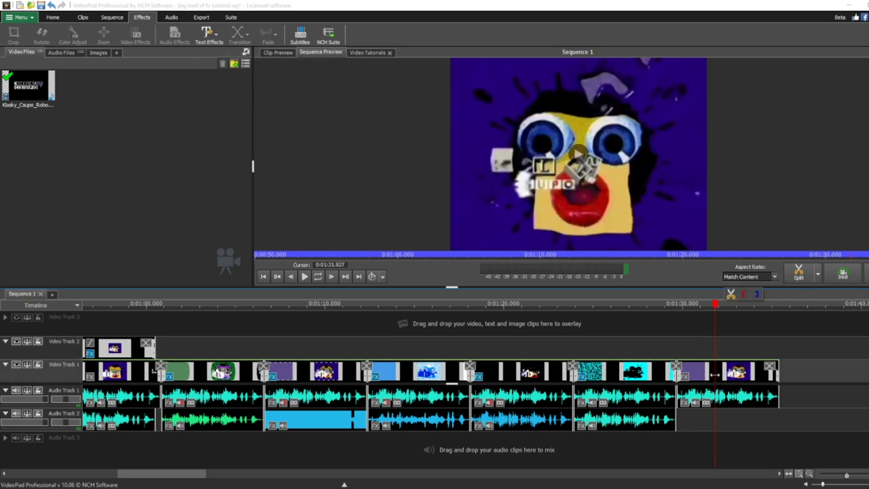
{"action": "left_click", "coordinate": [723, 375]}
{"action": "left_click", "coordinate": [135, 34]}
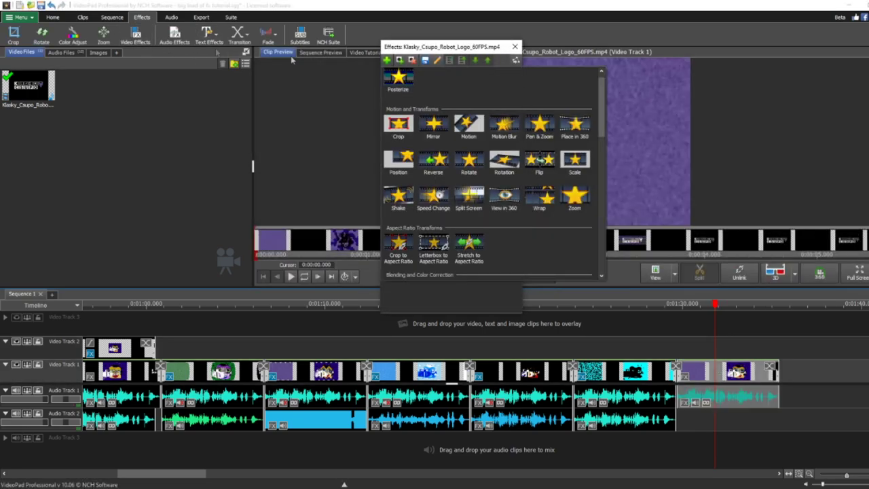
{"action": "scroll", "coordinate": [540, 197], "scroll_direction": "down", "scroll_amount": 3}
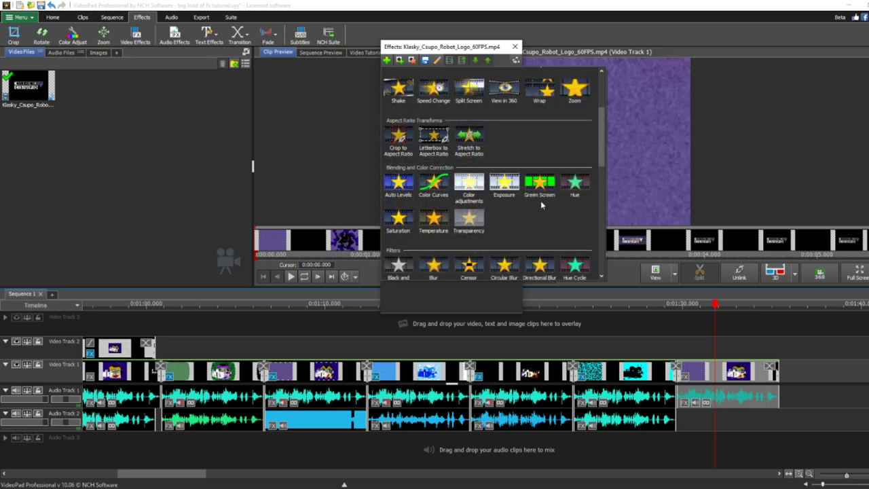
{"action": "left_click", "coordinate": [571, 191]}
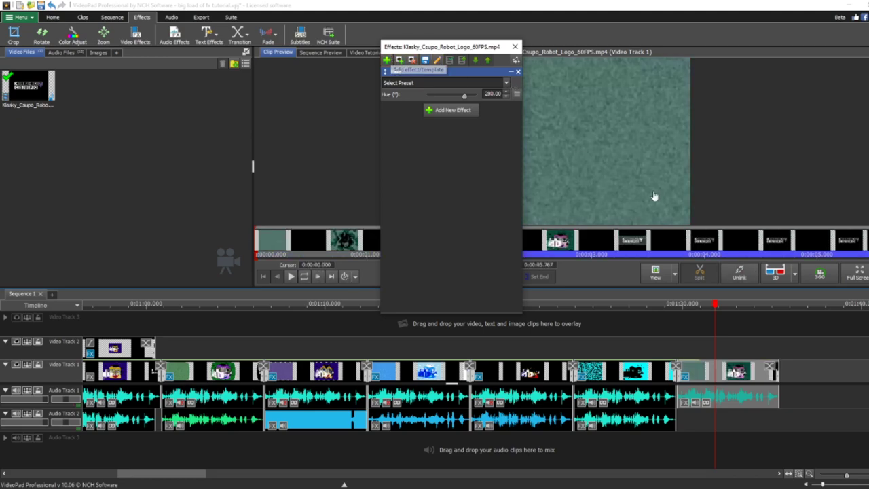
{"action": "left_click", "coordinate": [717, 303]}
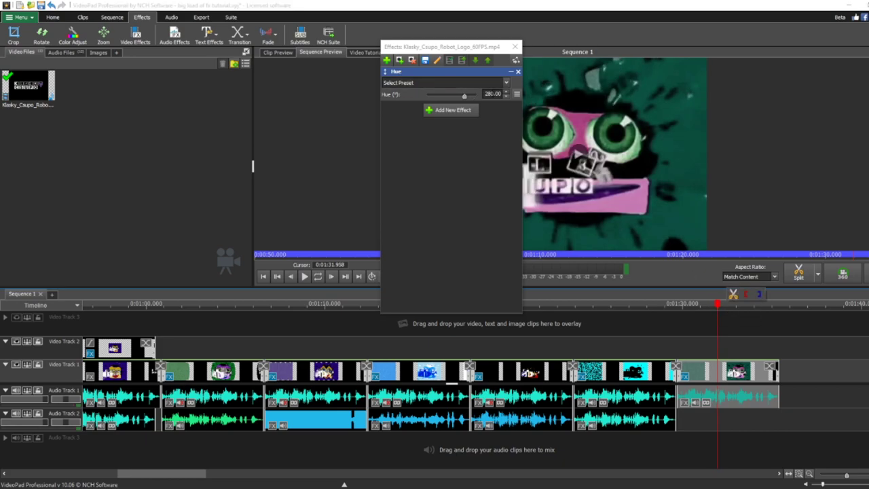
{"action": "key", "text": "BackSpace"}
{"action": "type", "text": "9"}
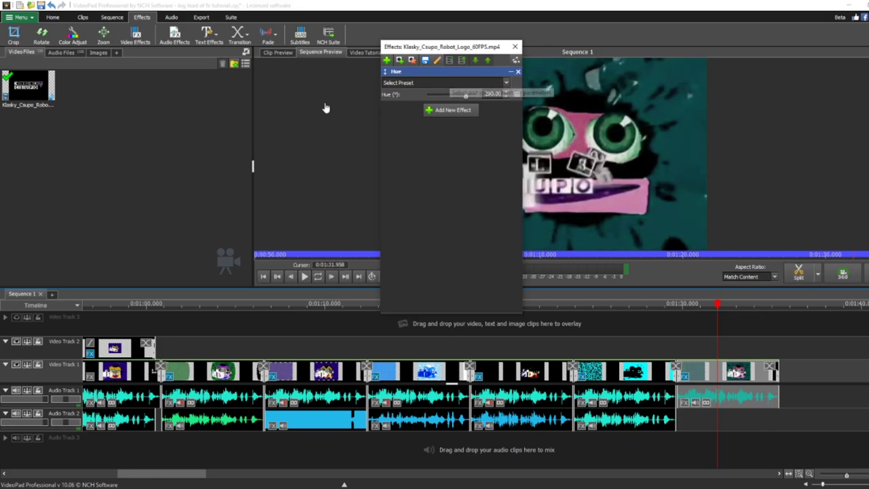
{"action": "key", "text": "BackSpace"}
{"action": "type", "text": "3"}
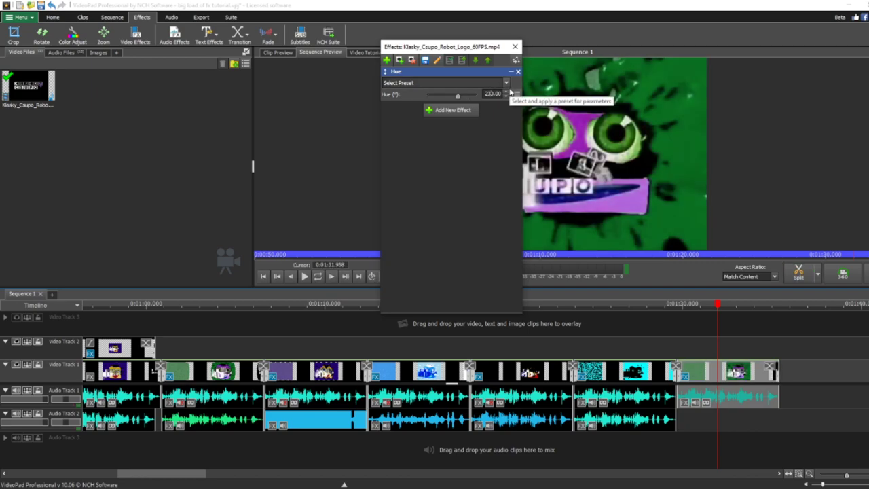
Add a Mirror effect with direction Right to left to the same clip and close its effects
{"action": "left_click", "coordinate": [385, 60]}
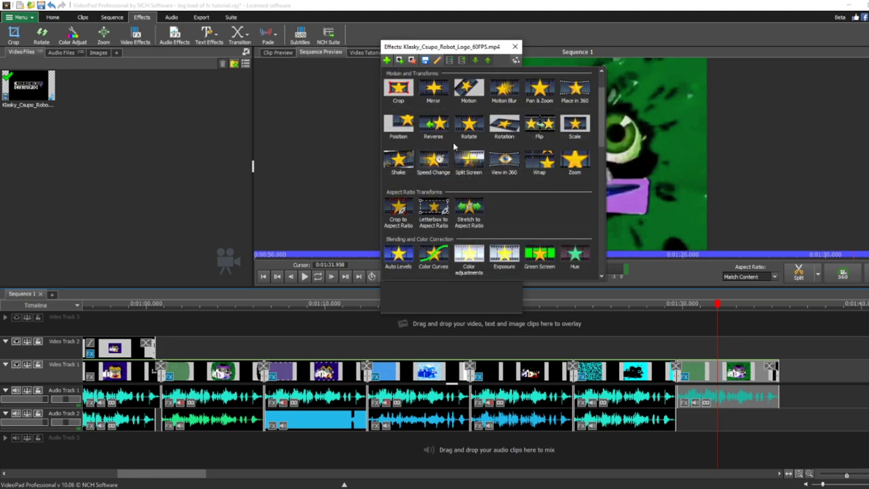
{"action": "scroll", "coordinate": [473, 143], "scroll_direction": "down", "scroll_amount": 1}
{"action": "scroll", "coordinate": [478, 146], "scroll_direction": "up", "scroll_amount": 1}
{"action": "left_click", "coordinate": [442, 130]}
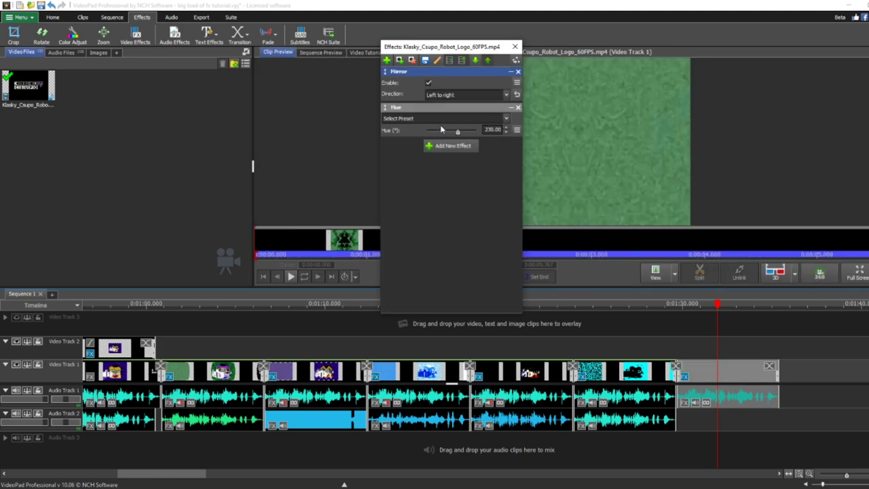
{"action": "left_click", "coordinate": [448, 96]}
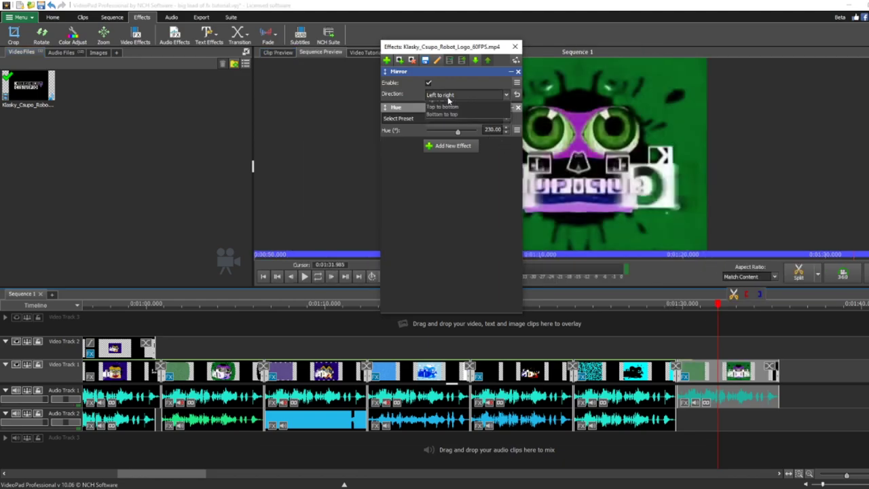
{"action": "left_click", "coordinate": [469, 104]}
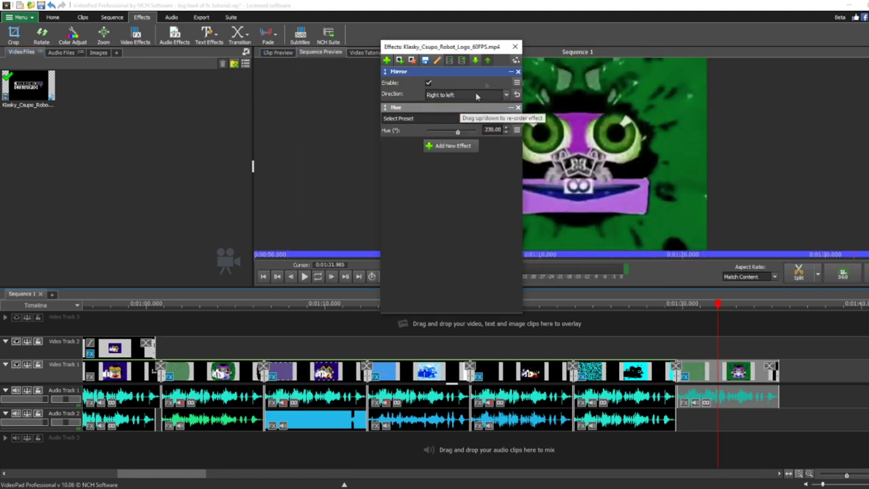
{"action": "left_click", "coordinate": [514, 47]}
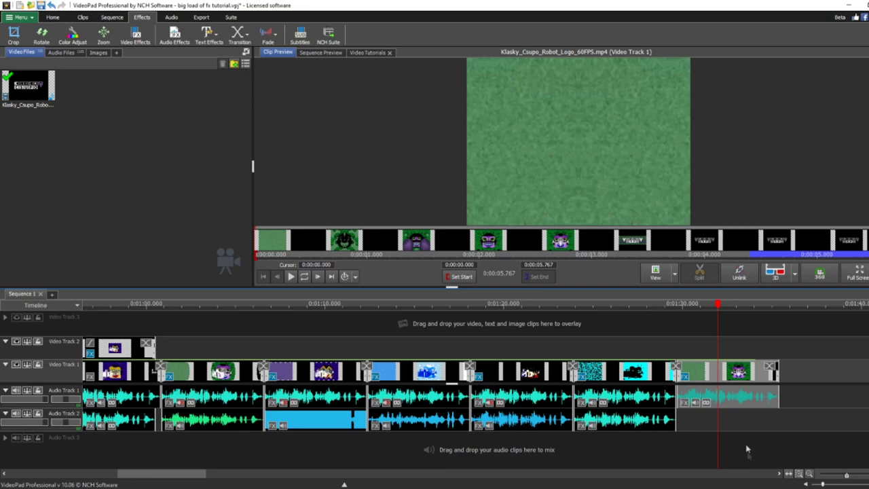
Add the Bitcrusher VST plugin to the mirrored green clip's audio on Audio Track 1, apply it and close the effects
{"action": "left_click", "coordinate": [716, 397]}
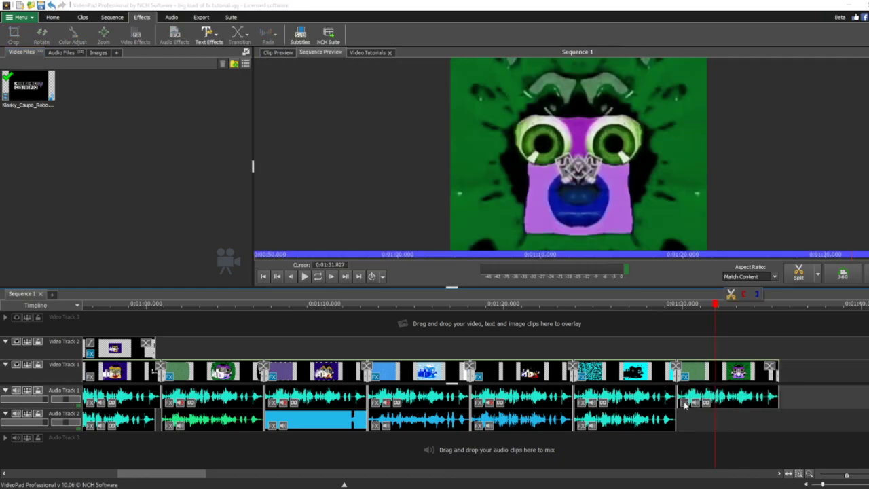
{"action": "left_click", "coordinate": [686, 404]}
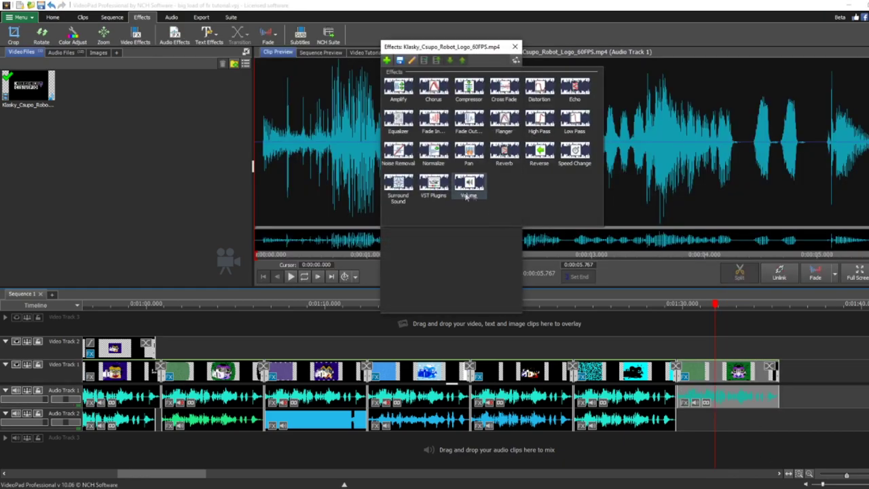
{"action": "left_click", "coordinate": [434, 184]}
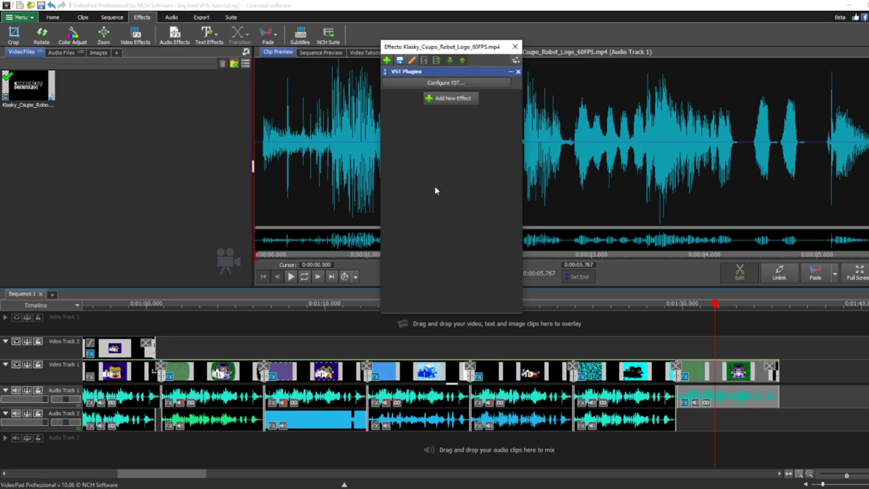
{"action": "left_click", "coordinate": [451, 84]}
{"action": "left_click", "coordinate": [445, 252]}
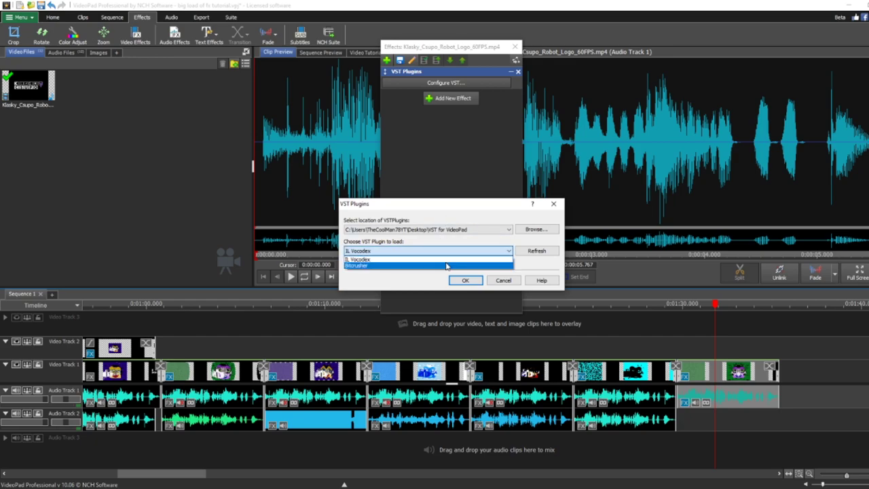
{"action": "left_click", "coordinate": [446, 265]}
{"action": "left_click", "coordinate": [466, 280]}
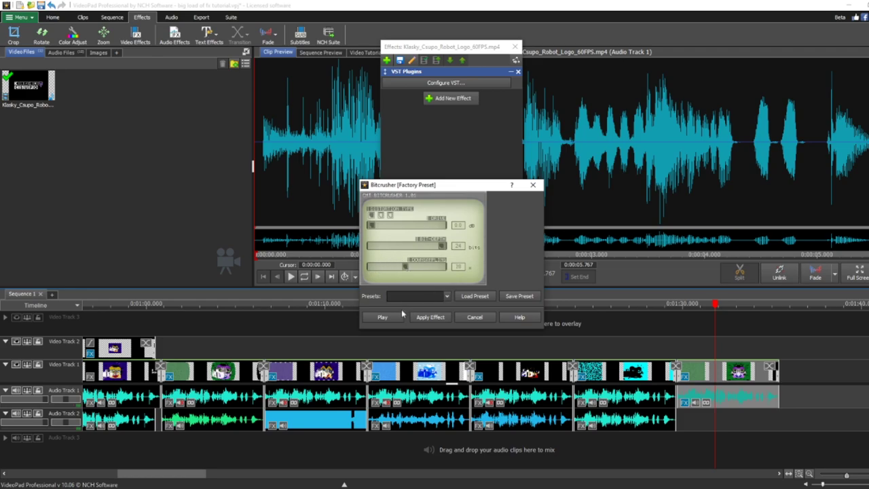
{"action": "left_click", "coordinate": [426, 318]}
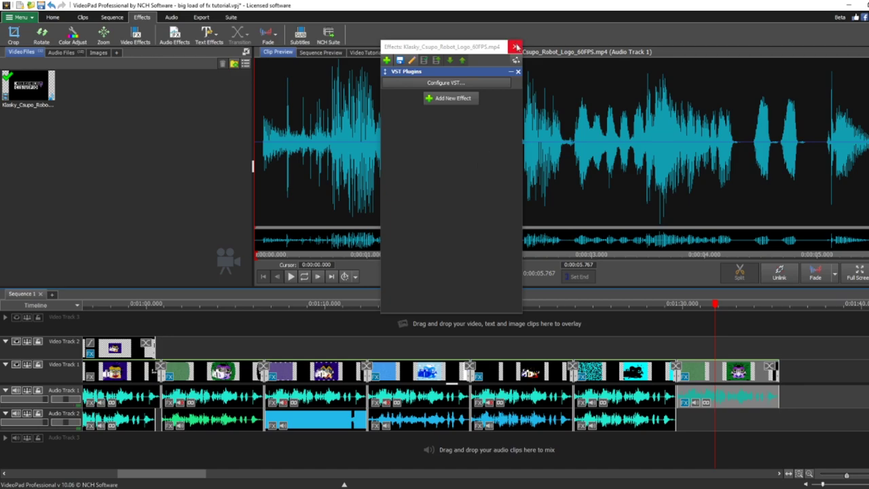
{"action": "left_click", "coordinate": [516, 46]}
Play back part of the mirrored green clip in the sequence to check its picture and audio
{"action": "left_click", "coordinate": [708, 307]}
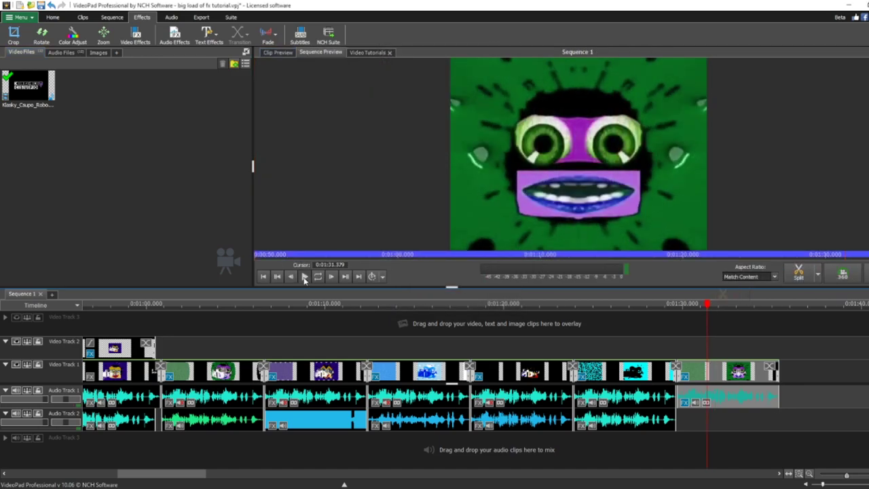
{"action": "left_click", "coordinate": [304, 279]}
{"action": "left_click", "coordinate": [304, 277]}
Place another copy of the logo video after the mirrored green clip on Video Track 1 and add a Color Curves effect to it
{"action": "left_click_drag", "start_coordinate": [34, 88], "coordinate": [805, 372]}
{"action": "left_click", "coordinate": [811, 307]}
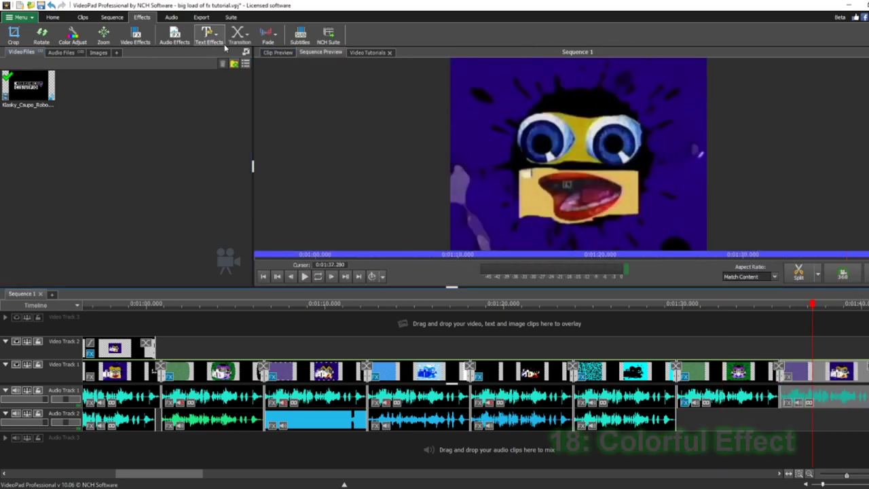
{"action": "left_click", "coordinate": [148, 41]}
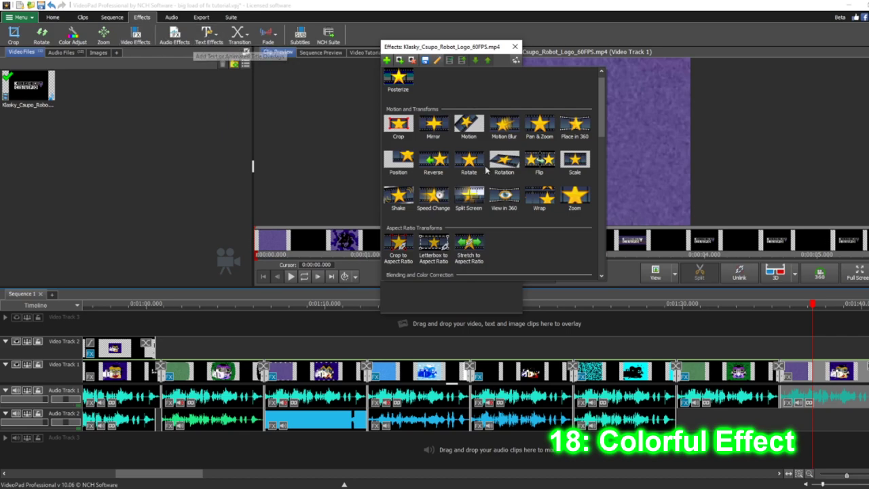
{"action": "scroll", "coordinate": [493, 226], "scroll_direction": "down", "scroll_amount": 10}
{"action": "scroll", "coordinate": [492, 226], "scroll_direction": "down", "scroll_amount": 2}
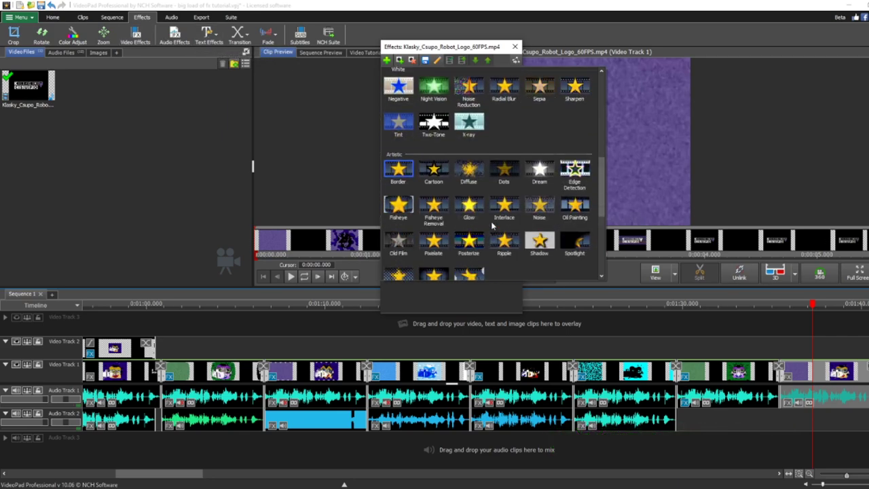
{"action": "scroll", "coordinate": [493, 226], "scroll_direction": "up", "scroll_amount": 1}
{"action": "scroll", "coordinate": [462, 226], "scroll_direction": "up", "scroll_amount": 4}
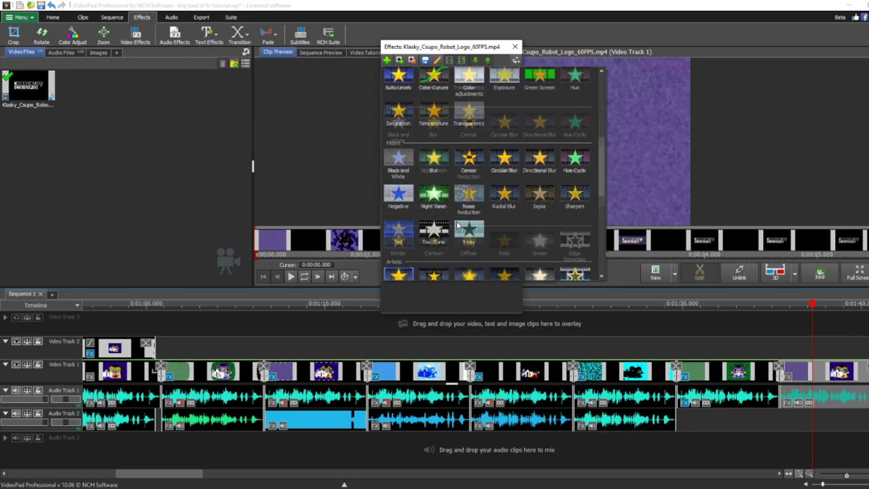
{"action": "left_click", "coordinate": [434, 146]}
Add a second Color Curves effect and a Negative effect to the new clip
{"action": "left_click", "coordinate": [386, 61]}
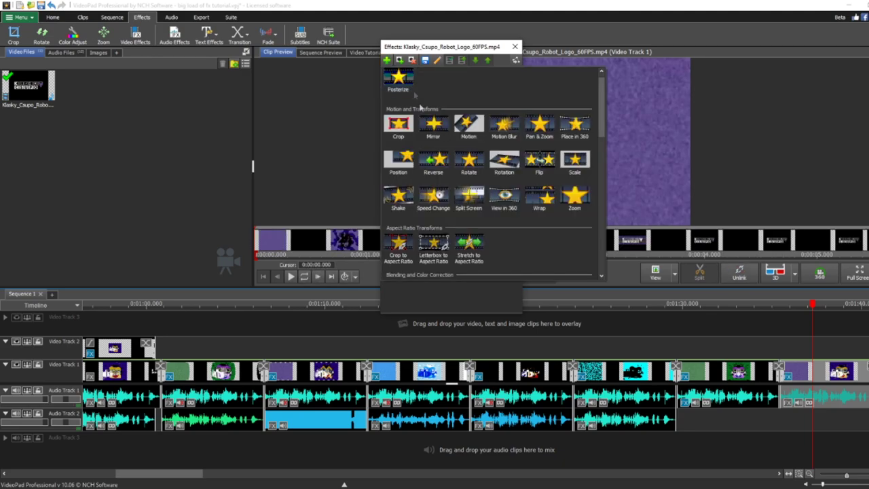
{"action": "scroll", "coordinate": [441, 185], "scroll_direction": "down", "scroll_amount": 2}
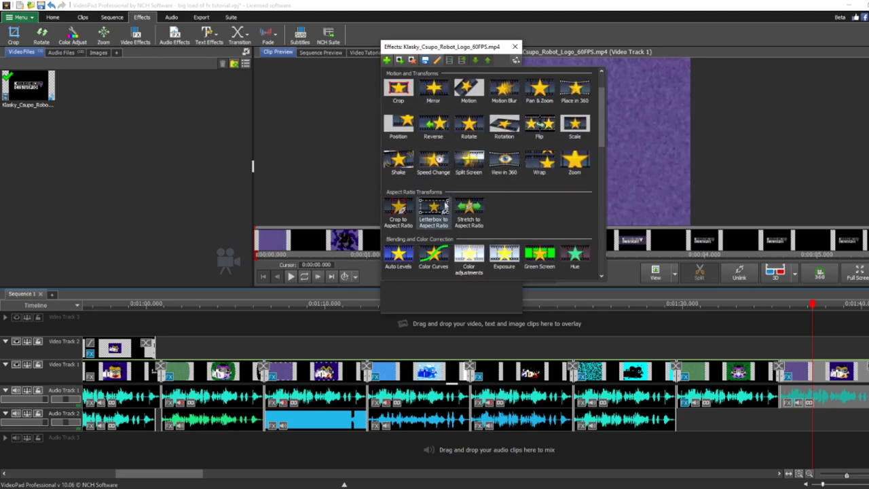
{"action": "left_click", "coordinate": [433, 252]}
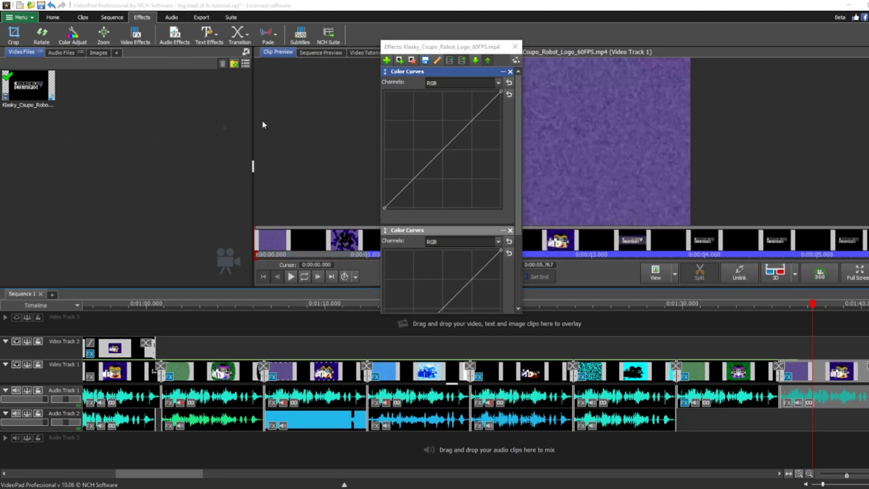
{"action": "left_click", "coordinate": [387, 60]}
{"action": "scroll", "coordinate": [475, 224], "scroll_direction": "down", "scroll_amount": 3}
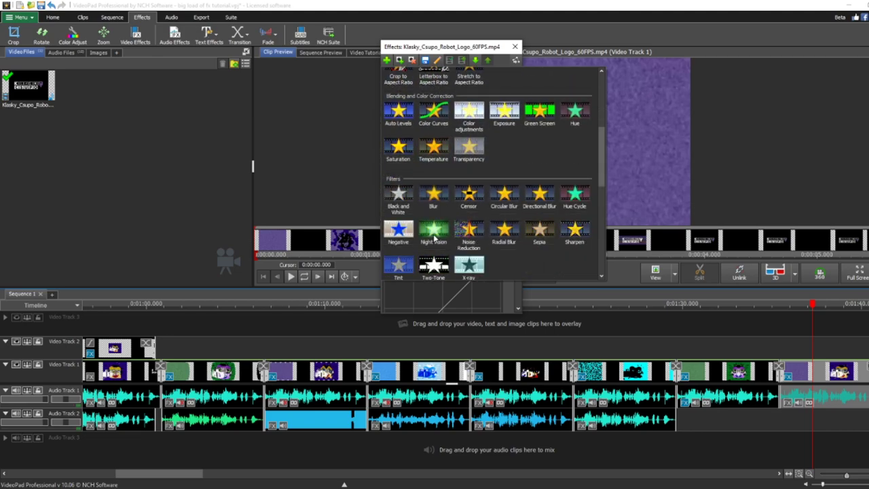
{"action": "left_click", "coordinate": [398, 232]}
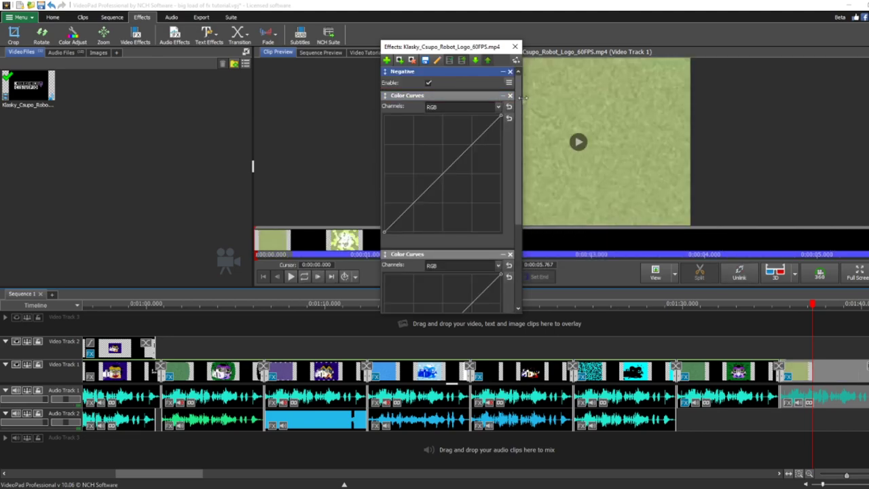
Shape the lower Color Curves effect's RGB curve into an arch, raising its midpoint to maximum and lowering its highlight end to zero
{"action": "left_click_drag", "start_coordinate": [520, 97], "coordinate": [521, 201]}
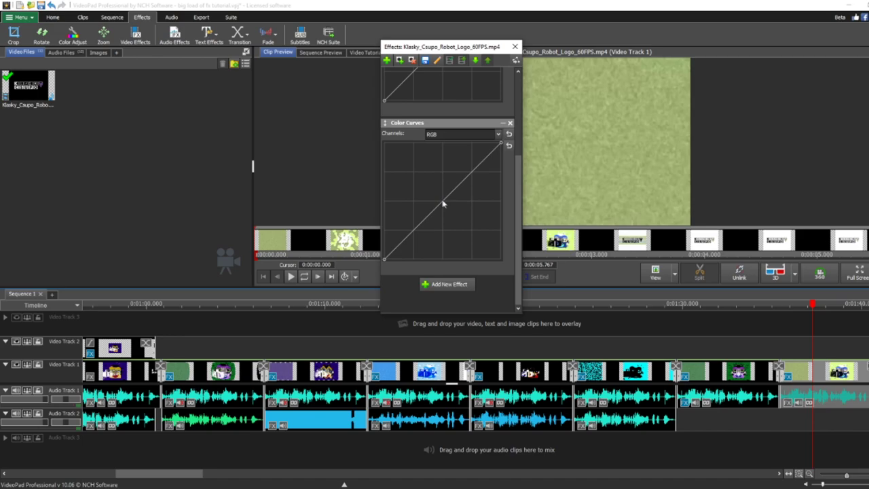
{"action": "left_click_drag", "start_coordinate": [442, 203], "coordinate": [442, 144]}
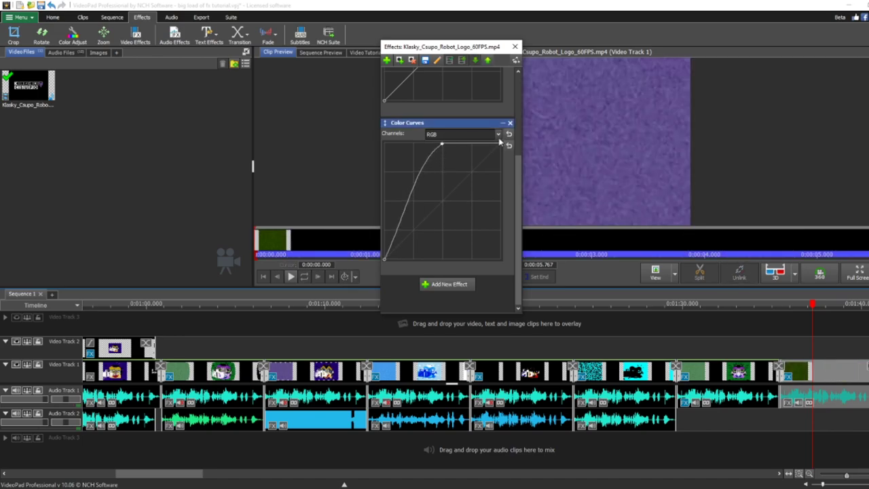
{"action": "left_click_drag", "start_coordinate": [500, 143], "coordinate": [500, 259]}
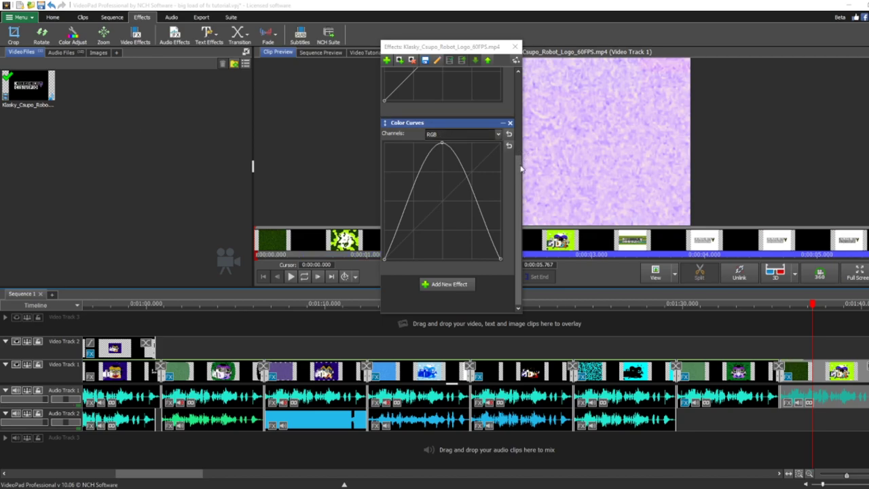
Shape the upper Color Curves effect's RGB curve into the same arch, preview a frame of the clip and close its effects
{"action": "left_click_drag", "start_coordinate": [518, 169], "coordinate": [513, 114]}
{"action": "left_click_drag", "start_coordinate": [445, 131], "coordinate": [444, 66]}
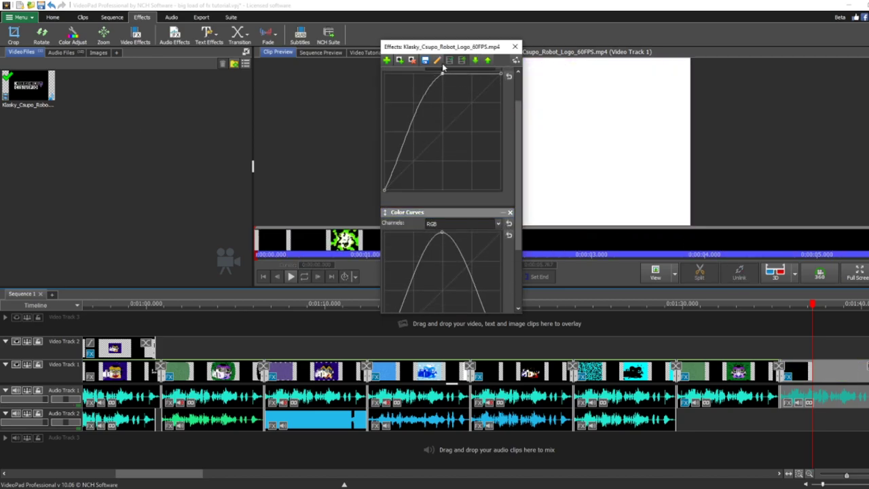
{"action": "left_click_drag", "start_coordinate": [500, 73], "coordinate": [500, 189]}
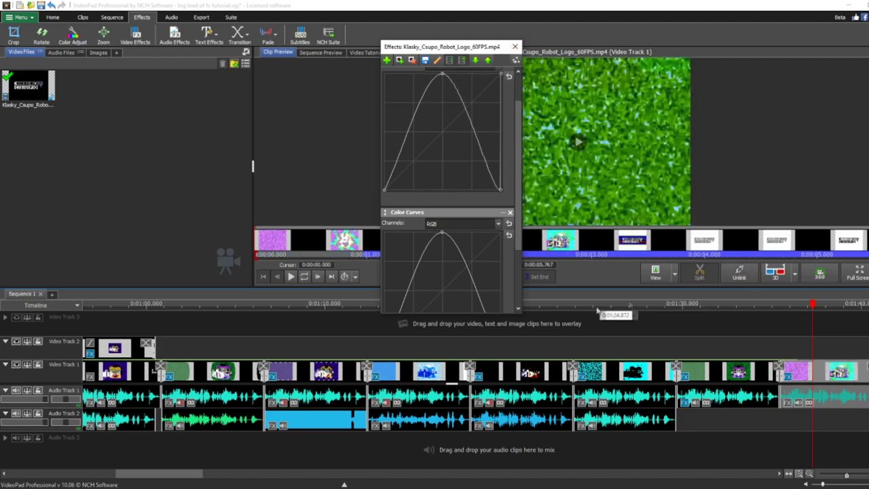
{"action": "left_click", "coordinate": [818, 304]}
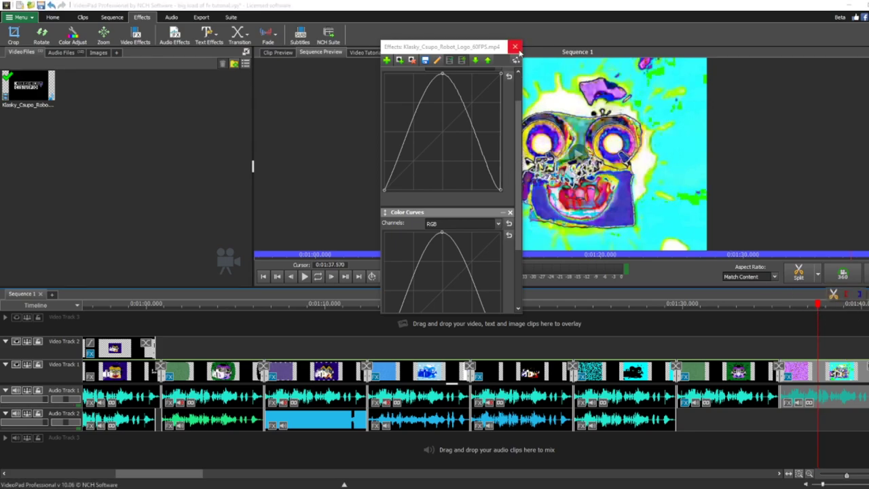
{"action": "left_click", "coordinate": [515, 47]}
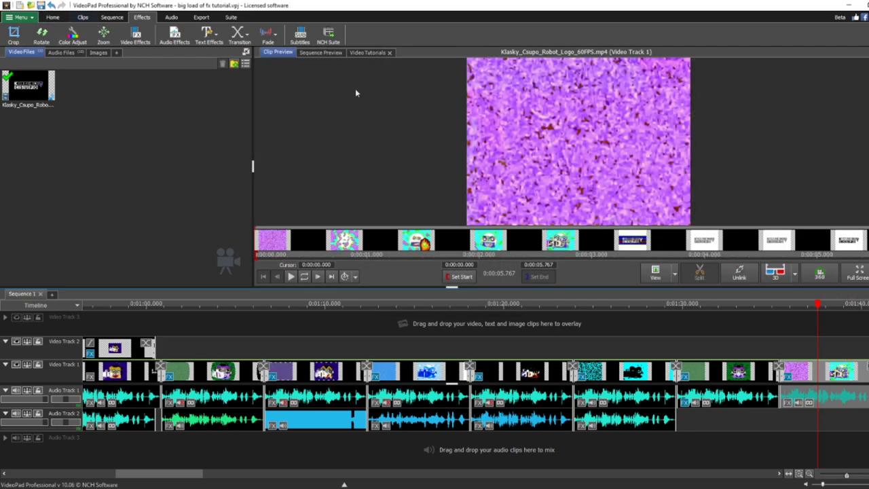
Add a VST Plugins effect to the new clip's audio on Audio Track 1 and load the IL Vocodex plugin
{"action": "left_click", "coordinate": [814, 305]}
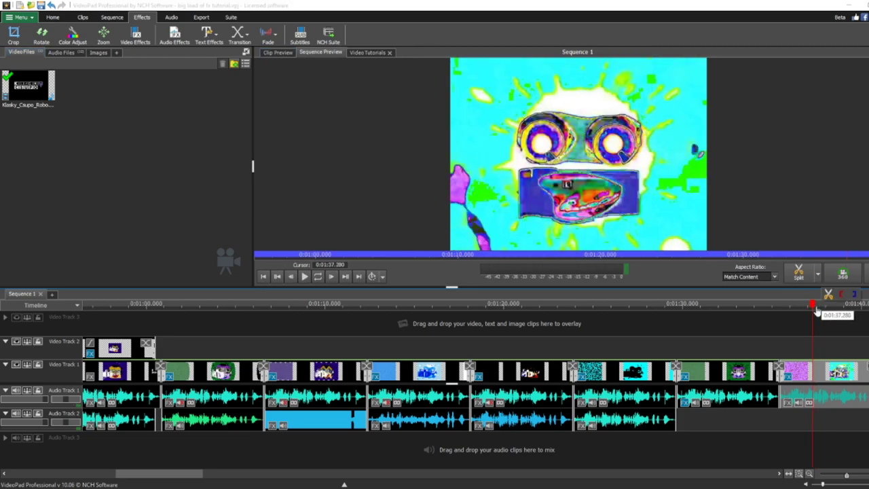
{"action": "left_click", "coordinate": [818, 399]}
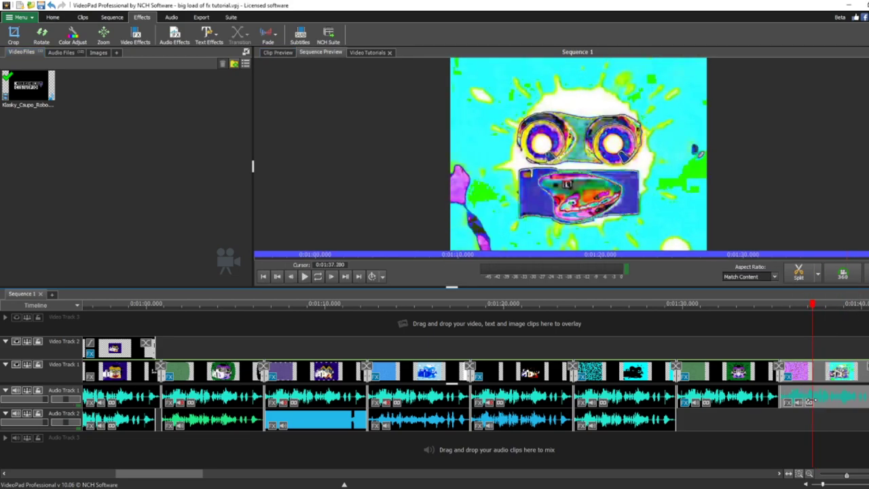
{"action": "left_click", "coordinate": [788, 404]}
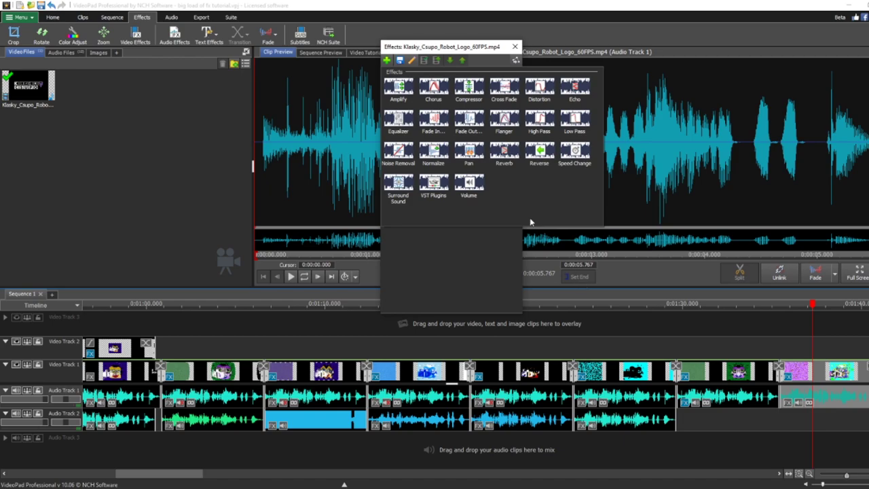
{"action": "left_click", "coordinate": [429, 191]}
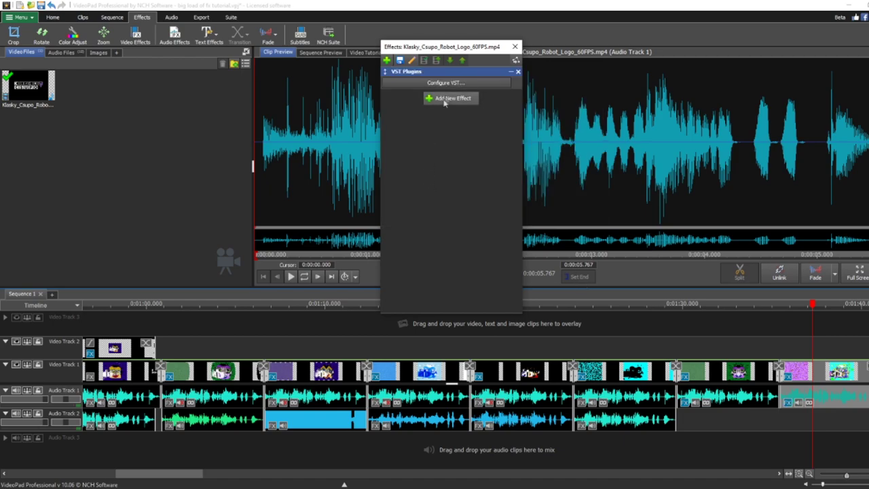
{"action": "left_click", "coordinate": [452, 83]}
{"action": "left_click", "coordinate": [414, 251]}
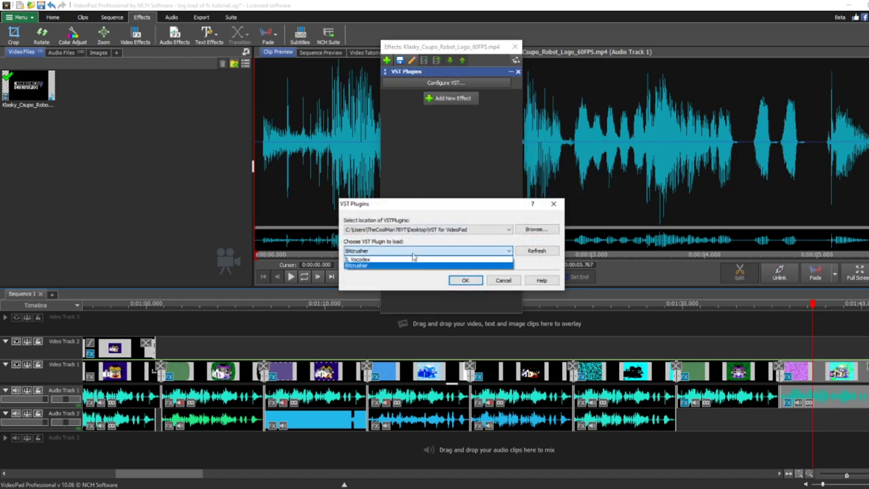
{"action": "left_click", "coordinate": [420, 262]}
{"action": "left_click", "coordinate": [460, 279]}
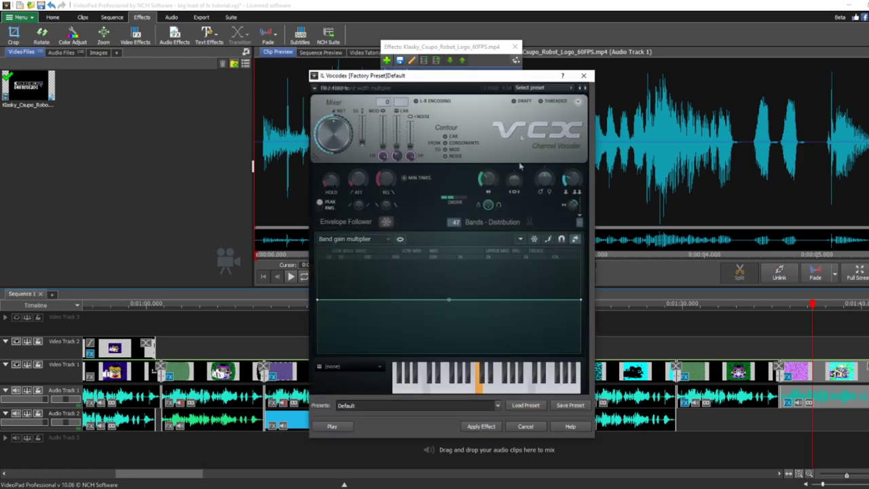
Load the Group preset in IL Vocodex, change the carrier tone to Organ and apply the effect
{"action": "left_click", "coordinate": [535, 91]}
{"action": "left_click", "coordinate": [540, 213]}
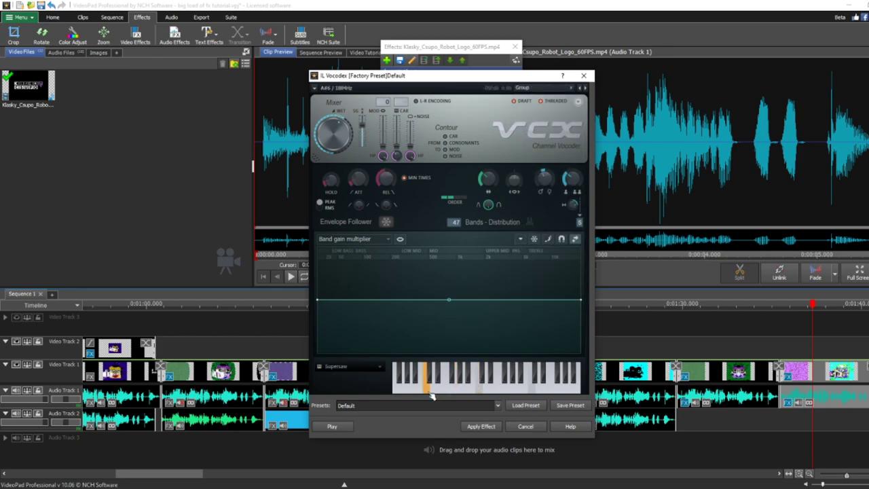
{"action": "left_click", "coordinate": [361, 366]}
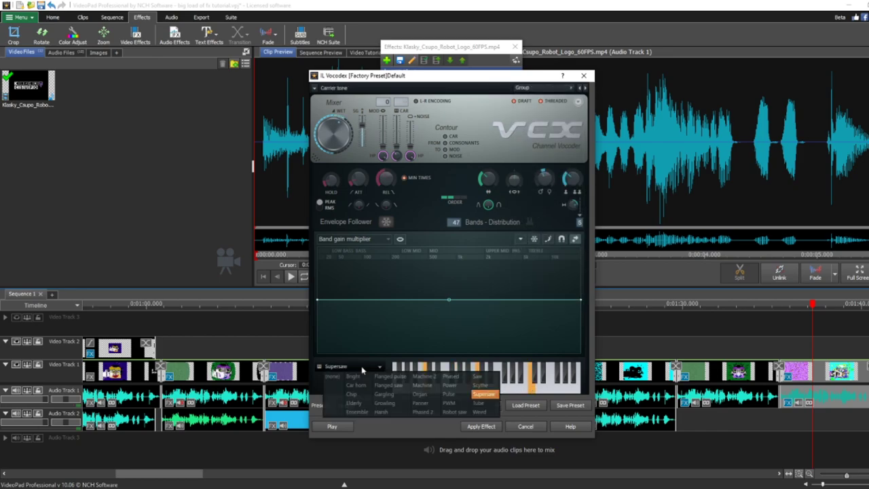
{"action": "left_click", "coordinate": [415, 397]}
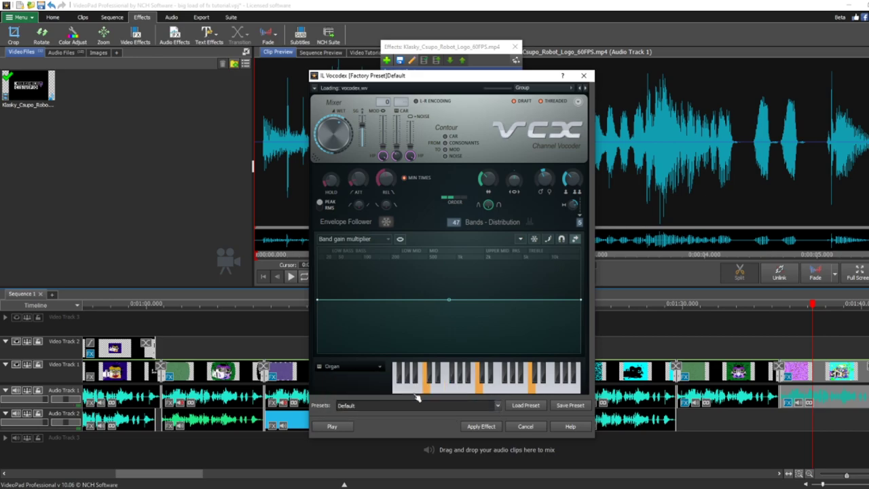
{"action": "left_click", "coordinate": [480, 427]}
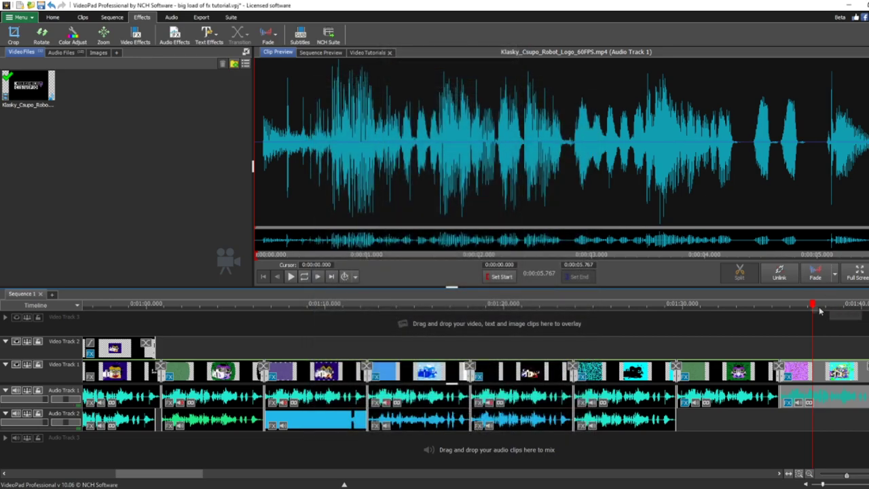